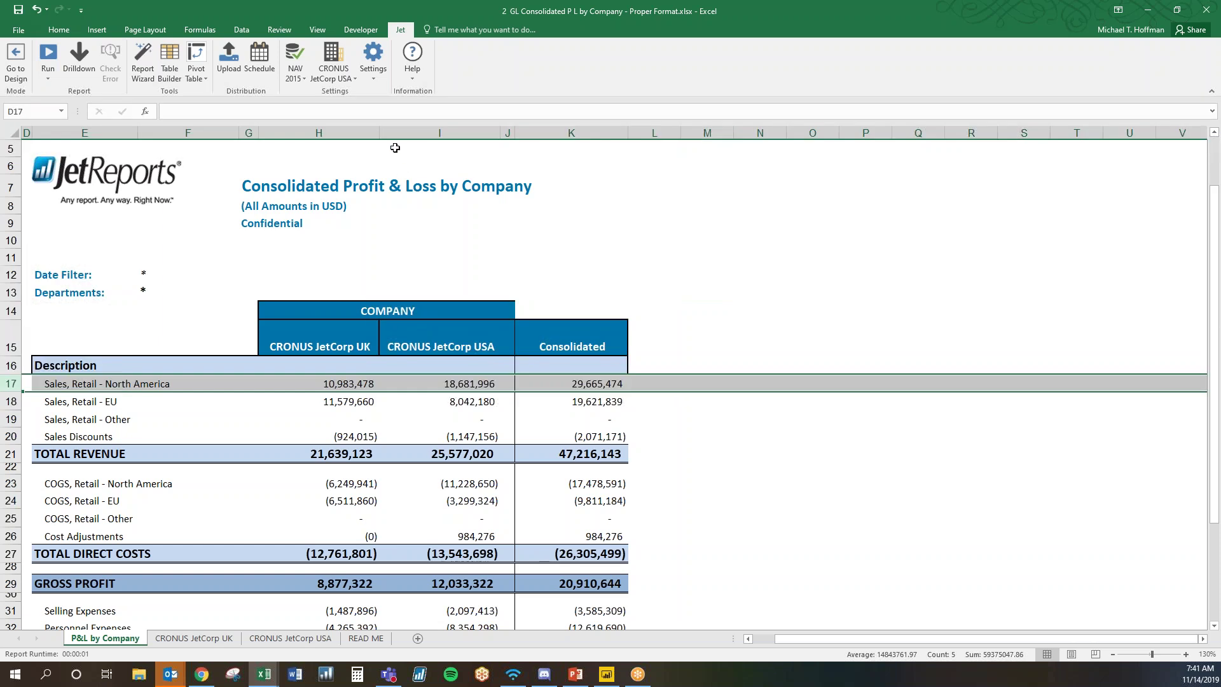
Examine the CRONUS JetCorp UK and USA columns and the retail sales rows of the consolidated profit and loss report
click(319, 132)
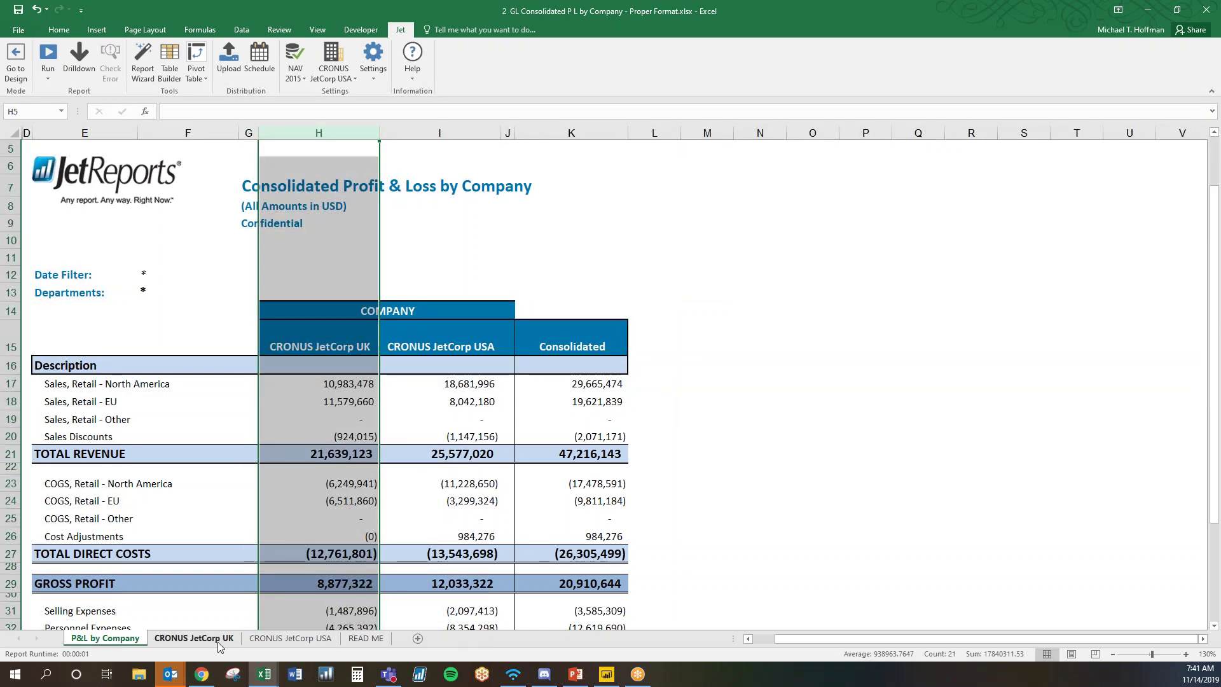
click(696, 277)
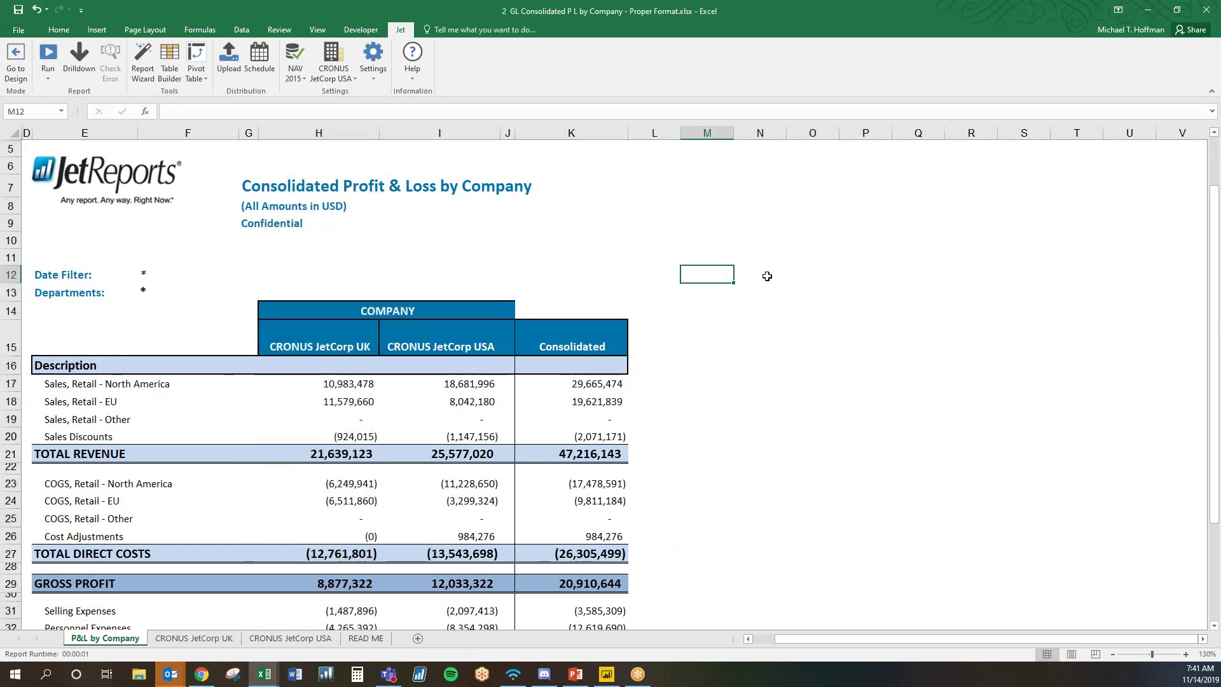
click(11, 385)
click(11, 402)
click(11, 419)
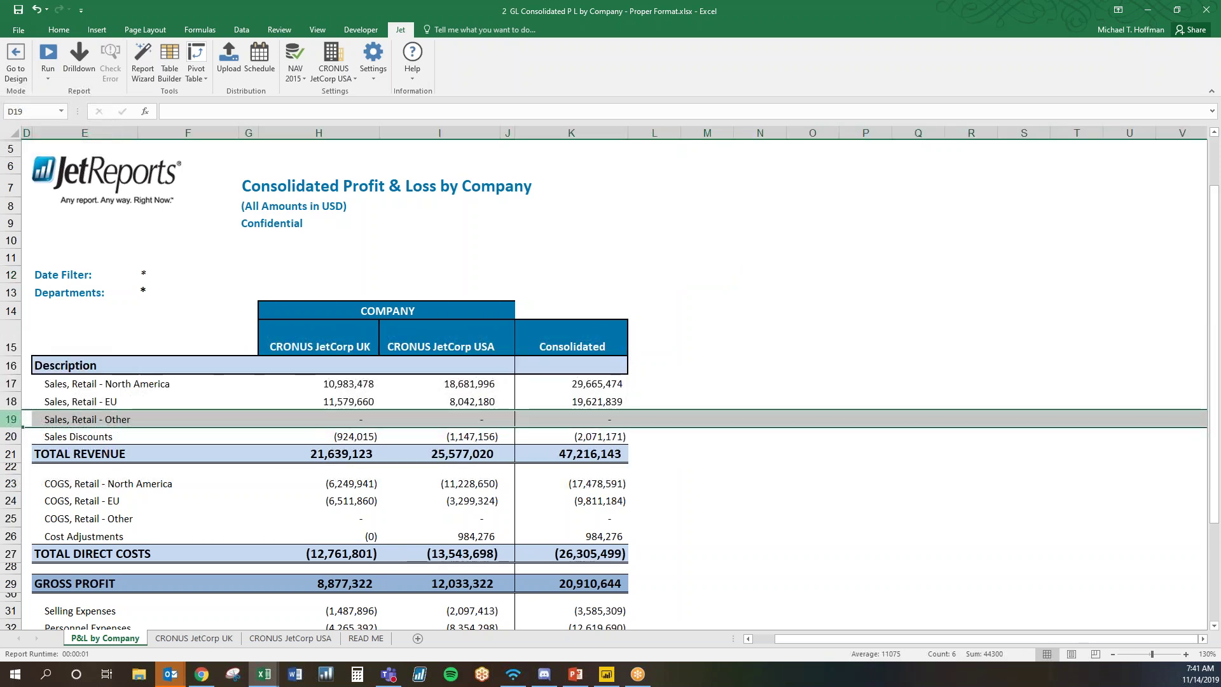
click(372, 132)
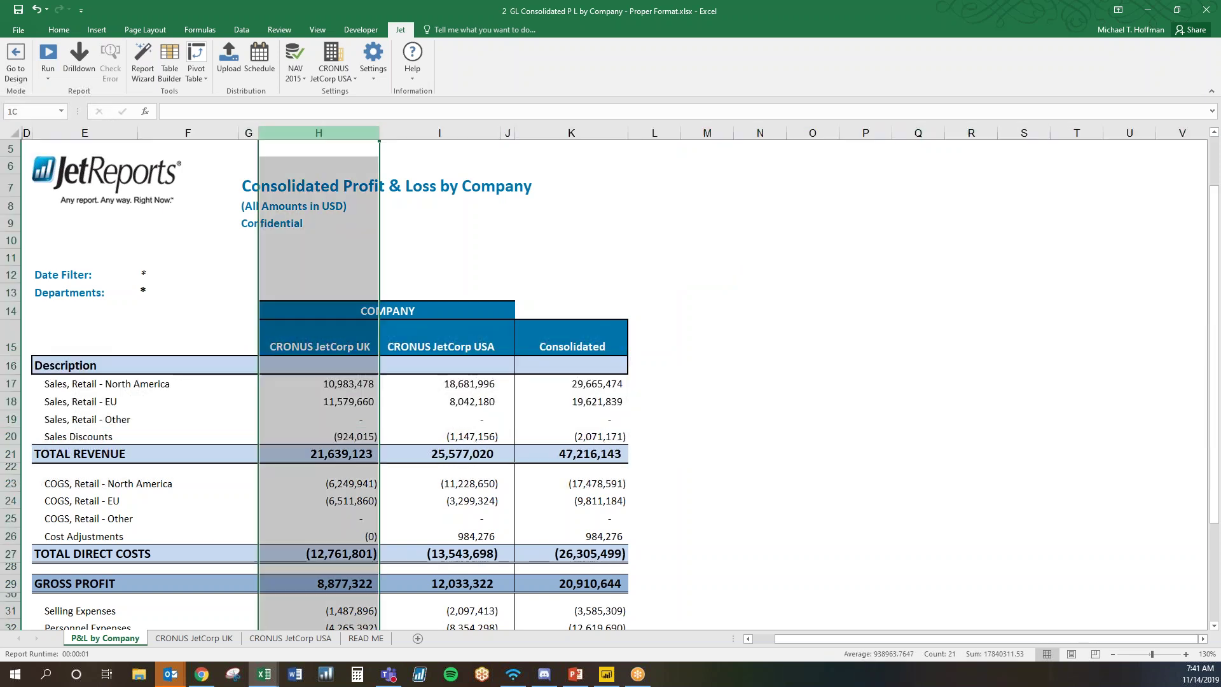
click(420, 130)
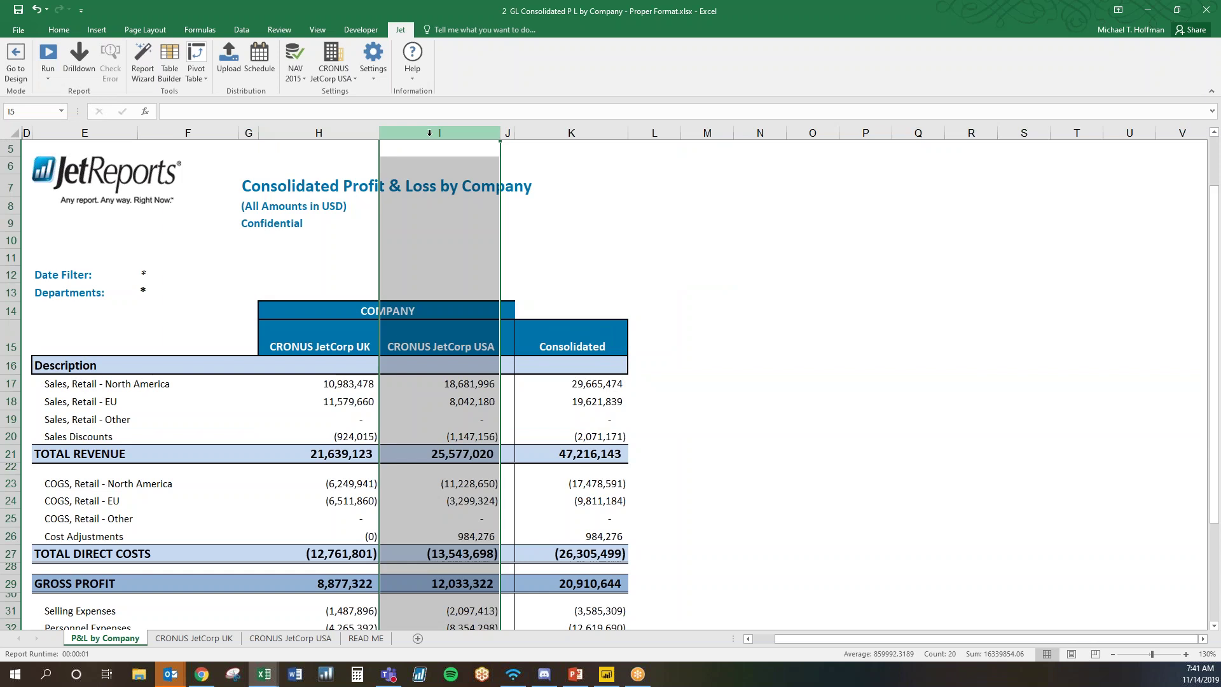
click(703, 244)
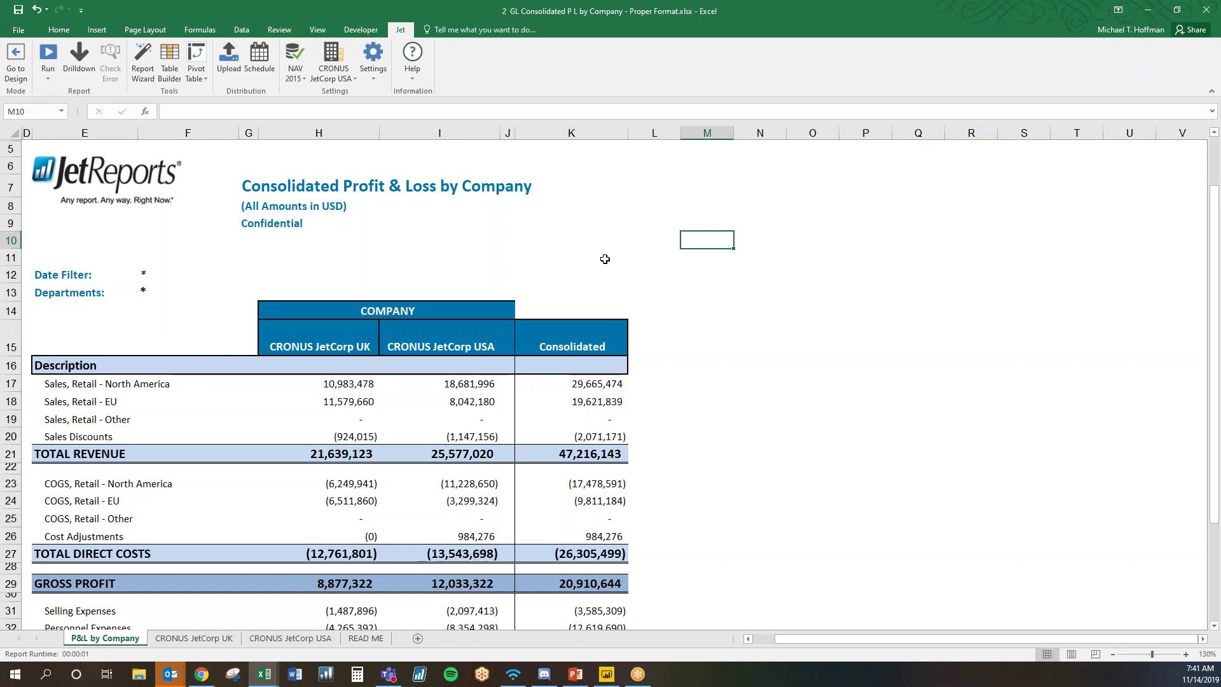
mouse_move(171, 674)
click(232, 611)
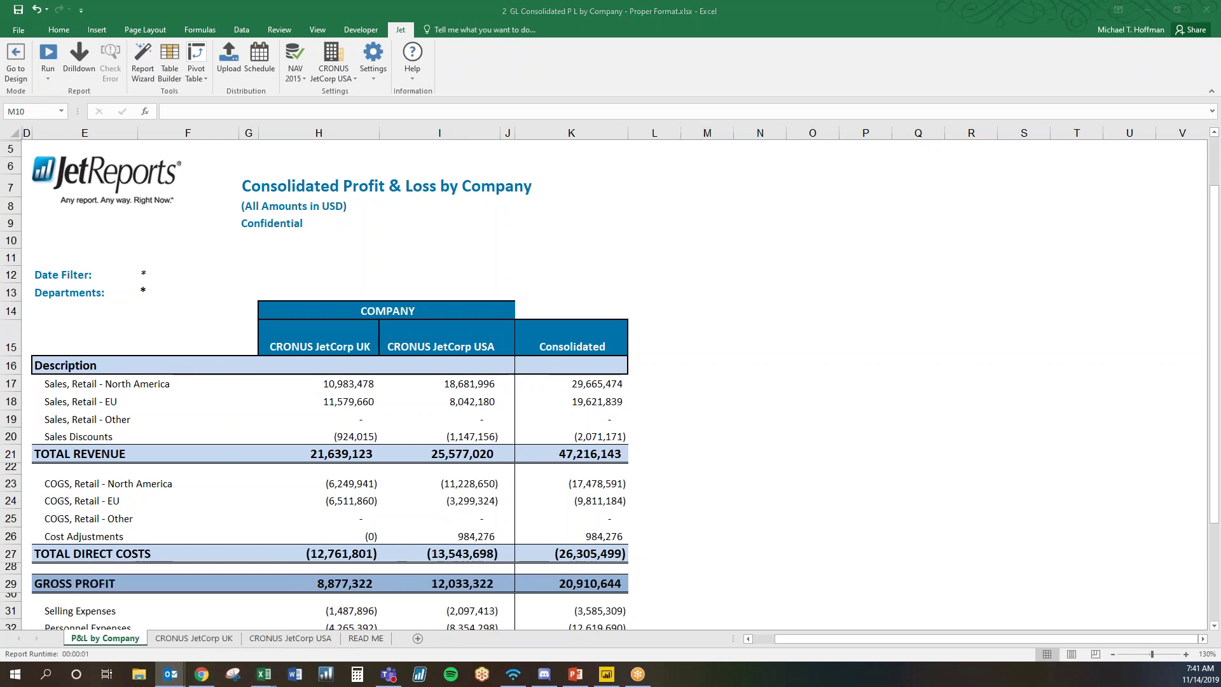
key(alt+Tab)
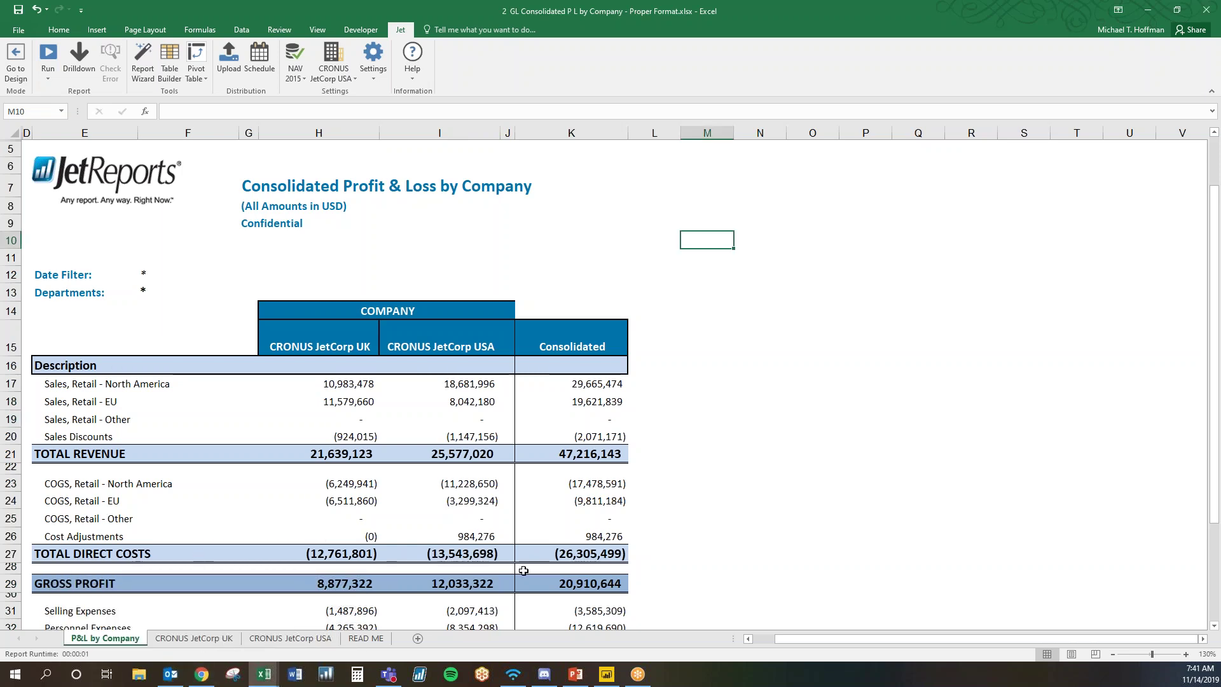
View the CRONUS JetCorp UK profit and loss by business group sheet, and return to the P&L by Company sheet
click(210, 638)
click(374, 234)
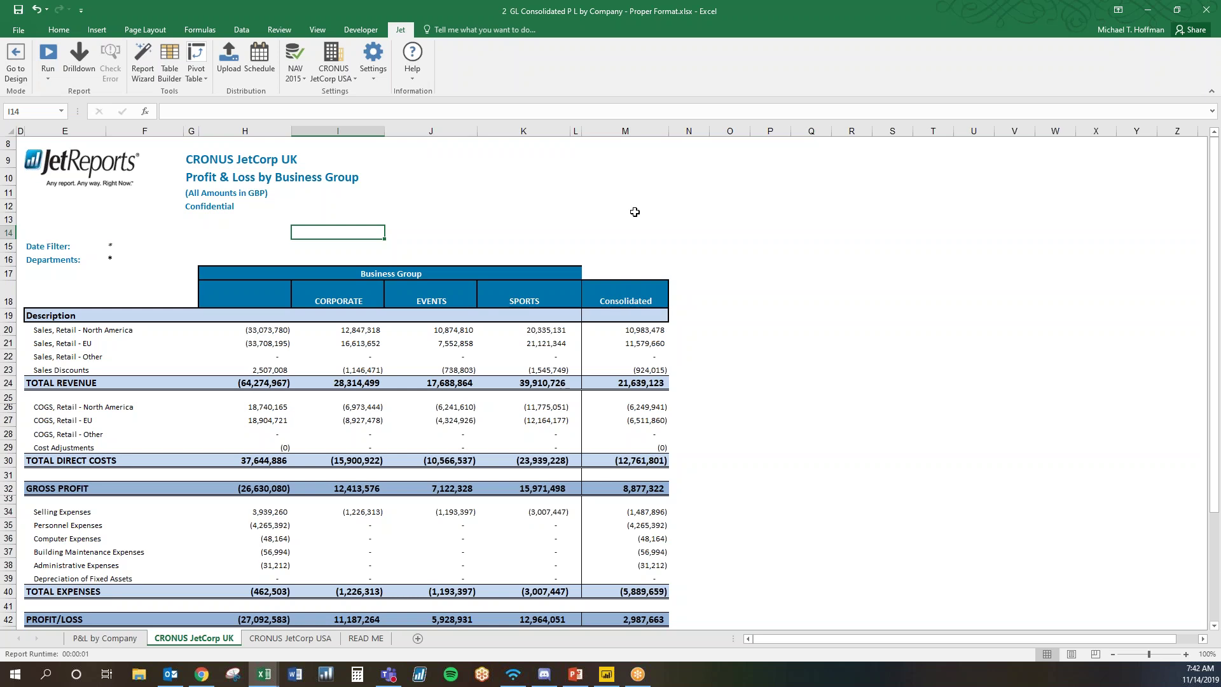
click(132, 638)
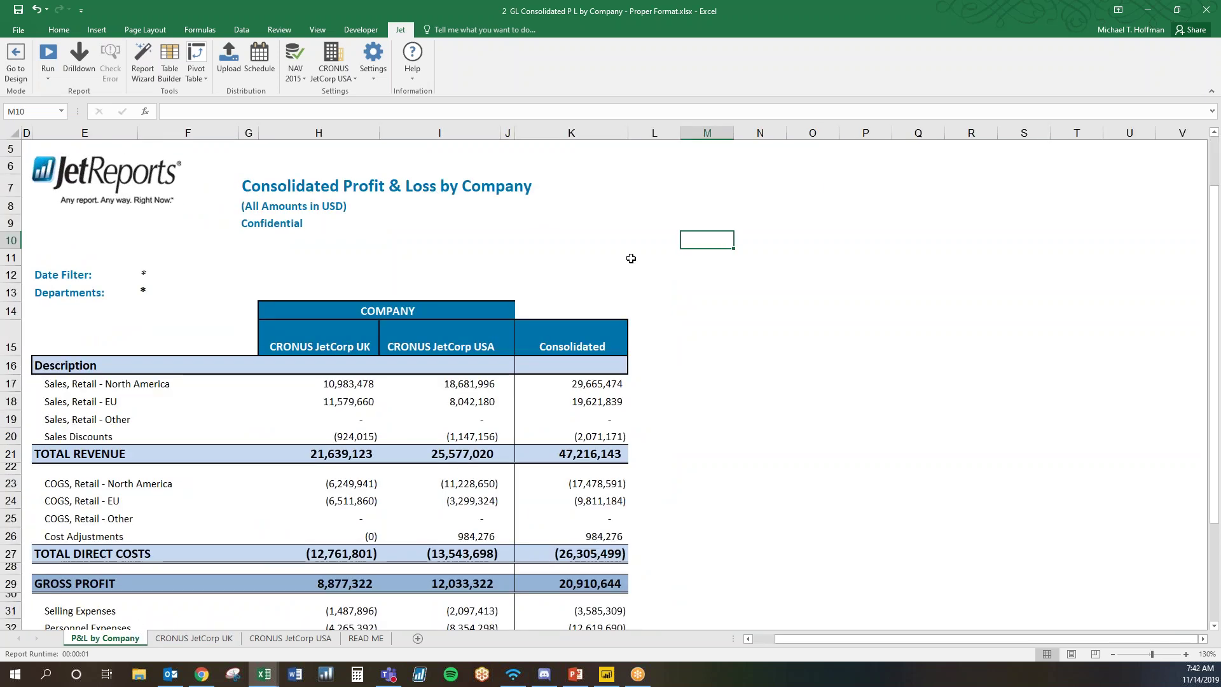
Run the report with date, business group and company filters at * and the currency option Use Local Currencies
click(49, 77)
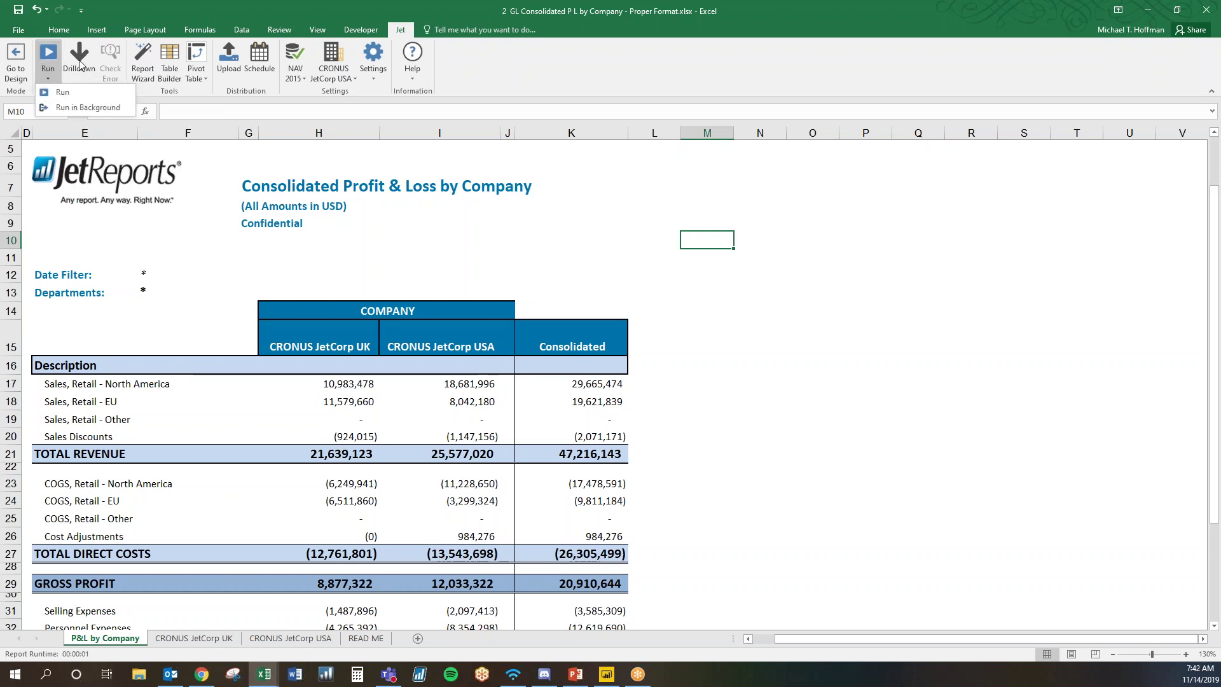
click(88, 92)
drag(943, 393, 624, 216)
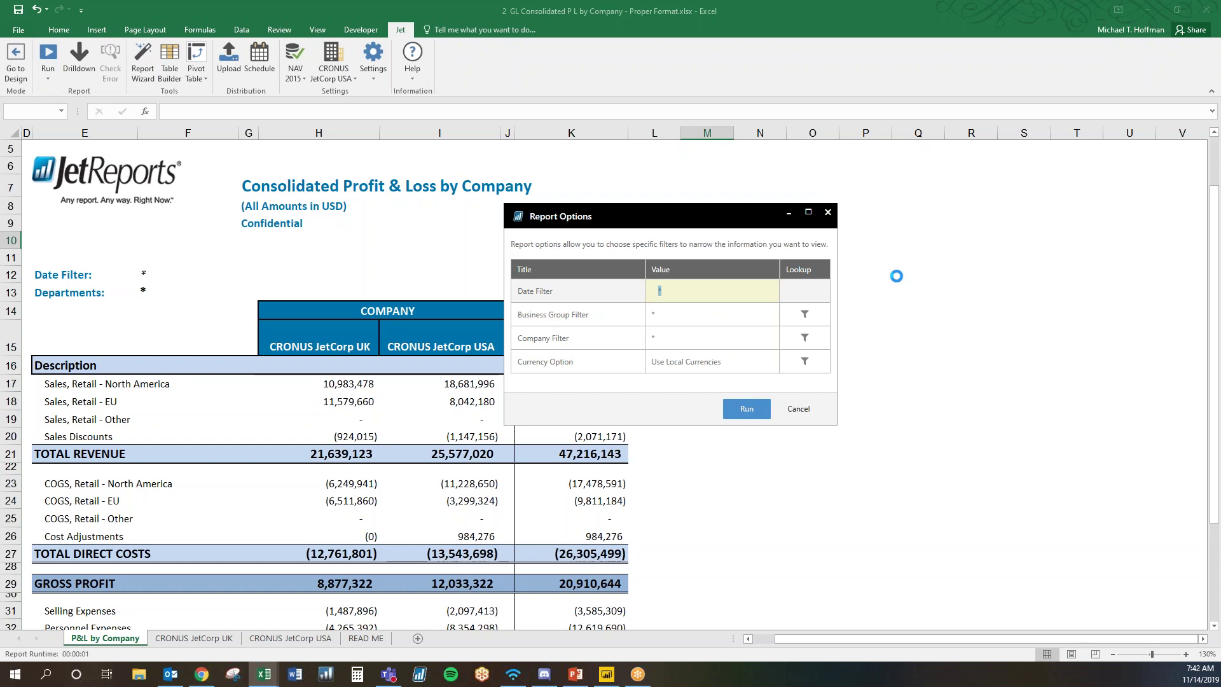
click(805, 314)
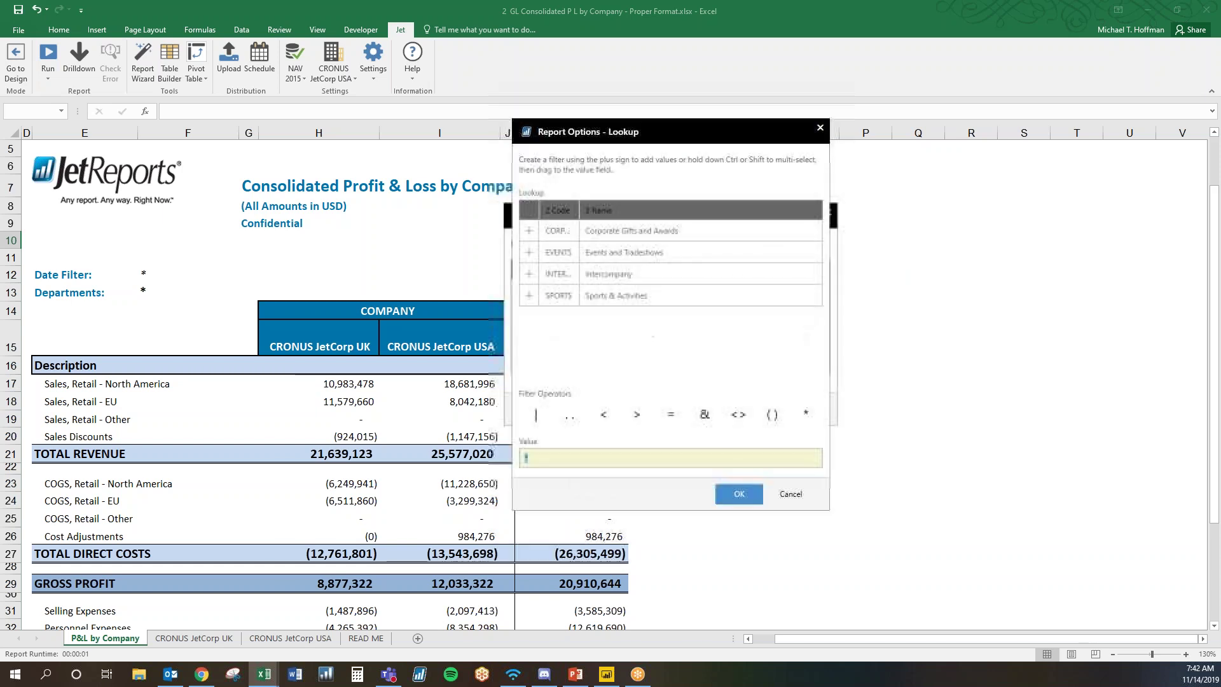
click(795, 495)
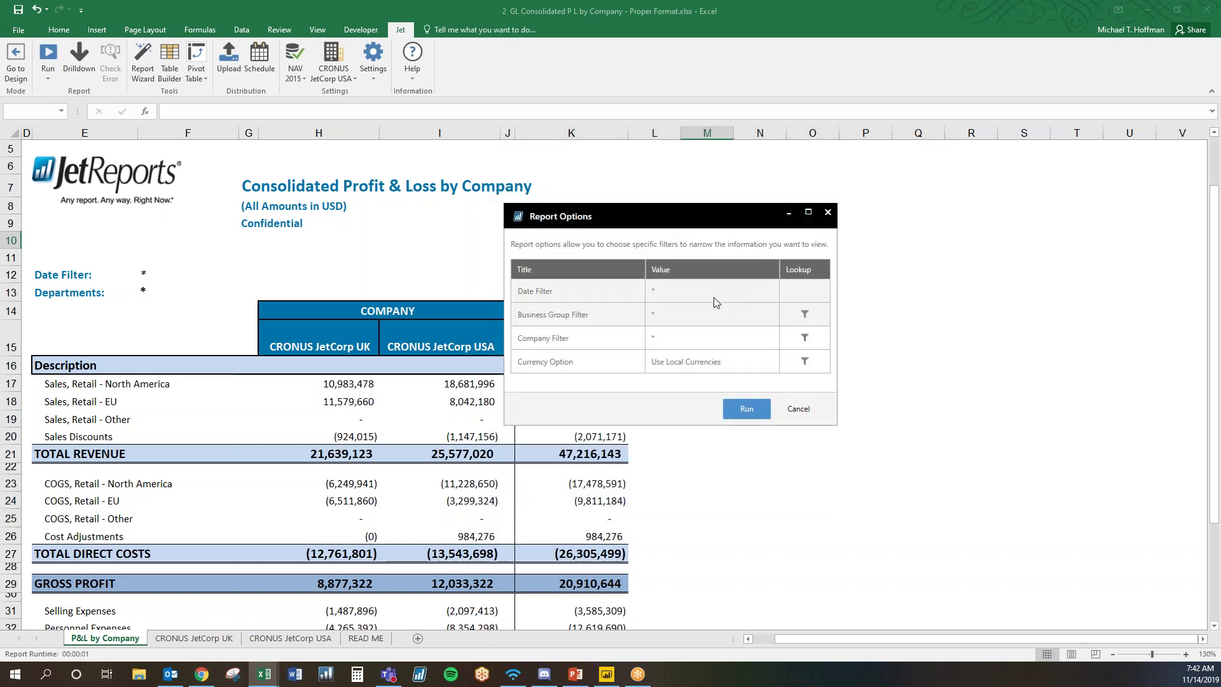
click(747, 409)
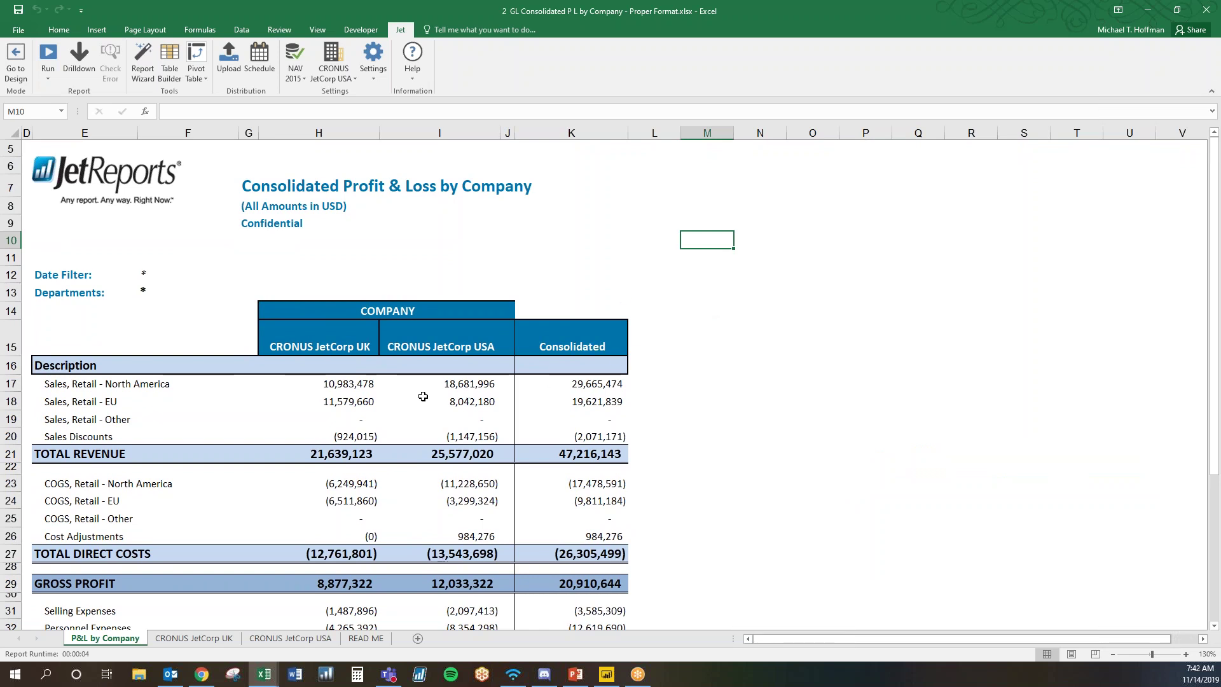
Drill down into the CRONUS JetCorp UK amount for Sales, Retail - North America and browse its GL entries full screen
click(356, 384)
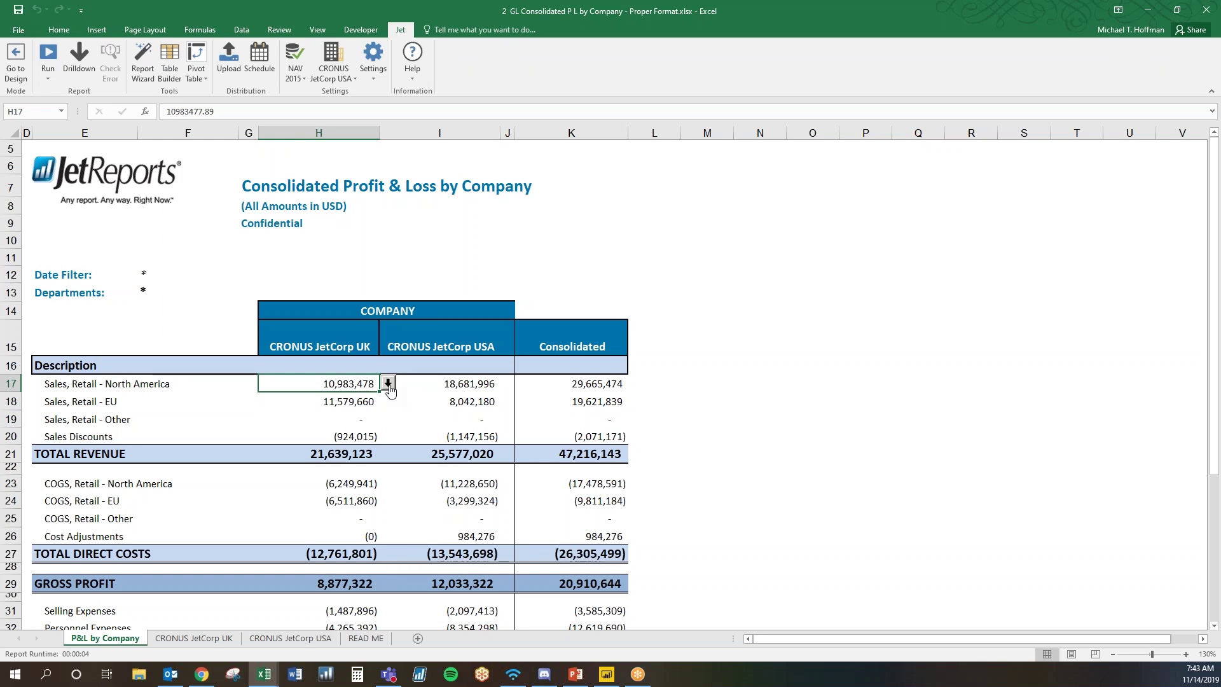
click(388, 384)
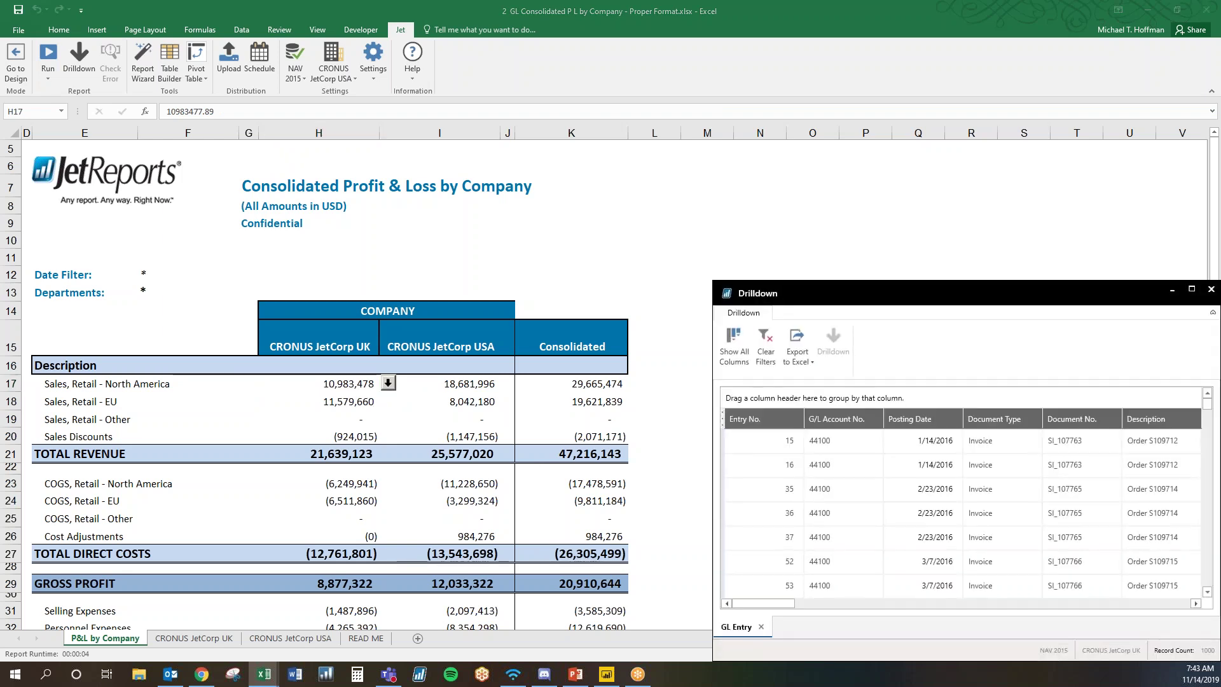
drag(956, 285, 594, 154)
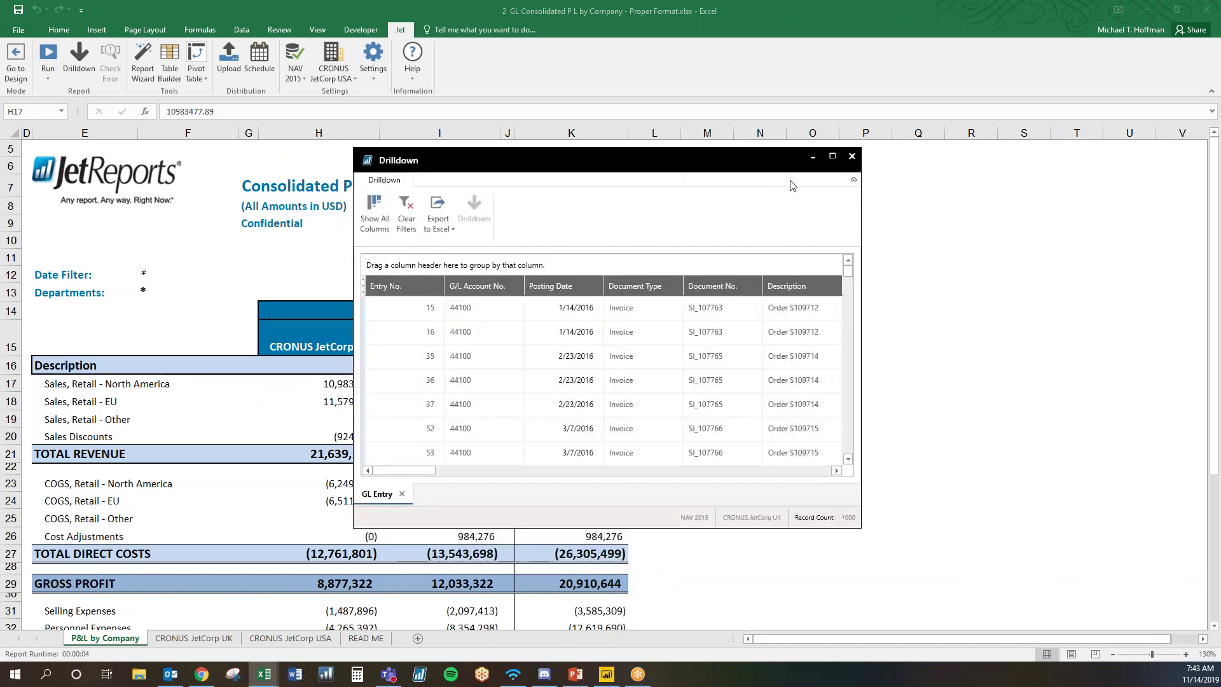
key(super+Up)
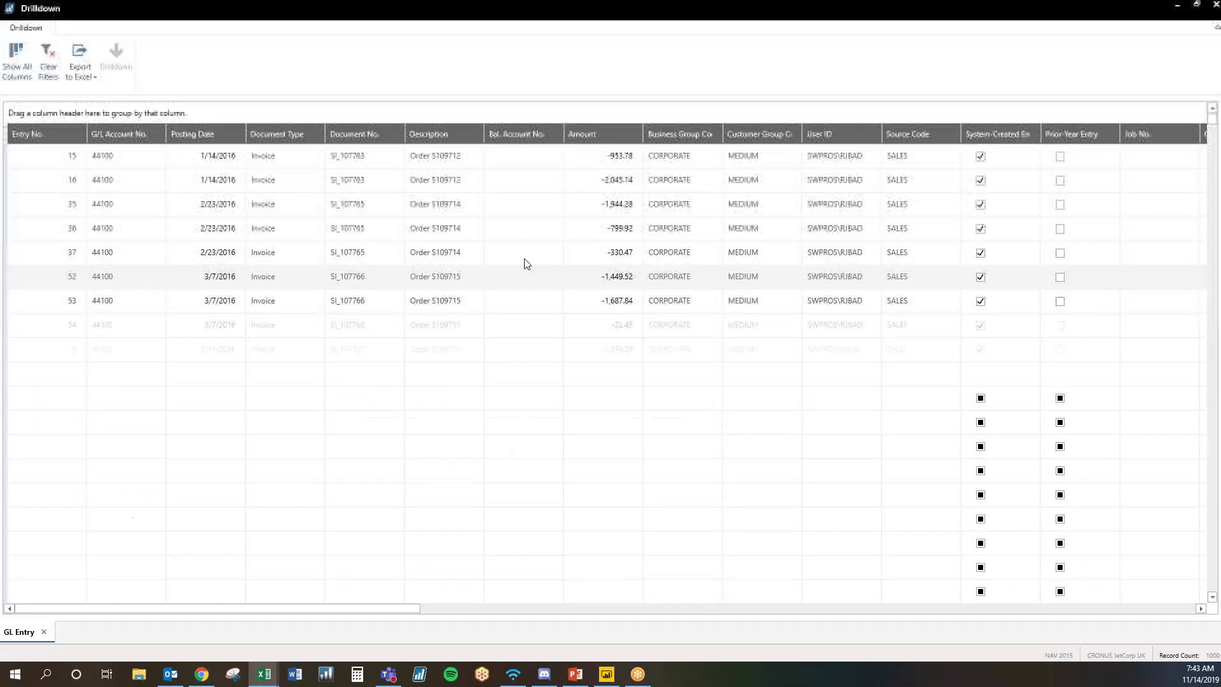
scroll(198, 382, down, 2)
scroll(198, 385, up, 2)
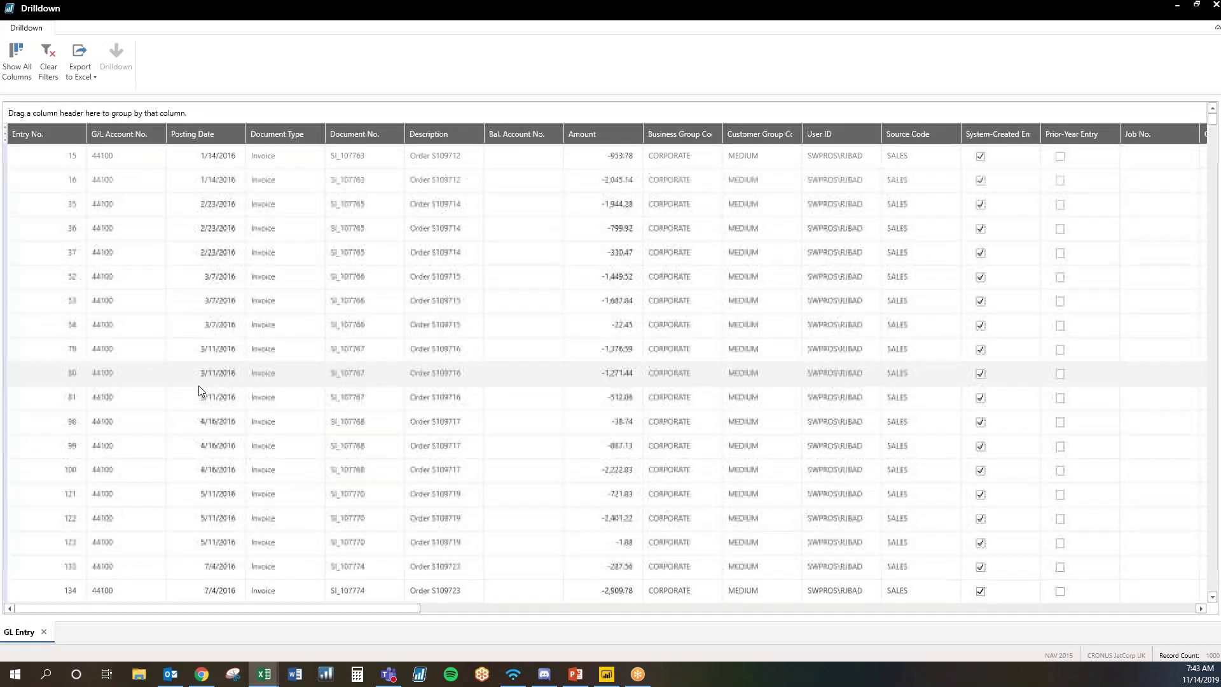
Show the No. Series, Source Type and Gen. Posting Type columns and hide Tax Liable and Tax Bus. Posting Group in the drilldown
right_click(55, 131)
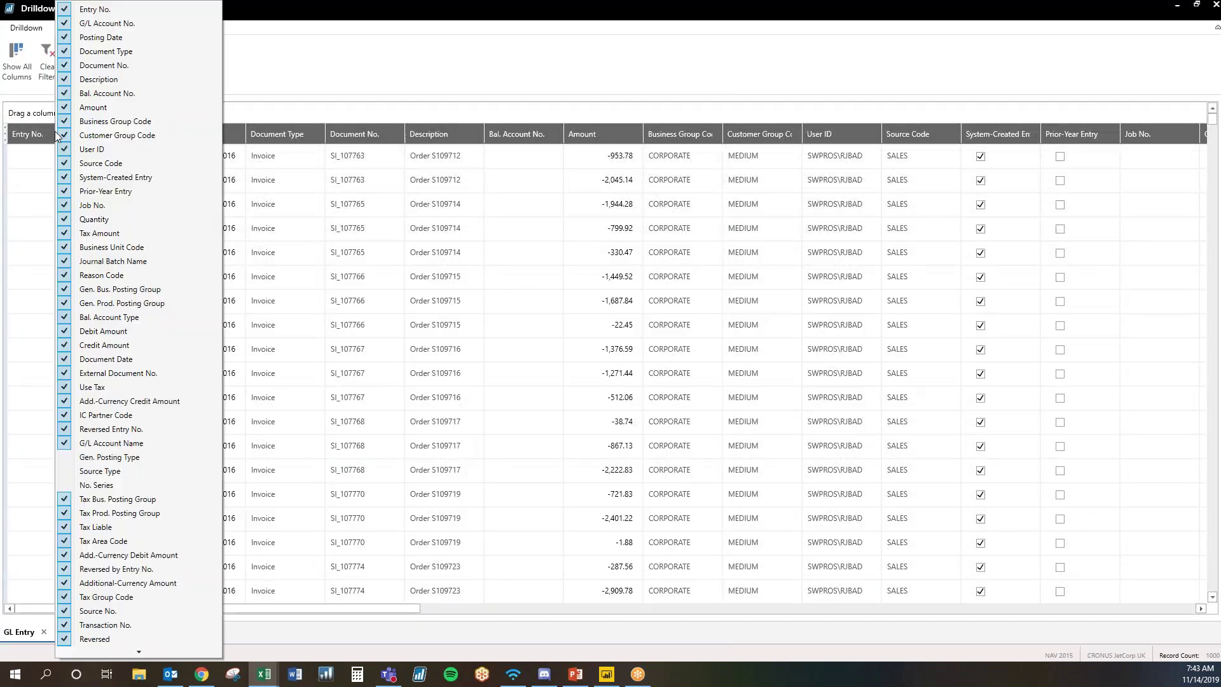
scroll(165, 330, down, 2)
click(156, 404)
click(155, 390)
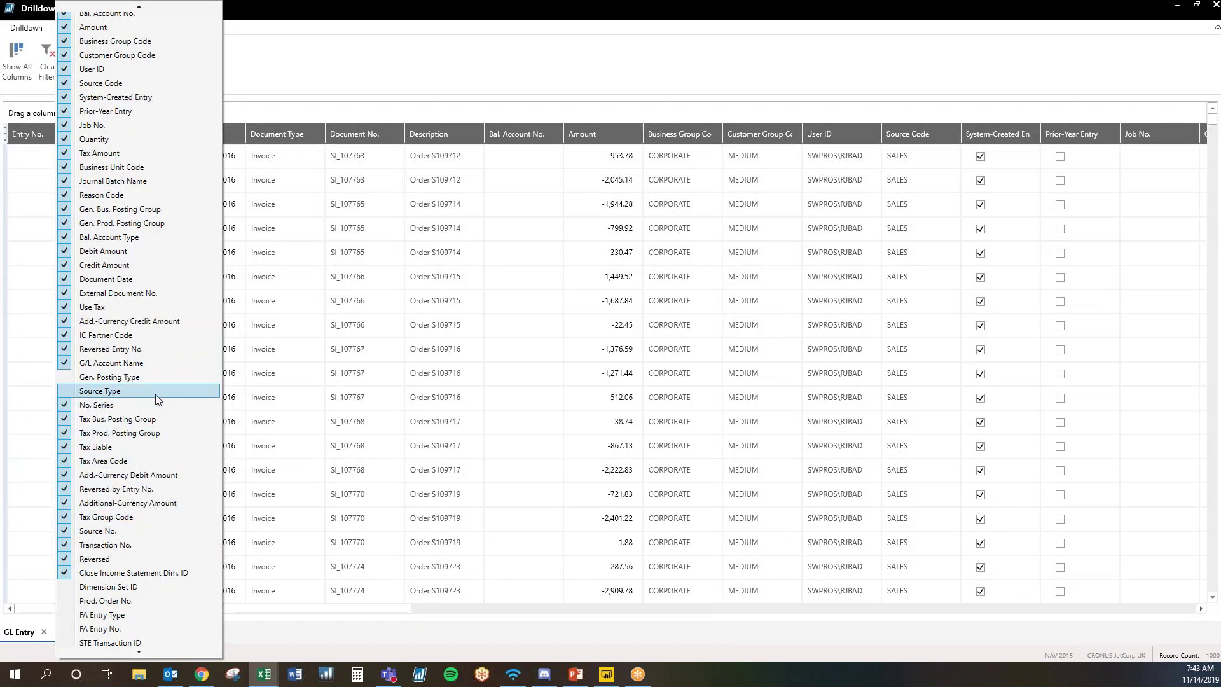
click(155, 377)
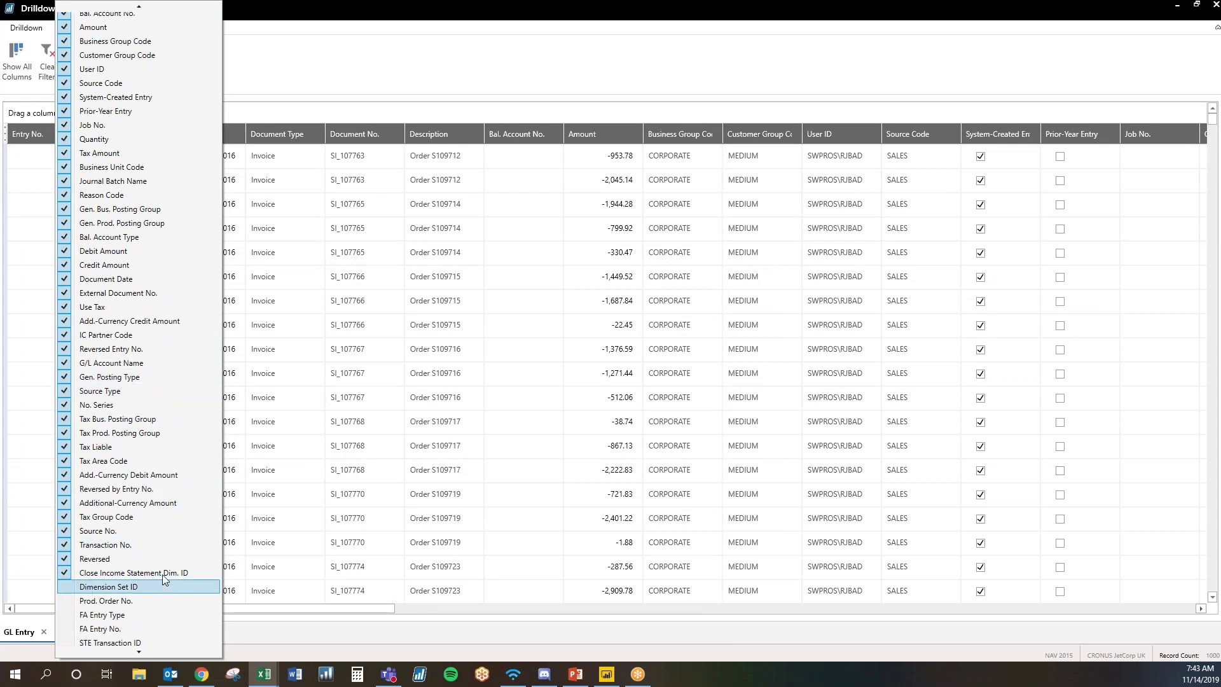
click(148, 447)
click(151, 418)
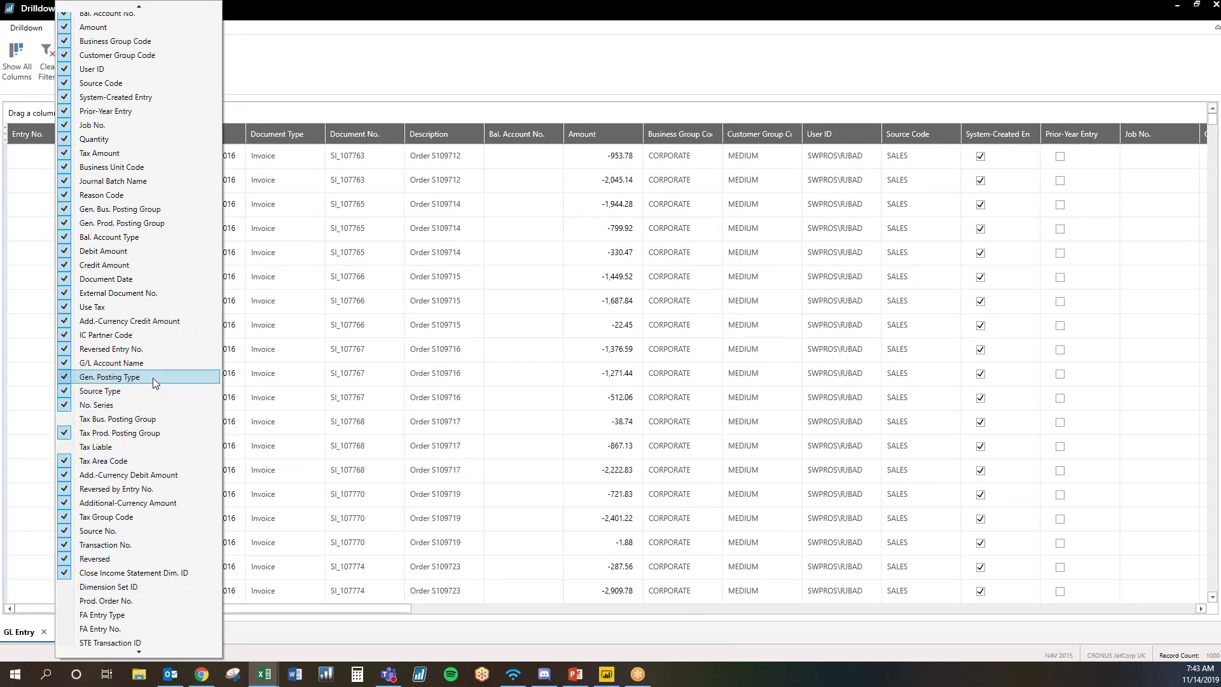
click(336, 102)
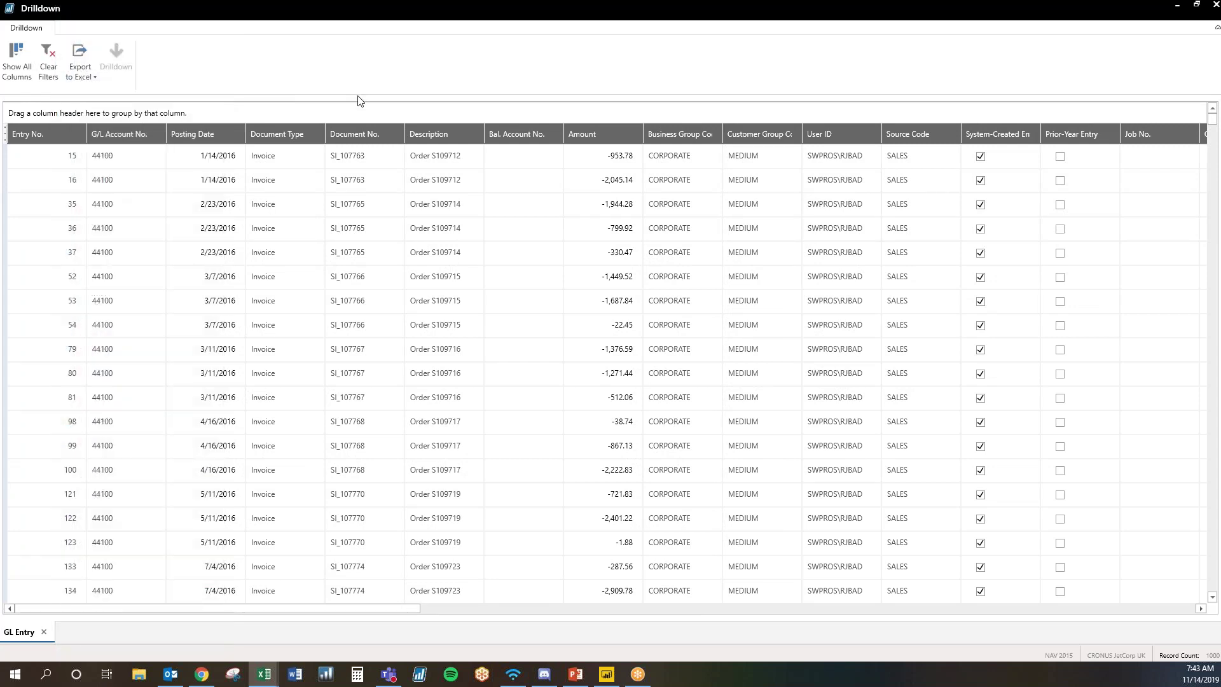
Group the GL entries by Posting Date and sort them by Amount in ascending order
drag(212, 132, 200, 112)
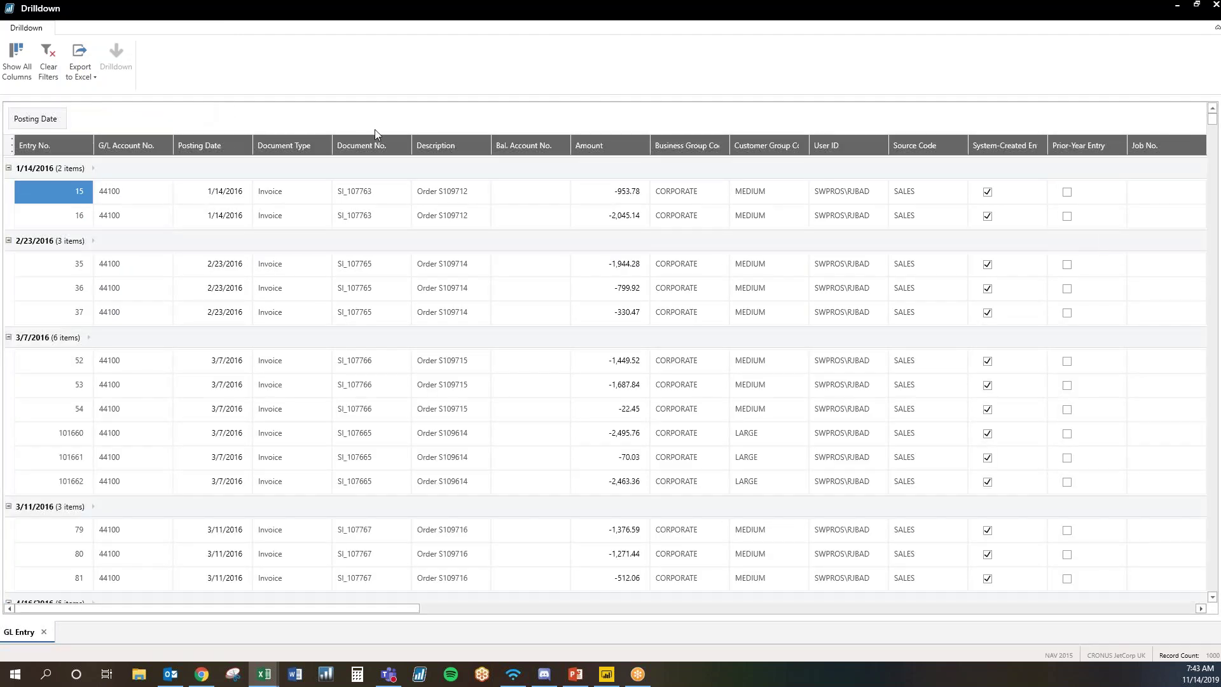
click(606, 144)
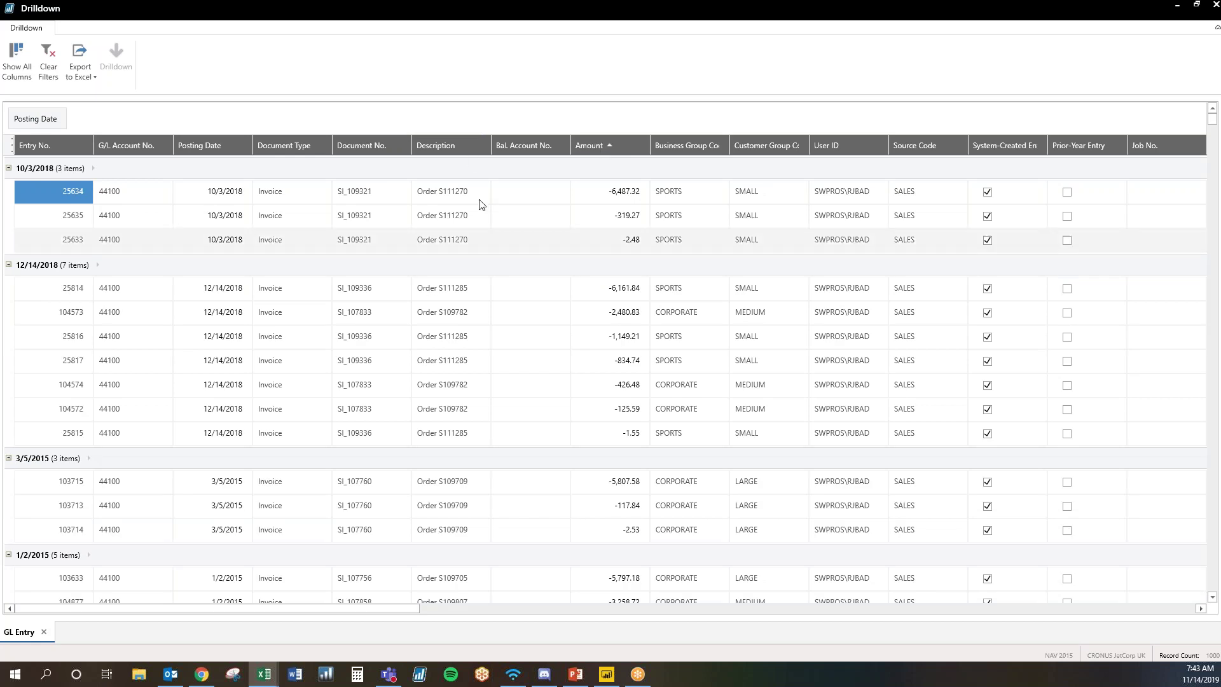
View the Excel export options for the GL entries, and close the drilldown
click(89, 77)
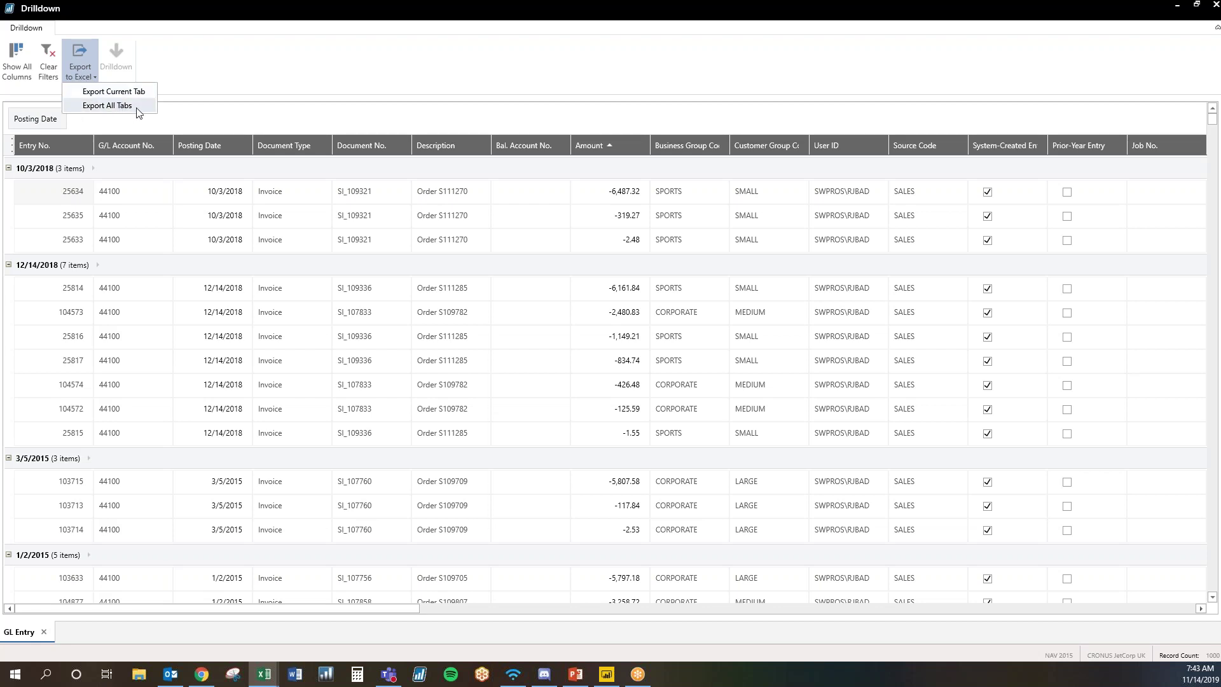
click(226, 118)
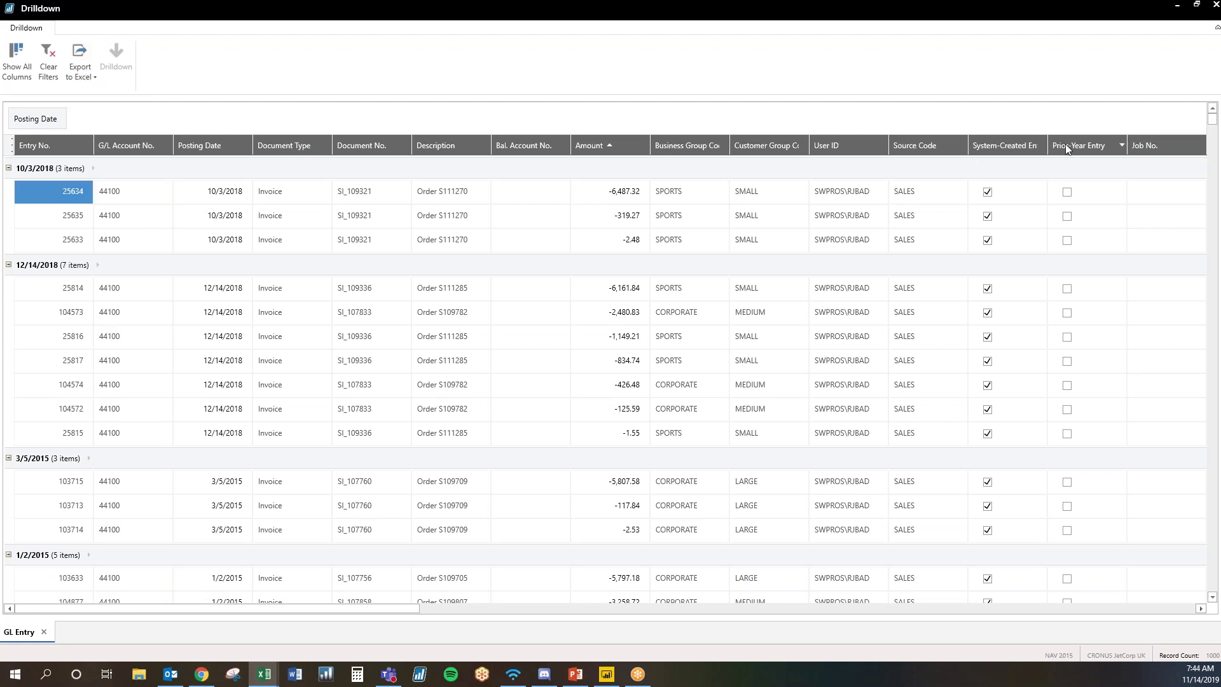
click(1216, 5)
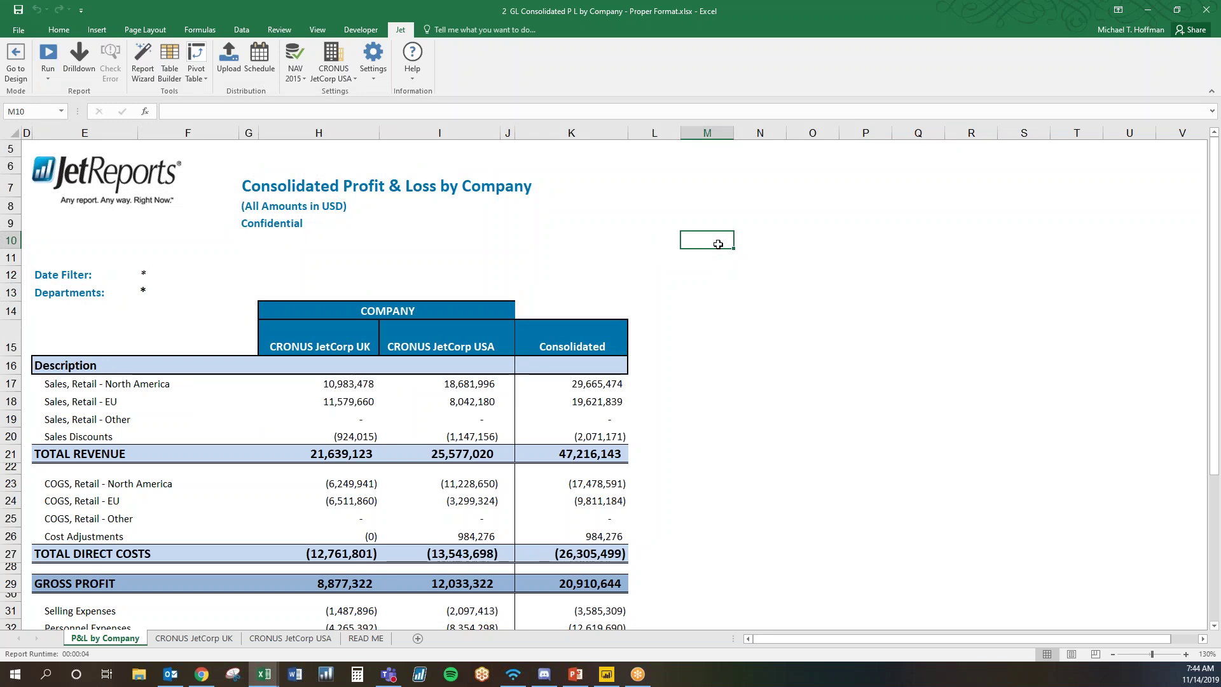
Create a new blank workbook and display the Jet report design tools with cell C6 selected
click(28, 29)
click(43, 85)
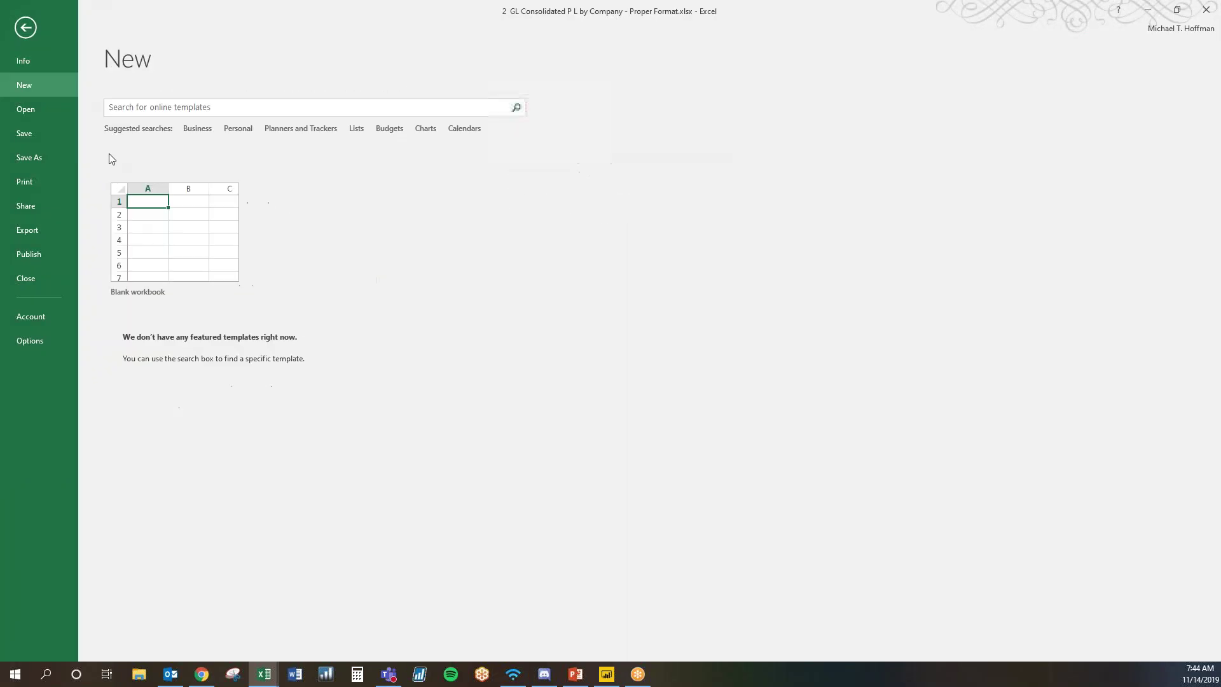
click(207, 228)
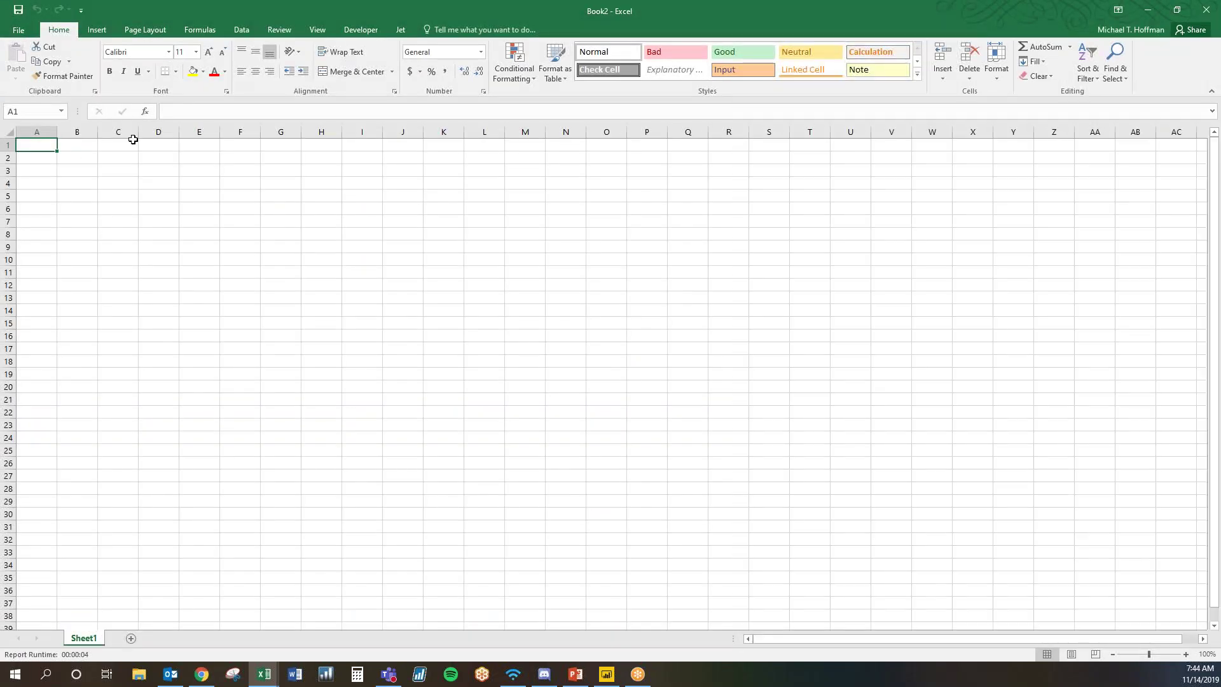
click(127, 172)
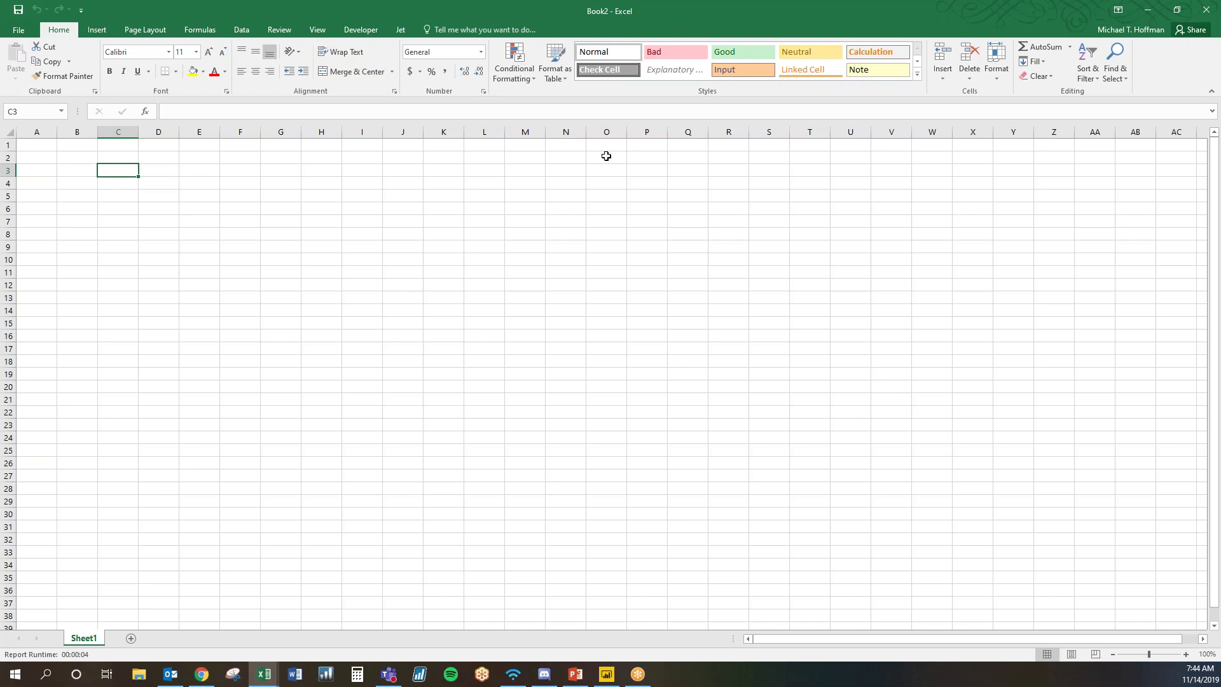
click(401, 30)
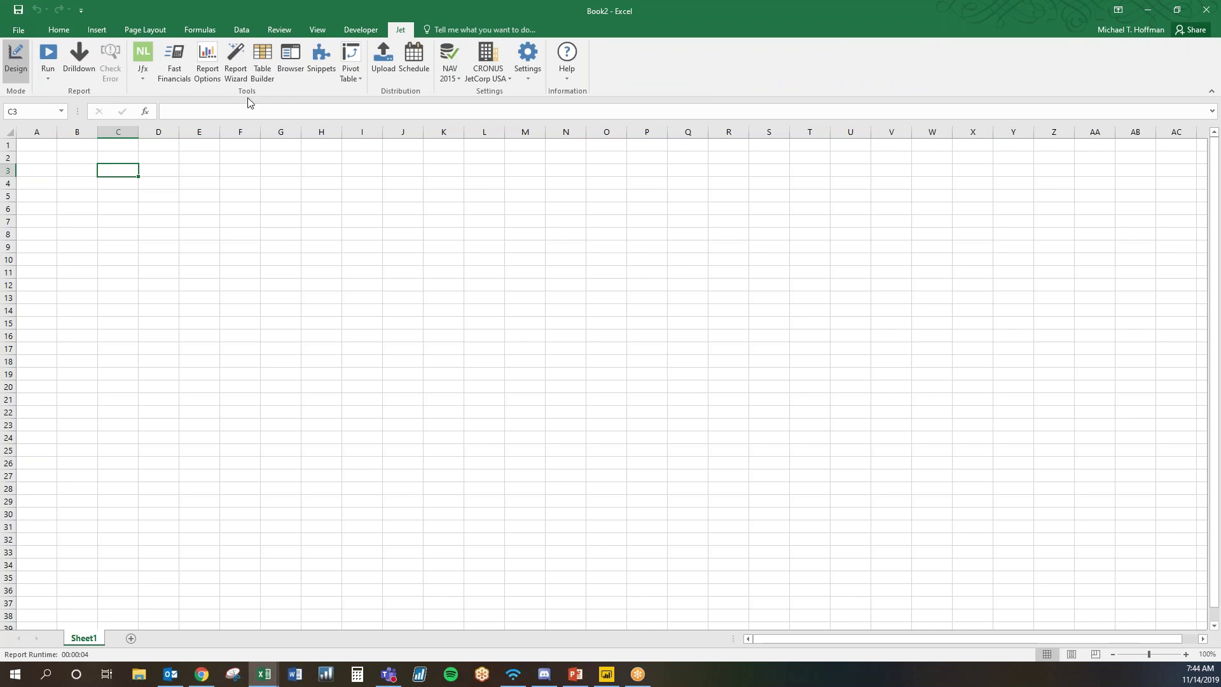
click(131, 206)
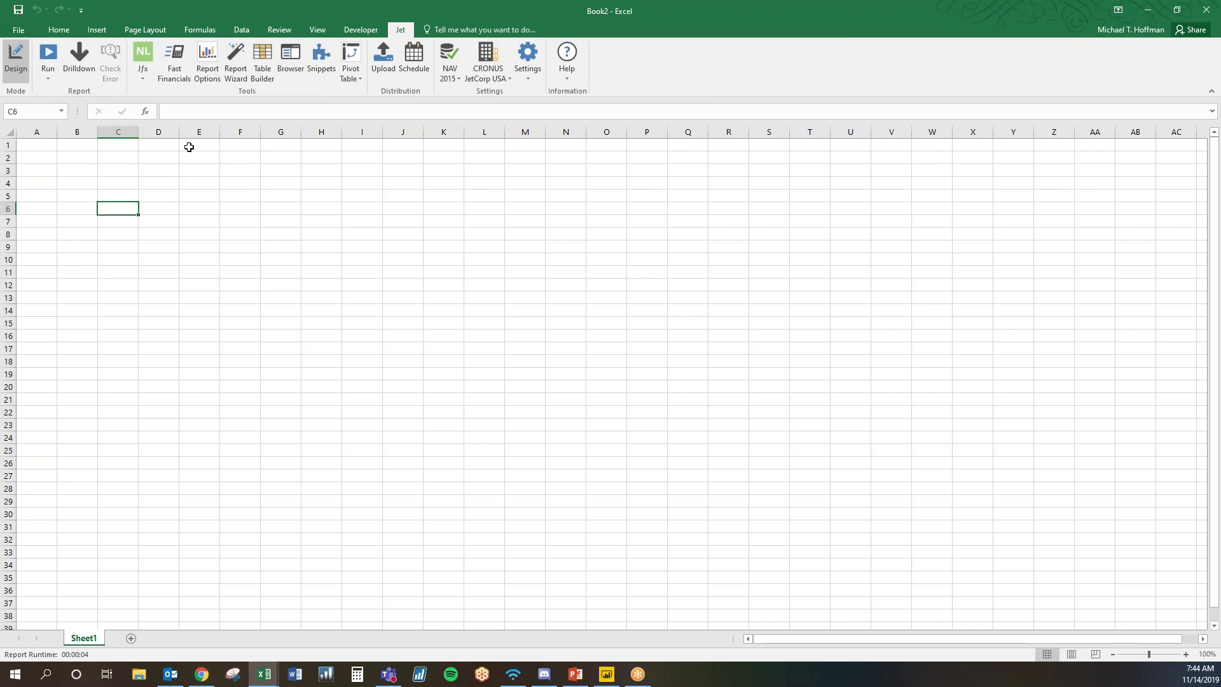
Start Fast Financials and add the Budget and Variance columns to Account No., Name and Amount
click(176, 65)
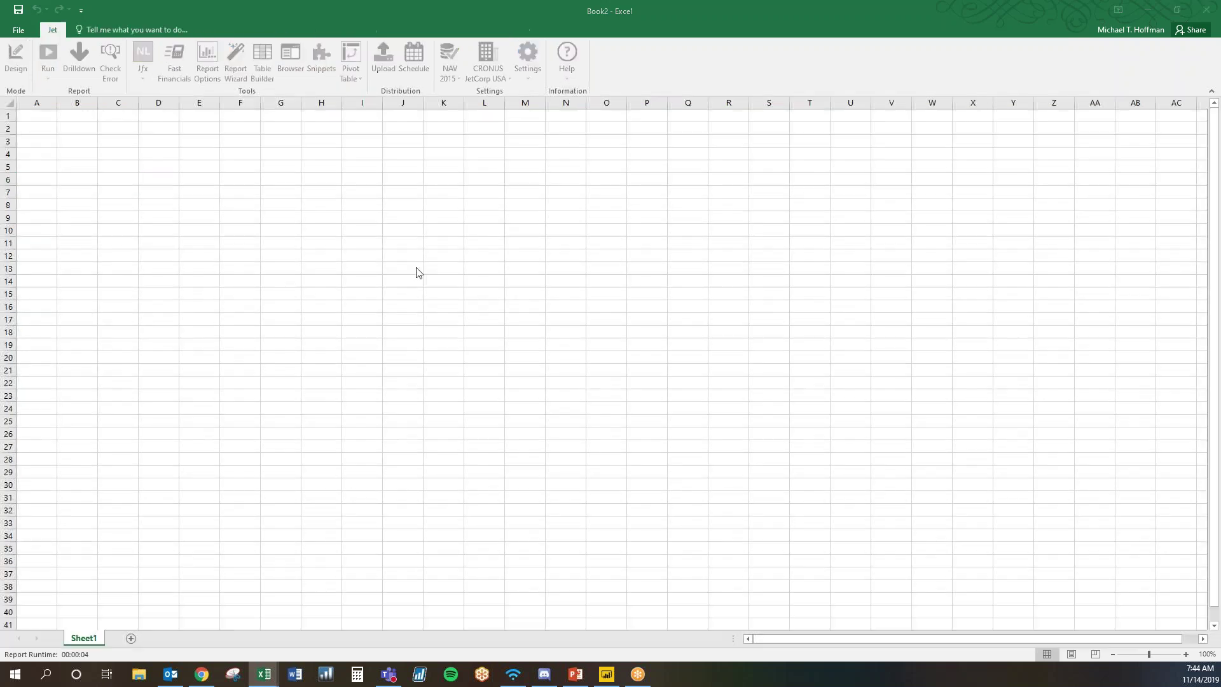
drag(948, 293, 434, 167)
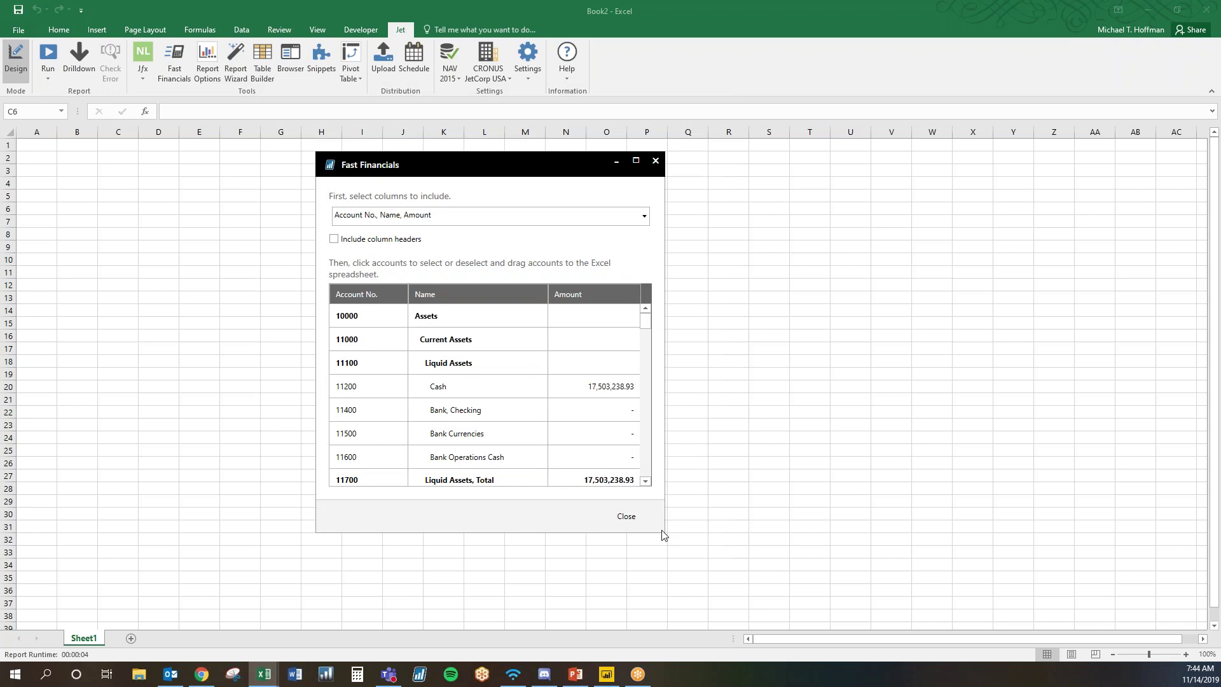
drag(662, 535, 700, 564)
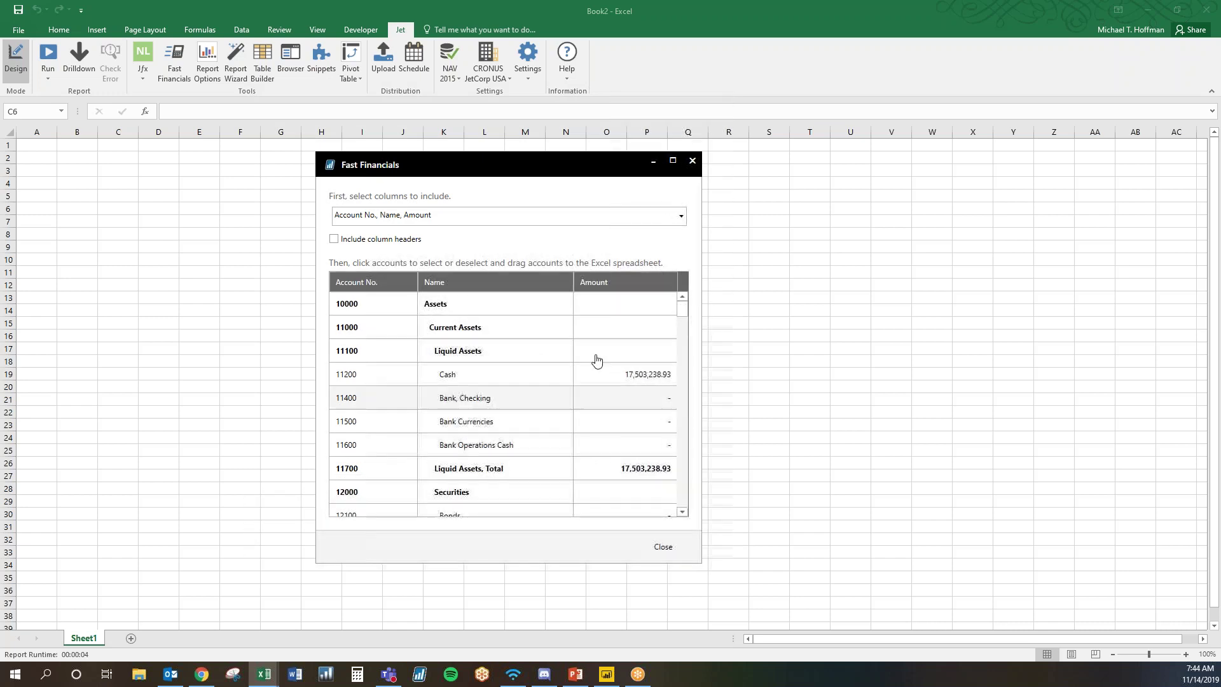
click(679, 216)
click(410, 298)
click(409, 318)
click(480, 206)
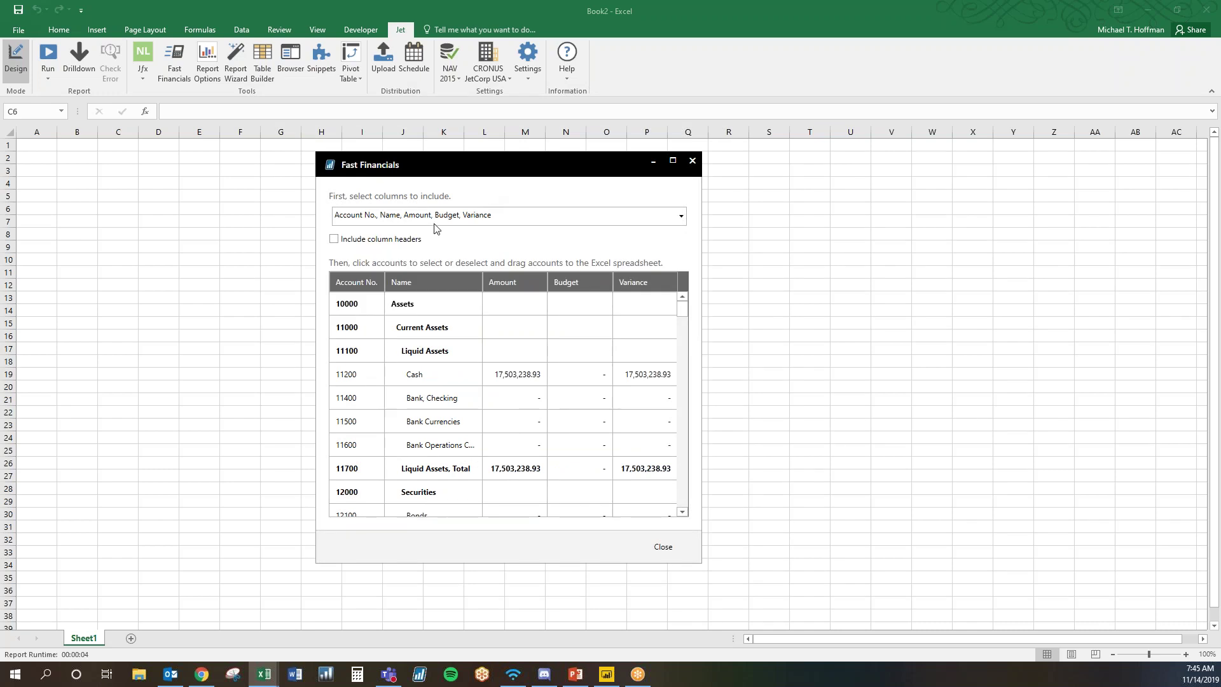
Include column headers, insert accounts 40000 Revenue through 99999 Net Income into the sheet, and close Fast Financials
scroll(373, 439, down, 6)
scroll(374, 459, down, 15)
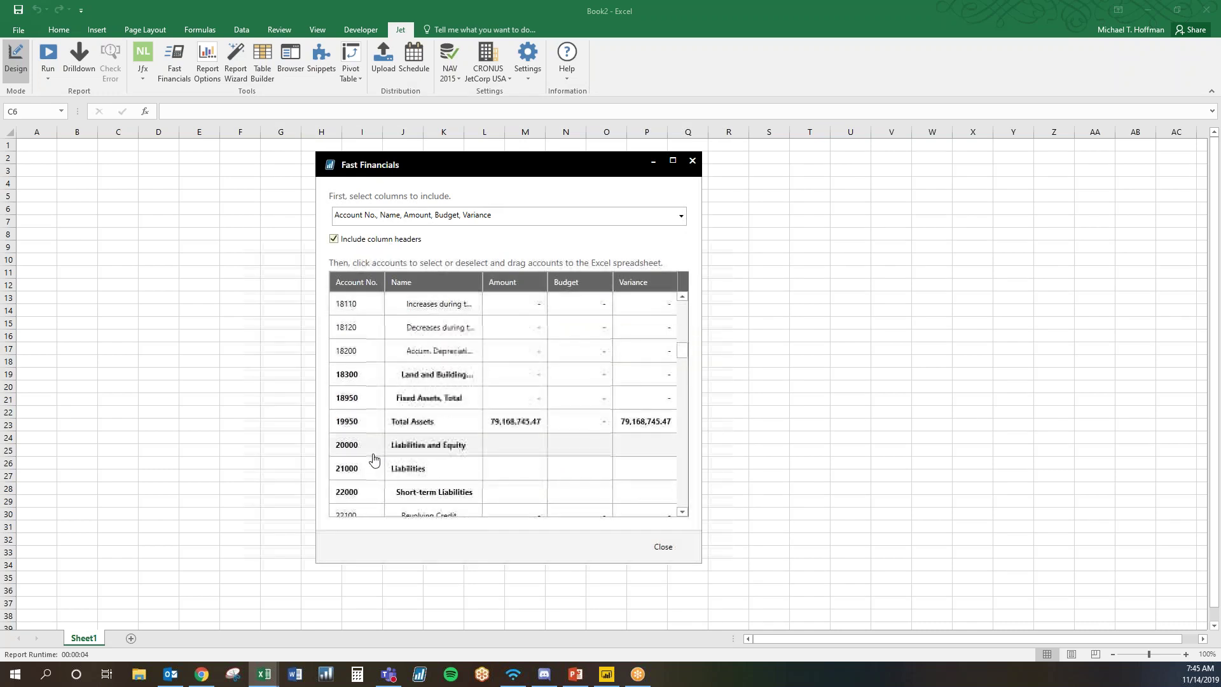
scroll(374, 459, down, 15)
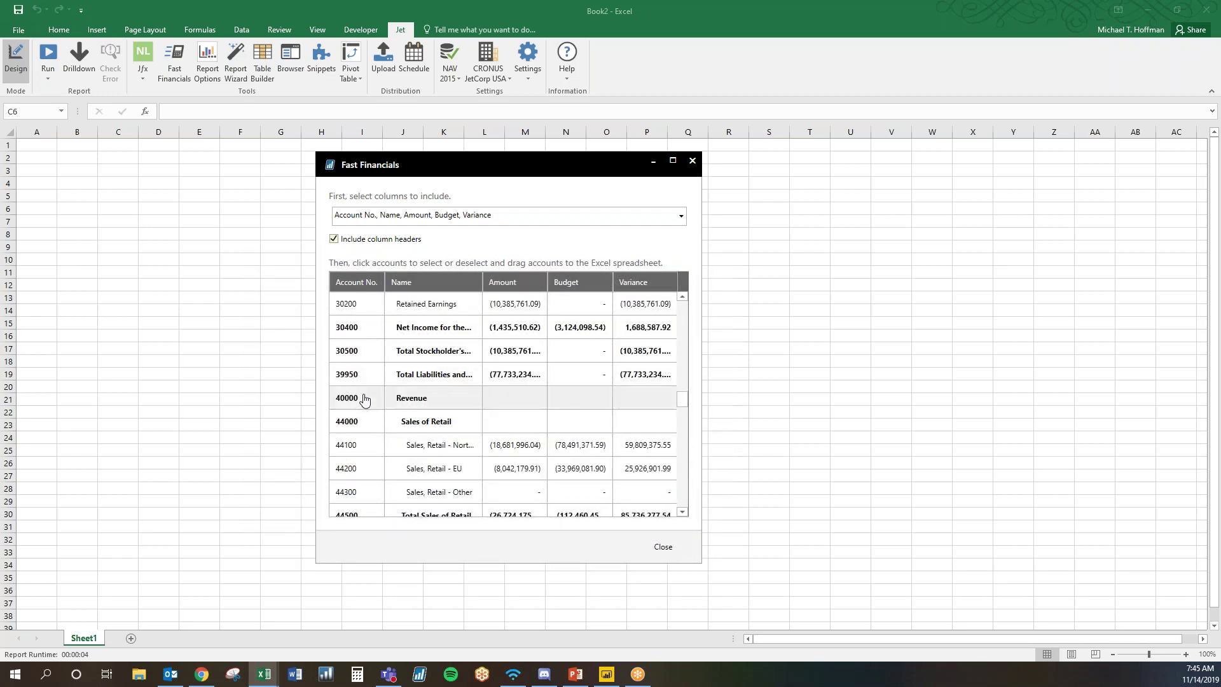
scroll(365, 398, down, 15)
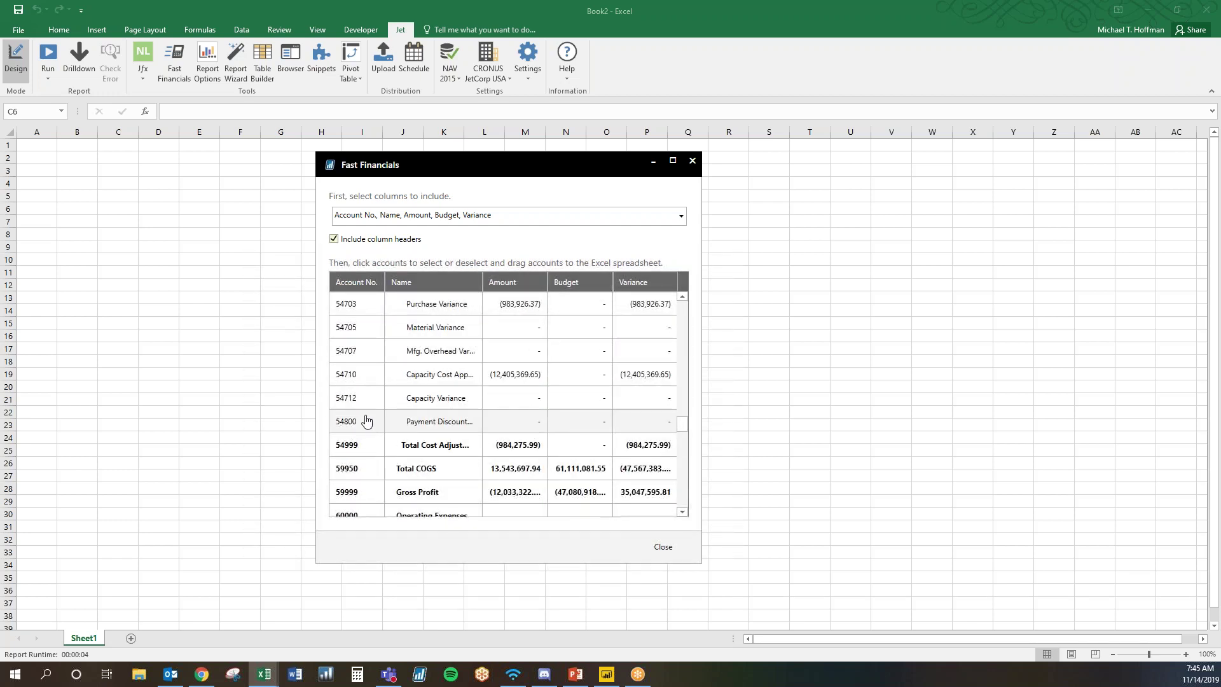
scroll(366, 421, down, 15)
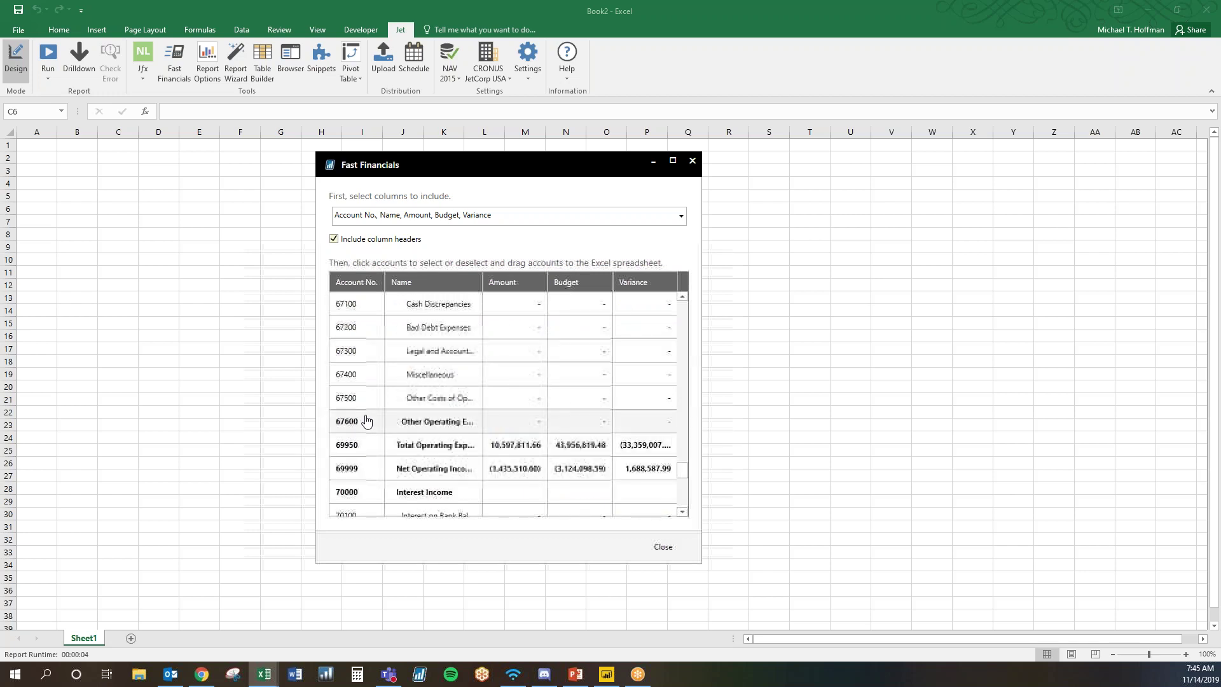
scroll(366, 421, down, 10)
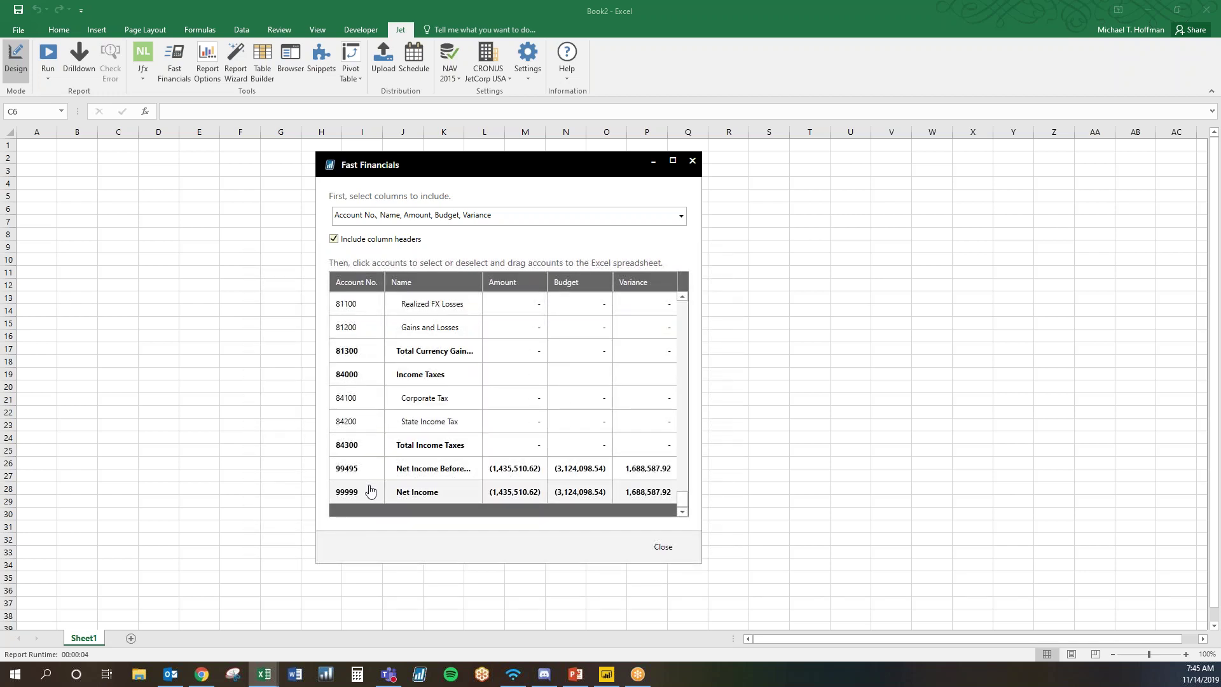
drag(370, 490, 102, 191)
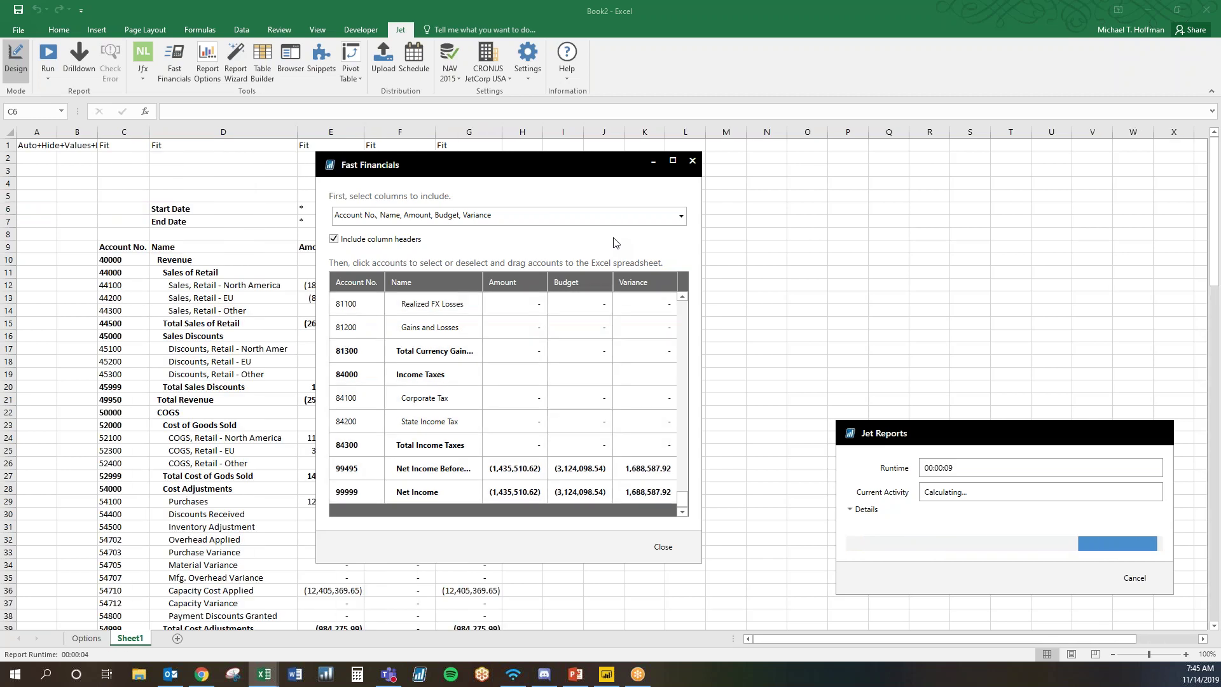
click(692, 160)
click(772, 308)
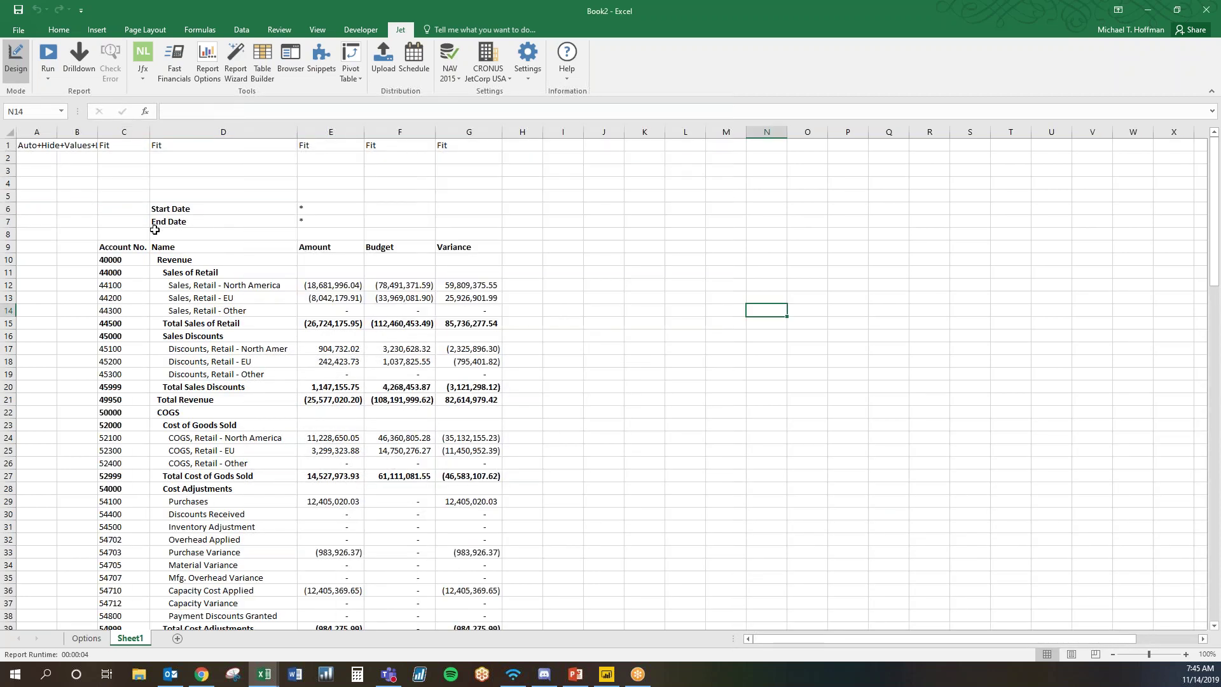
Format the header row C9:G9, from Account No. to Variance, with a blue fill and white text
drag(122, 247, 497, 248)
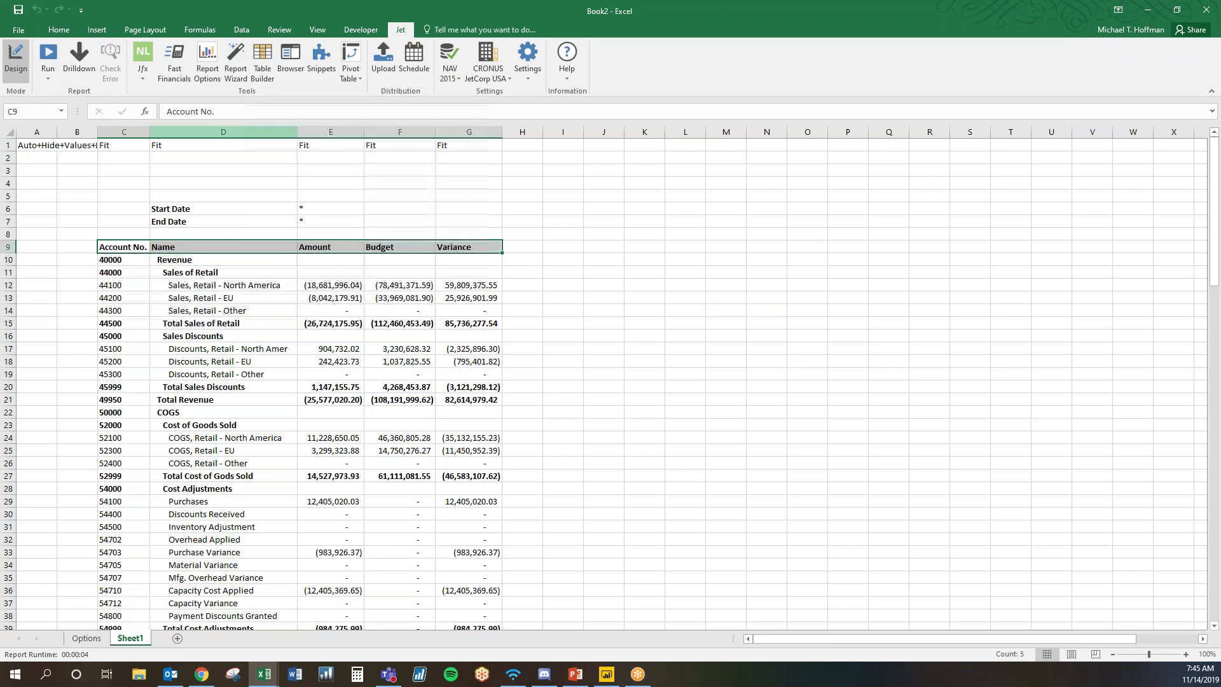
click(59, 30)
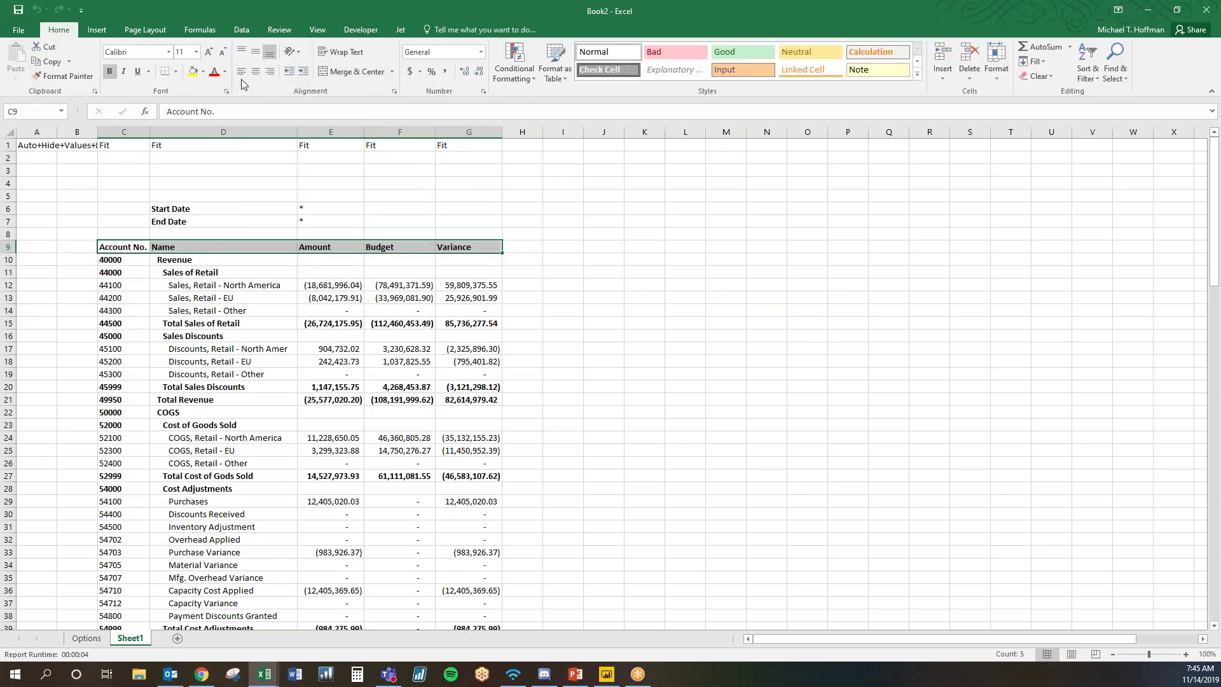
click(204, 72)
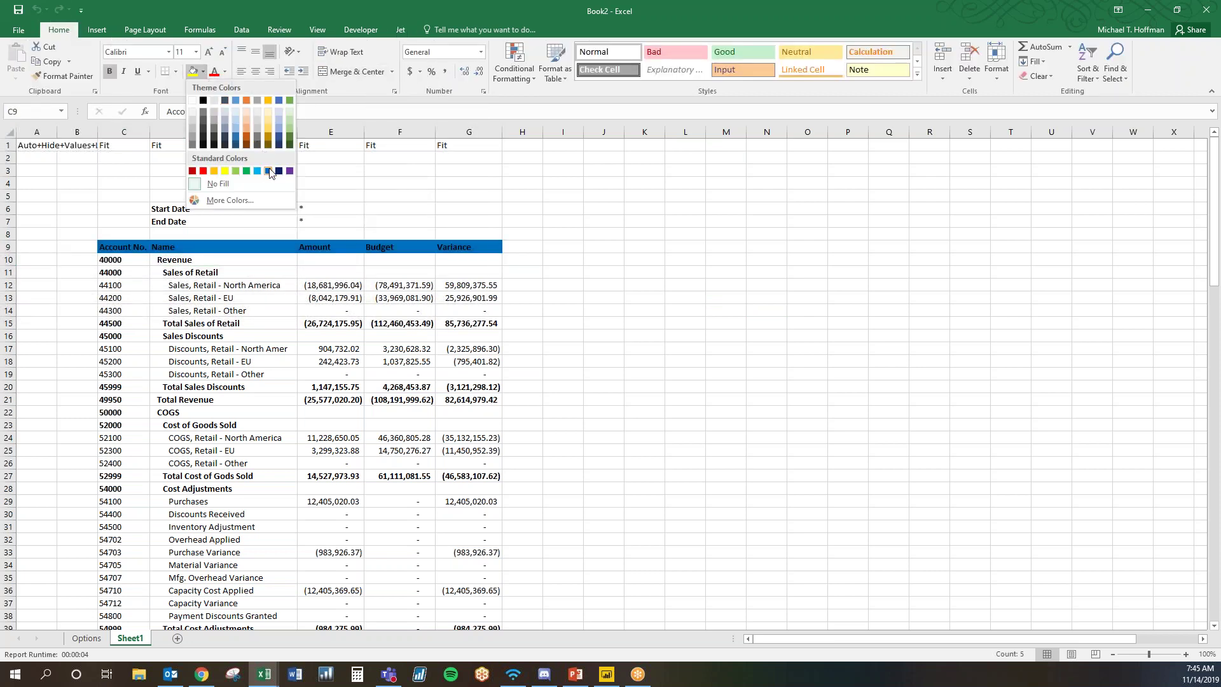
click(269, 172)
click(203, 72)
click(269, 172)
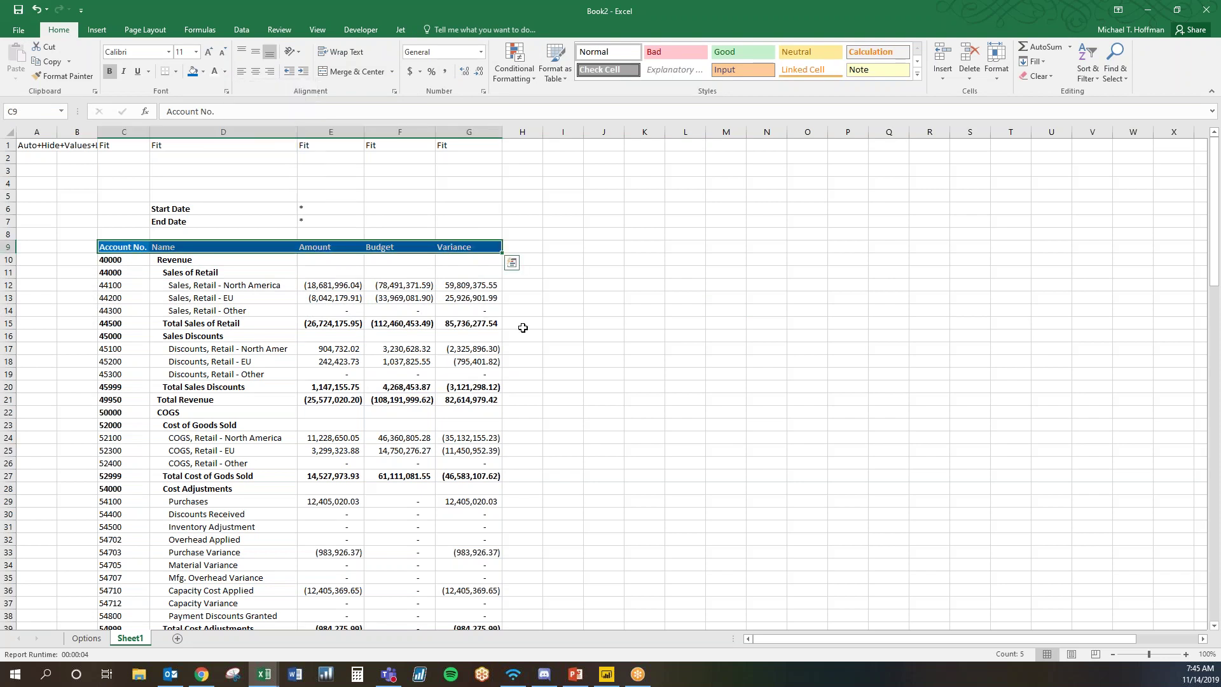
click(448, 133)
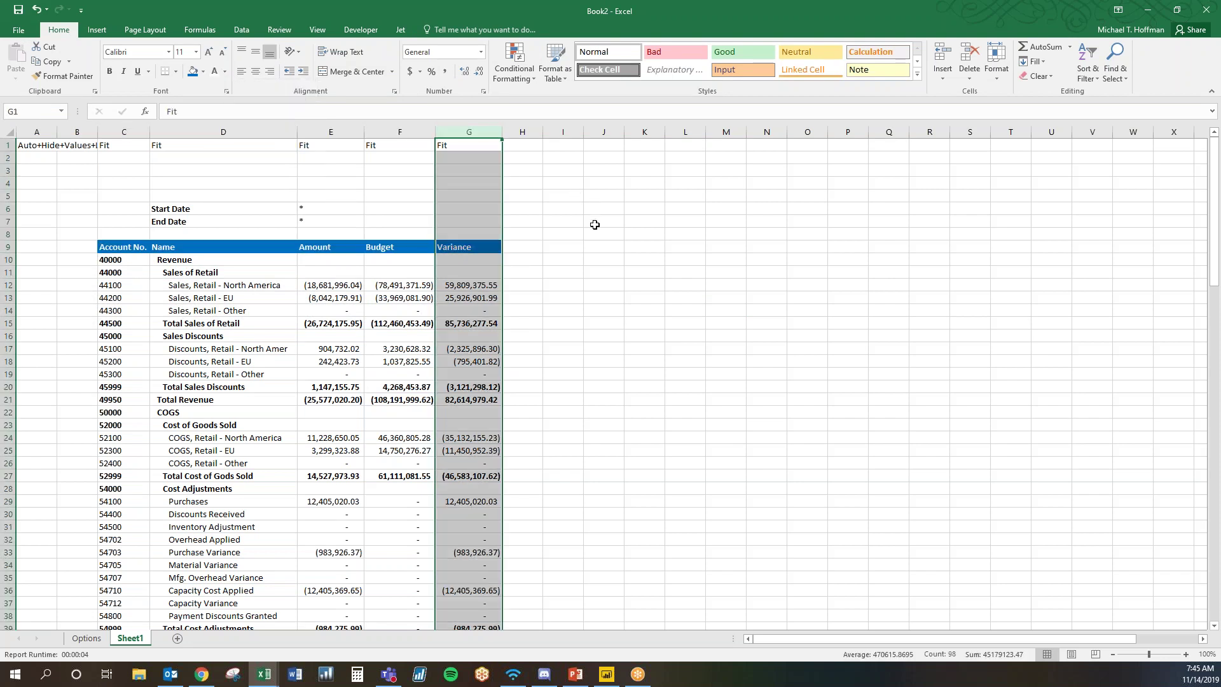
click(590, 294)
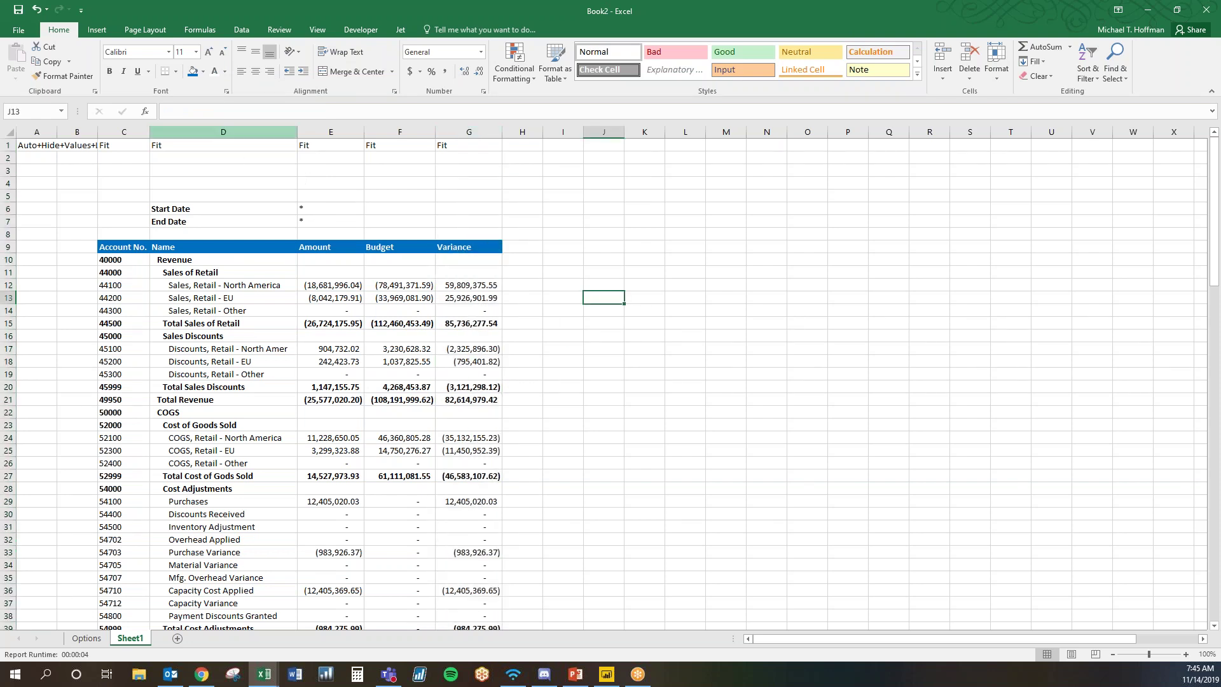
Run the report with the default report options and review the generated profit and loss accounts
click(401, 31)
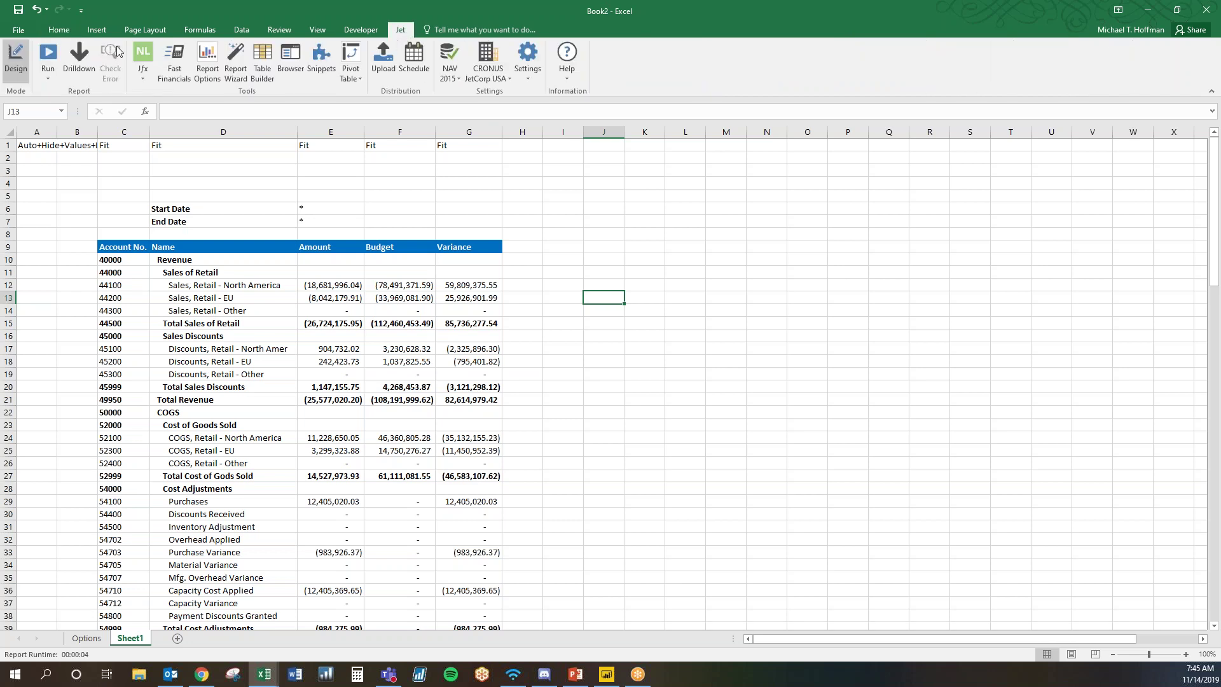
click(48, 56)
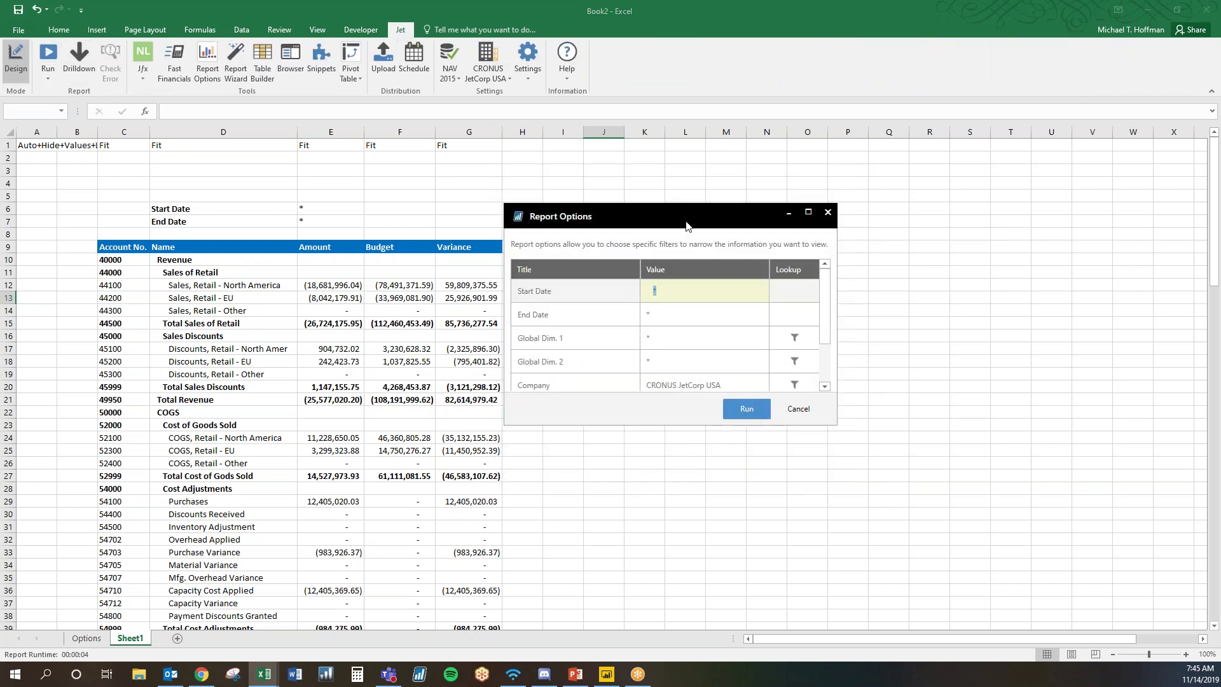
click(814, 400)
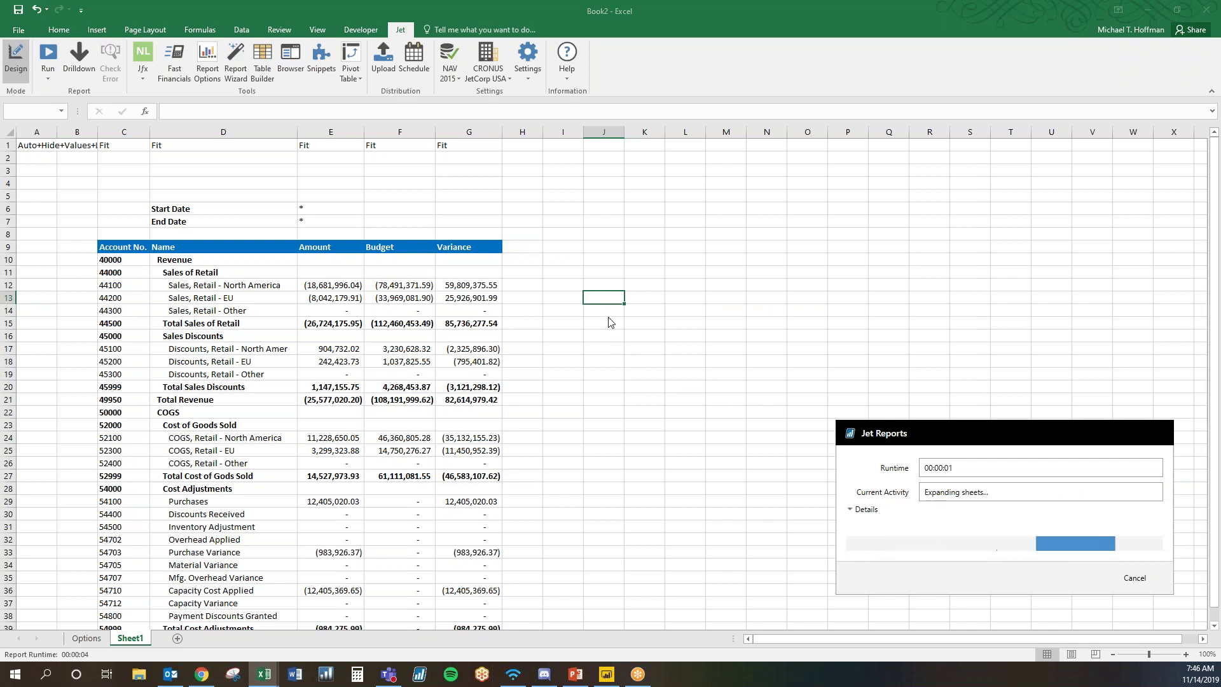
click(551, 323)
scroll(552, 325, down, 5)
scroll(552, 325, down, 20)
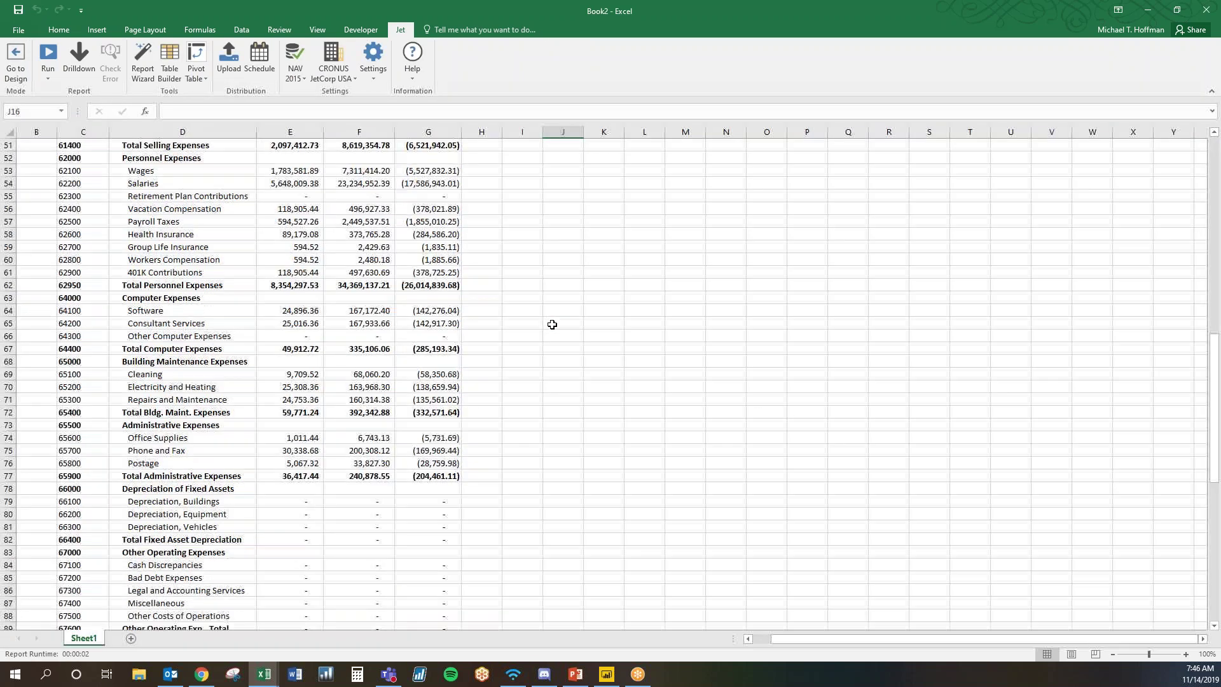
scroll(552, 324, down, 6)
scroll(552, 321, up, 19)
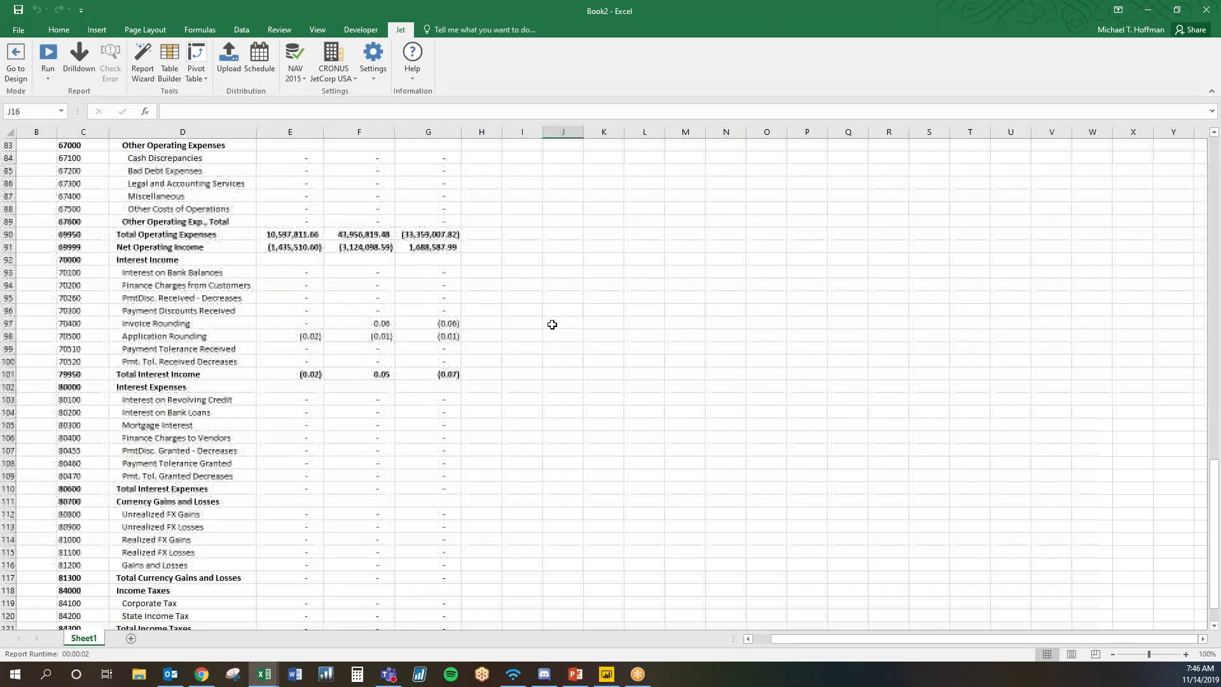
scroll(551, 320, up, 15)
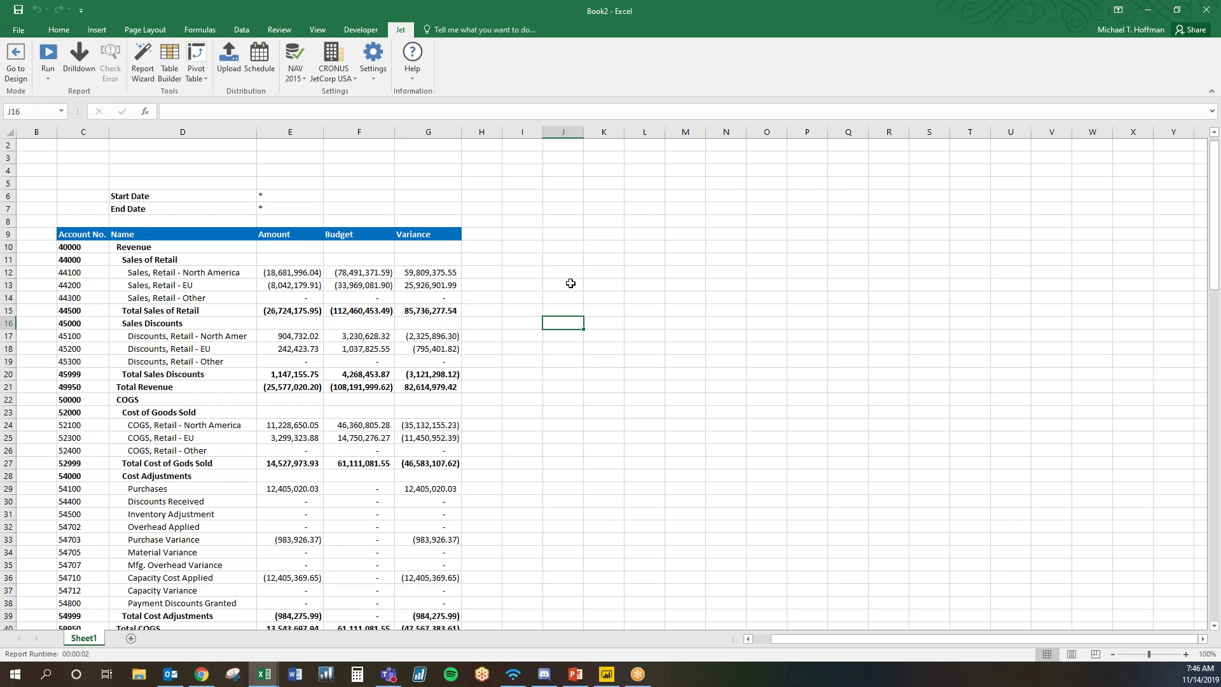
Switch to the workbook 4 GL Demo Template- Proper Format.xlsx and inspect the account range for Total Sales Discounts
click(263, 675)
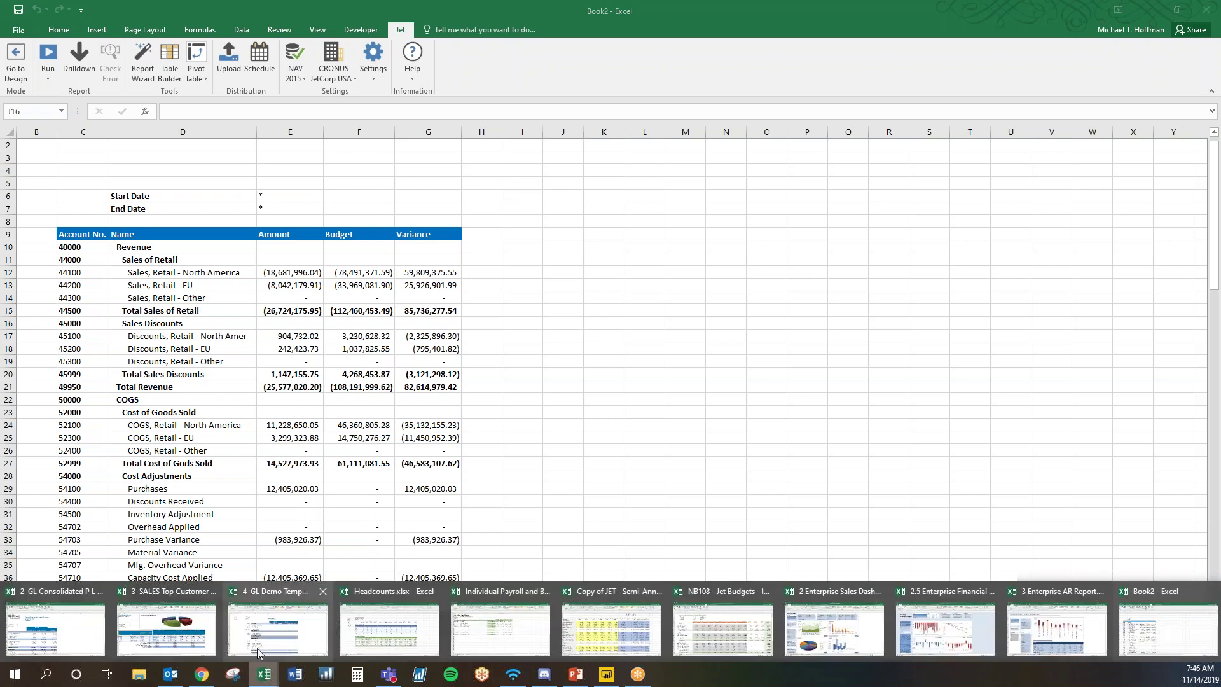
click(260, 642)
click(607, 286)
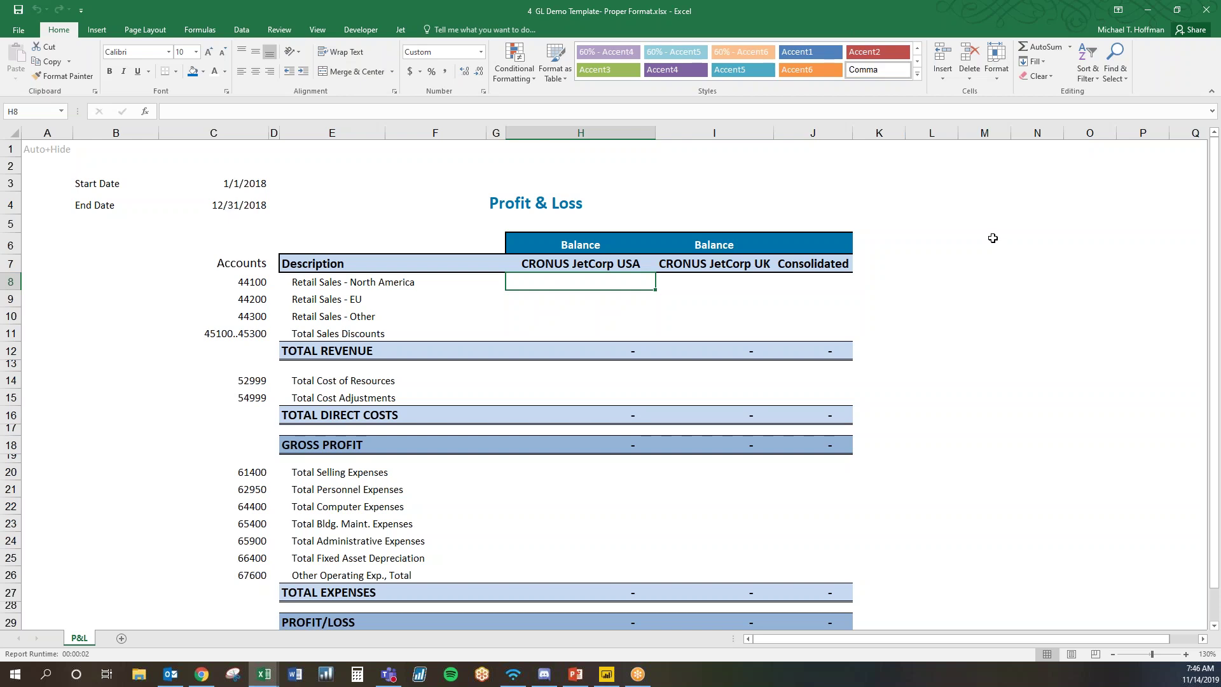
click(240, 336)
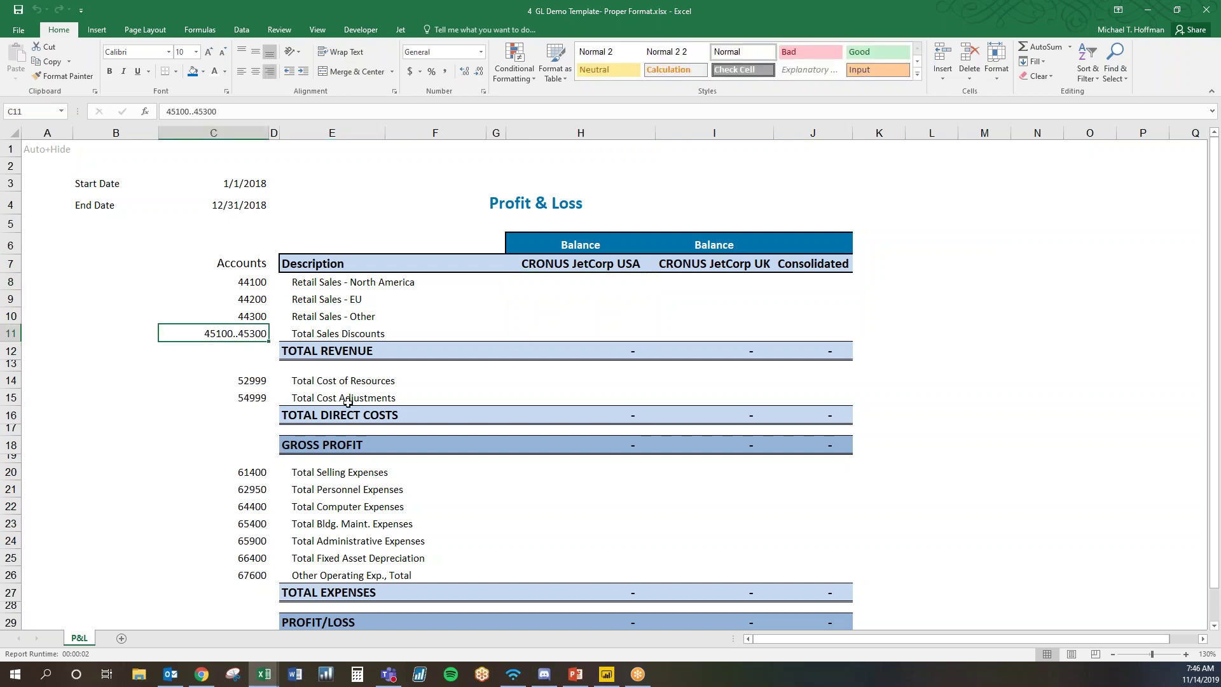
Start a Jet GL function in cell H8 and set its What argument to Balance
click(606, 283)
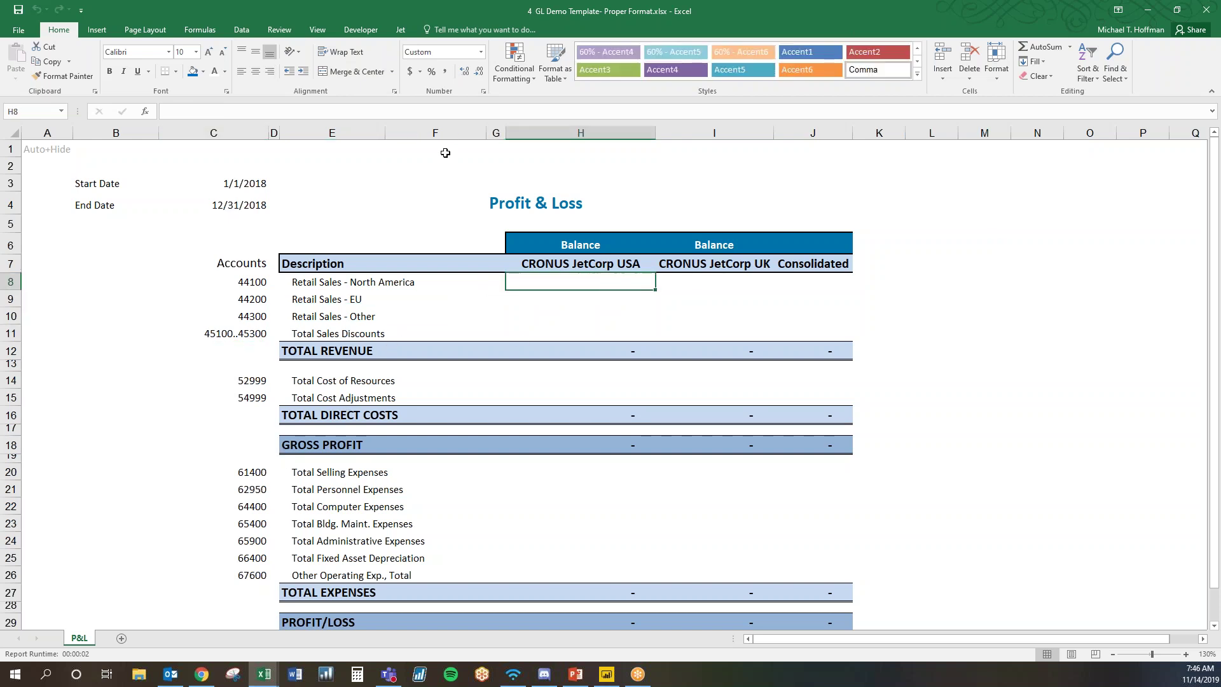
click(401, 31)
click(142, 72)
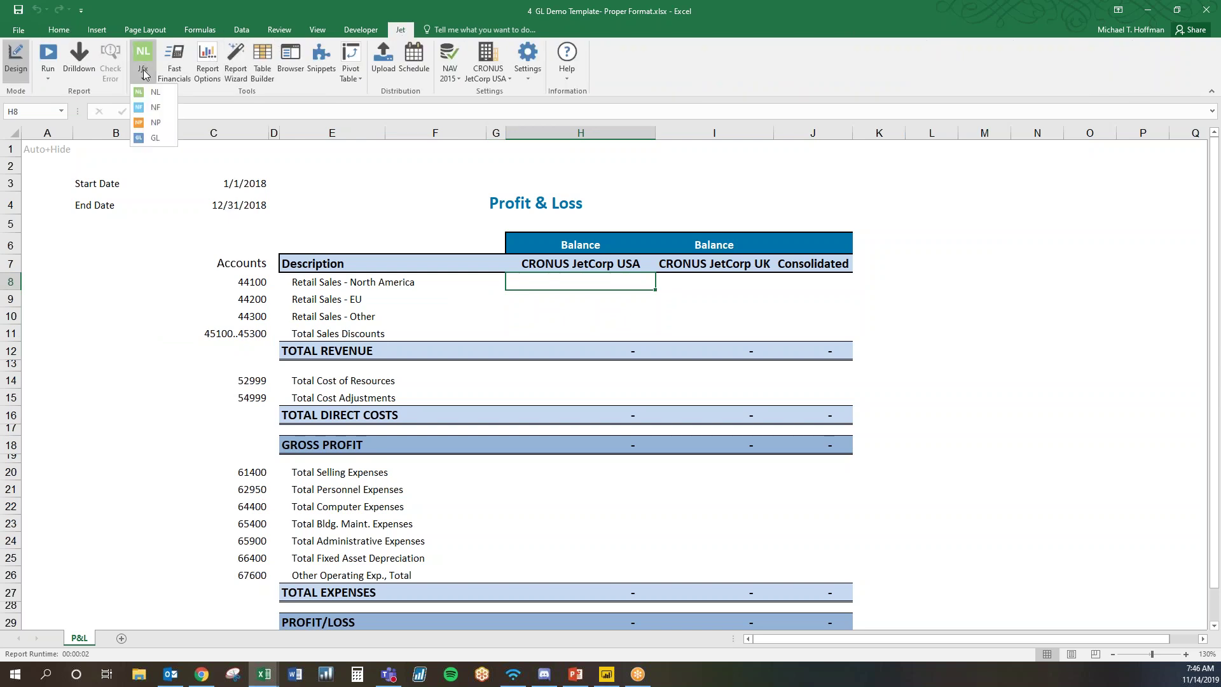
click(155, 137)
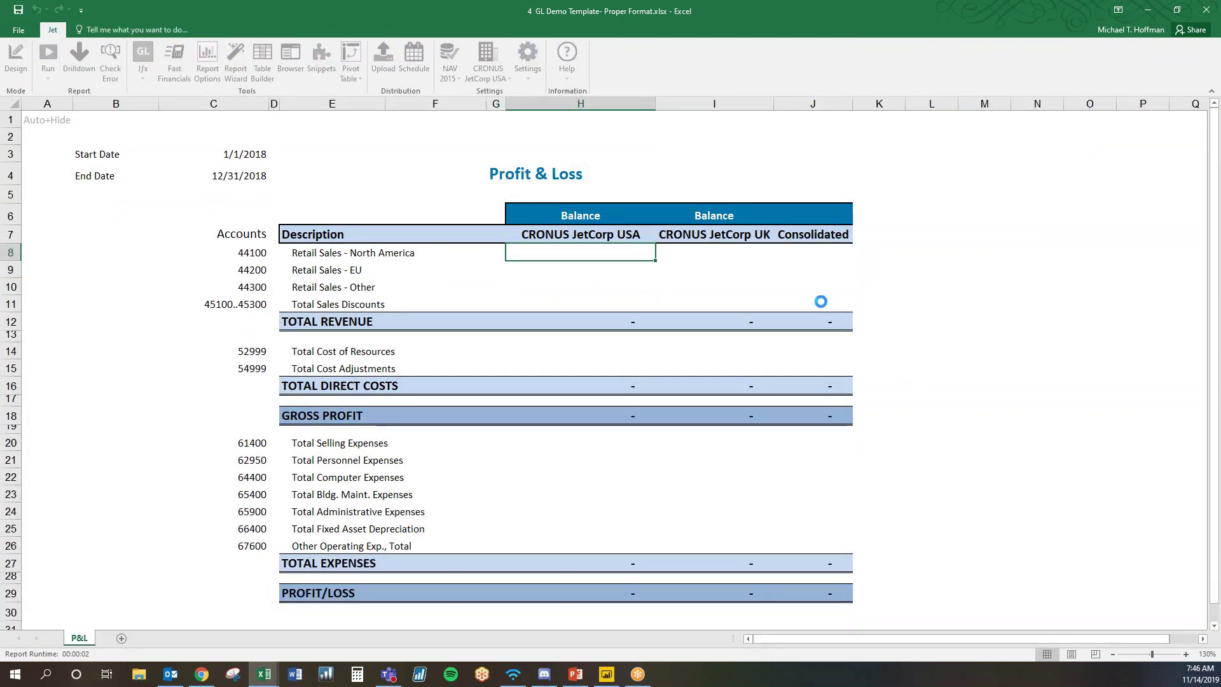
drag(1000, 350, 938, 127)
drag(977, 427, 981, 584)
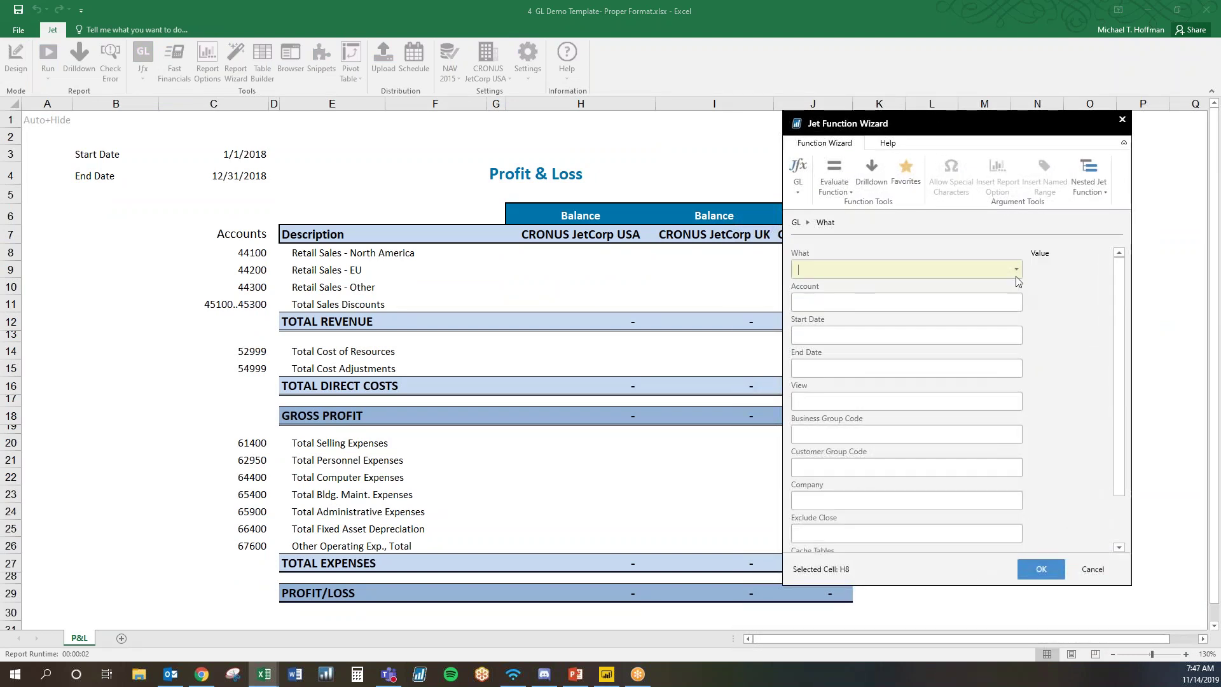
click(1016, 271)
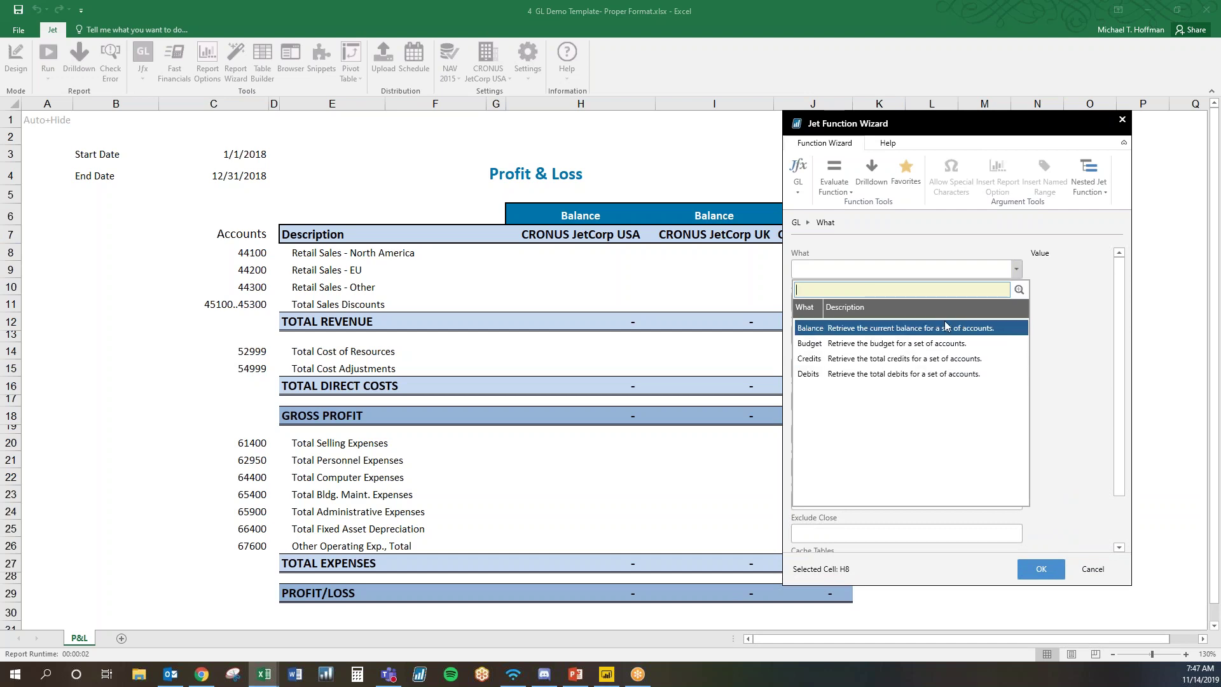
click(878, 328)
click(862, 304)
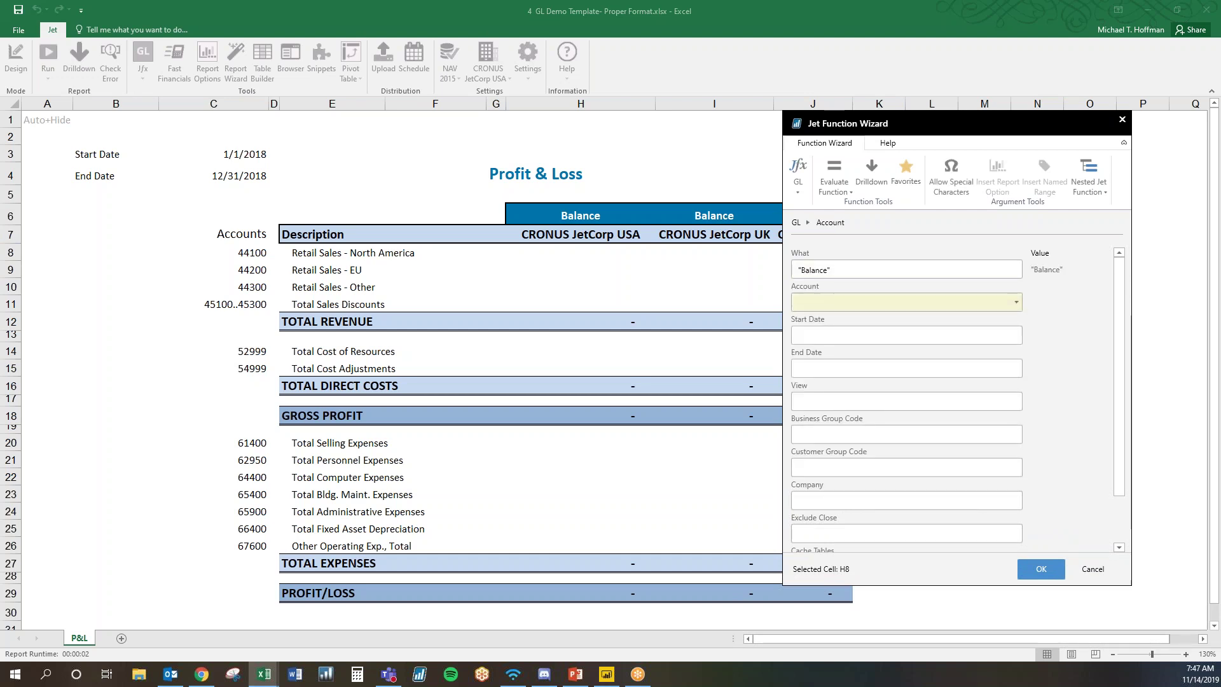
Set the GL function's Account to $C8, Start Date to $C$3 and End Date to $C$4
click(1016, 303)
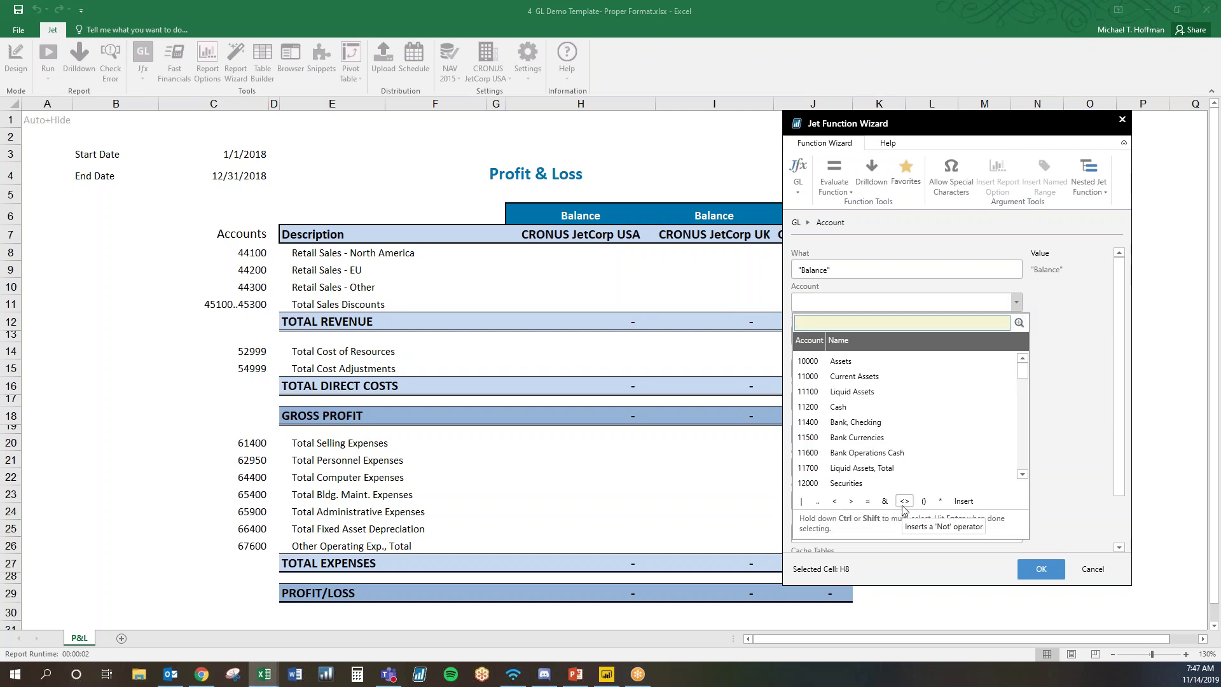
click(1061, 344)
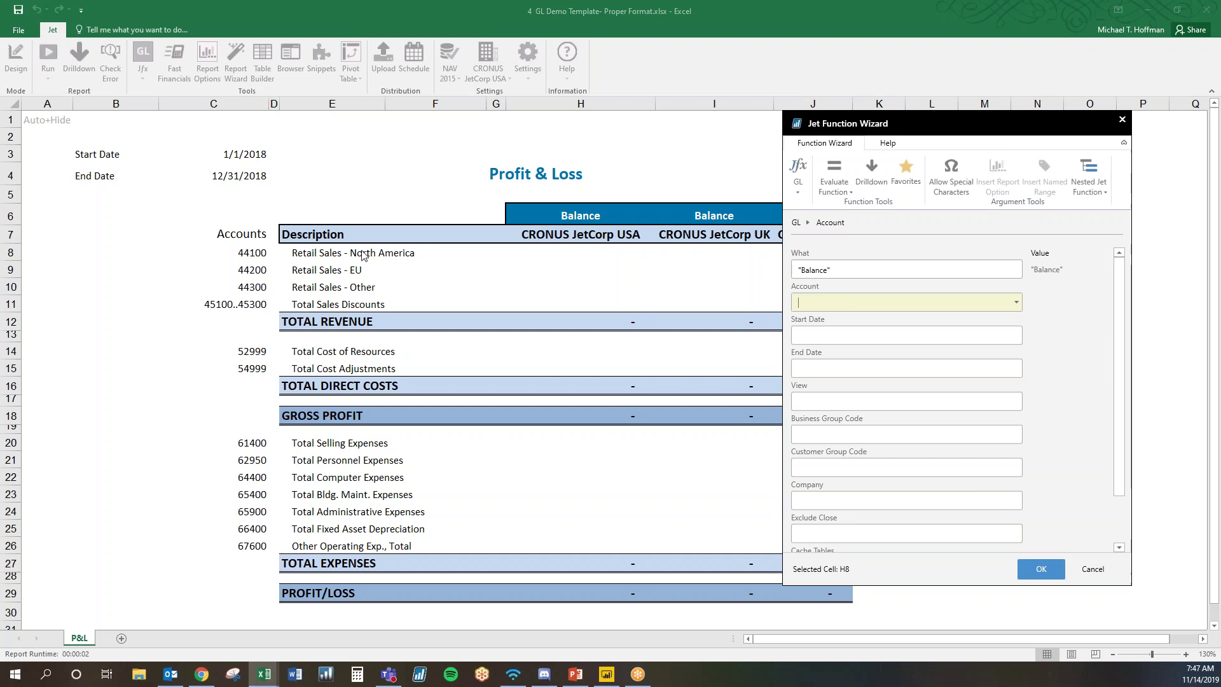
click(250, 253)
key(F4)
click(839, 337)
click(238, 159)
key(F4)
key(Tab)
click(260, 180)
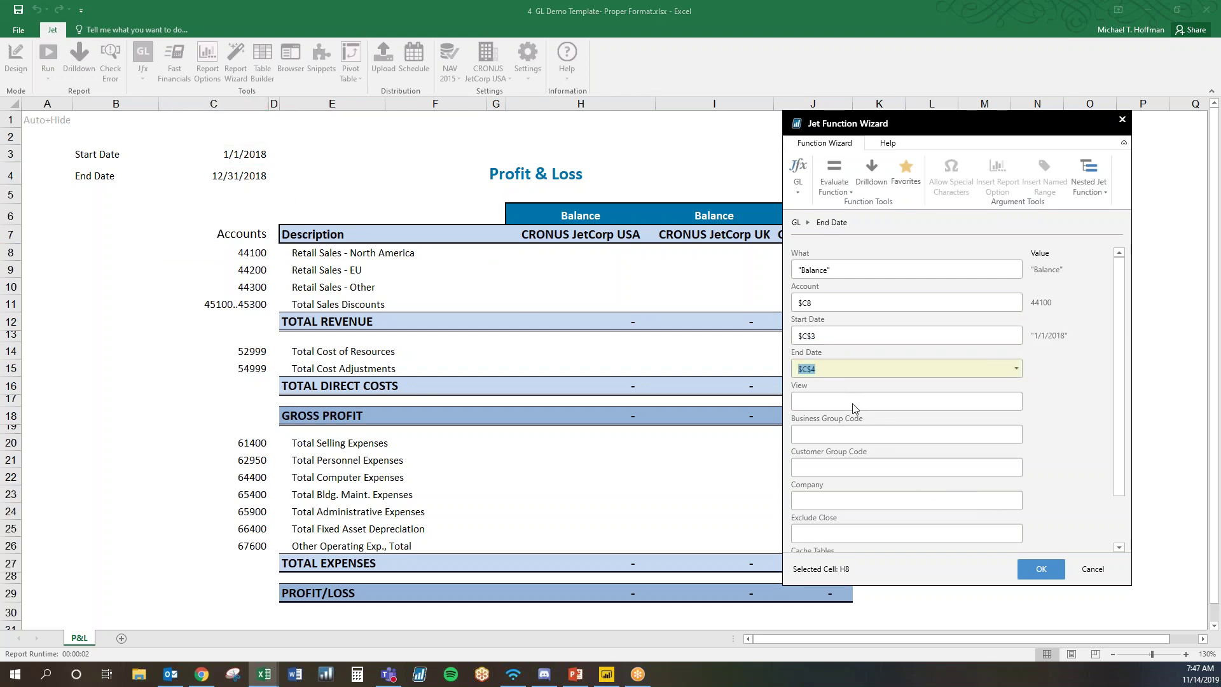
Set the GL function's Company argument to H$7 and insert the function into cell H8
click(850, 501)
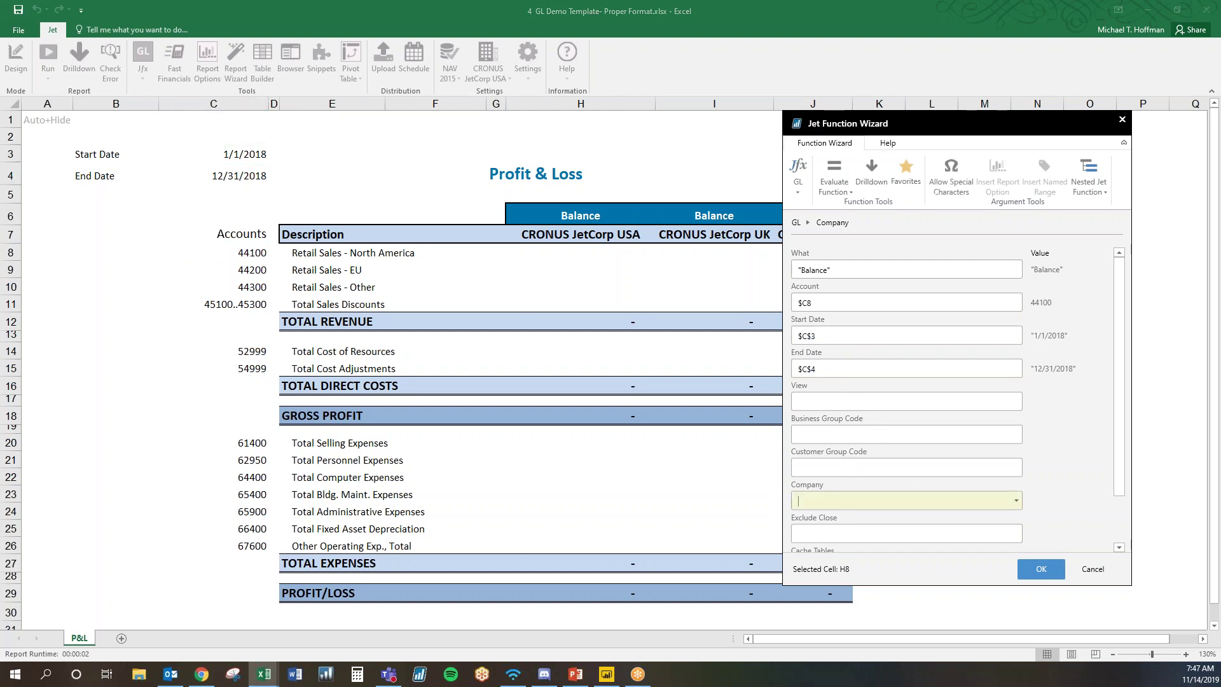
click(592, 242)
scroll(1053, 477, down, 1)
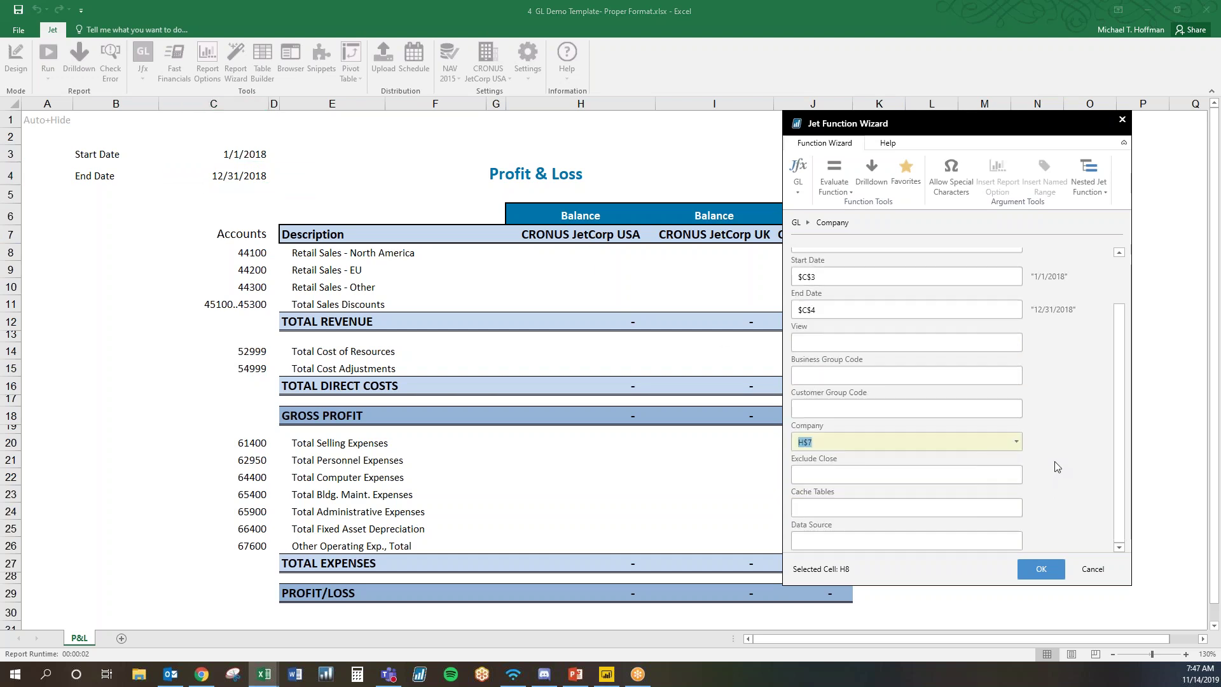
click(948, 476)
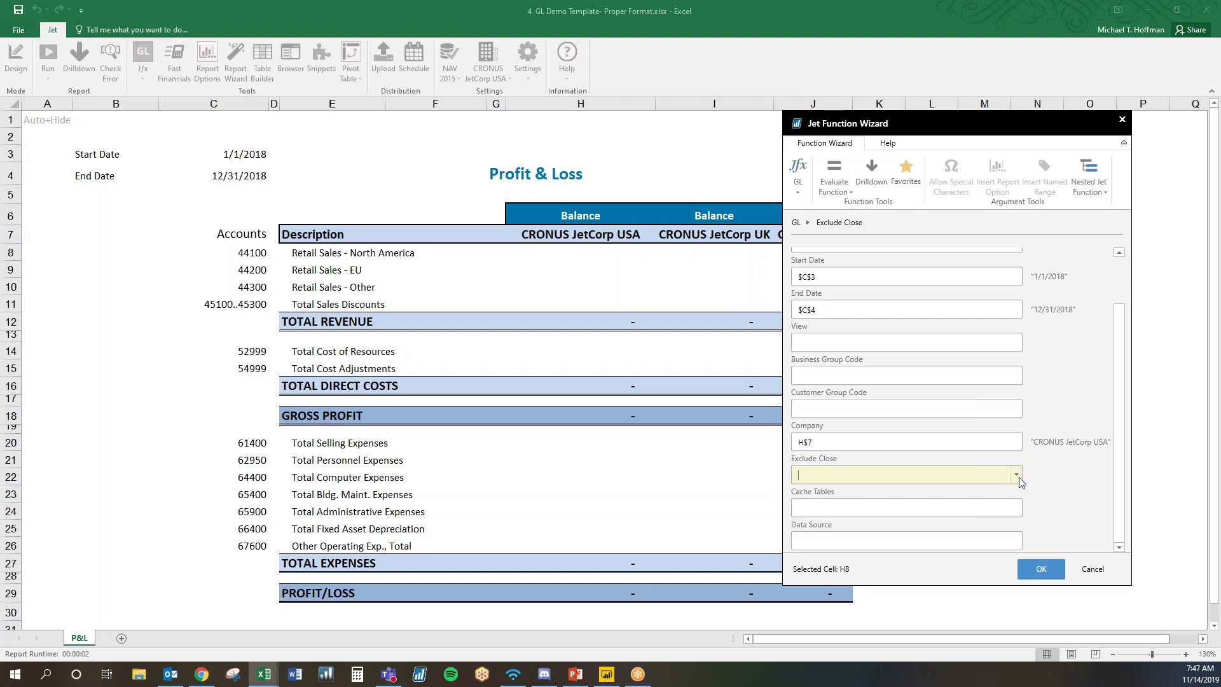
click(1042, 570)
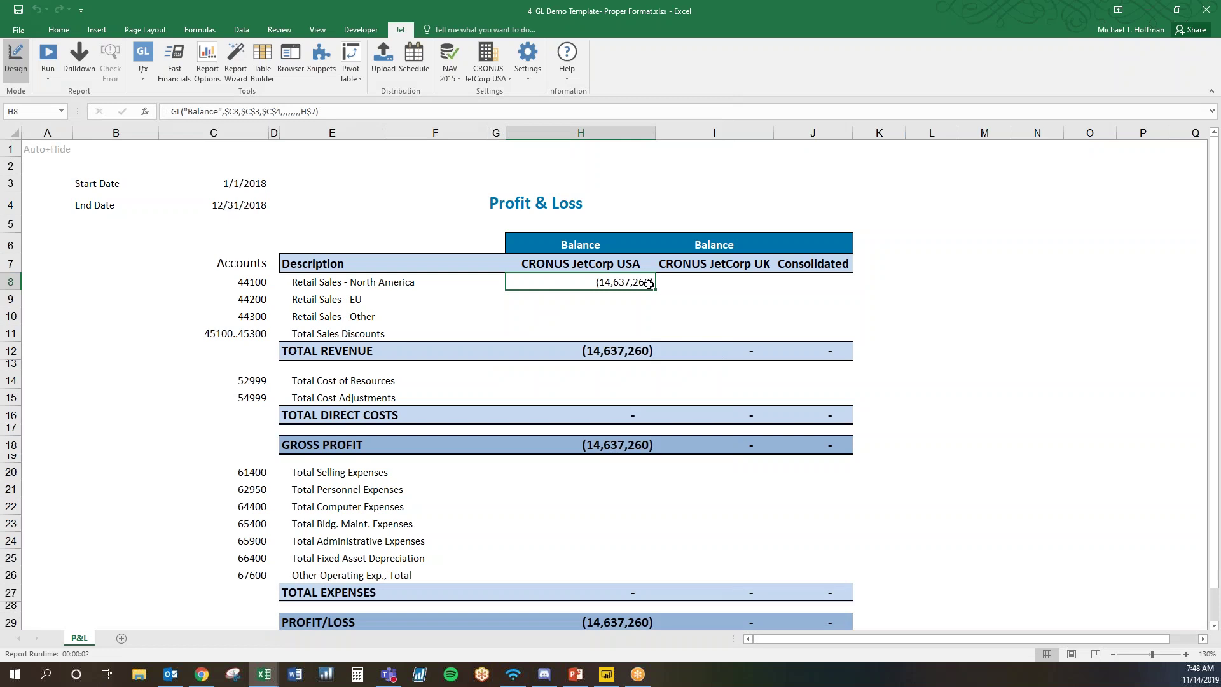
Copy the GL function from H8 into I8 and total H8:I8 in the Consolidated cell J8 with AutoSum
drag(656, 291, 749, 299)
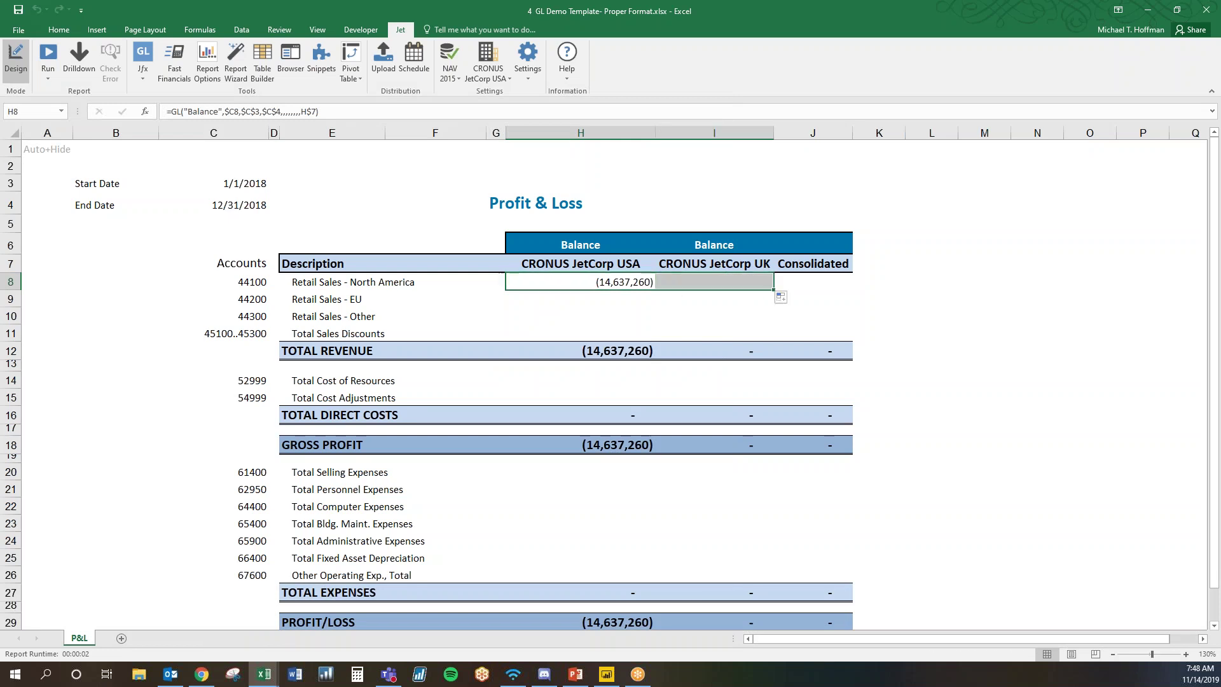
click(827, 281)
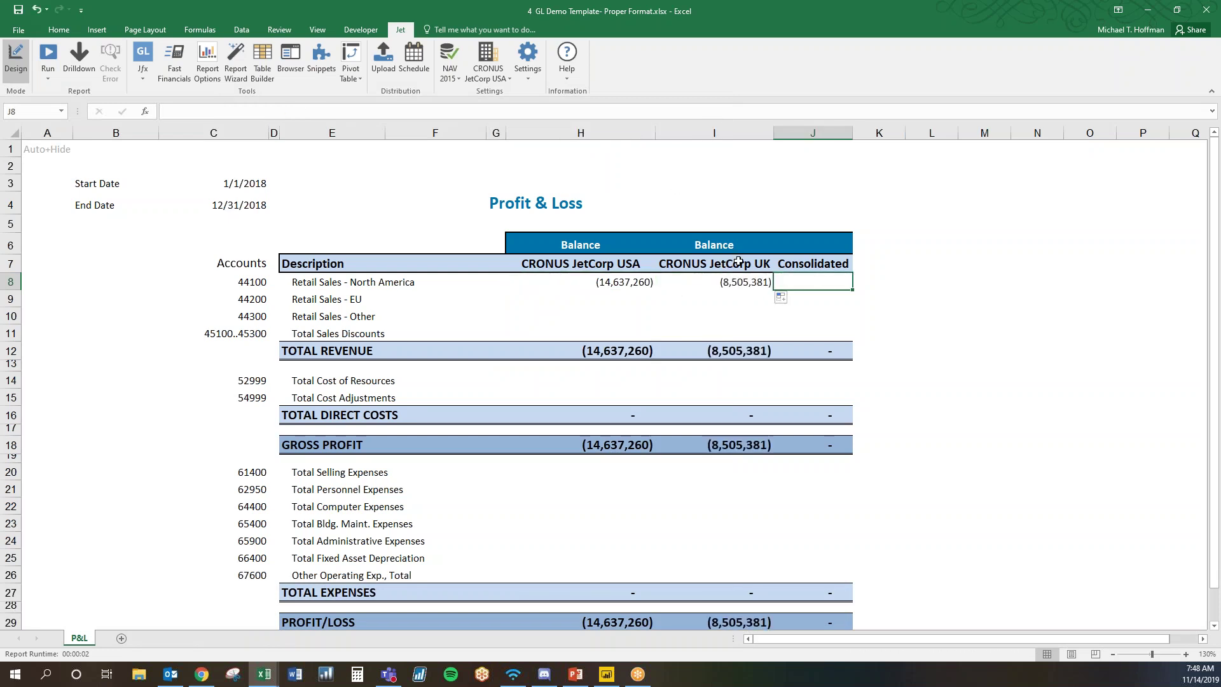
click(59, 30)
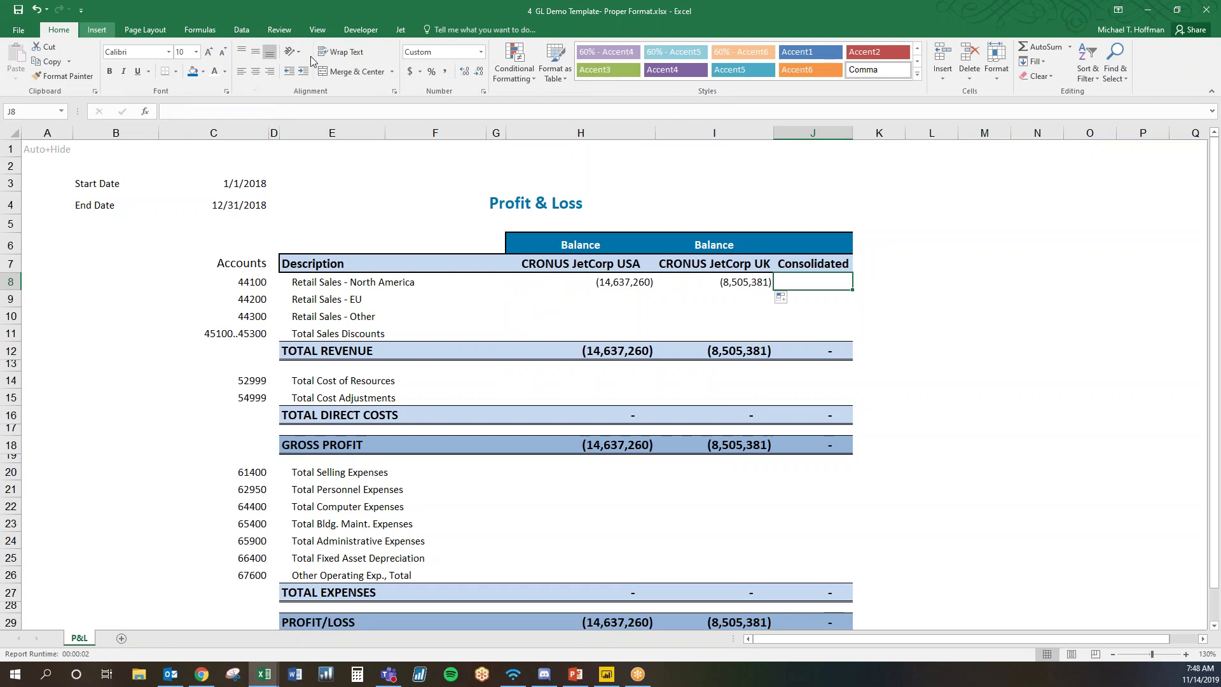
click(1047, 50)
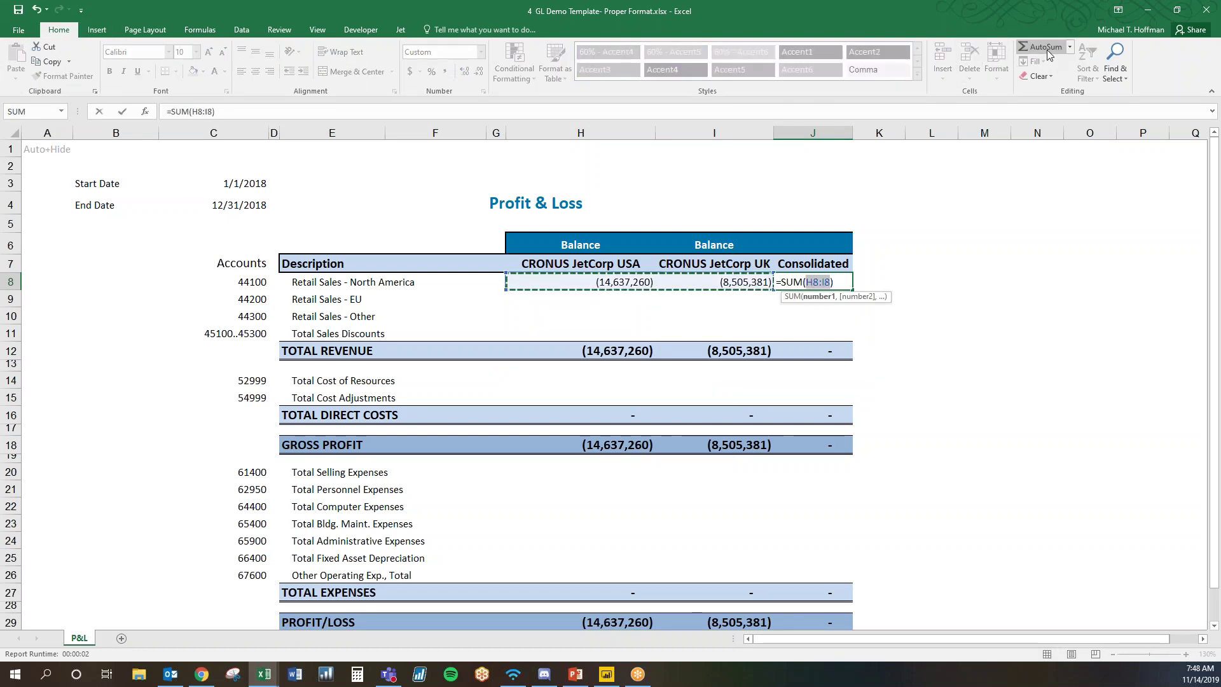
key(Return)
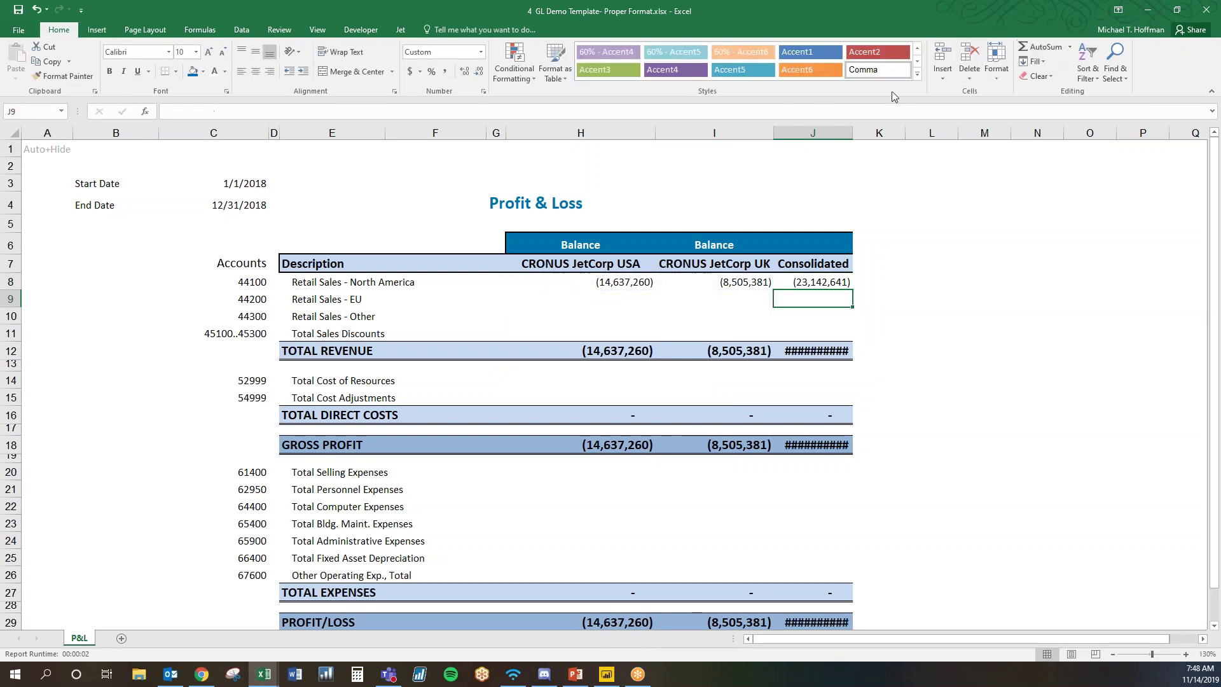
Widen the Consolidated column J and fill the formulas in H8:J8 down through row 11
drag(856, 130, 867, 130)
drag(616, 283, 846, 295)
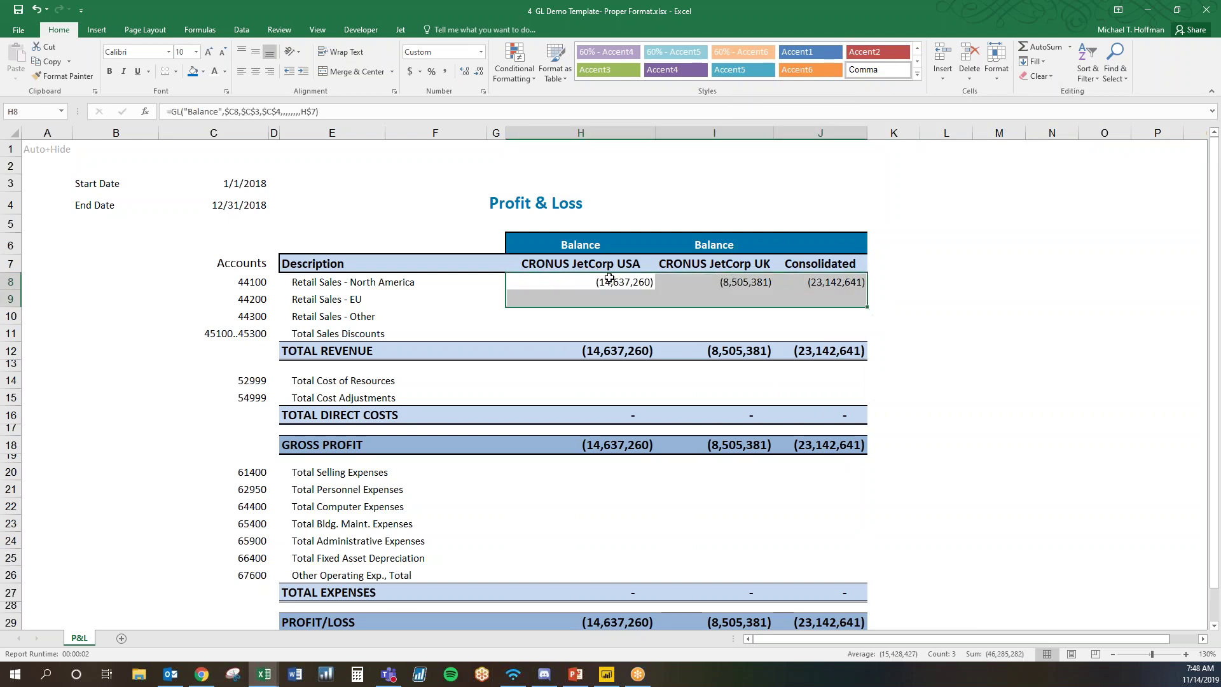
drag(613, 280, 869, 338)
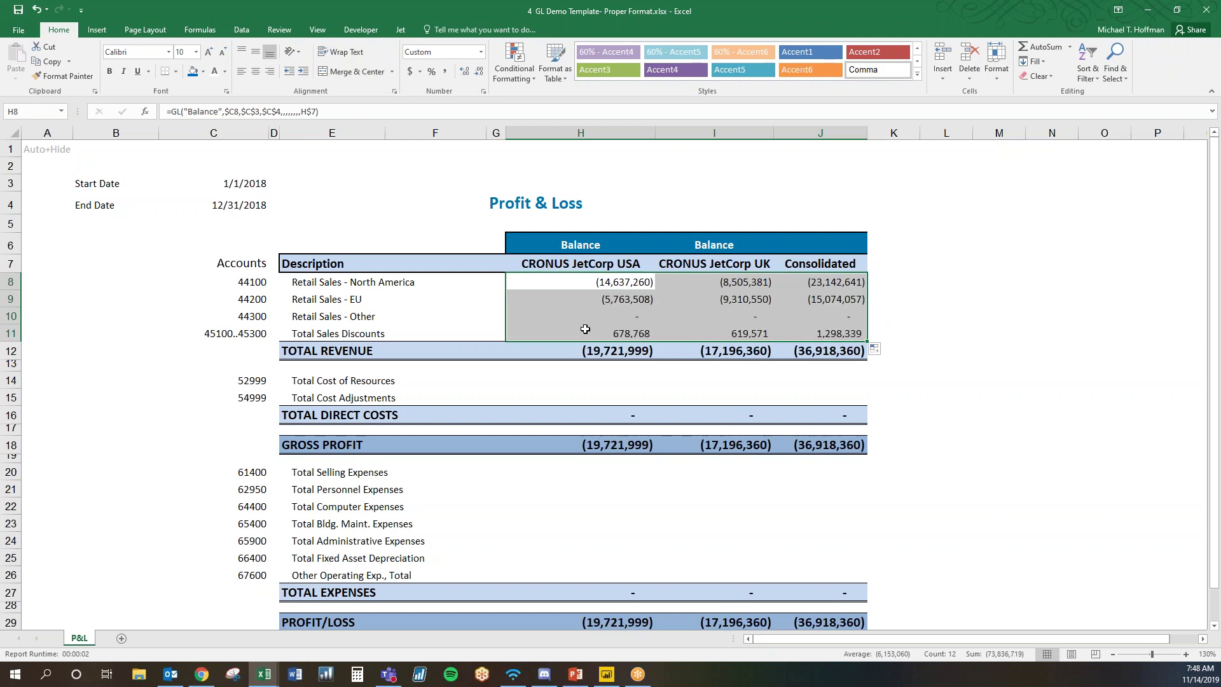
Copy the Total Sales Discounts formulas in H11:J11 to the Total Cost of Resources row and fill them down to Total Cost Adjustments
click(640, 332)
drag(641, 332, 802, 335)
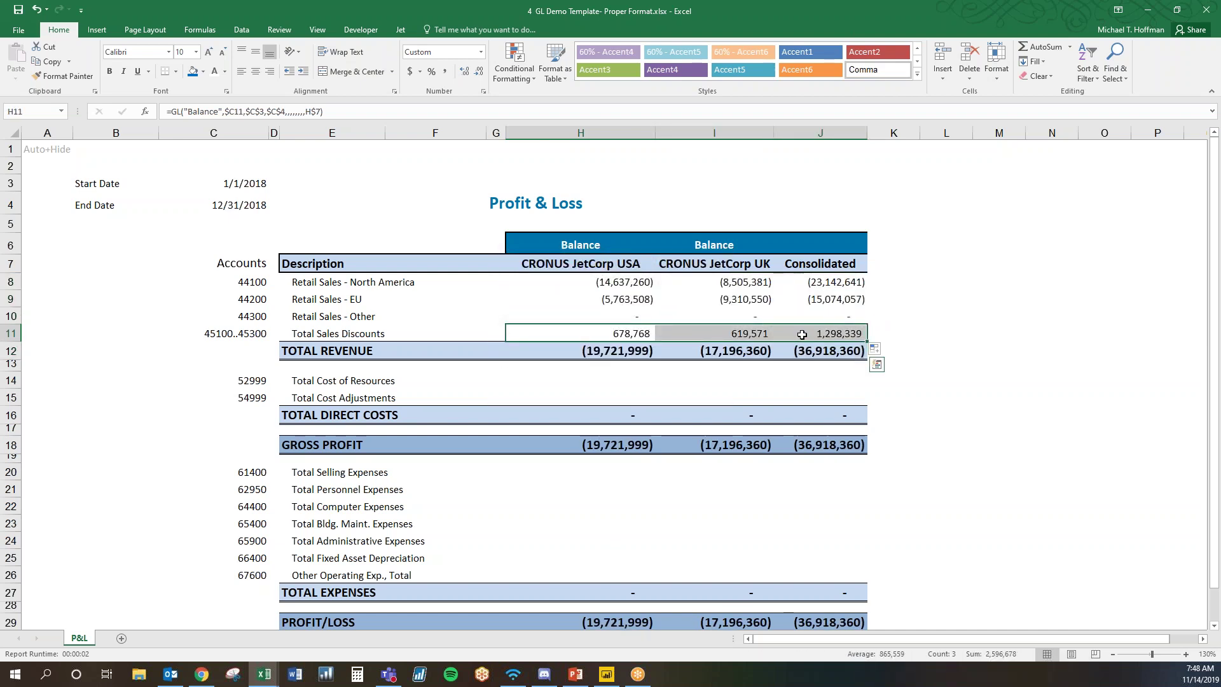
key(ctrl+c)
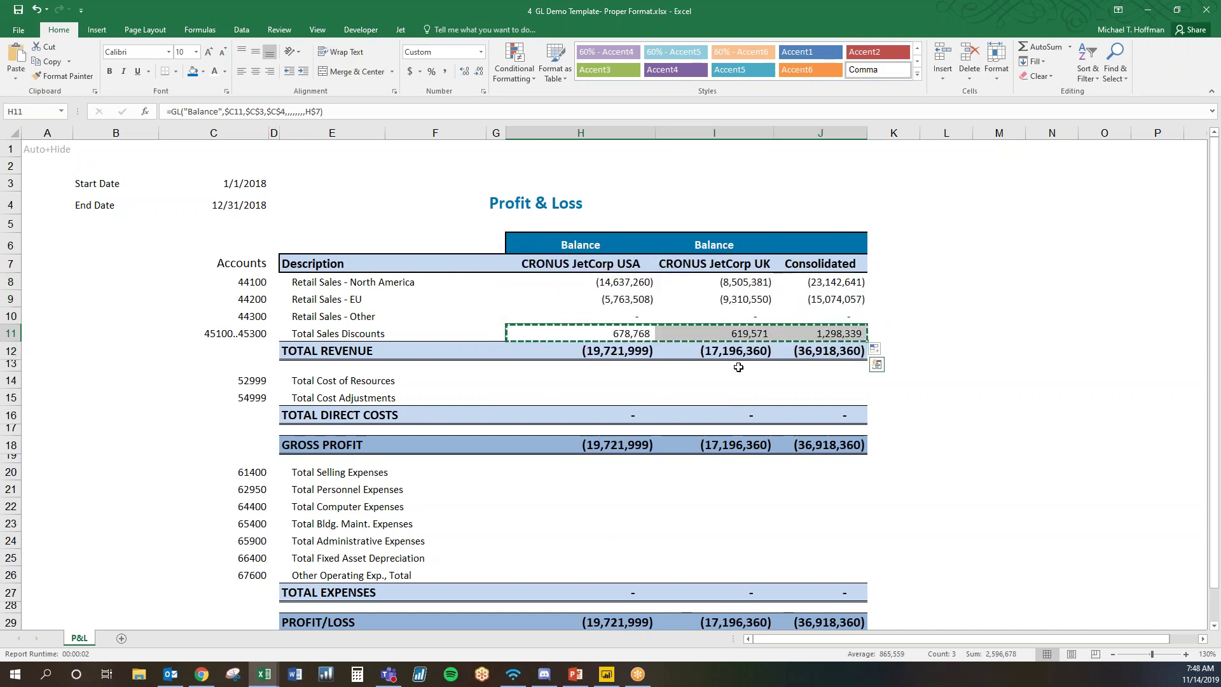
click(618, 383)
key(ctrl+v)
drag(618, 383, 817, 396)
Copy the Total Cost Adjustments formulas to the Total Selling Expenses row and fill them down through row 26
key(ctrl+c)
click(632, 472)
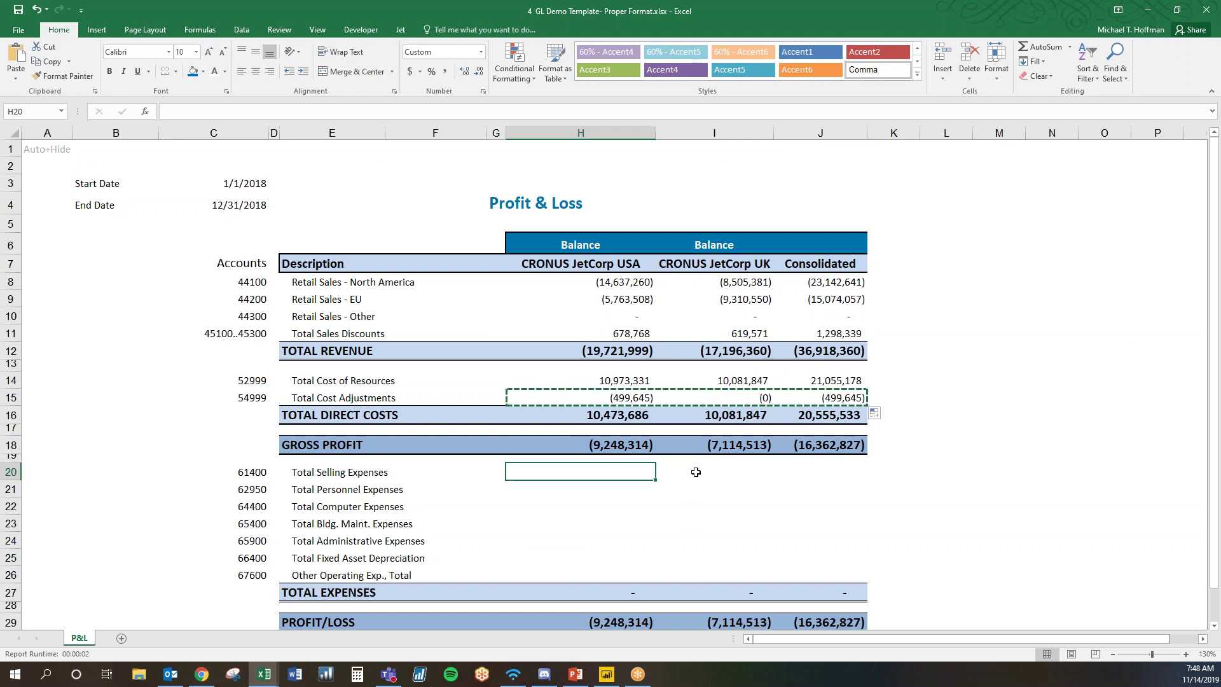
key(ctrl+v)
drag(868, 481, 869, 576)
click(932, 447)
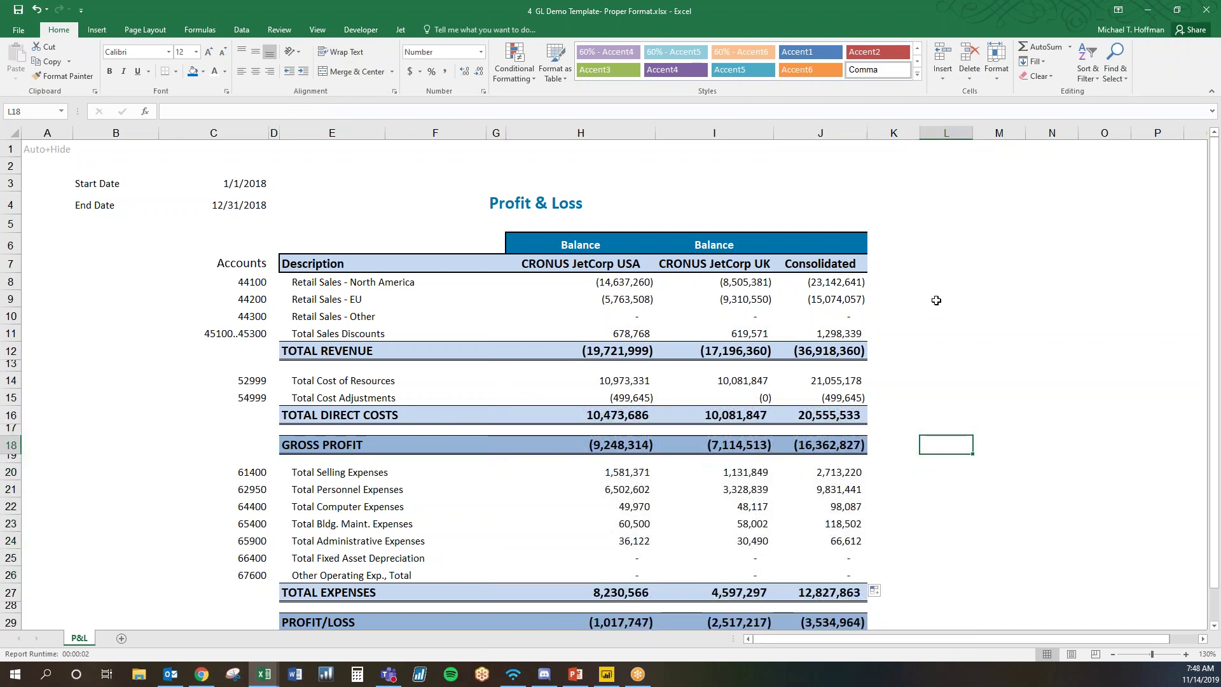
scroll(936, 301, down, 1)
scroll(961, 326, up, 1)
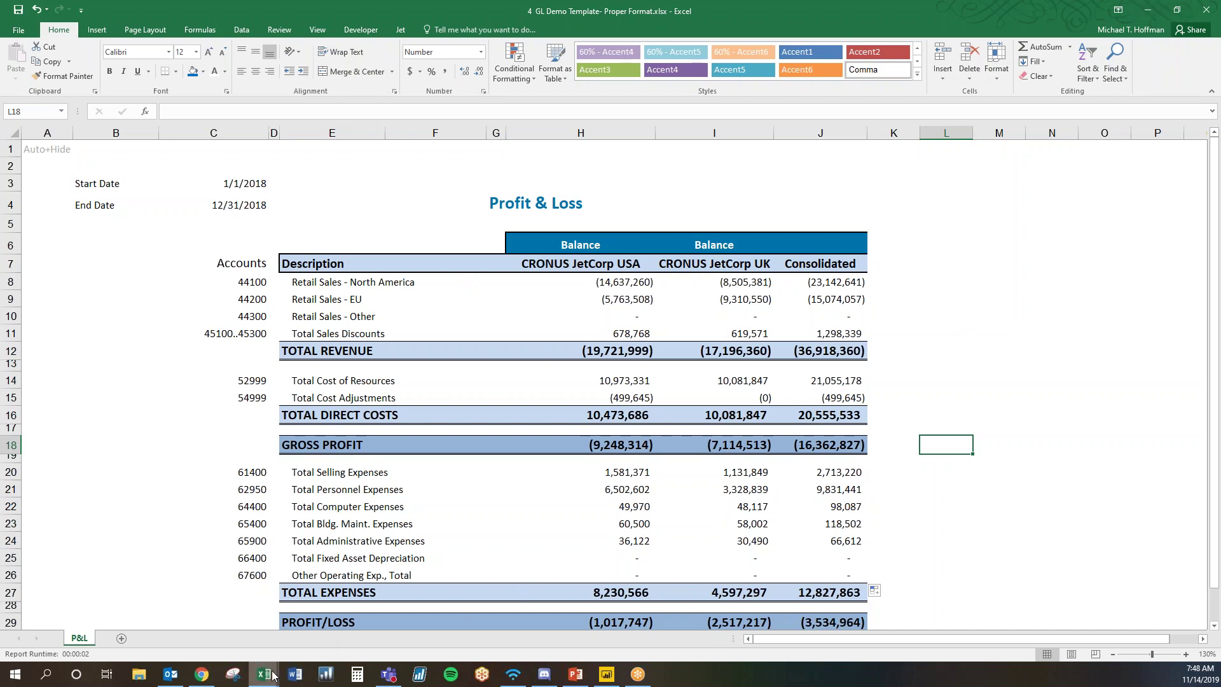
Switch to the workbook 3 SALES Top Customer Sales Analysis.xlsx and run its report with Top # Customers set to 10
mouse_move(273, 675)
click(166, 629)
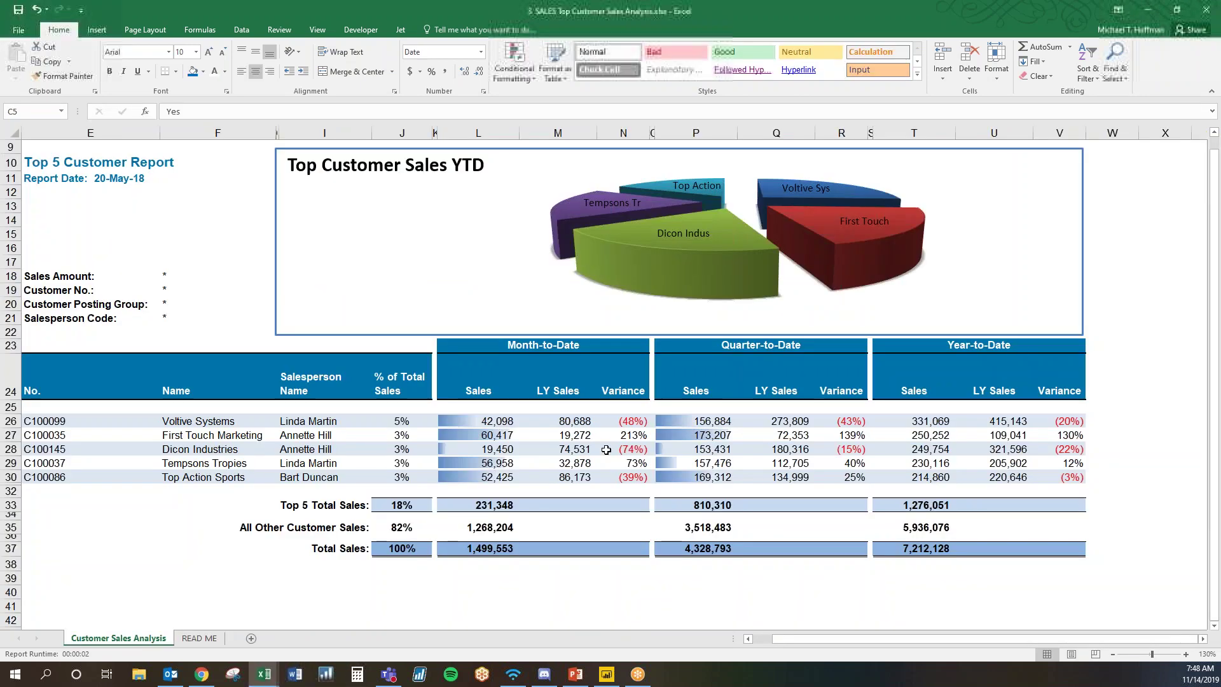
click(104, 537)
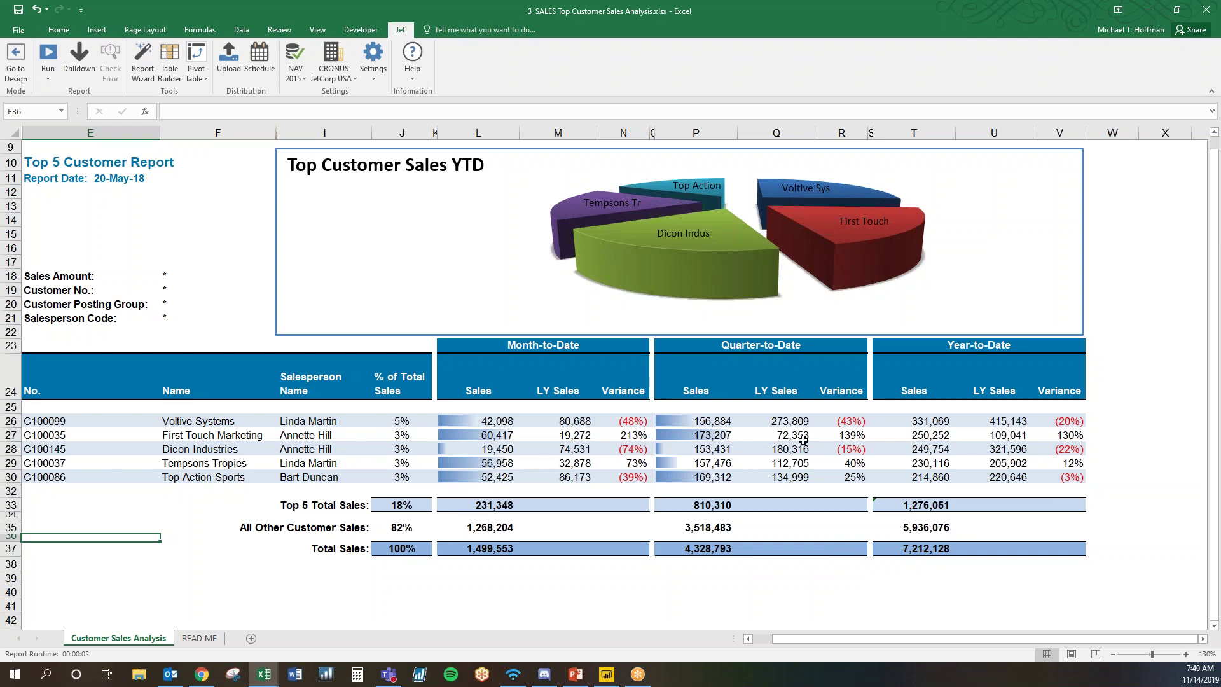
click(50, 53)
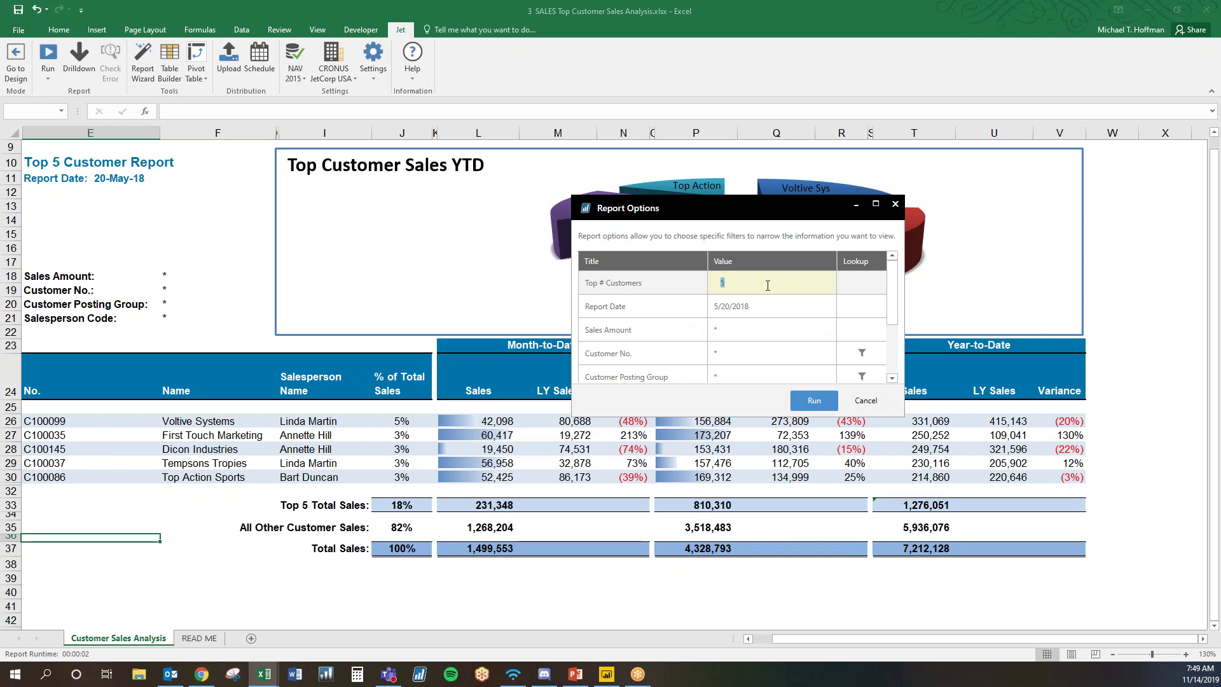
click(814, 400)
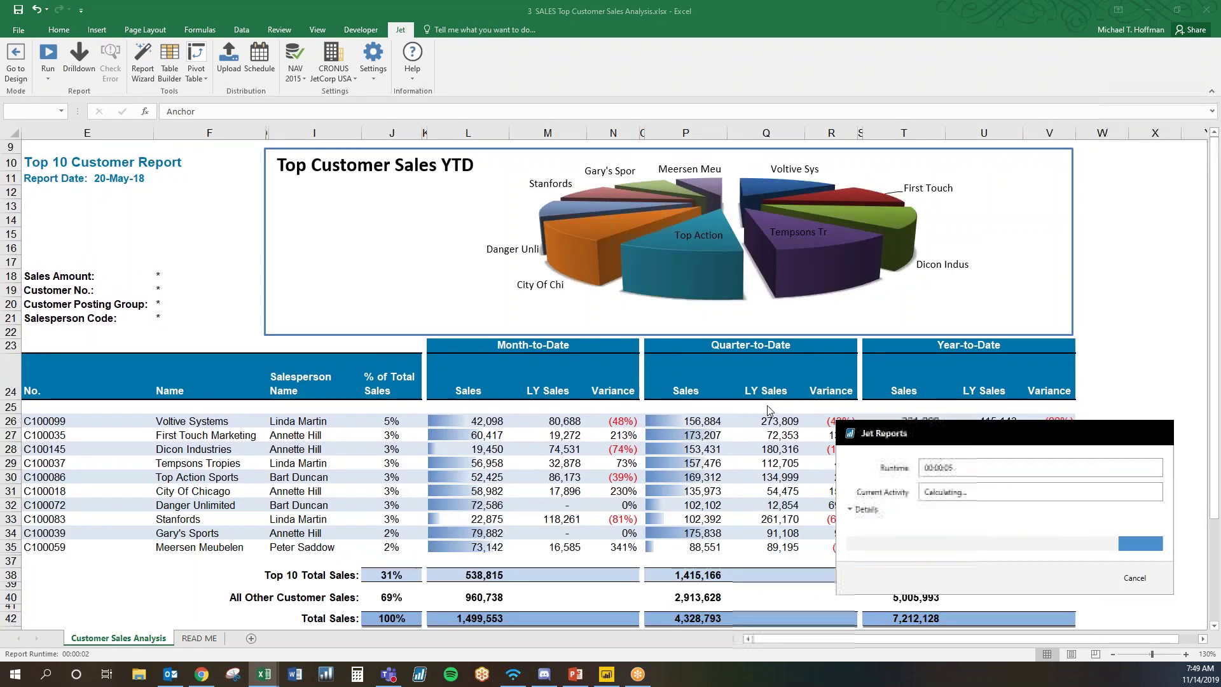
click(1132, 381)
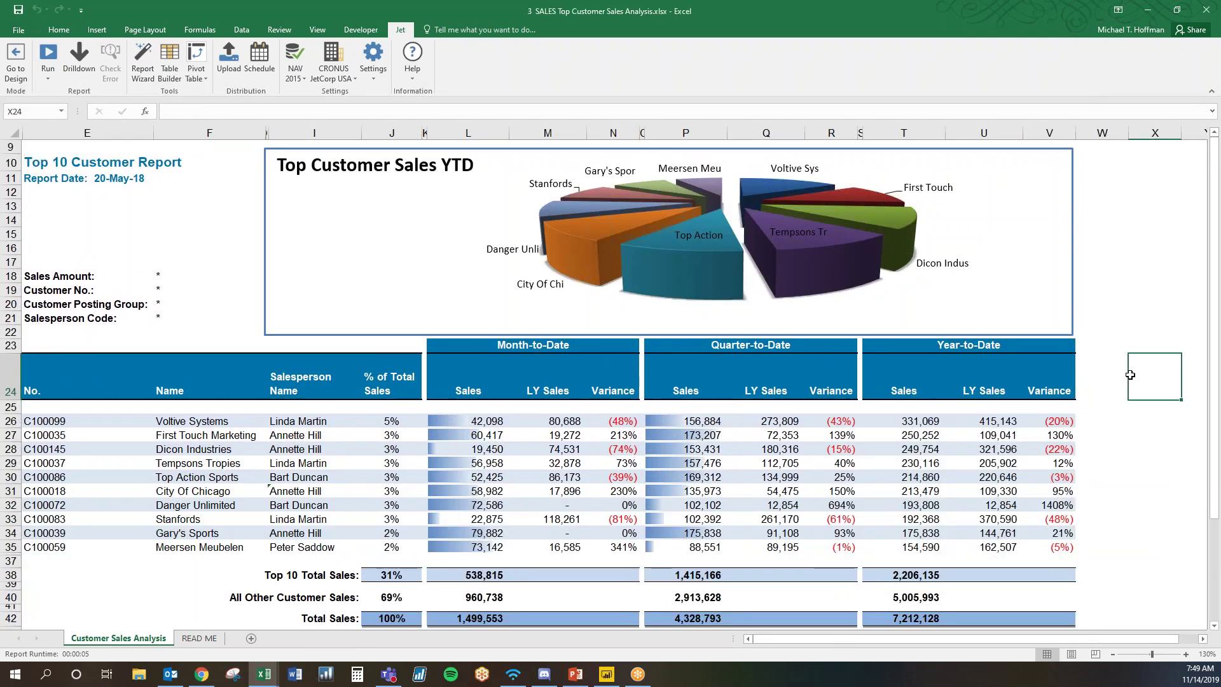
scroll(1115, 413, down, 1)
scroll(1115, 413, up, 1)
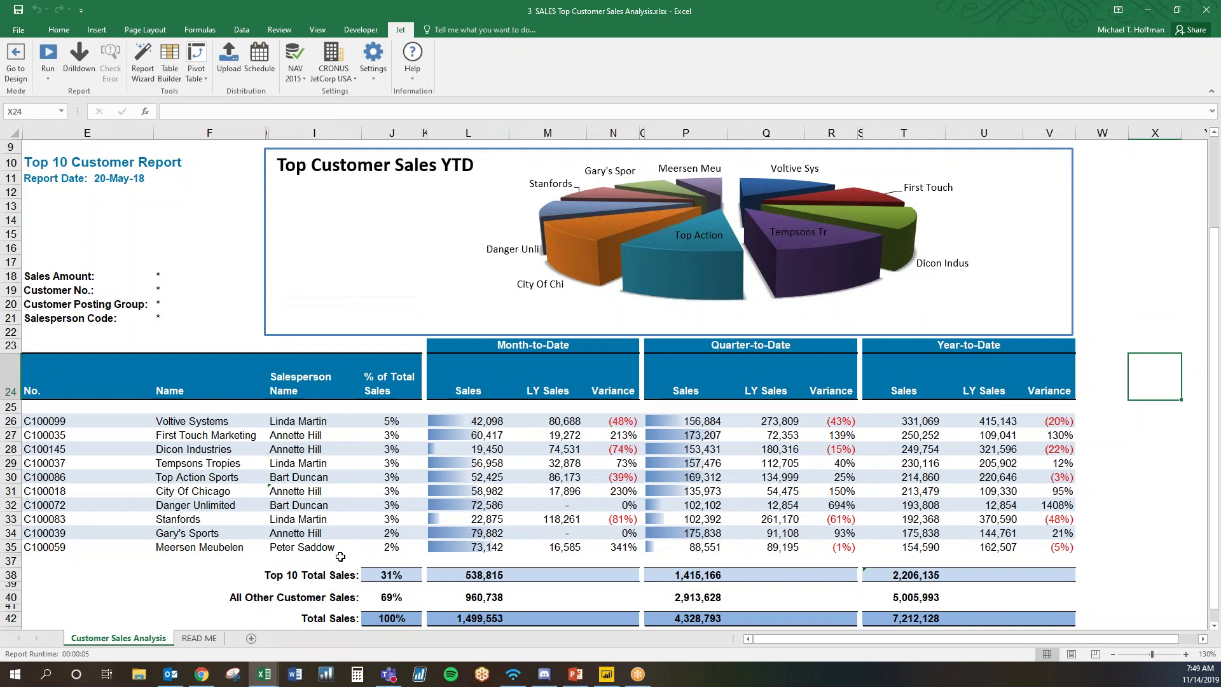
Switch to the browser and look through the insightsoftware Sample Reports page and its available filters
click(201, 674)
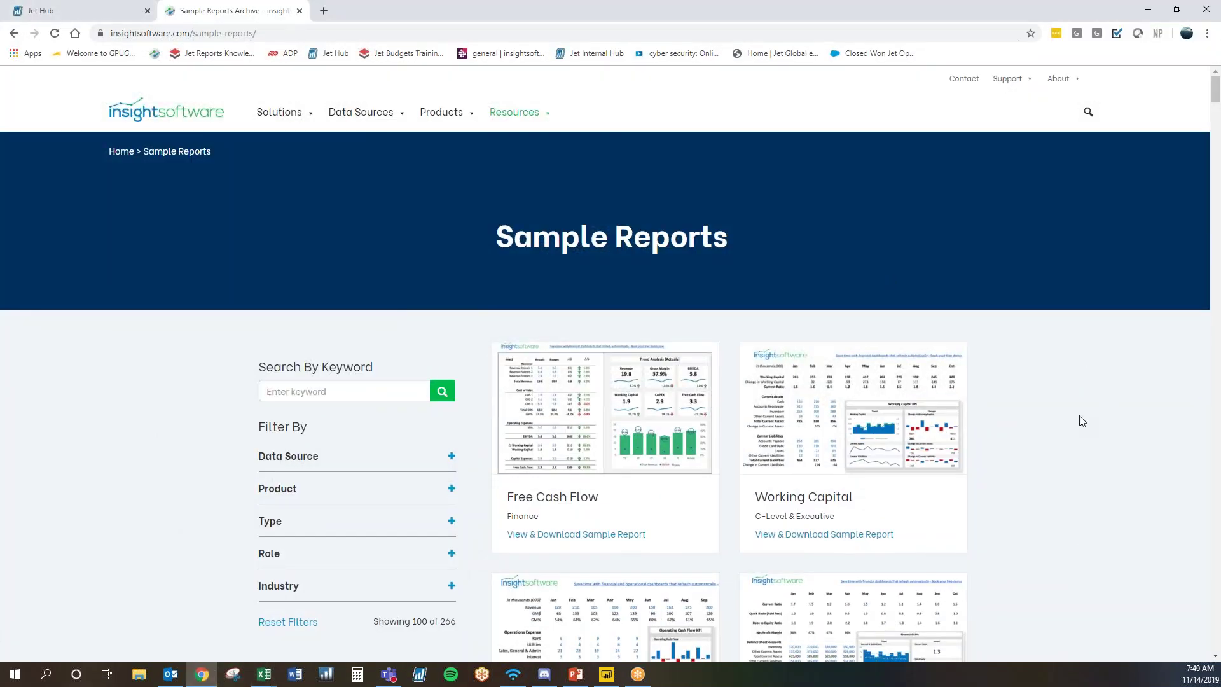
mouse_move(517, 118)
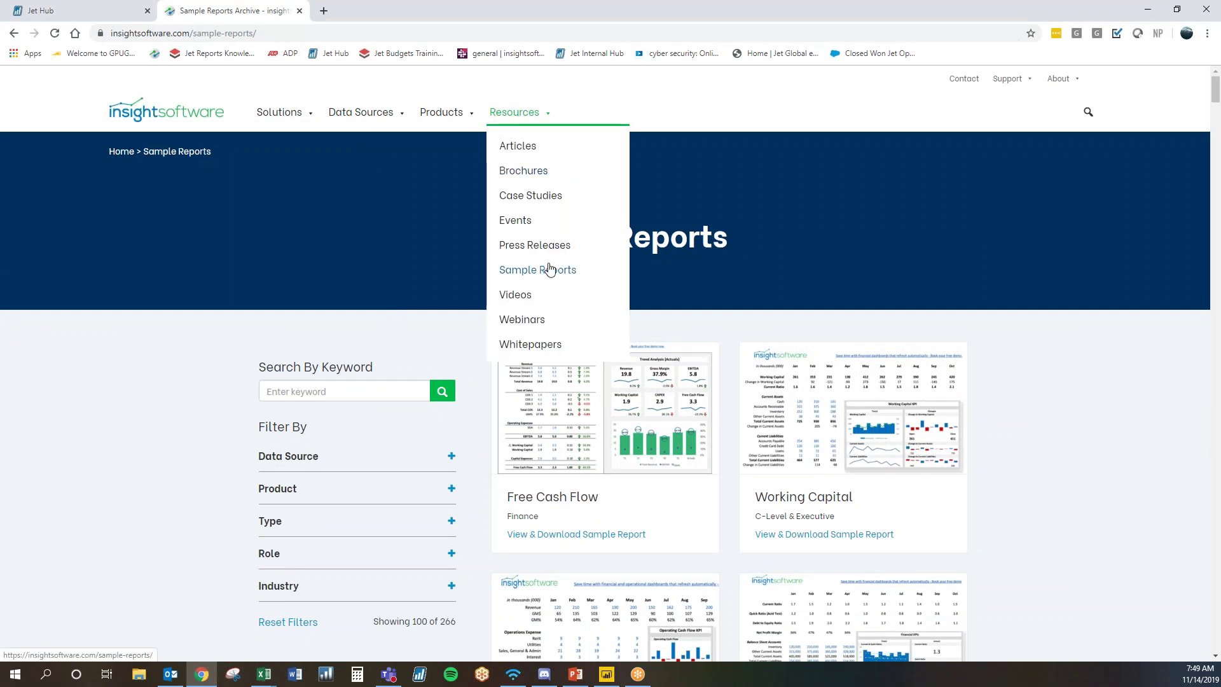
scroll(1049, 419, down, 3)
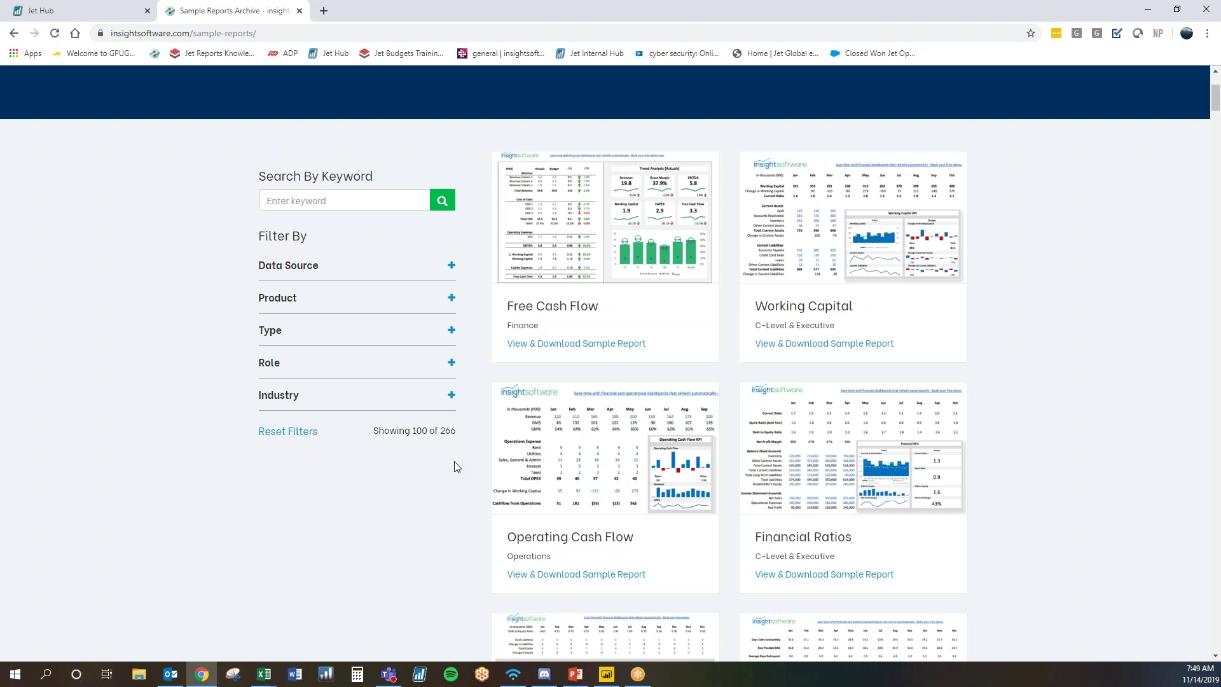
scroll(457, 468, down, 3)
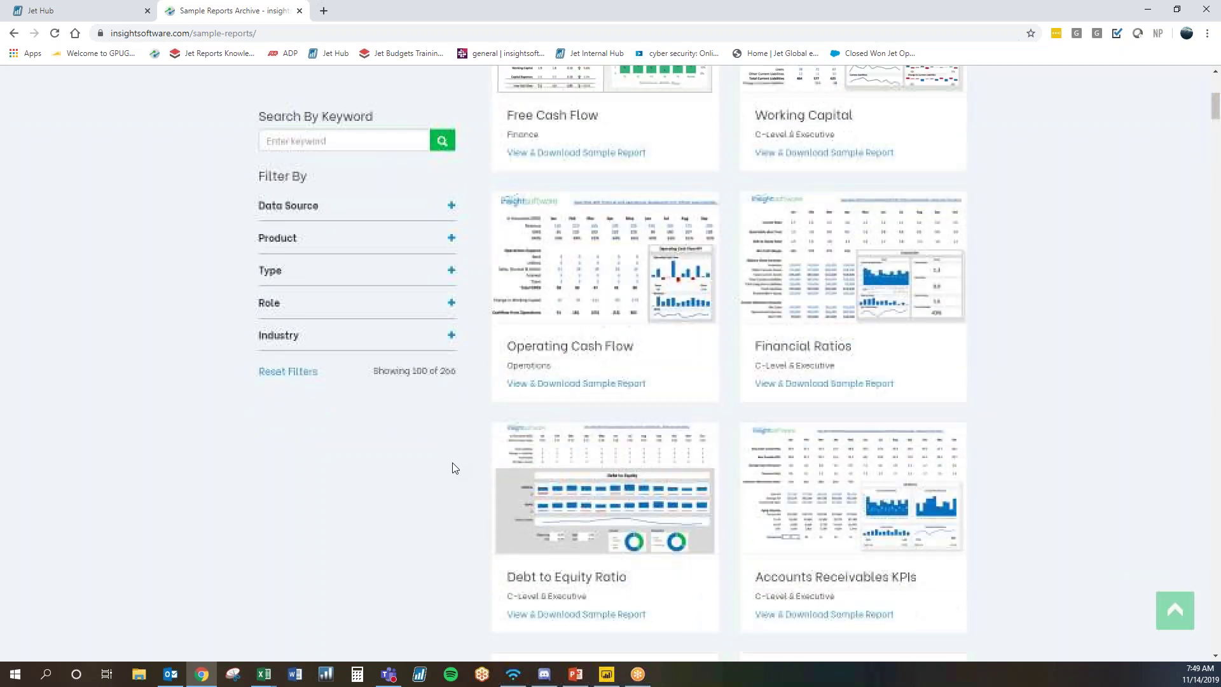
scroll(457, 467, up, 5)
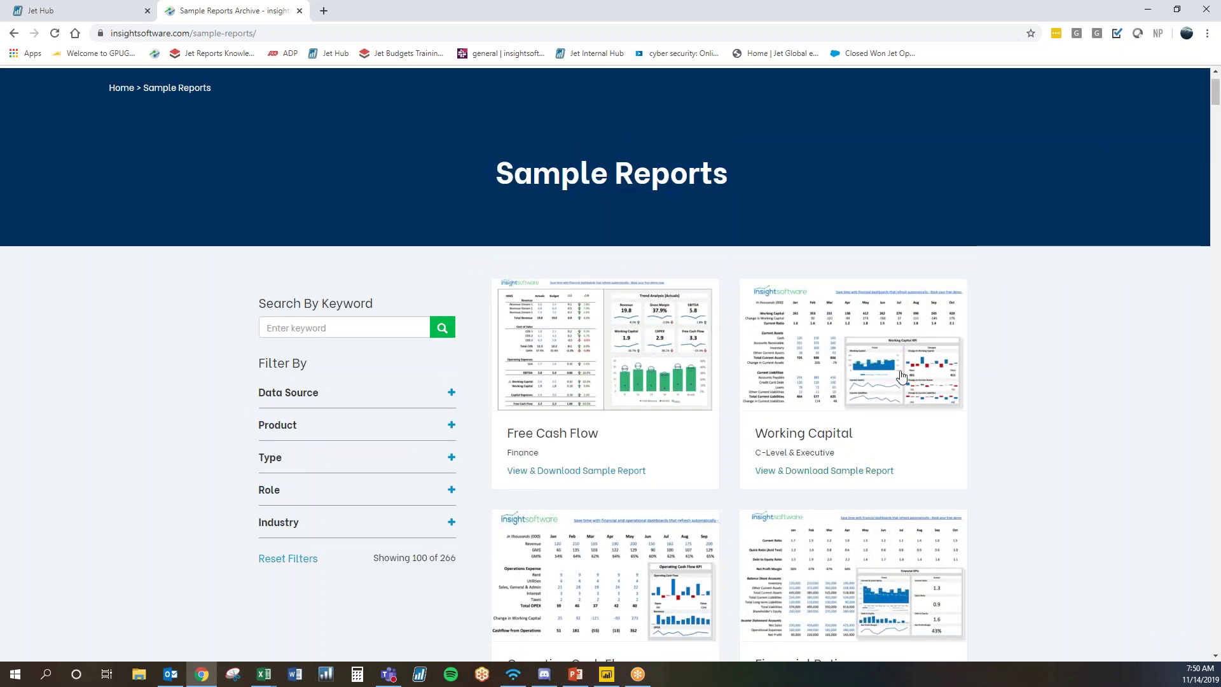
Return to the workbook 3 SALES Top Customer Sales Analysis.xlsx and start a new task in the Jet Scheduler
mouse_move(266, 679)
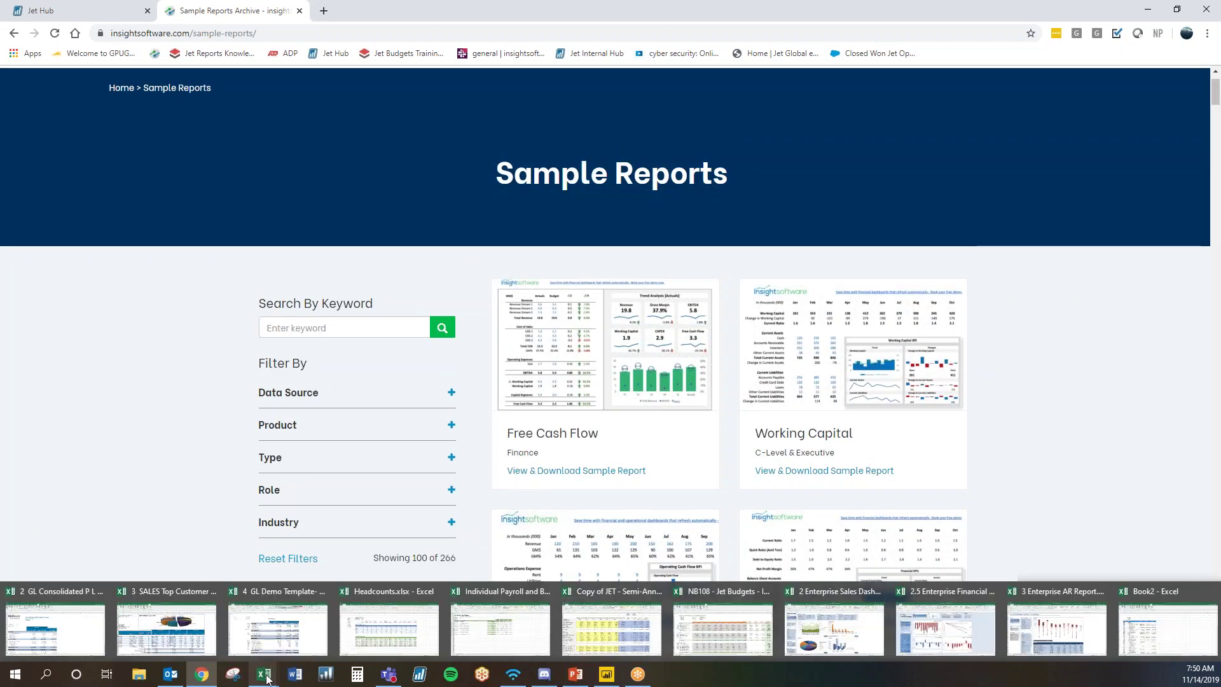
click(166, 620)
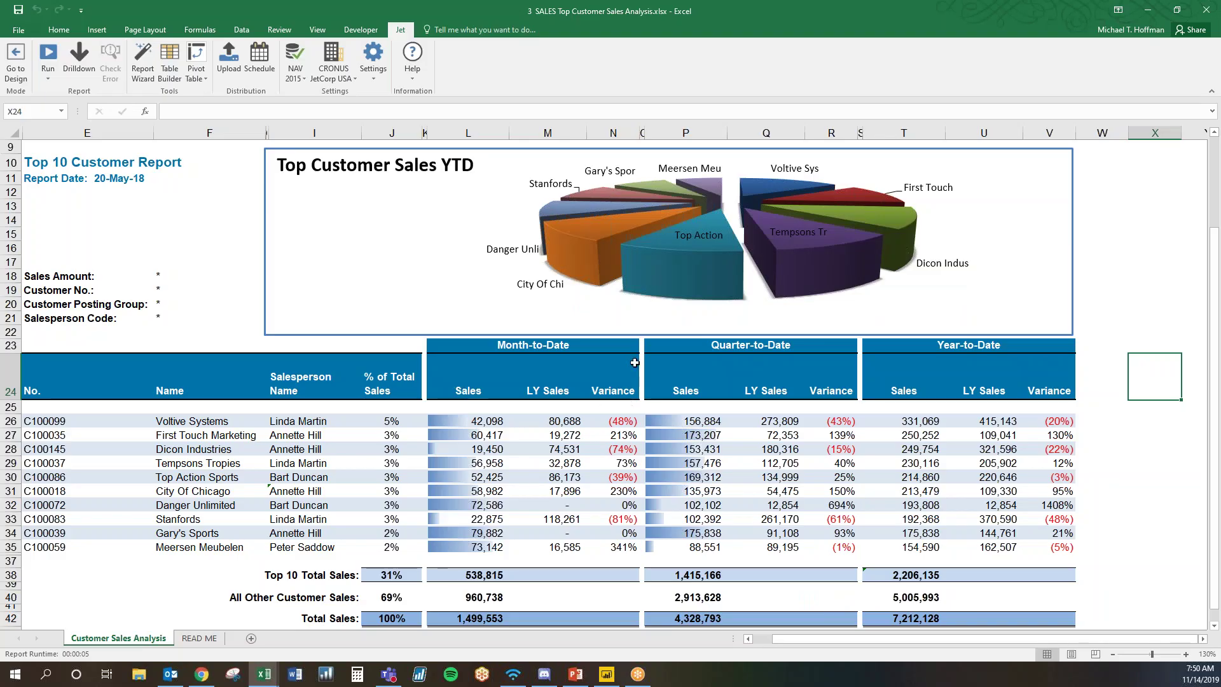
click(219, 228)
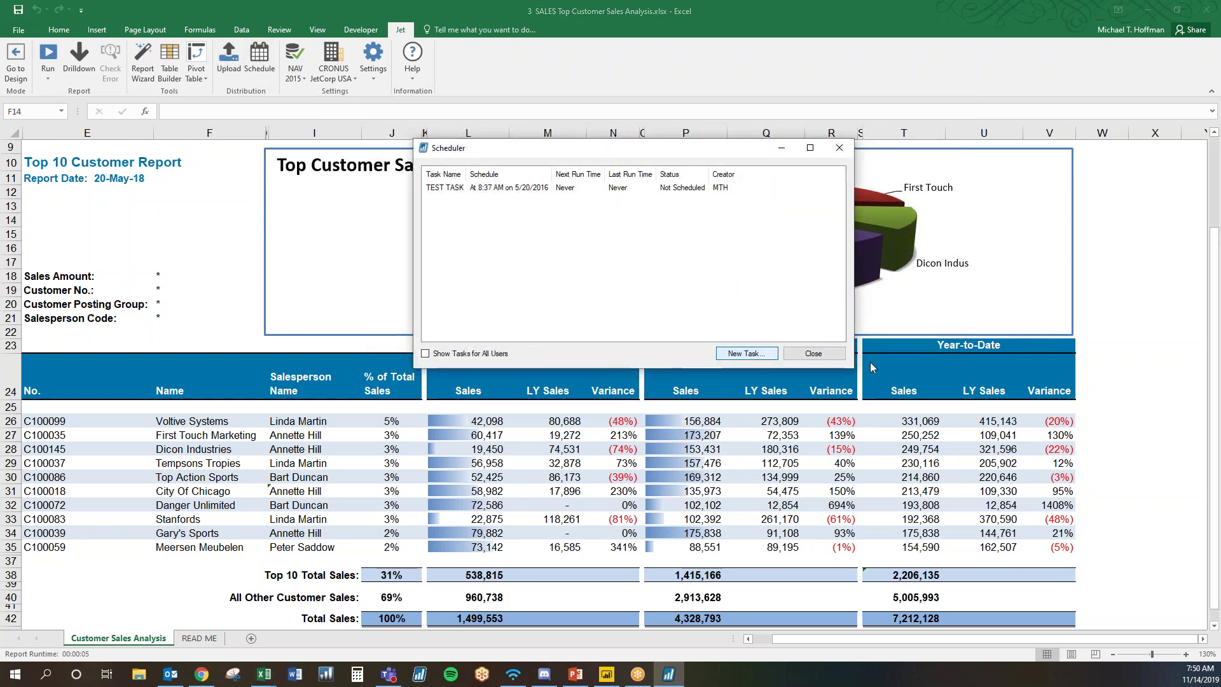
click(763, 355)
Set the scheduled task to run Weekly, with Monday as the day to run the report
click(507, 154)
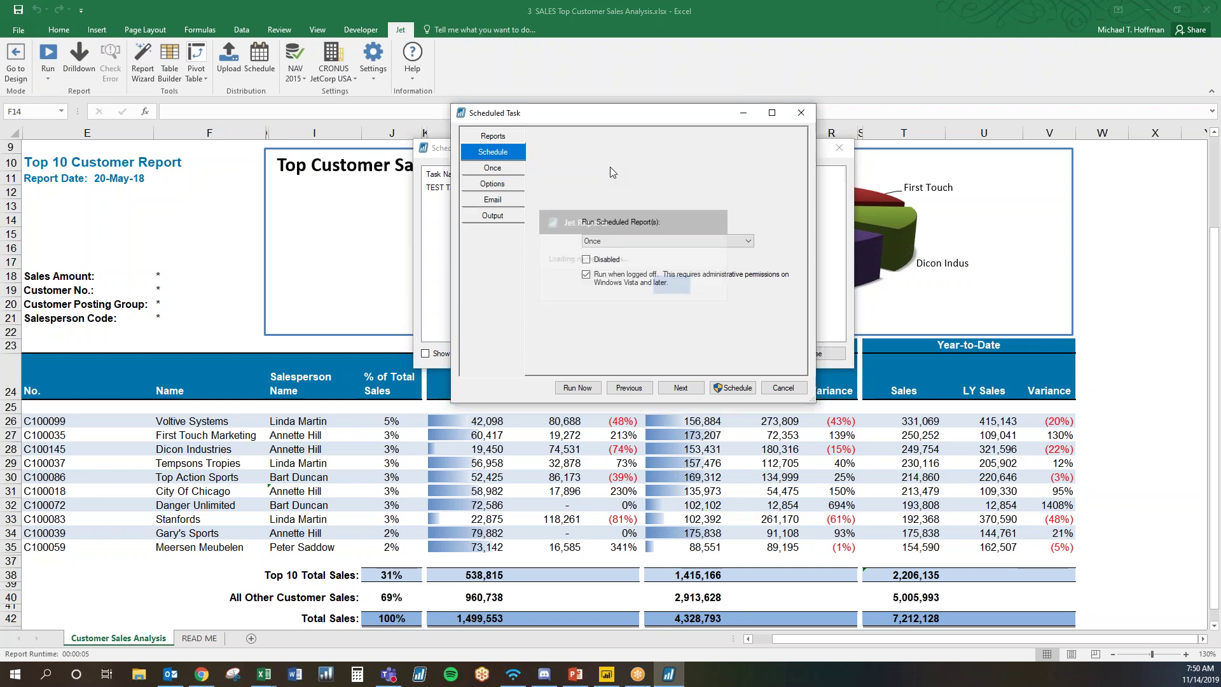
click(656, 240)
click(648, 269)
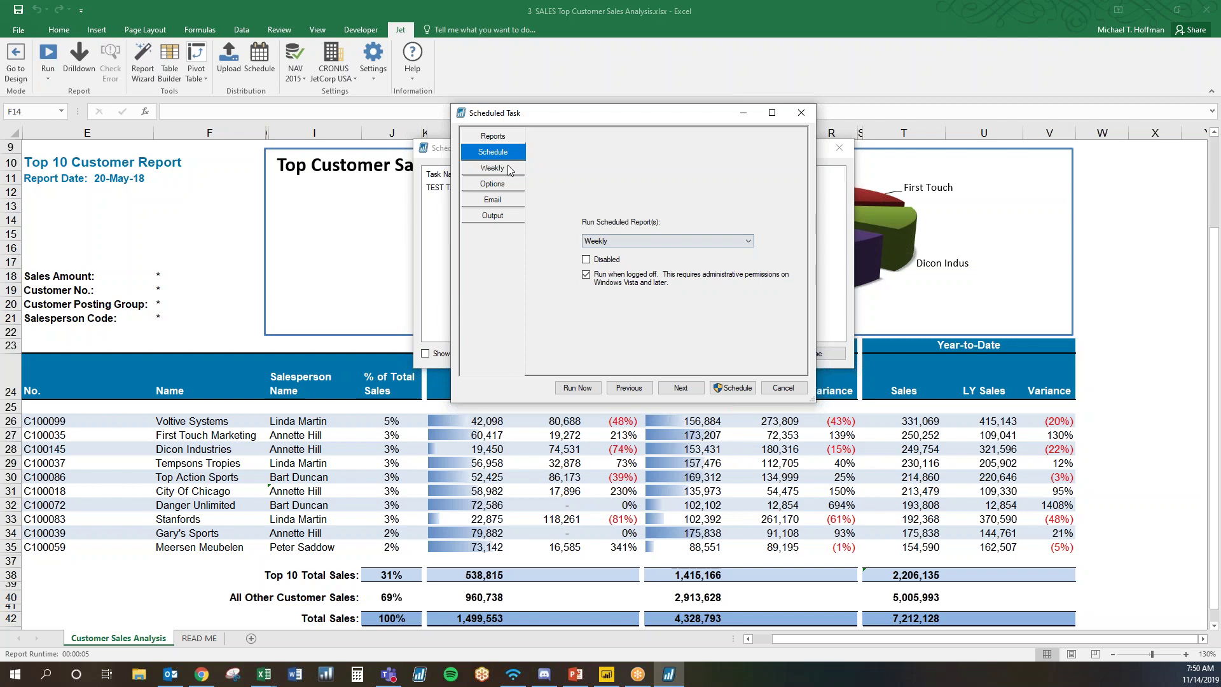
click(509, 168)
click(575, 271)
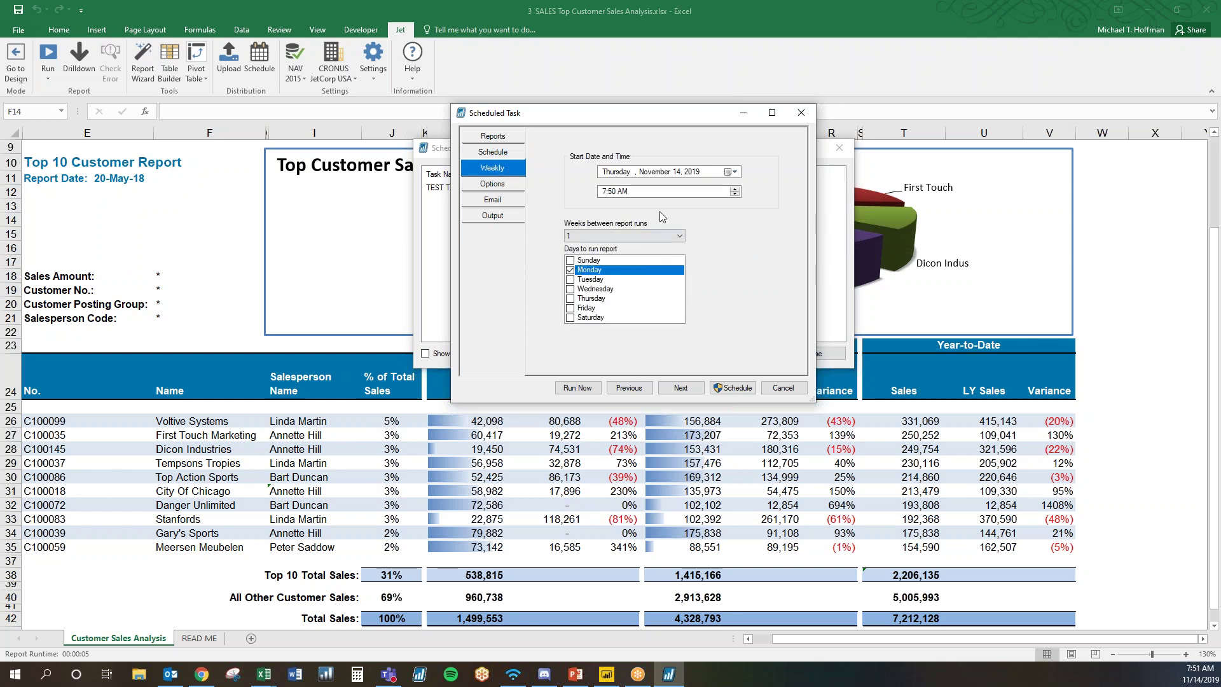
Review the scheduled task's Email settings and Output Format choices, keeping Jet Workbook, and close the Scheduler without scheduling the task
click(503, 201)
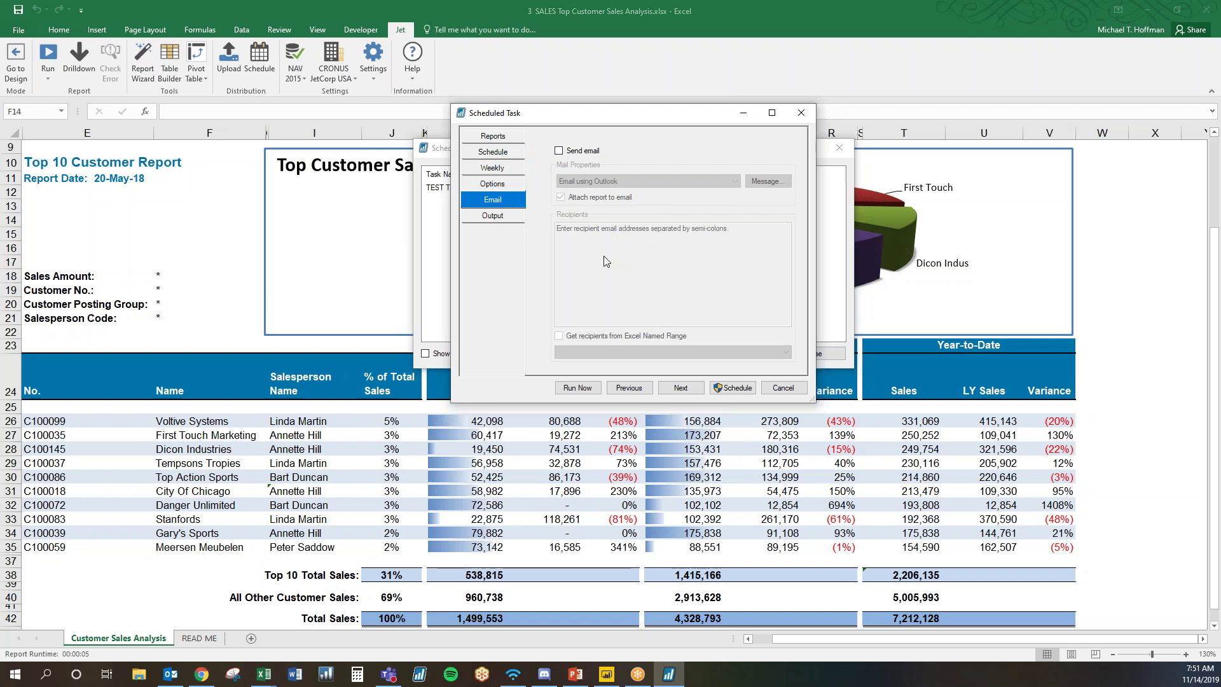
click(494, 217)
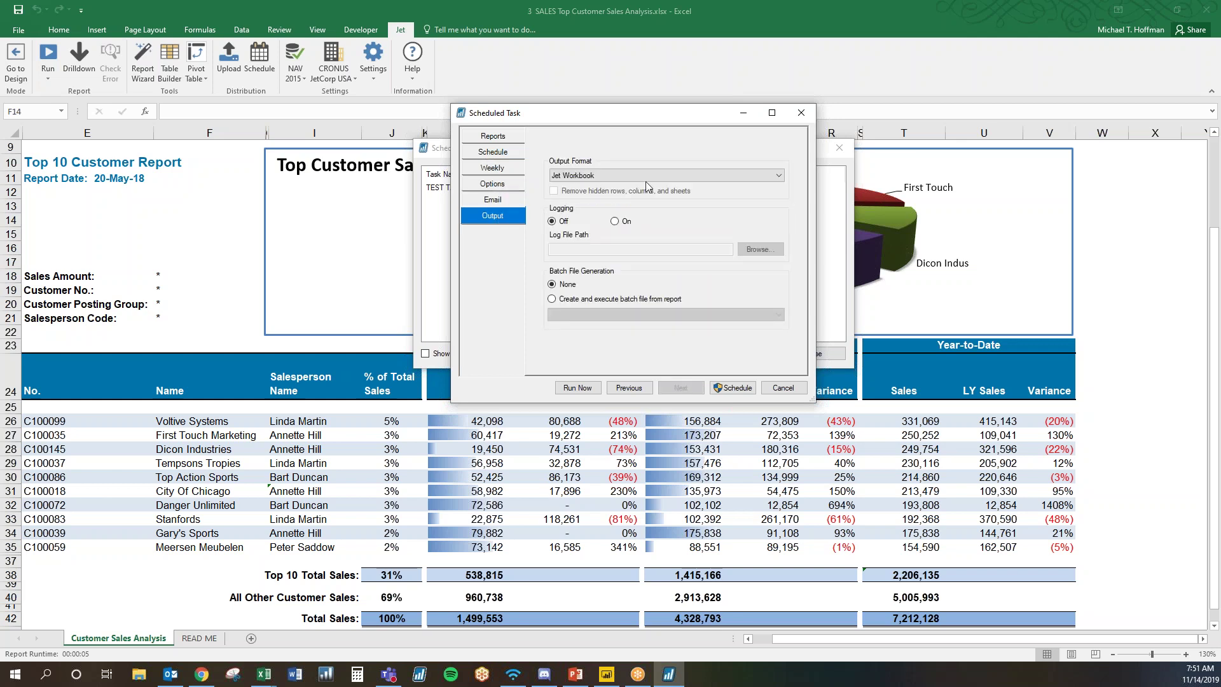
click(642, 175)
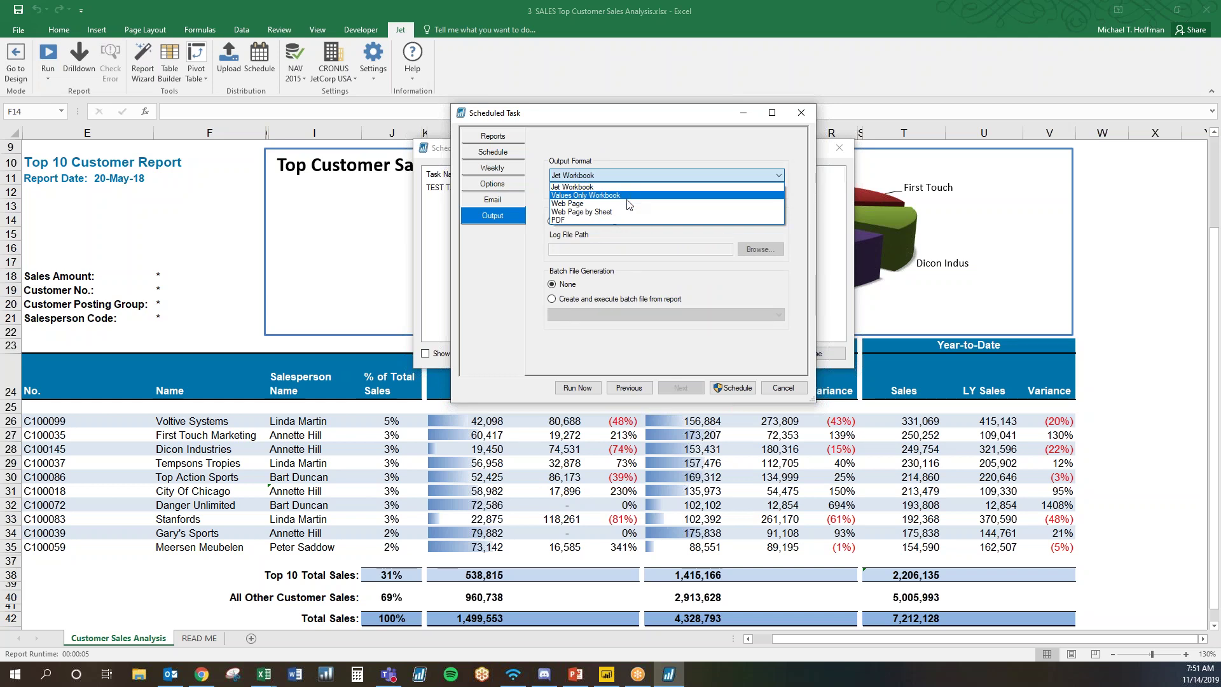
click(628, 186)
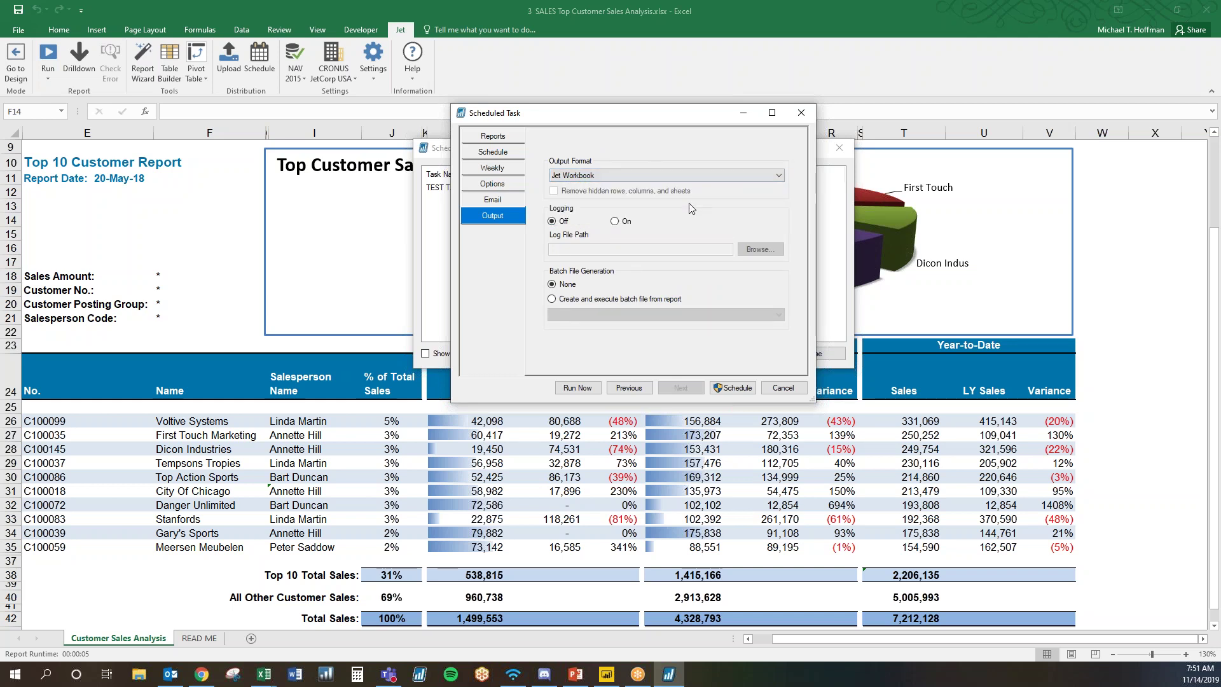
key(Escape)
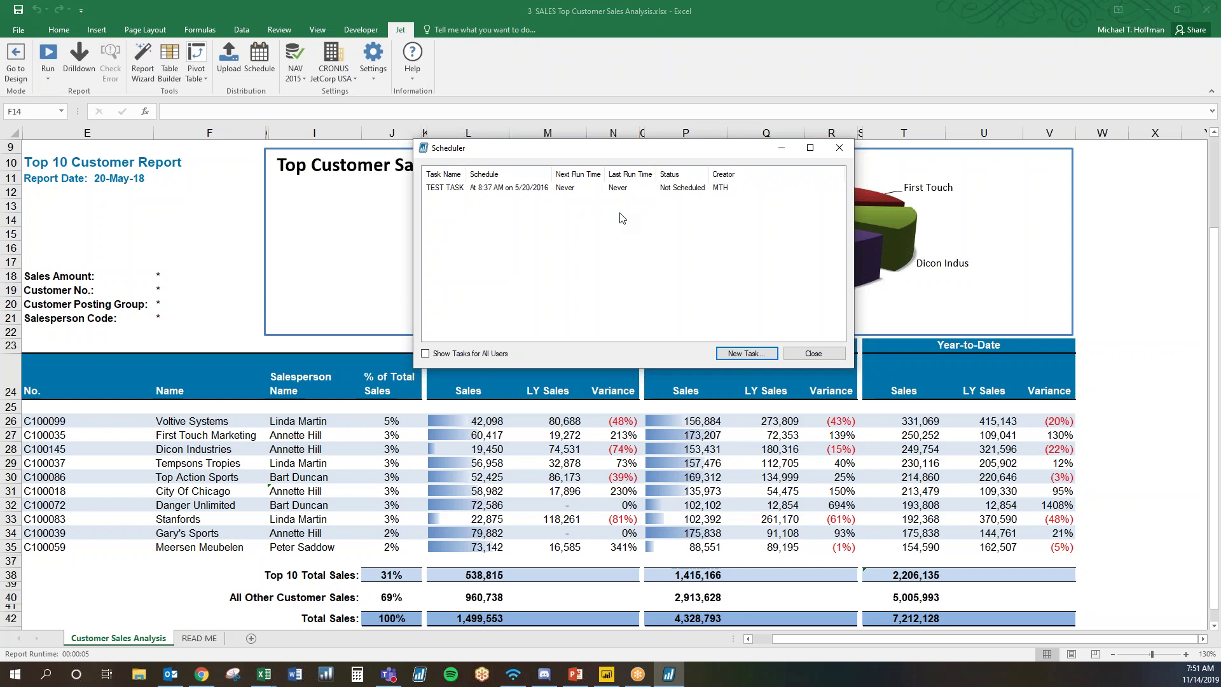
click(802, 357)
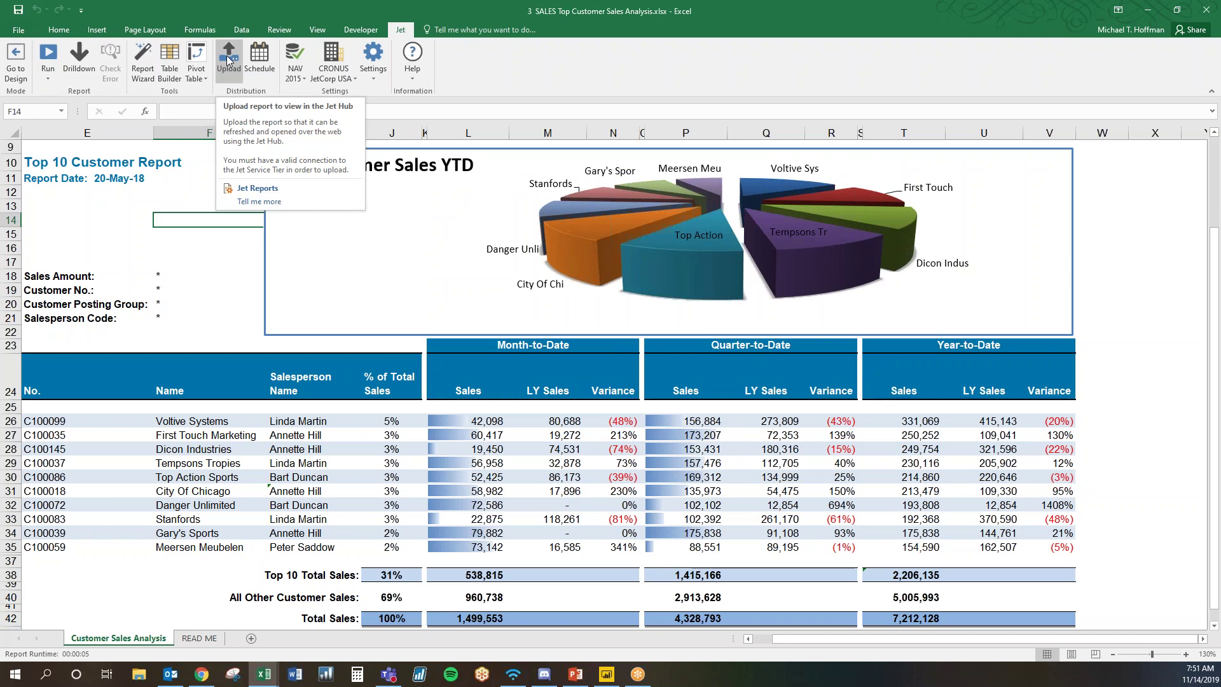
Switch to the browser, sign in to Jet Hub and show the reports as tiles
click(202, 674)
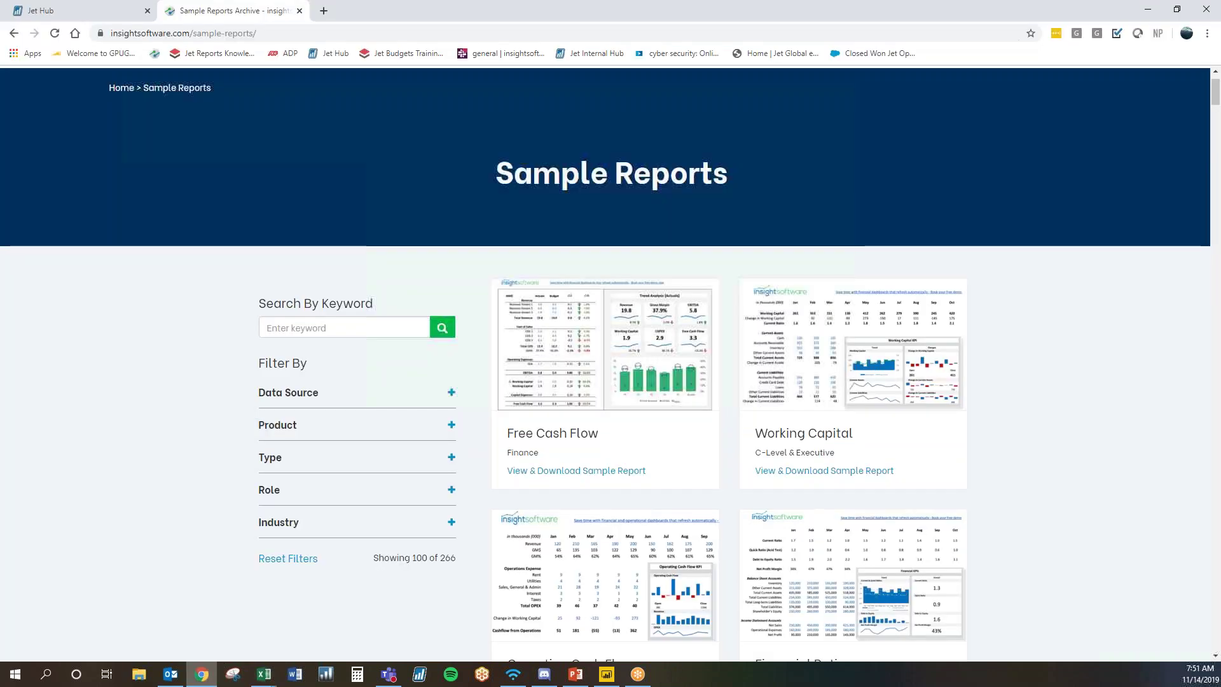
click(118, 6)
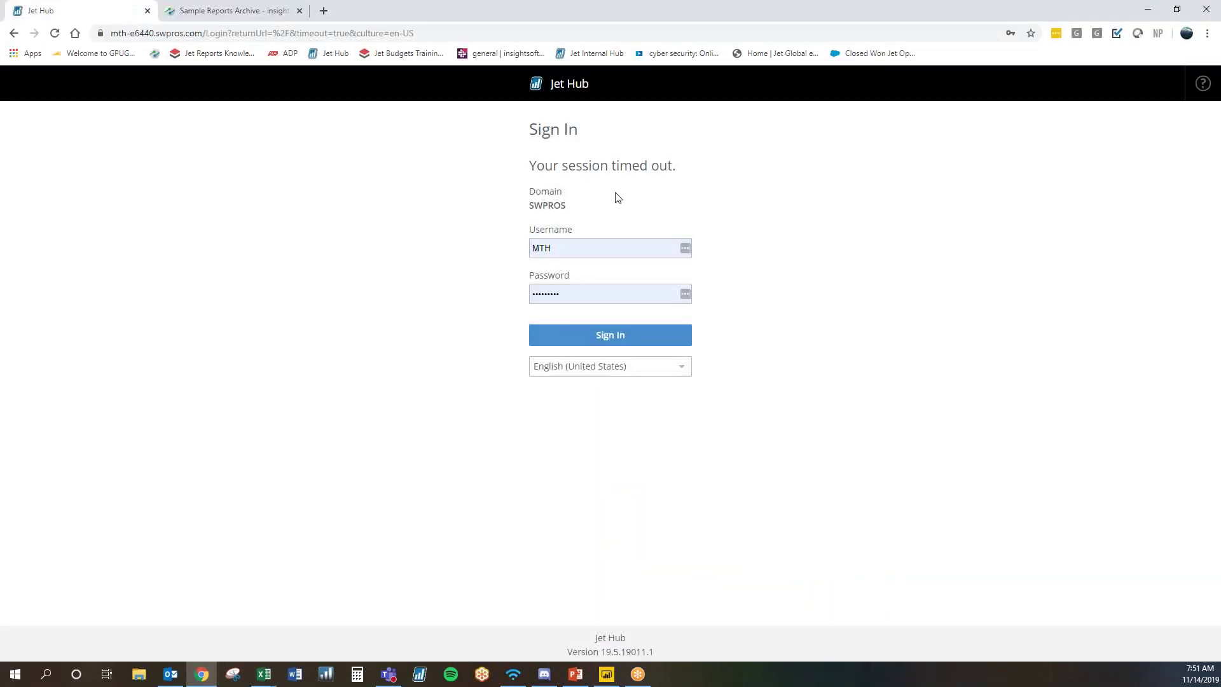
click(625, 336)
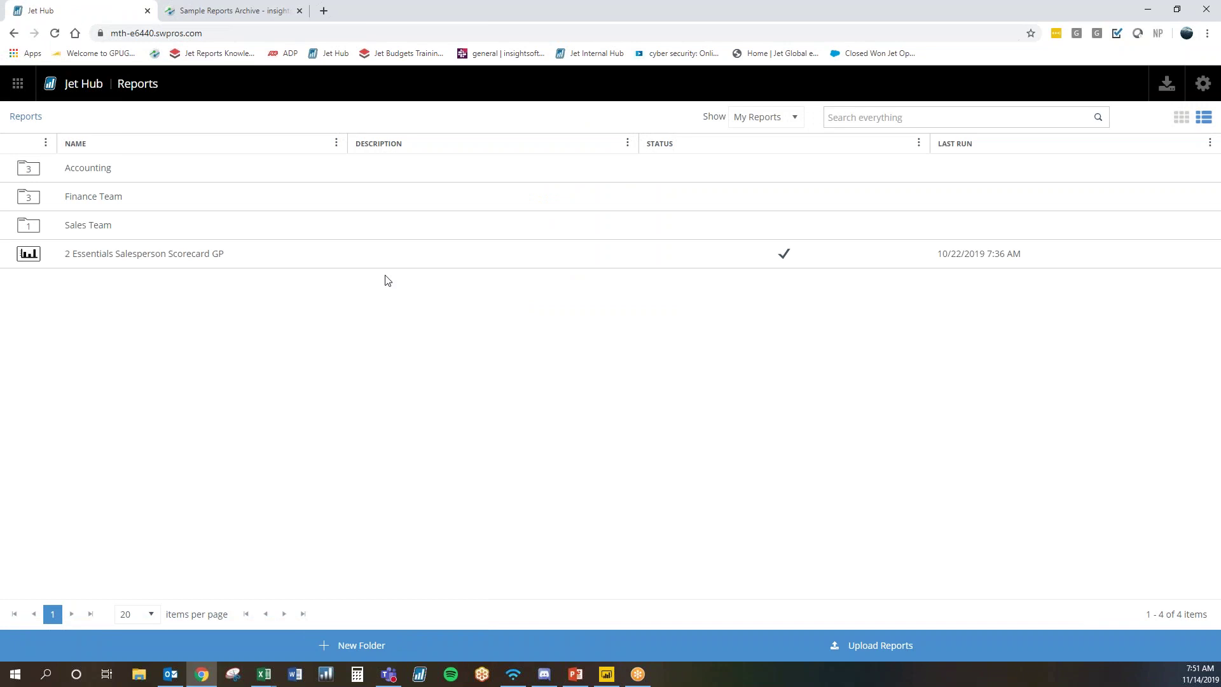
click(1181, 118)
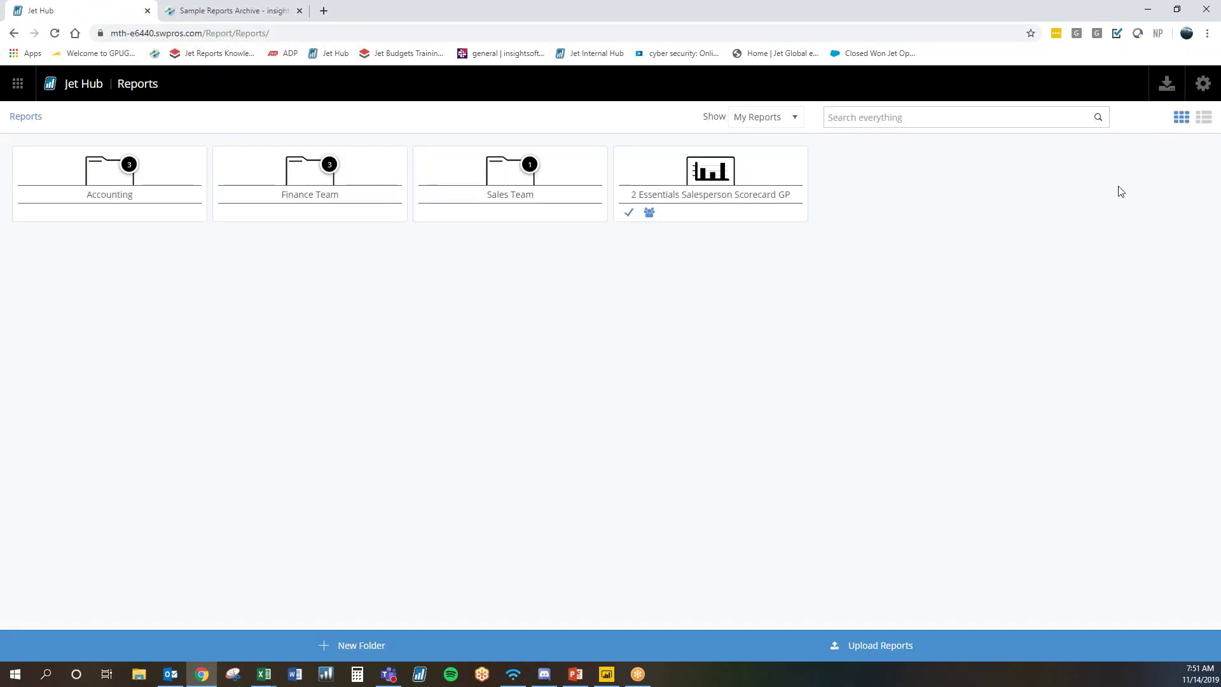
Go into the Finance Team folder and view the run options of the report 3 Essentials GL Trial Balance GP without running it
double_click(331, 205)
click(148, 193)
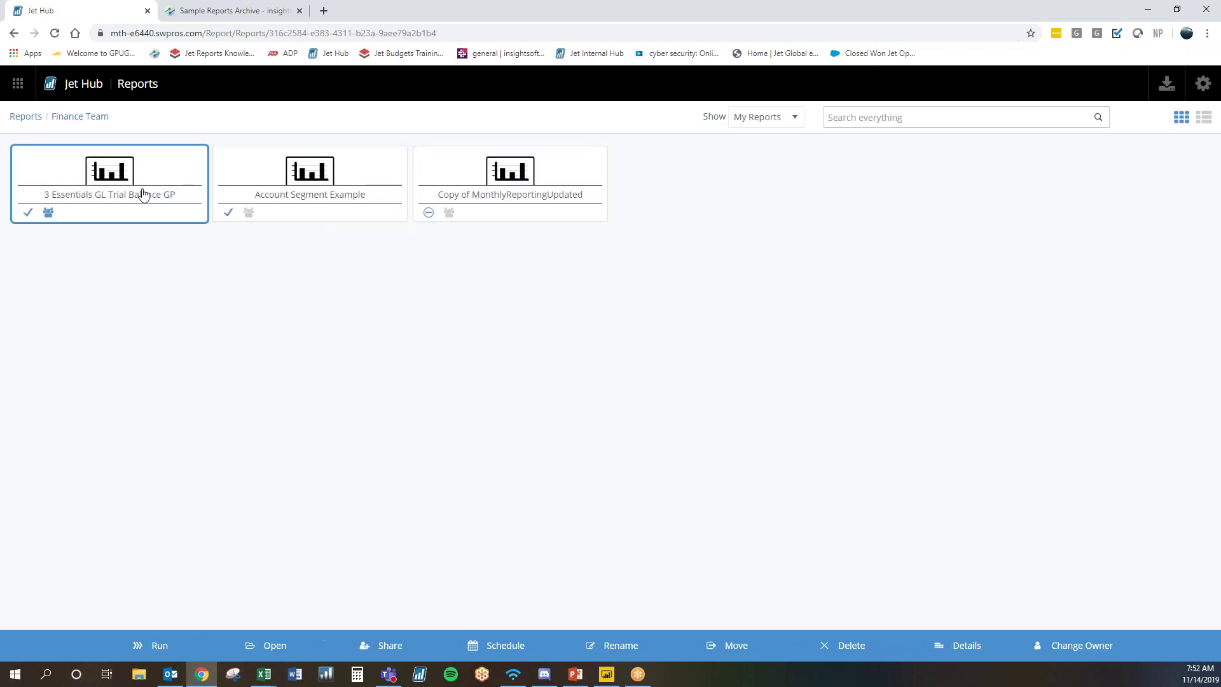
click(172, 649)
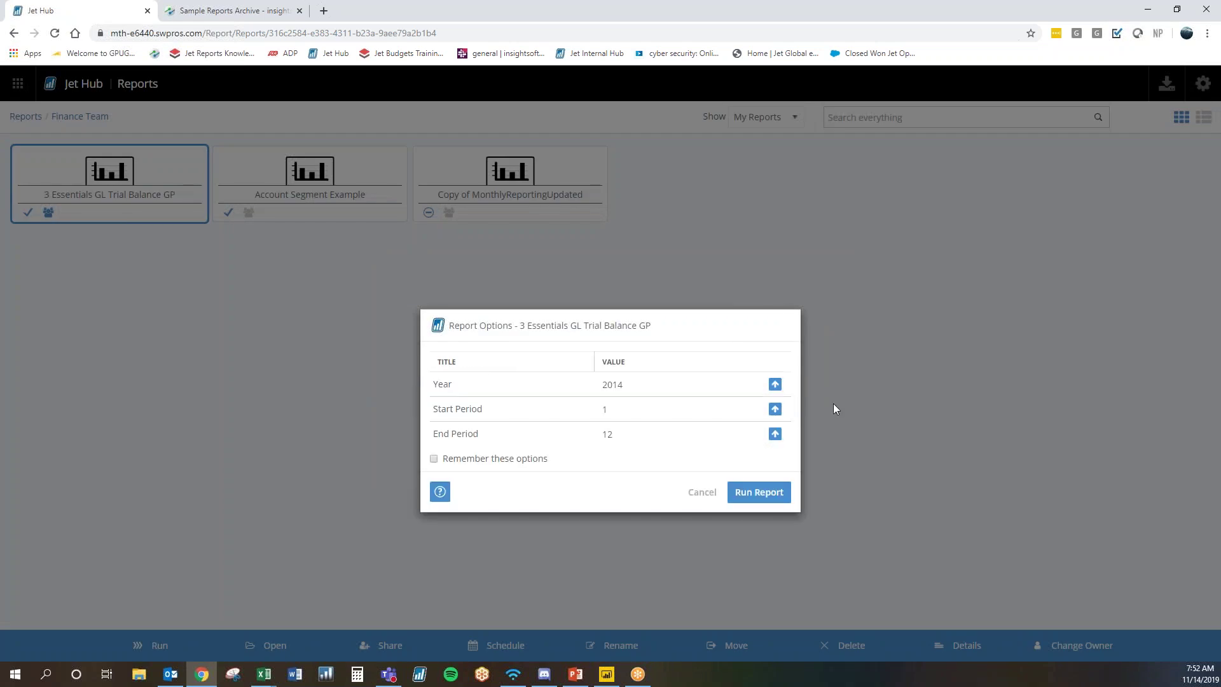
click(707, 494)
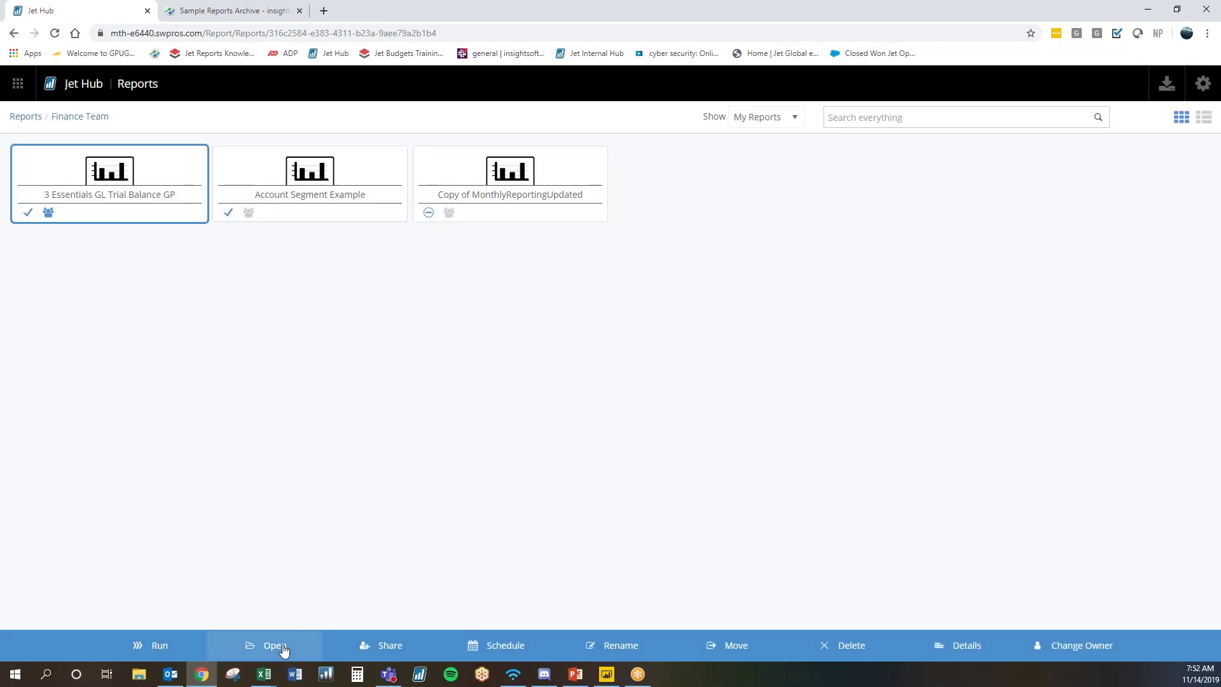
Open the selected 3 Essentials GL Trial Balance GP report in Excel Online, signing in with the Microsoft account
click(284, 650)
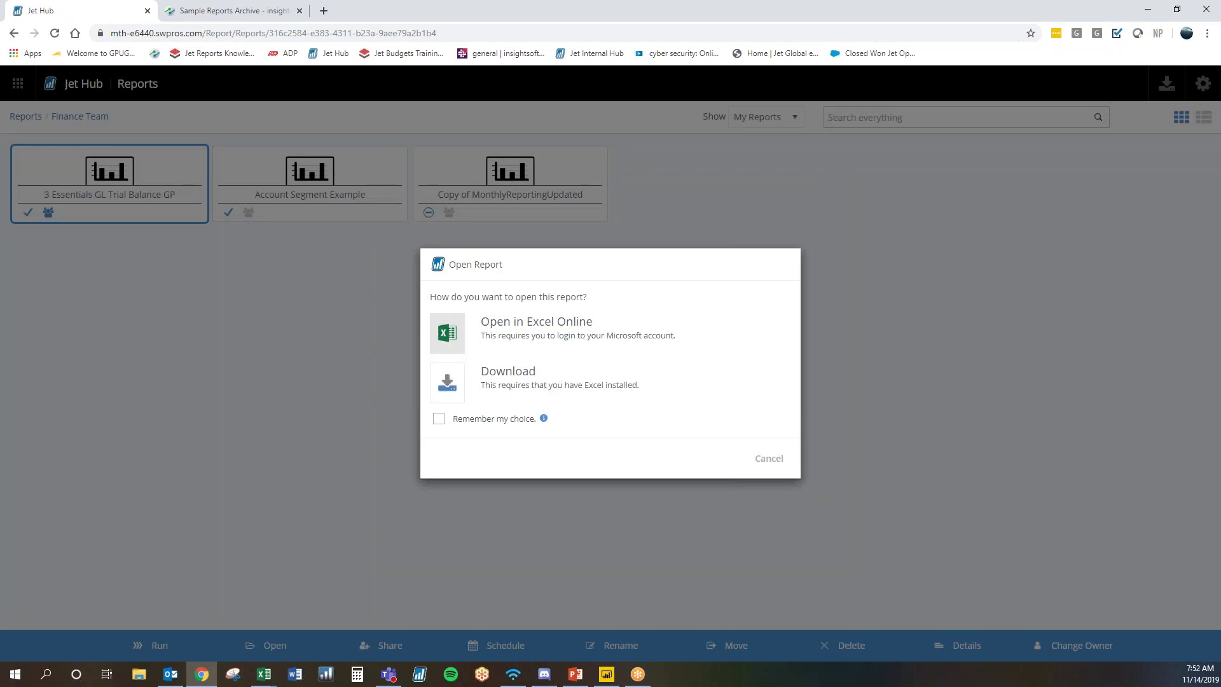
click(569, 335)
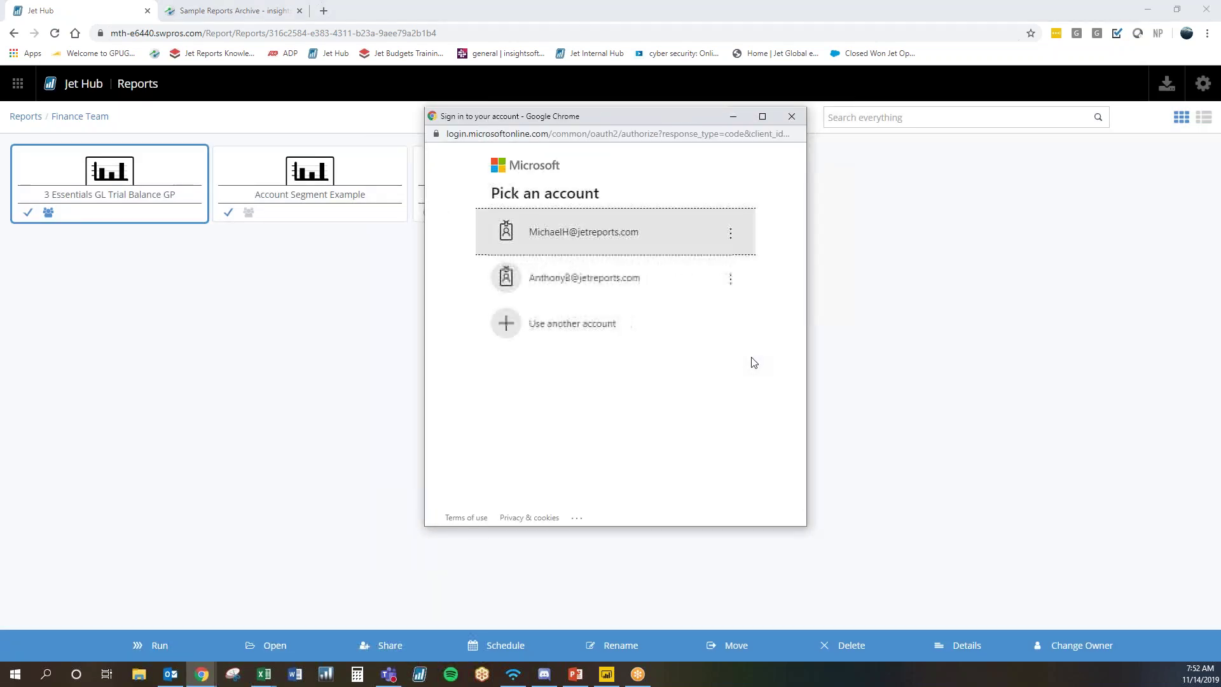
click(606, 237)
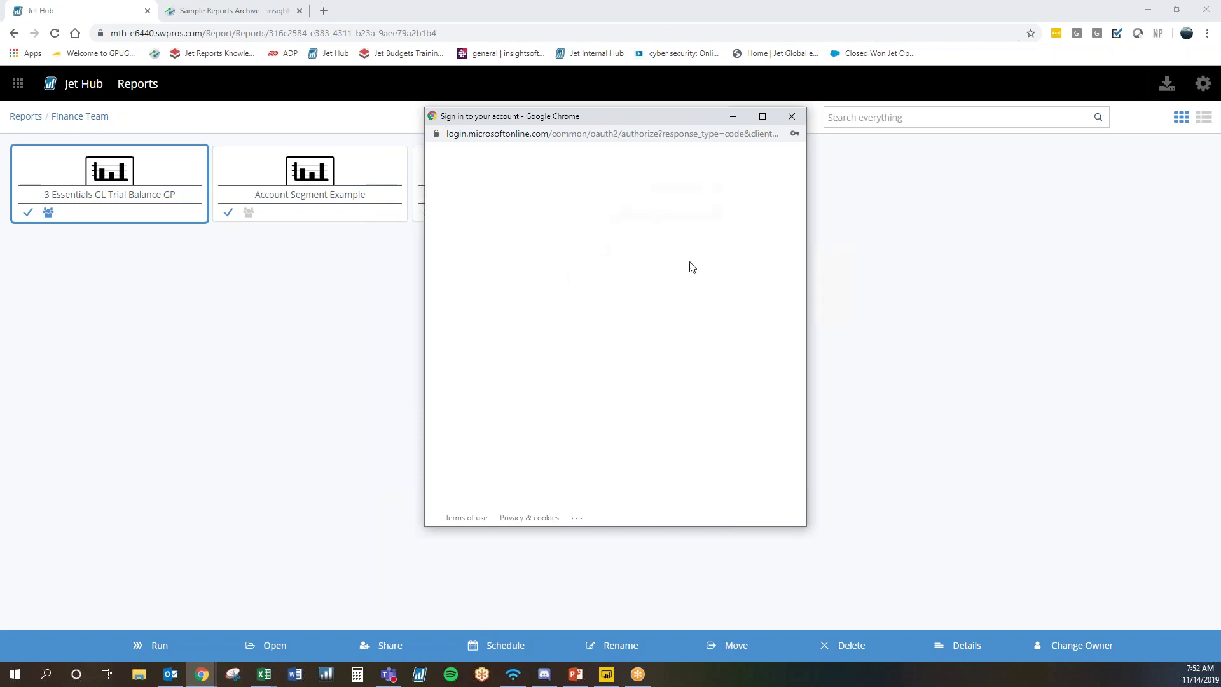
click(720, 313)
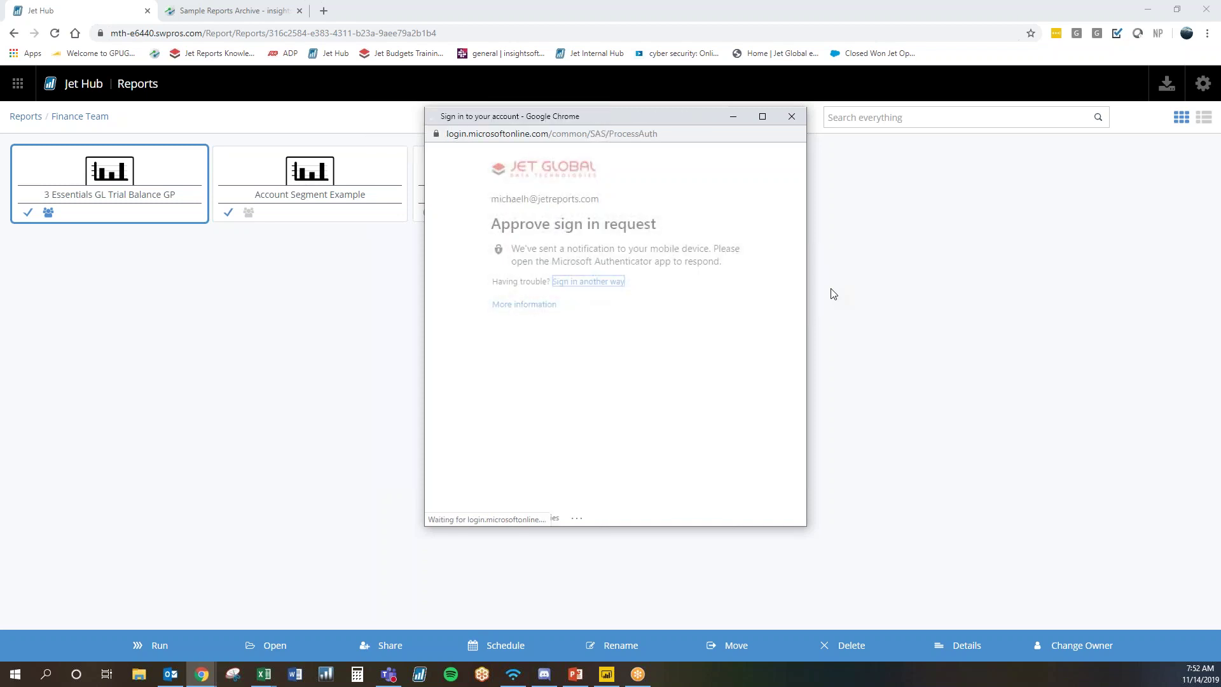
click(730, 322)
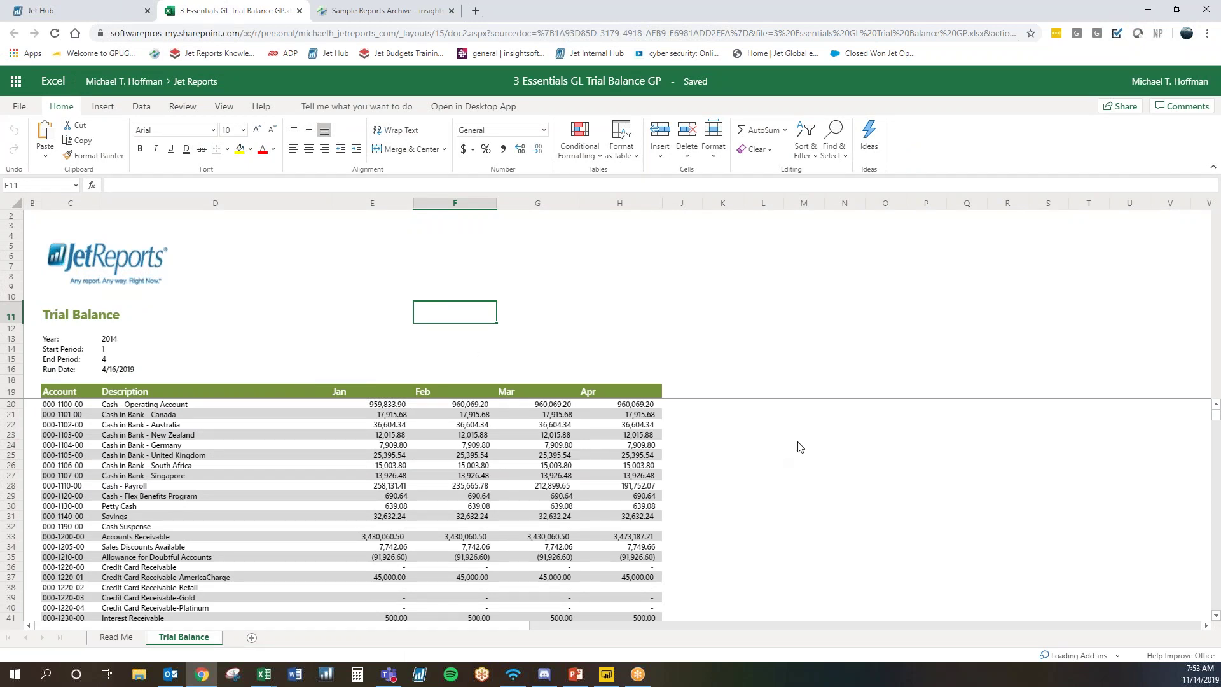
Look through the accounts on the Trial Balance sheet and close the online workbook
scroll(788, 477, down, 5)
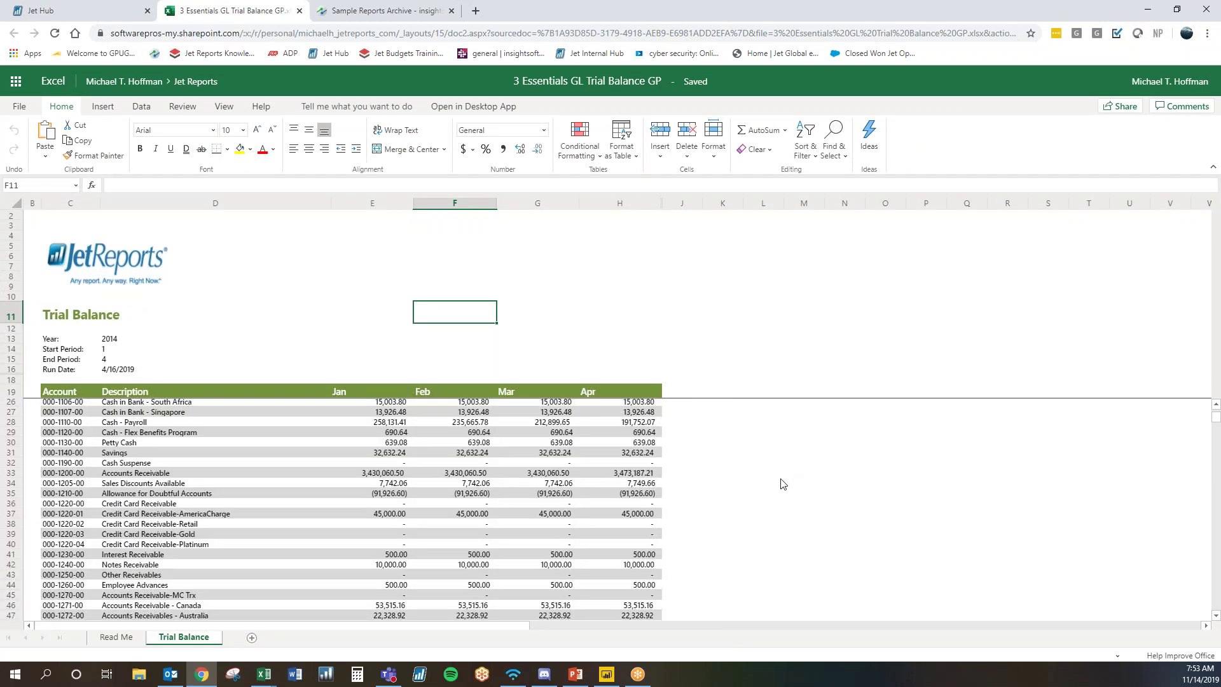
scroll(738, 503, up, 5)
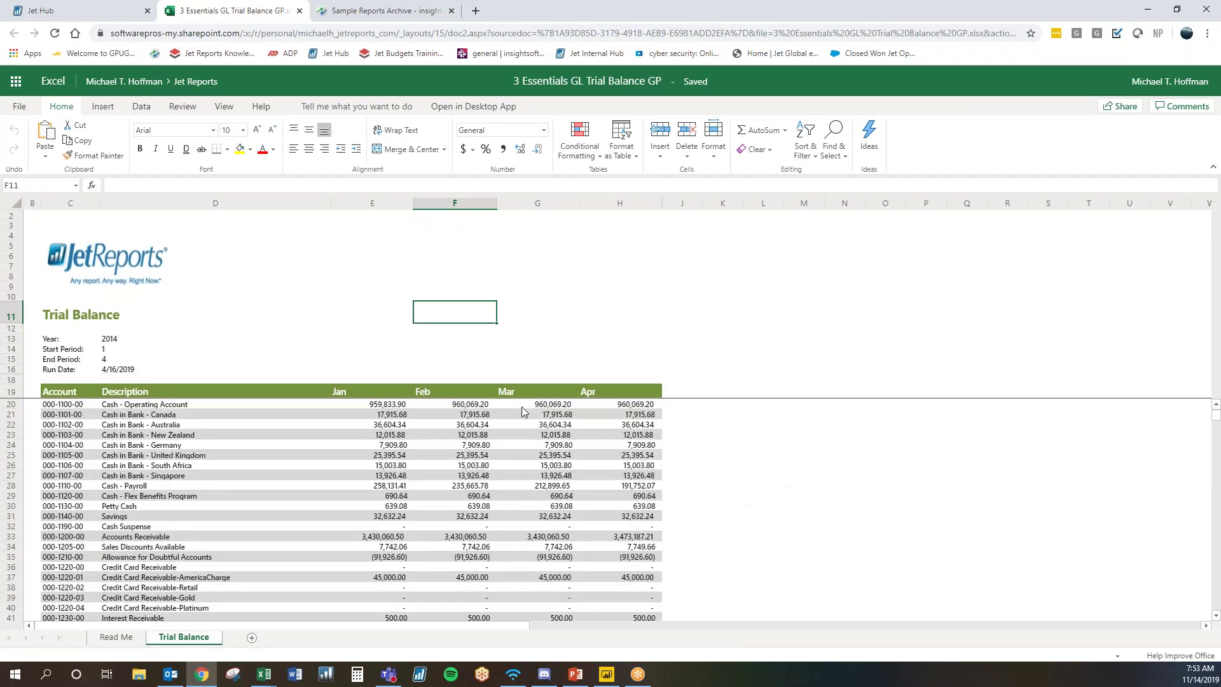
click(299, 11)
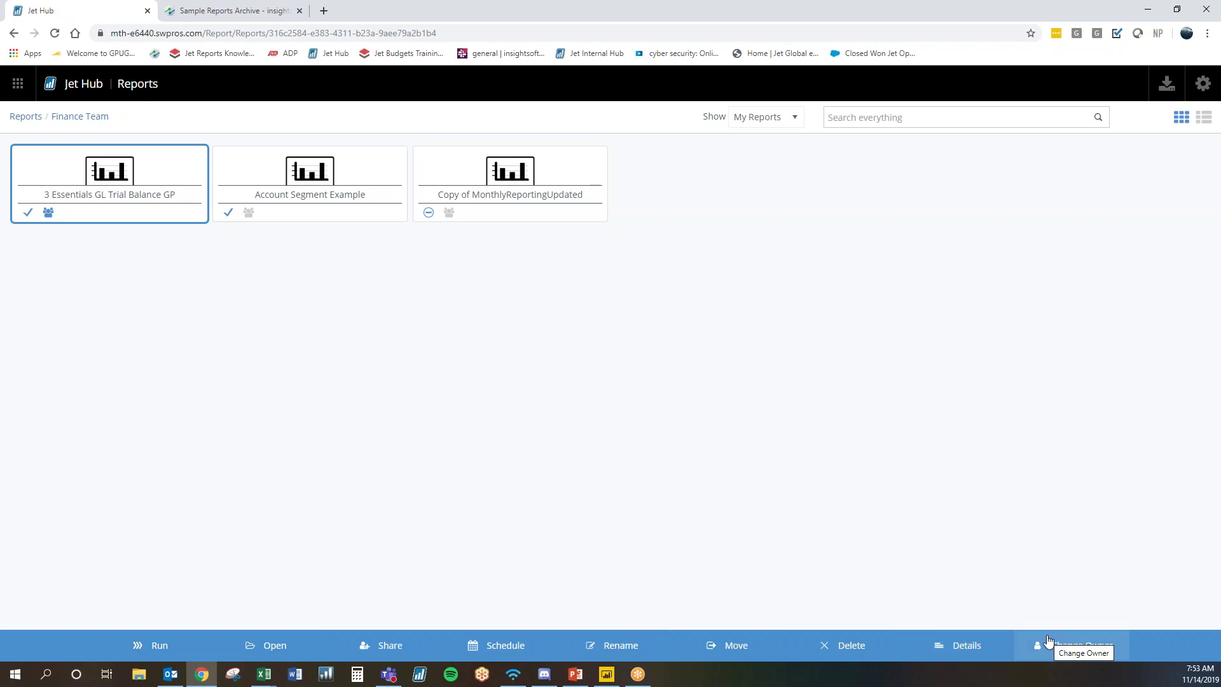
Examine the trial balance report's details: sharing, run history with the run options of a November 2018 run, and versions; return to the reports list
click(968, 648)
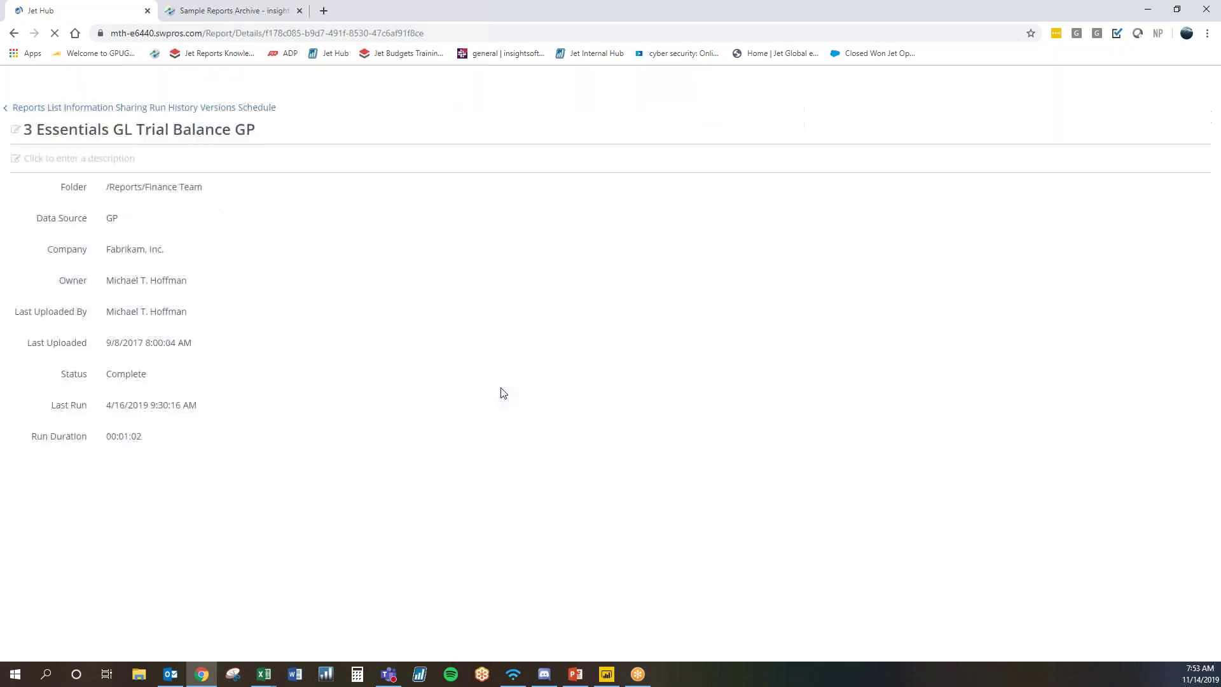
click(66, 183)
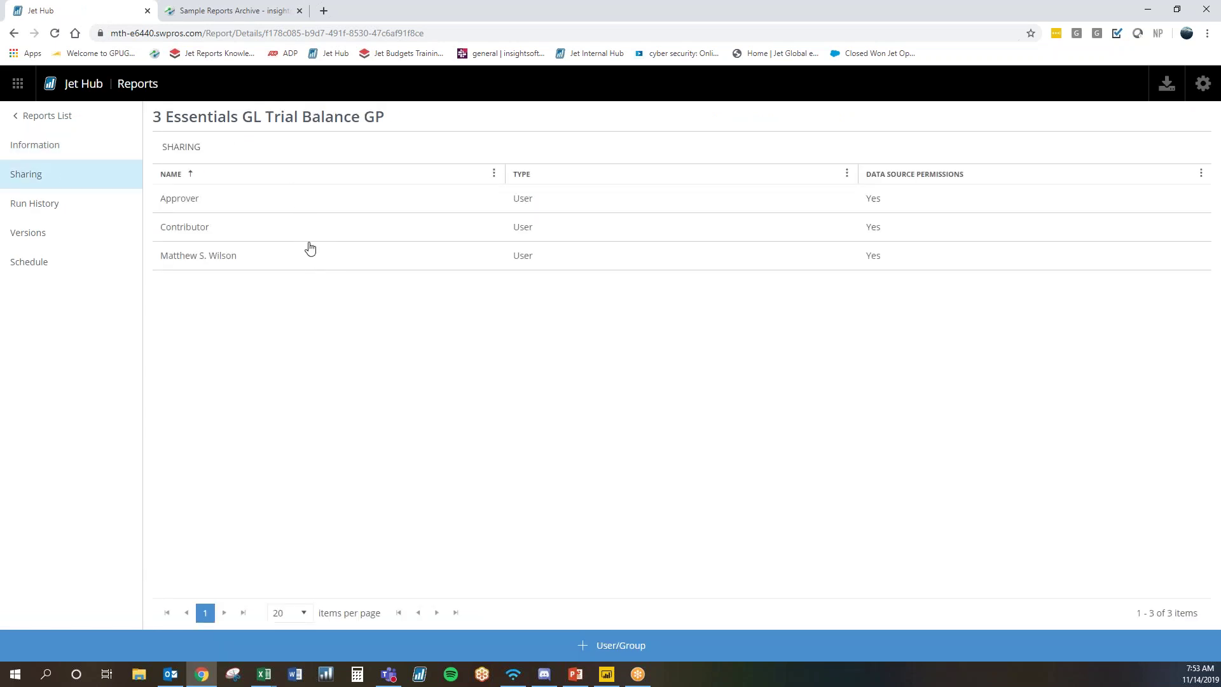
click(23, 207)
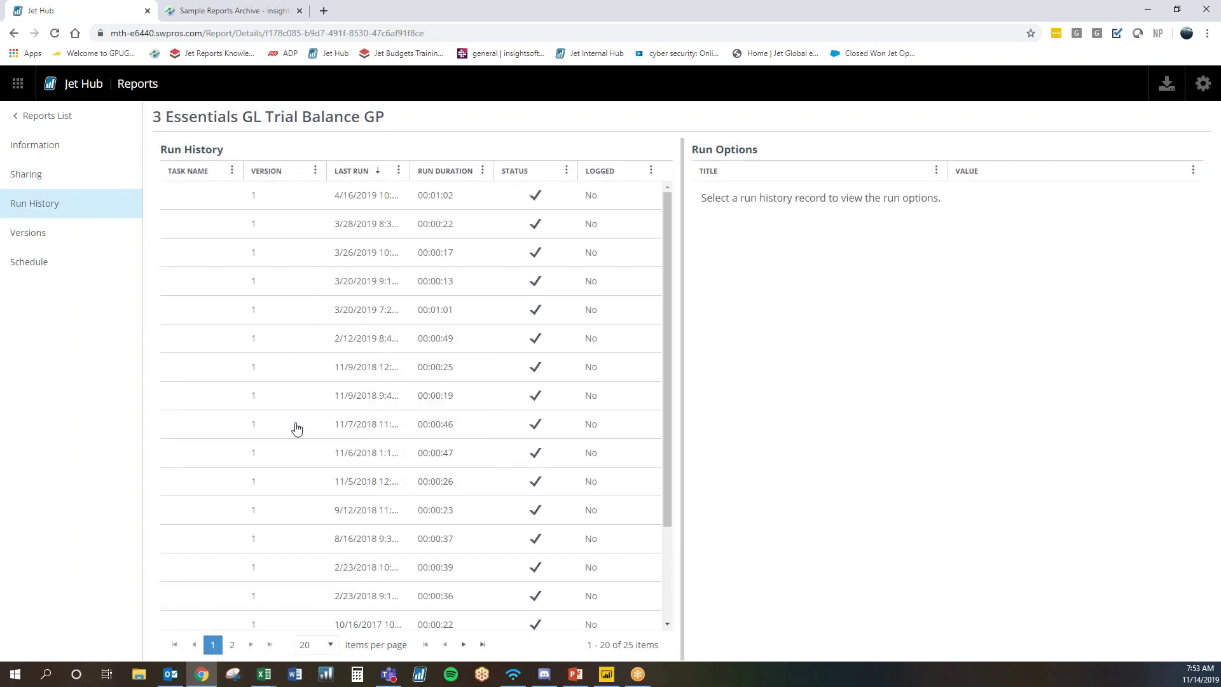
click(305, 373)
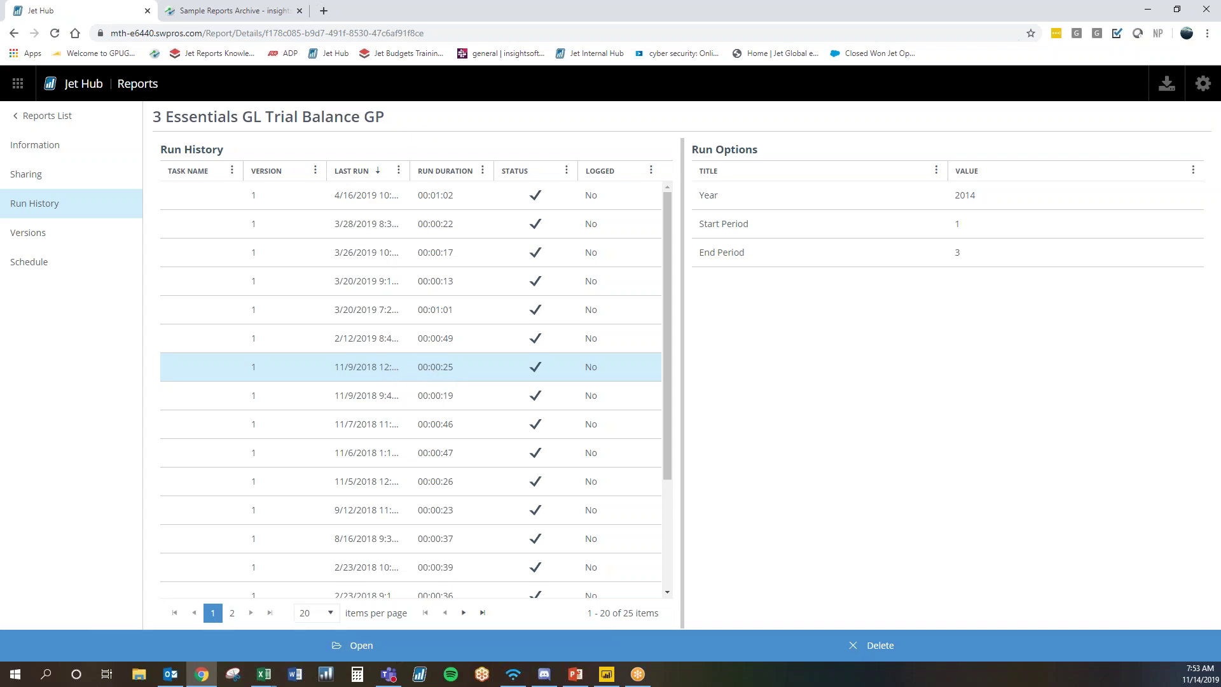
click(88, 241)
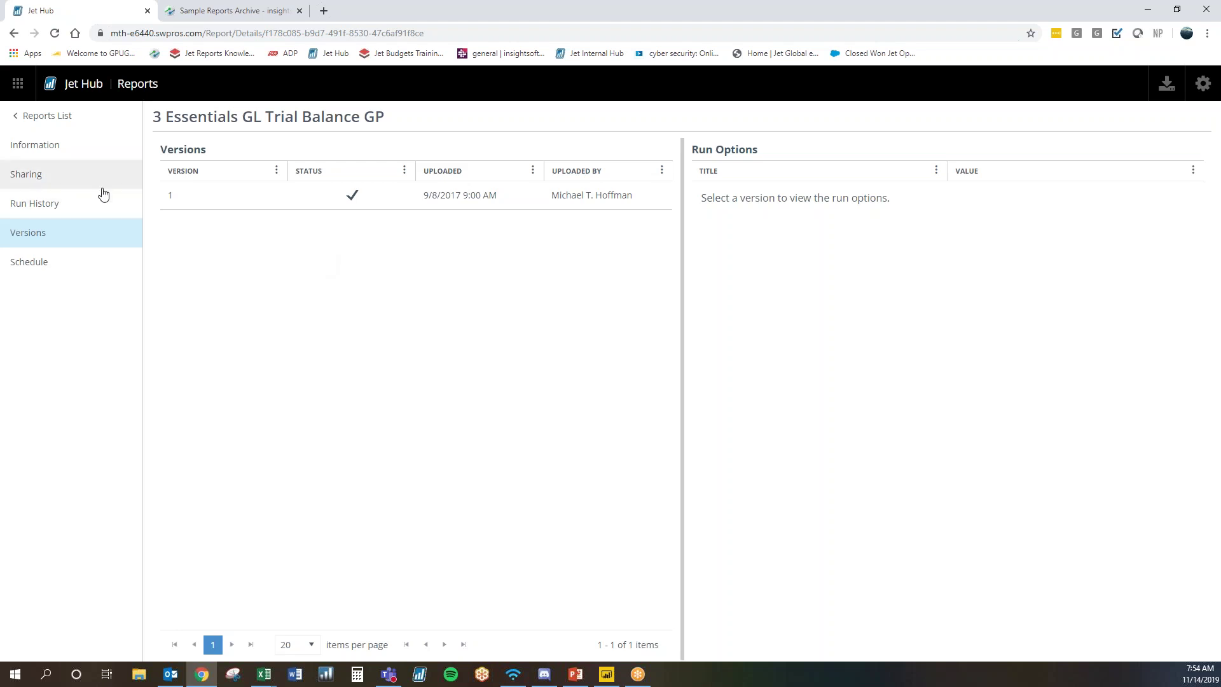
click(84, 180)
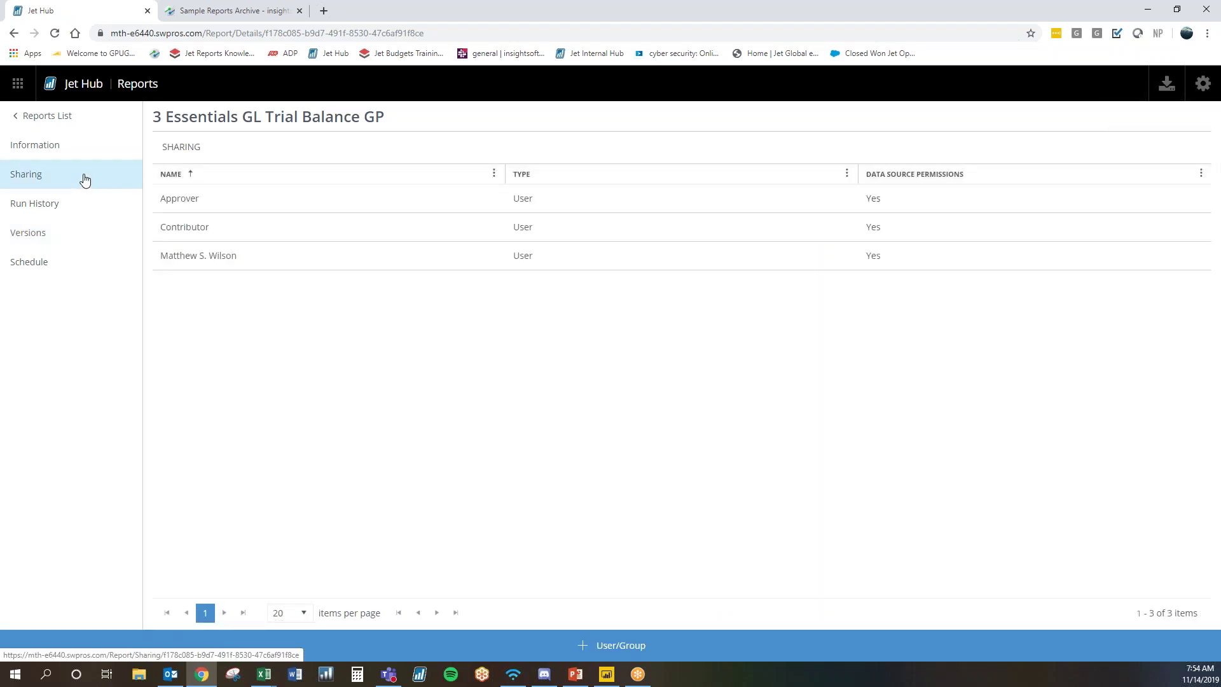
click(59, 119)
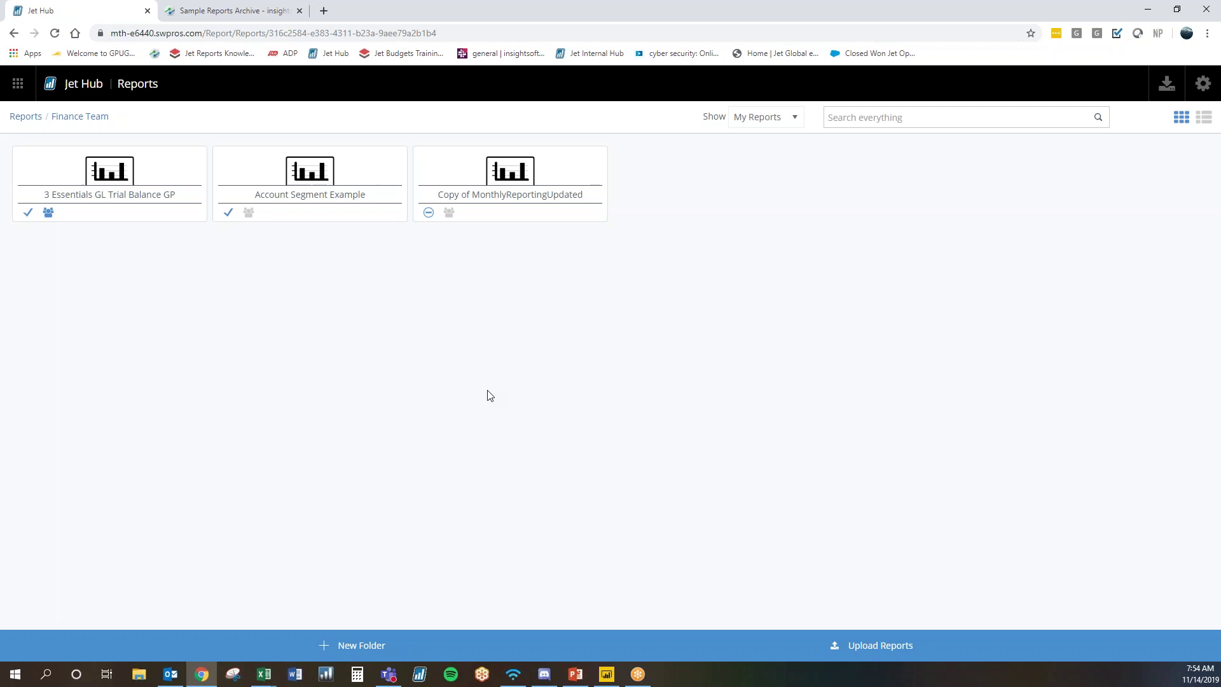
Go to the Jet Hub Budgets area and open the CMH budget
click(11, 88)
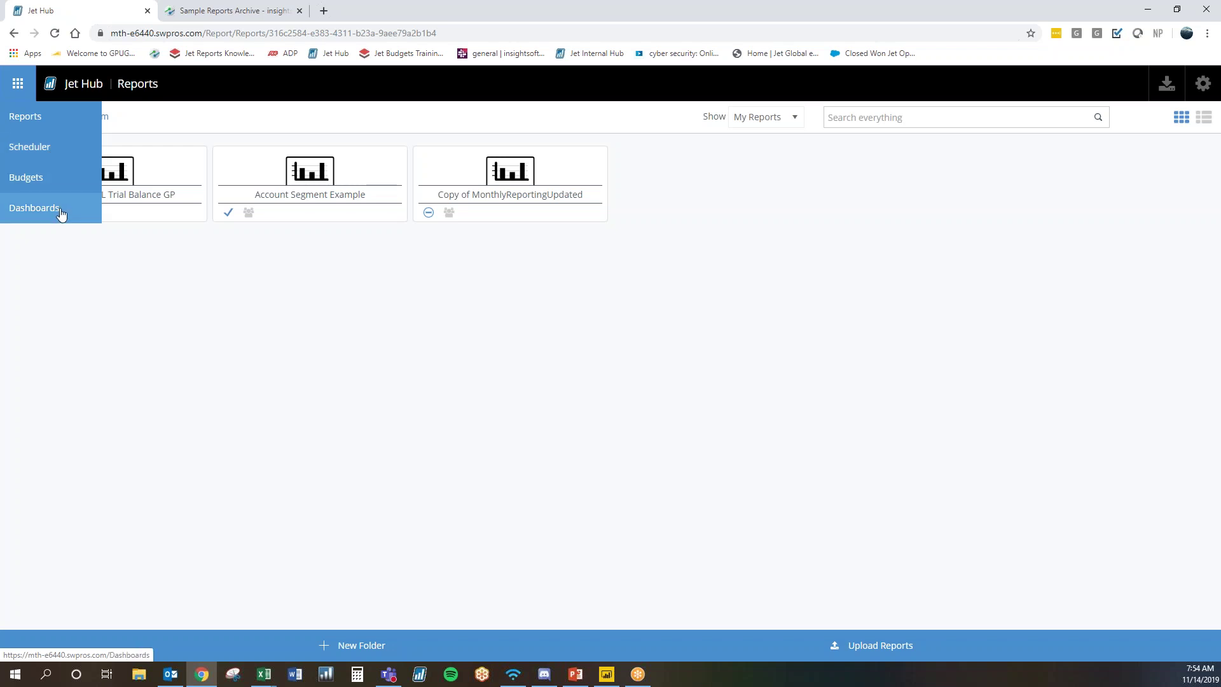
click(61, 179)
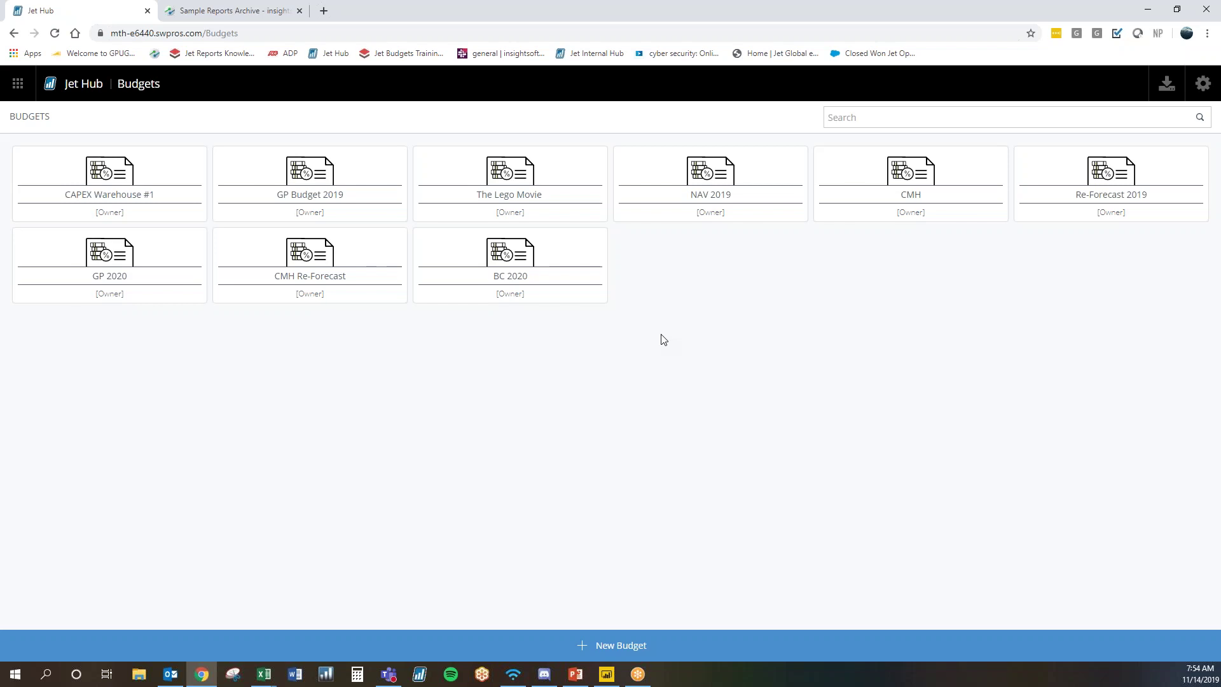
click(869, 202)
double_click(869, 201)
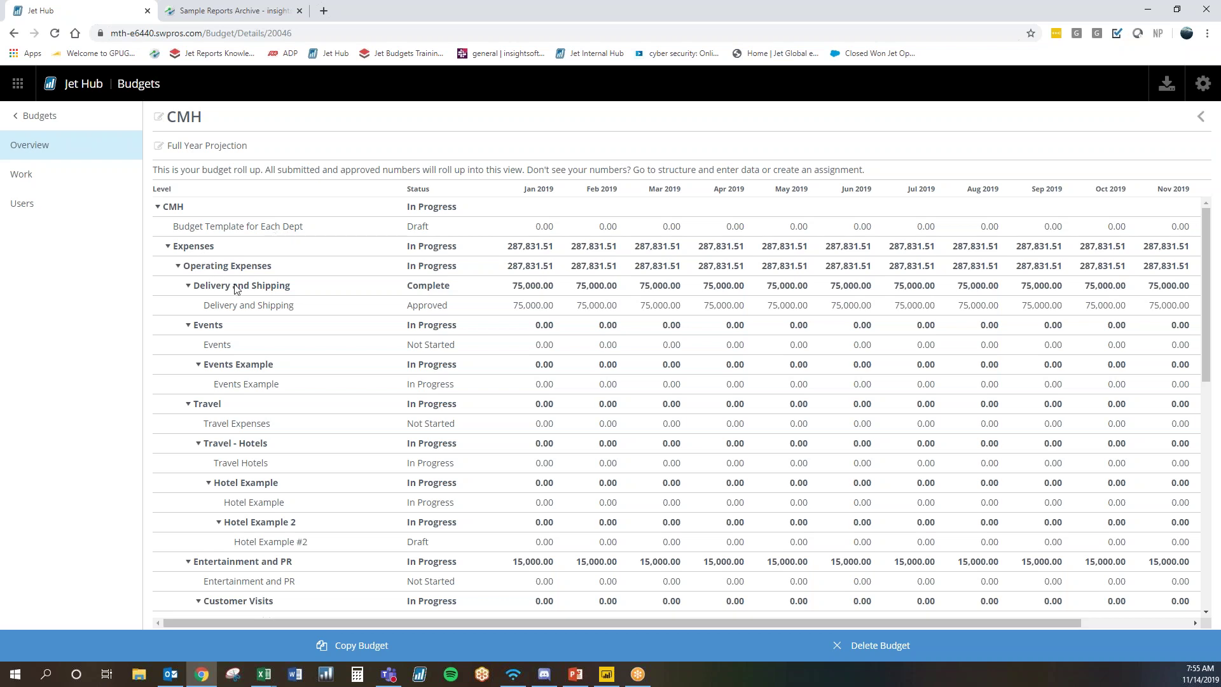
Look through the CMH budget roll-up from Expenses to Budget Total, collapsing and re-expanding the Travel - Hotels level
scroll(247, 322, down, 2)
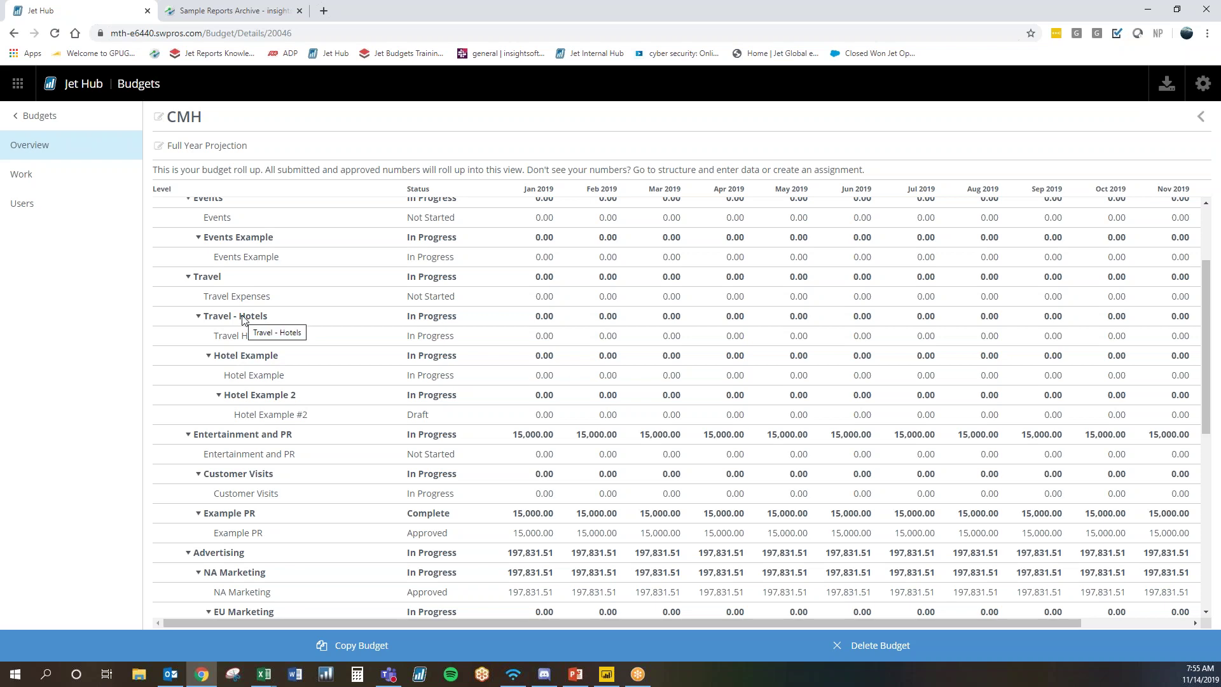
click(198, 317)
click(198, 317)
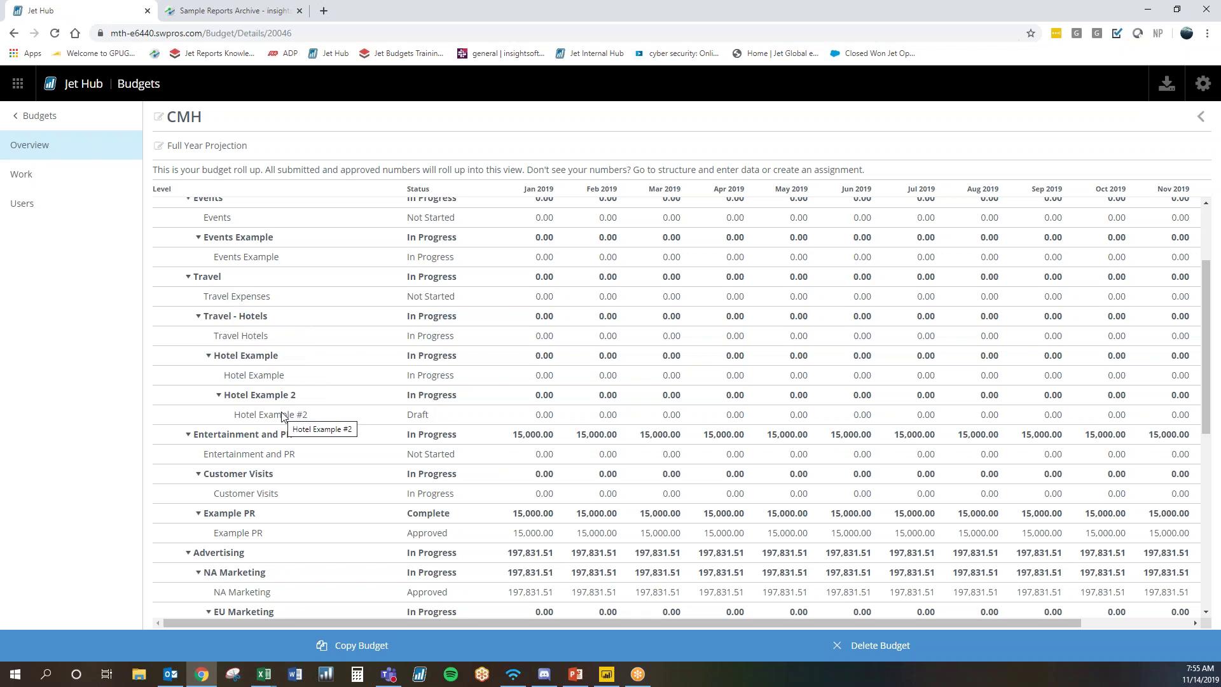
scroll(283, 417, down, 3)
scroll(283, 363, down, 4)
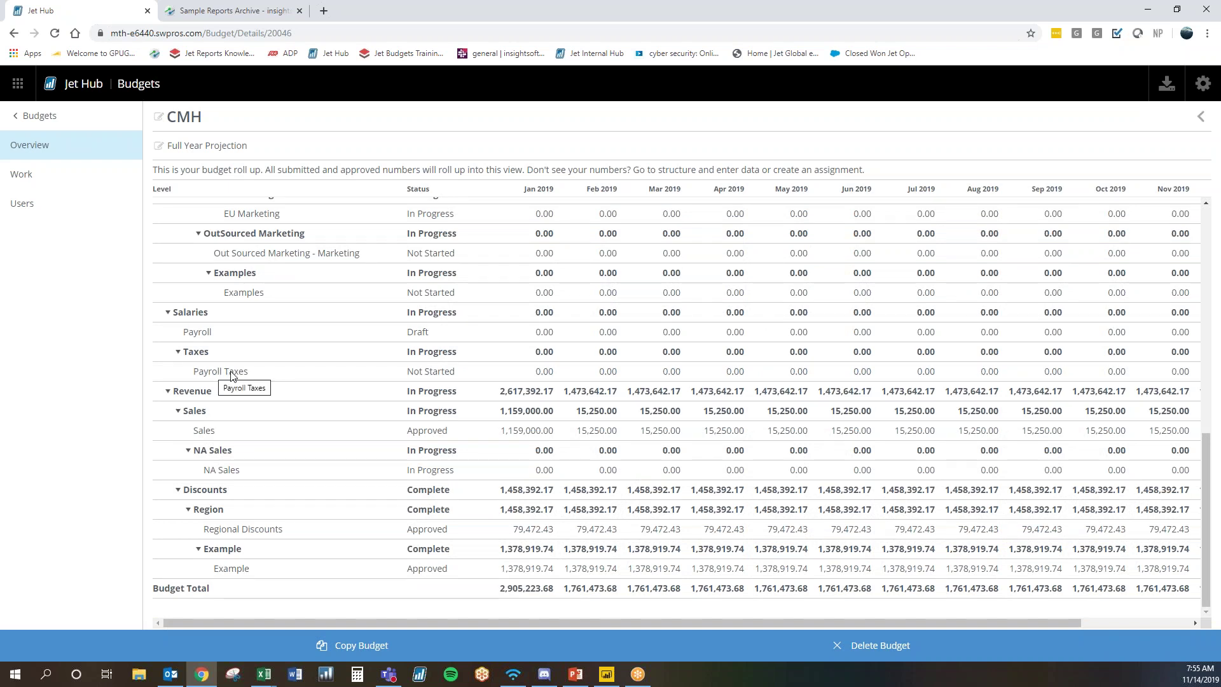
scroll(307, 415, up, 6)
scroll(307, 414, up, 4)
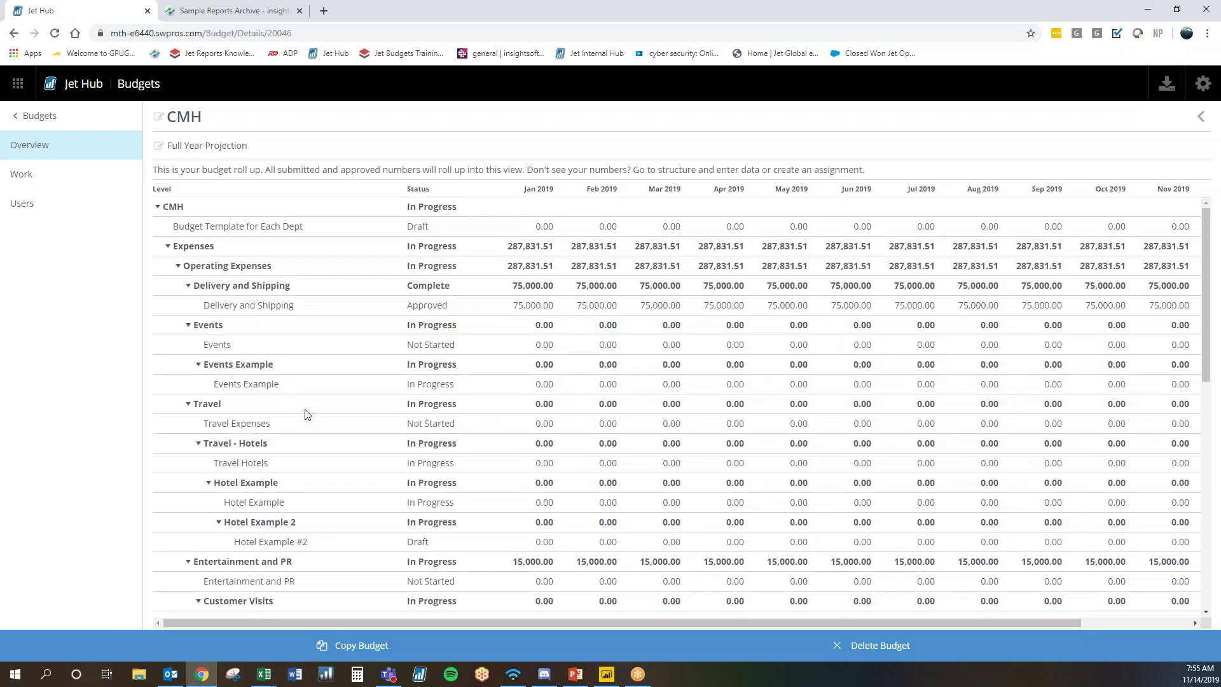
Open the CMH budget's work structure and add a section named EU Sales under Revenue's NA Sales section
click(92, 188)
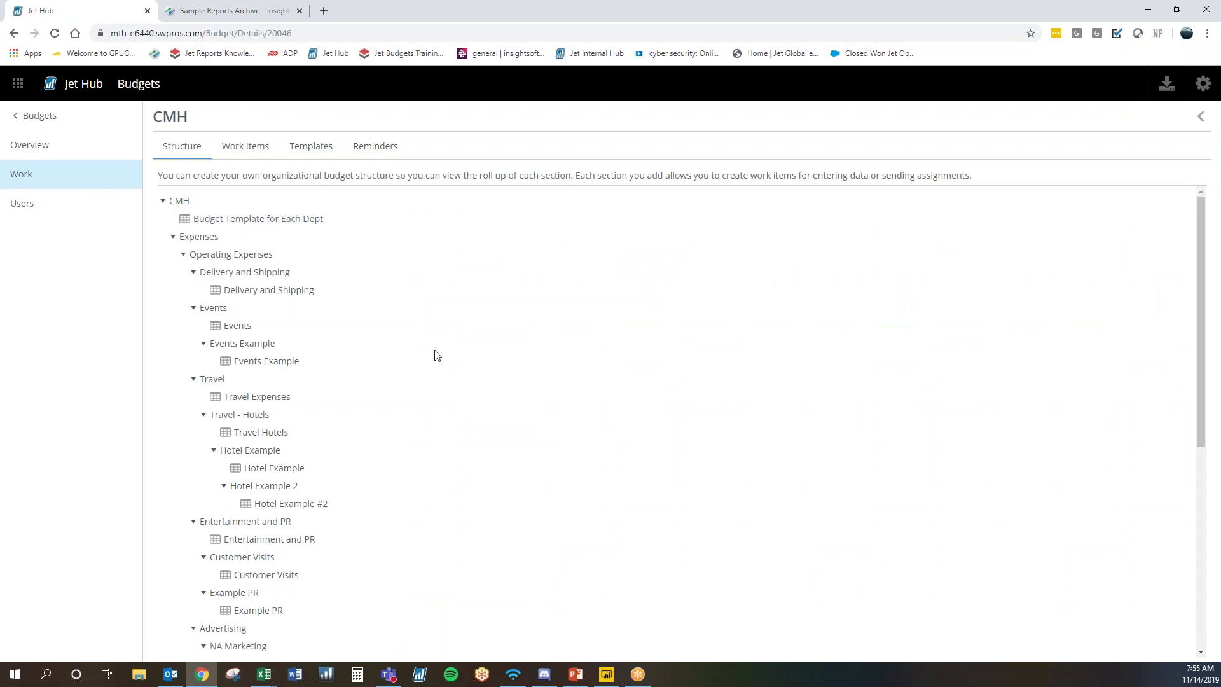
scroll(419, 413, down, 4)
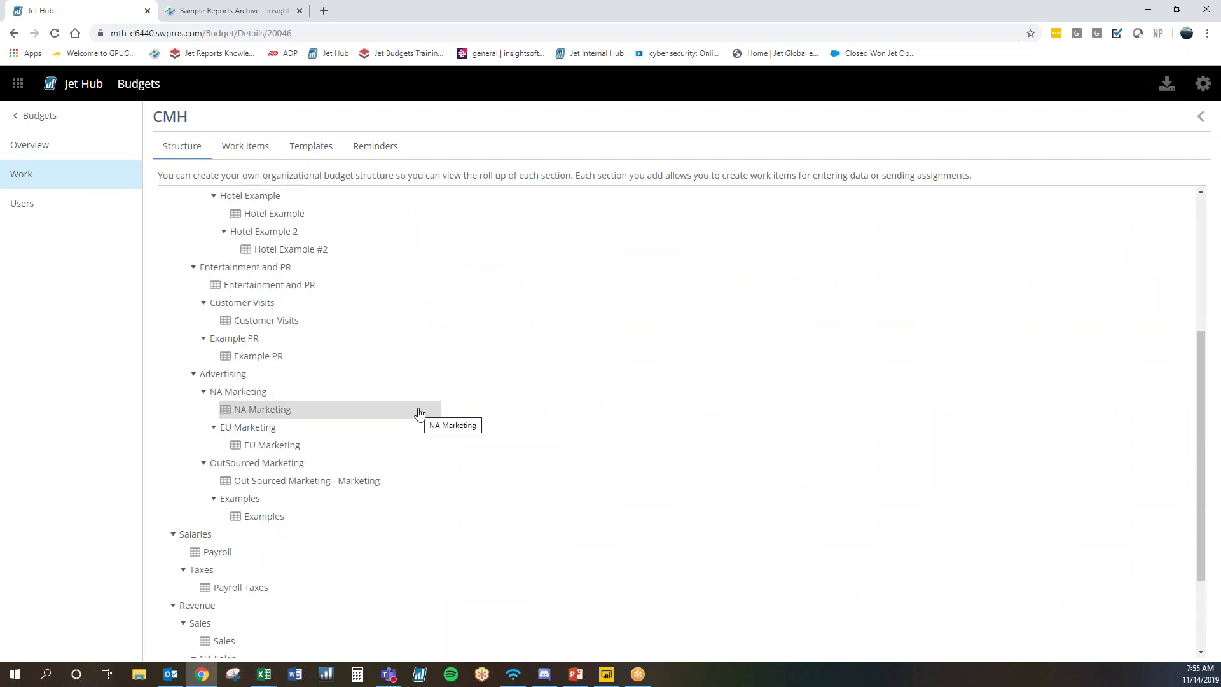
scroll(418, 414, down, 2)
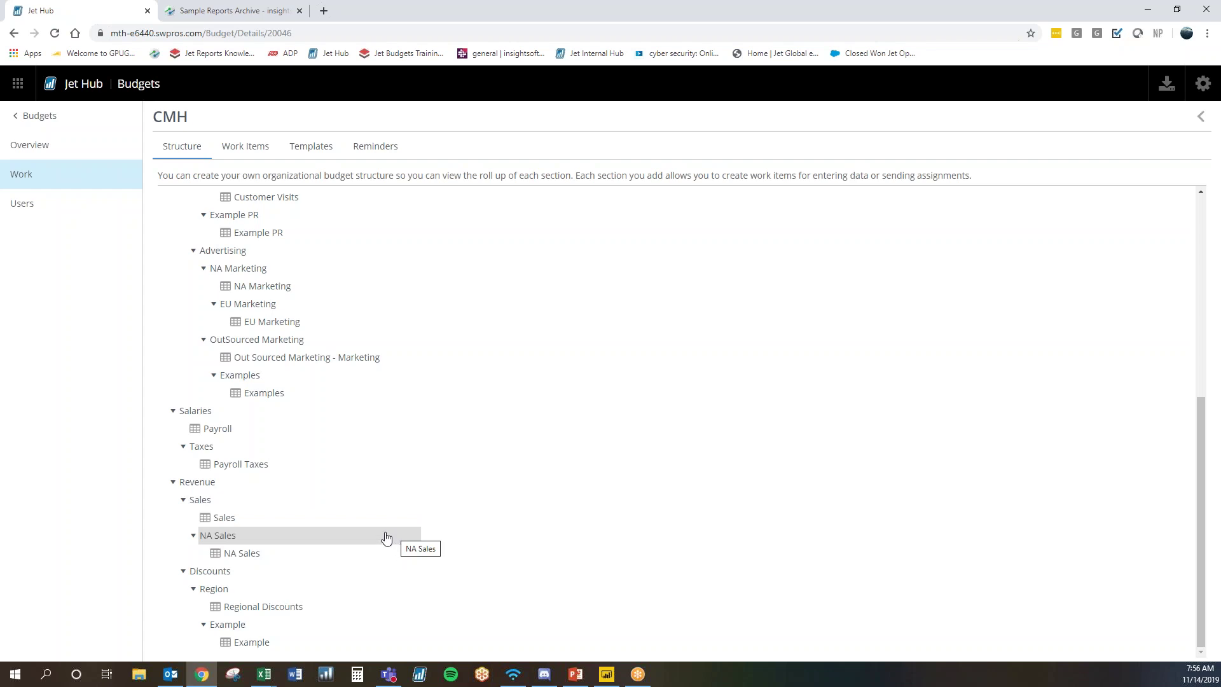
right_click(378, 540)
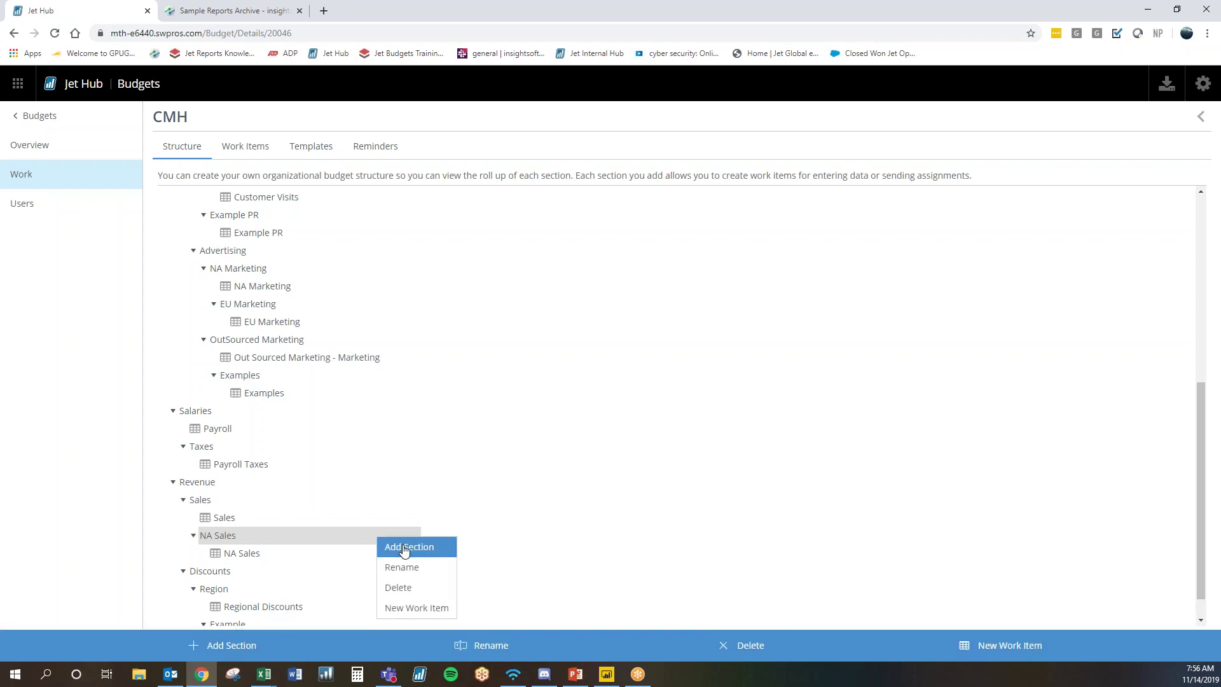
click(404, 549)
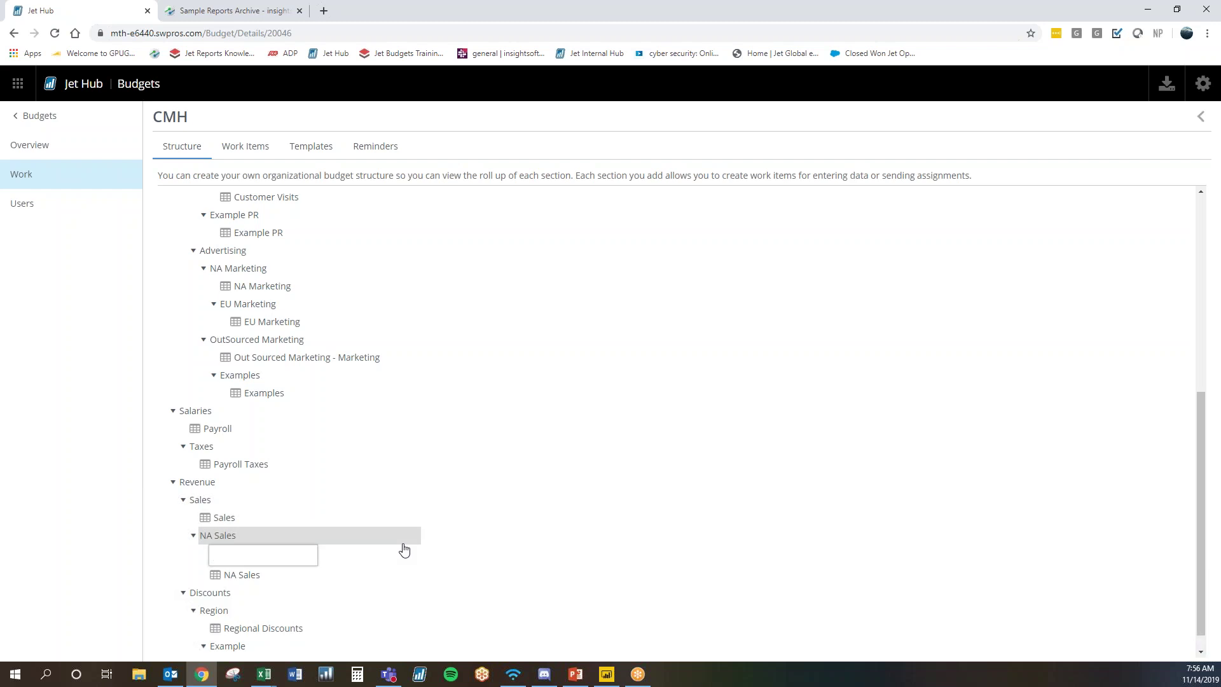
text(EU Sales)
key(Return)
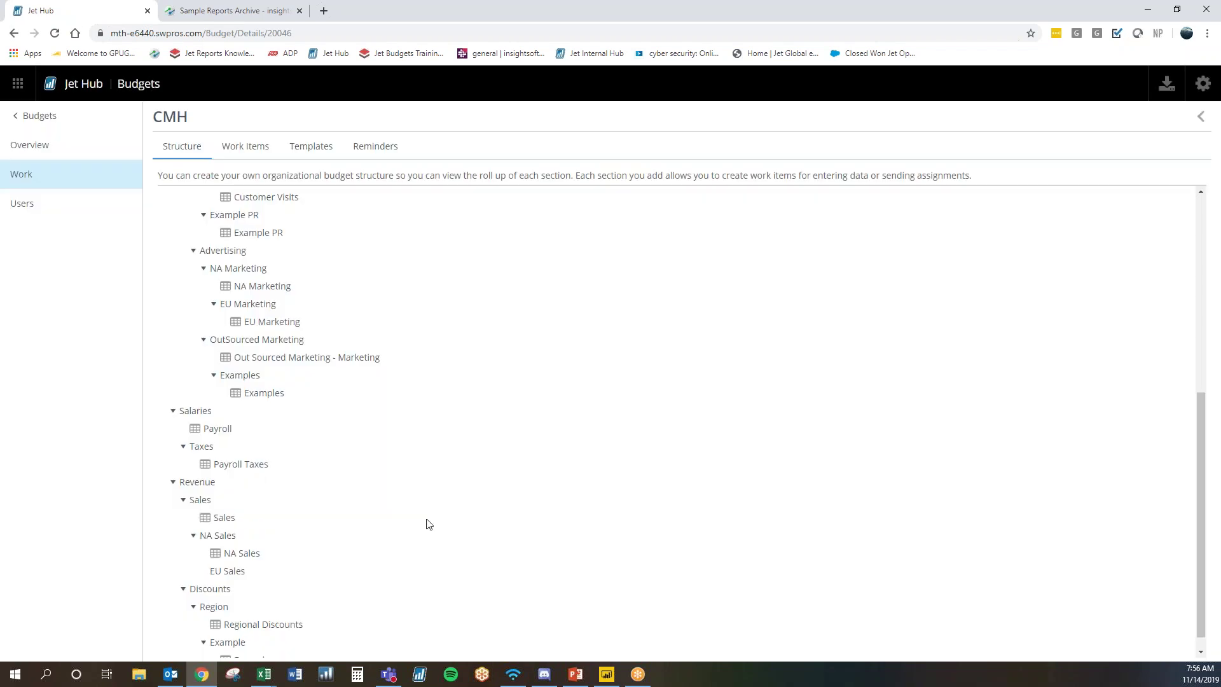
Create a new work item named EU Sales in the EU Sales section, with the data entered by oneself
right_click(318, 573)
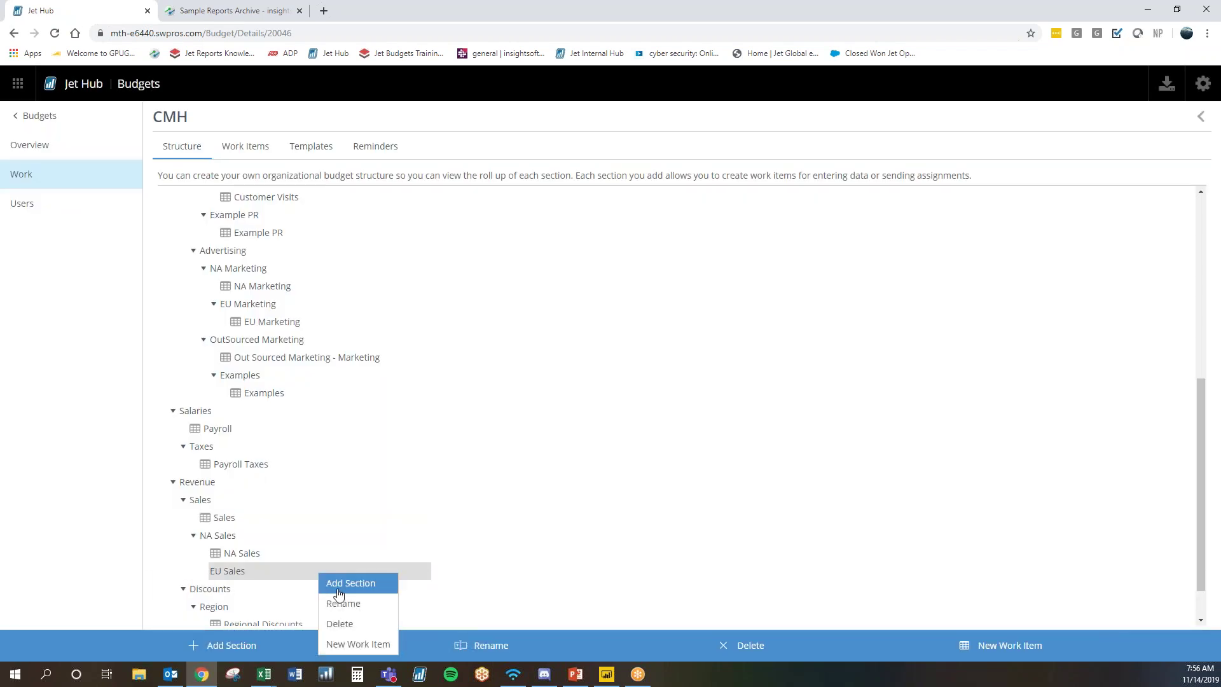
click(358, 645)
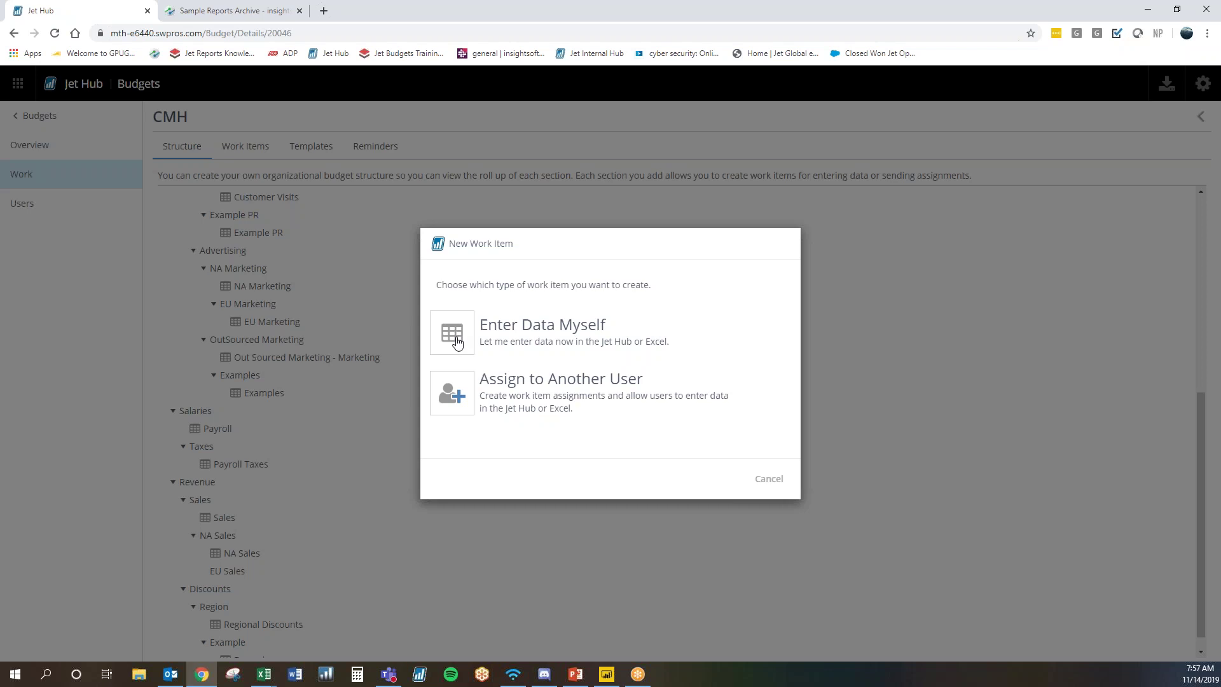
click(457, 342)
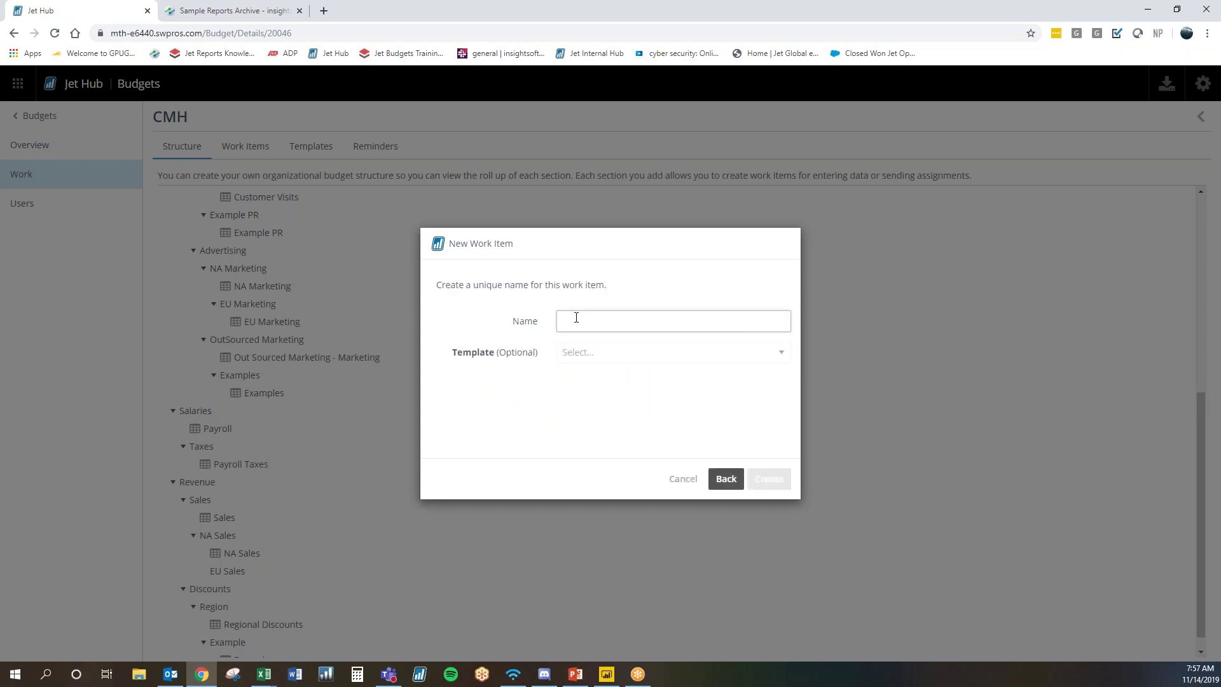
text(EU Sales)
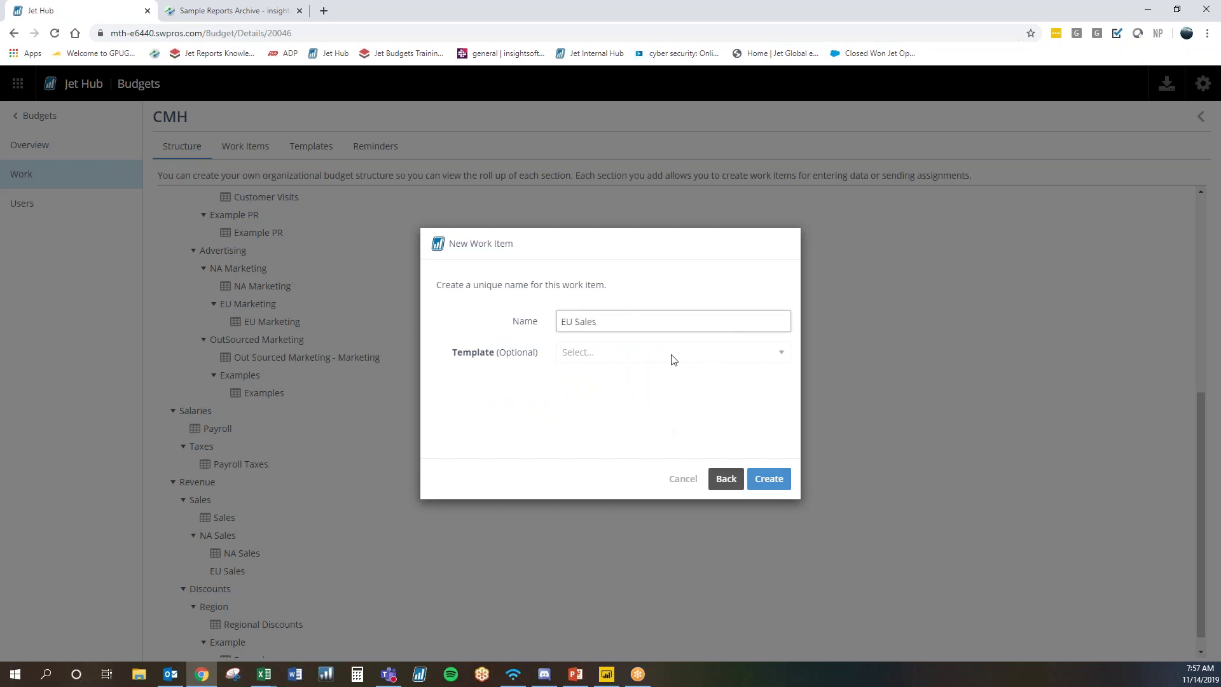
click(773, 480)
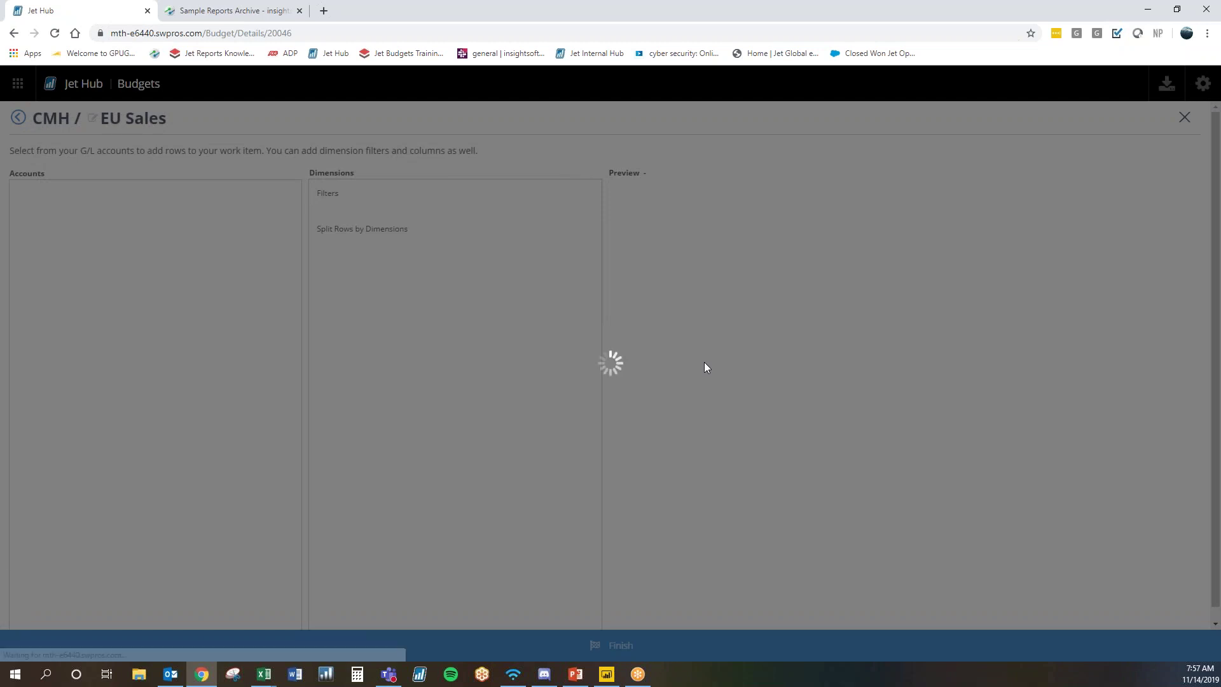
Add all G/L accounts under 40000 - Revenue as rows of the EU Sales work item
scroll(220, 298, down, 1)
scroll(231, 327, down, 12)
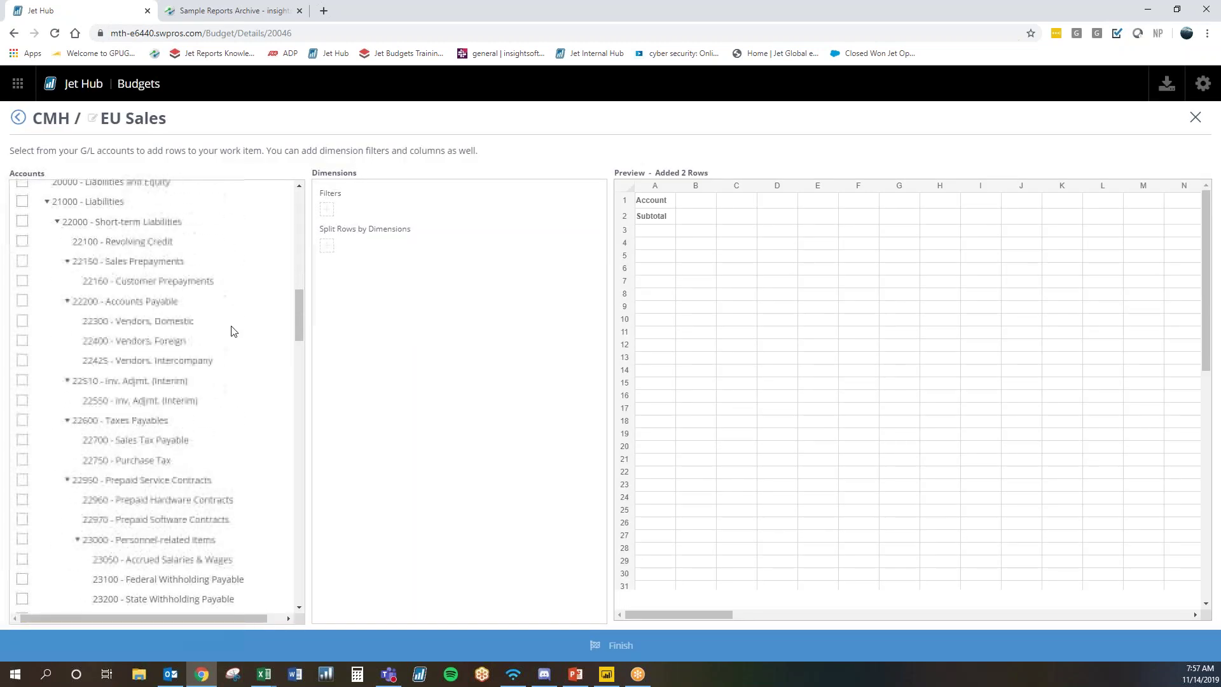
scroll(230, 331, down, 12)
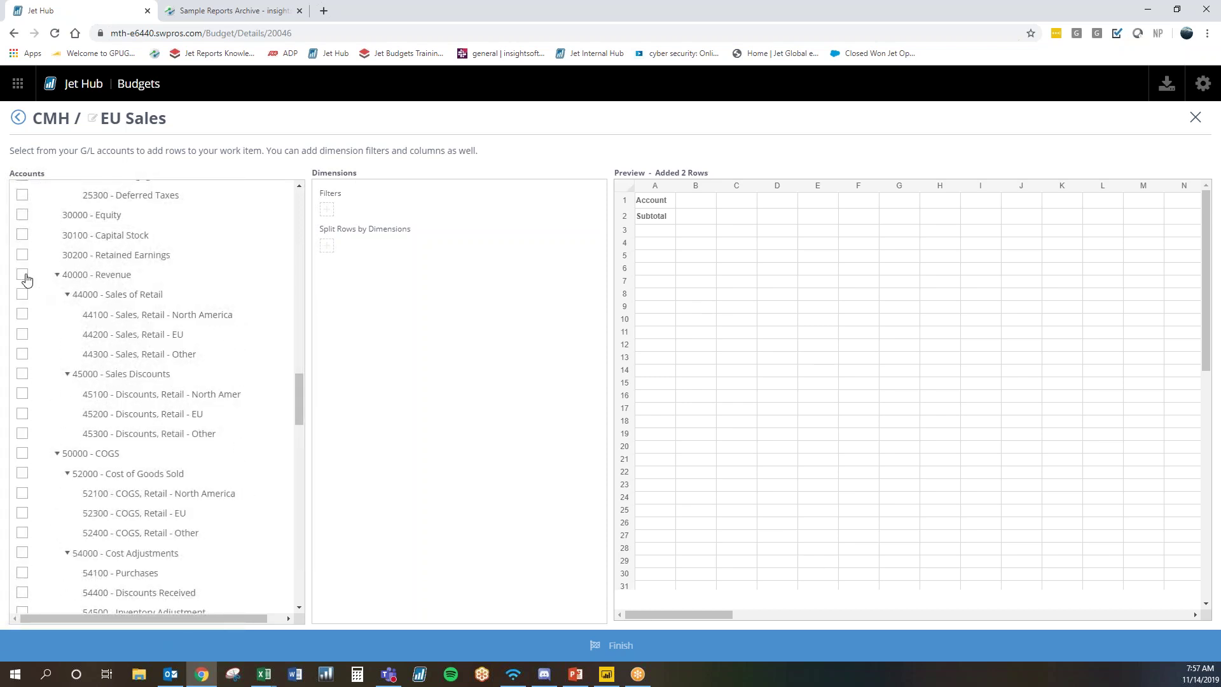
click(23, 276)
Add a Department dimension filter to the work item with the value Sales
click(327, 211)
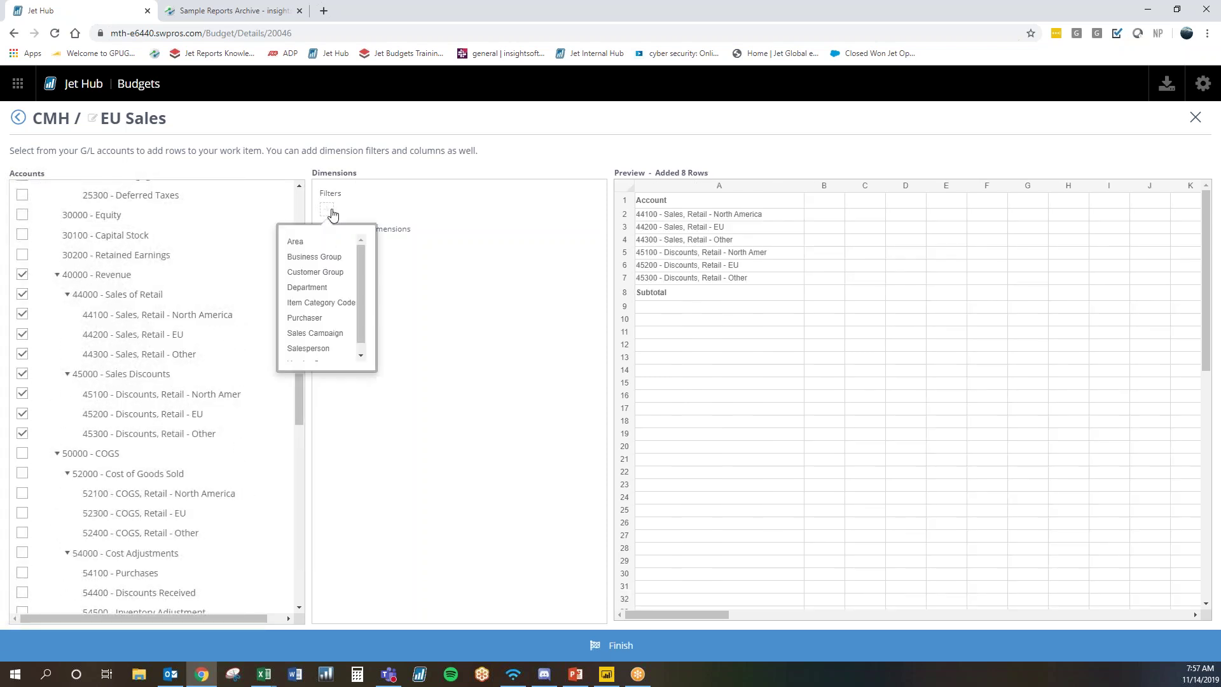
mouse_move(361, 254)
mouse_down()
mouse_move(360, 280)
mouse_move(360, 254)
mouse_up()
scroll(327, 309, down, 1)
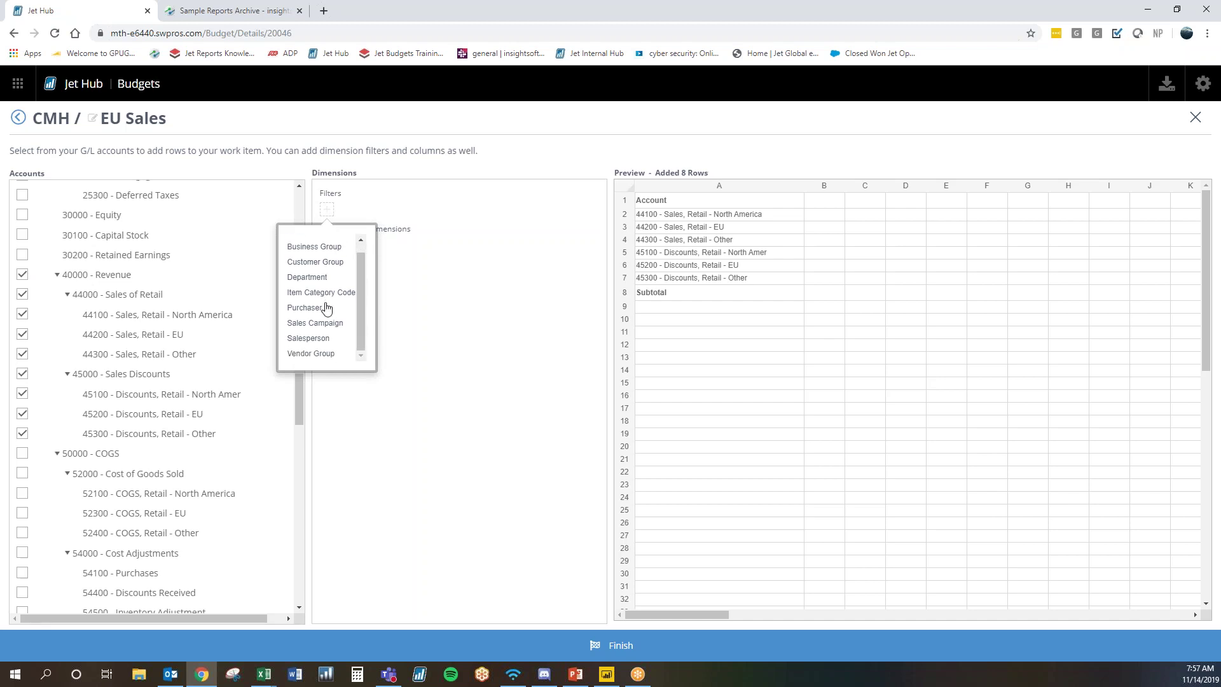
click(326, 282)
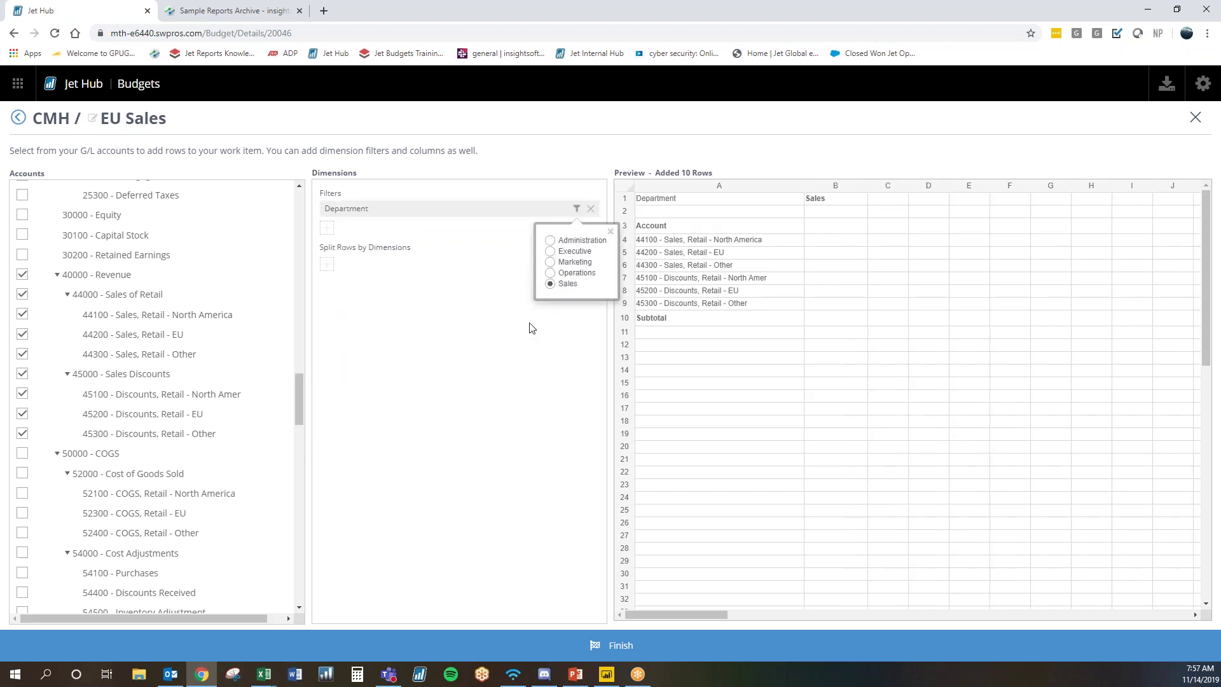
Split the rows by the Area dimension with all areas included, and check which other dimensions are available
click(326, 264)
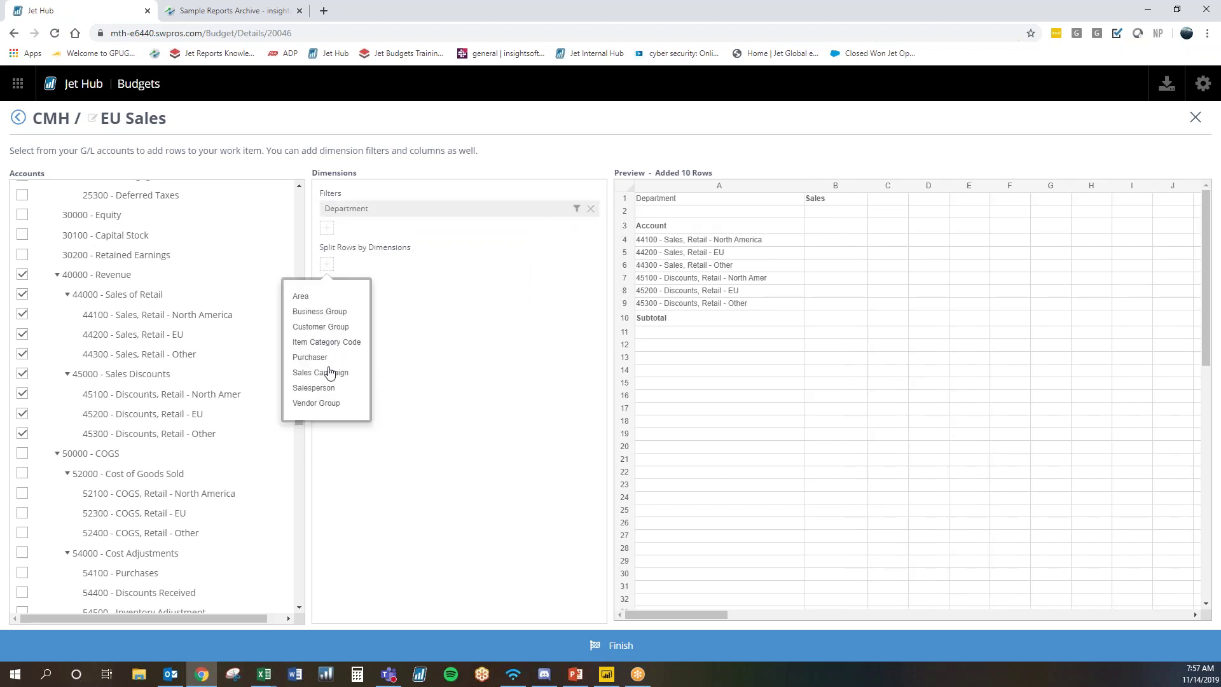
click(519, 390)
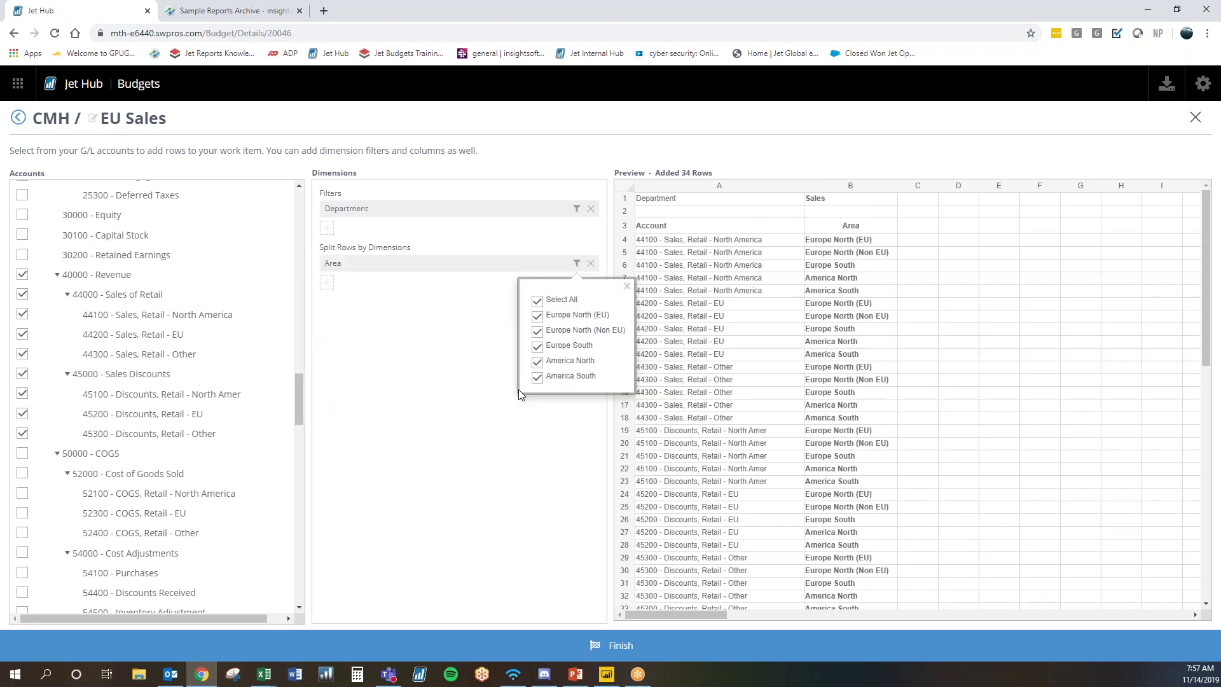
click(483, 420)
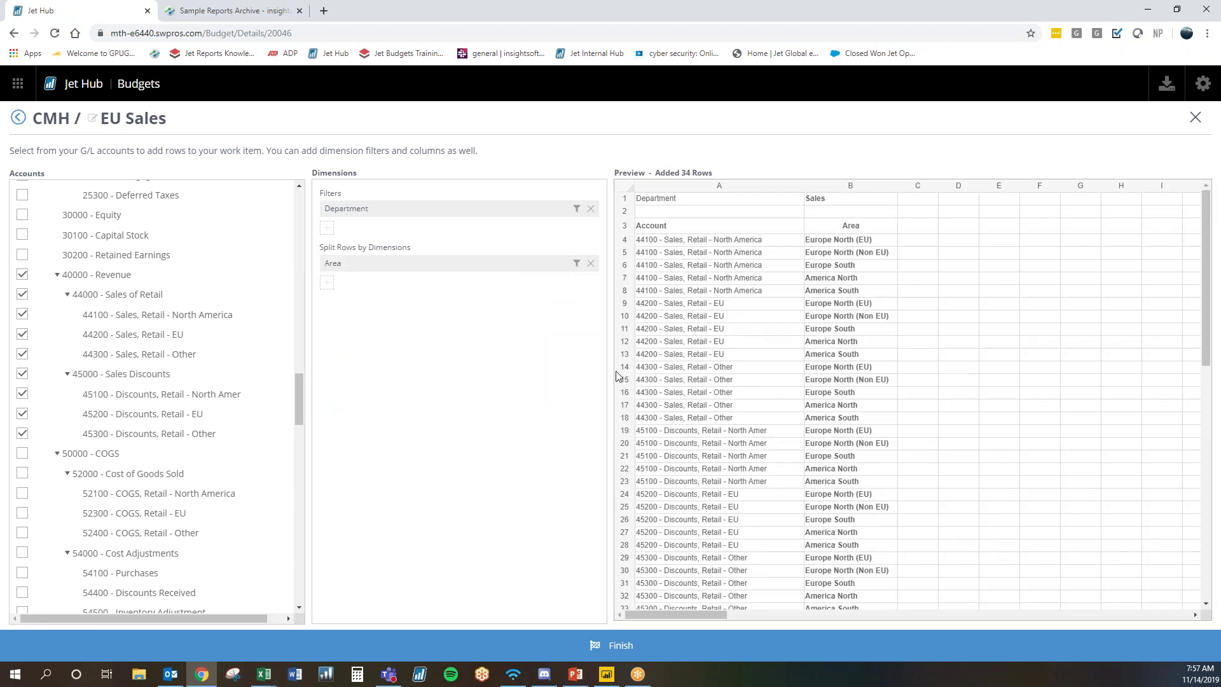
click(329, 285)
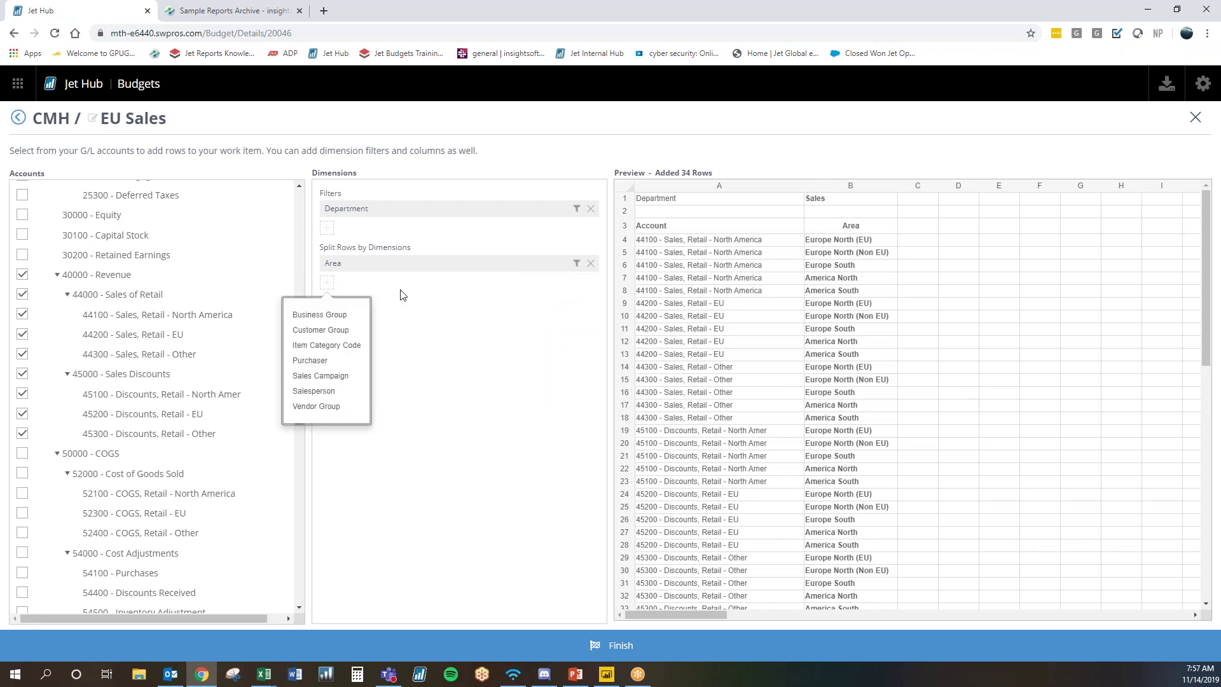
click(472, 317)
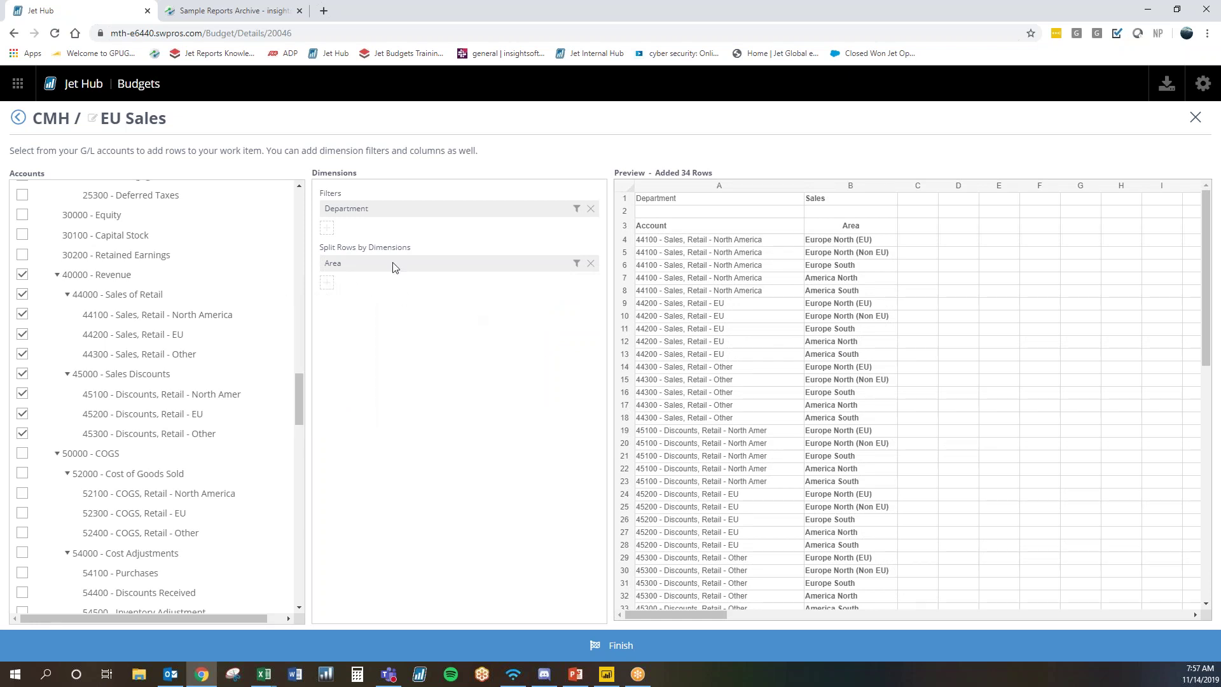
click(326, 233)
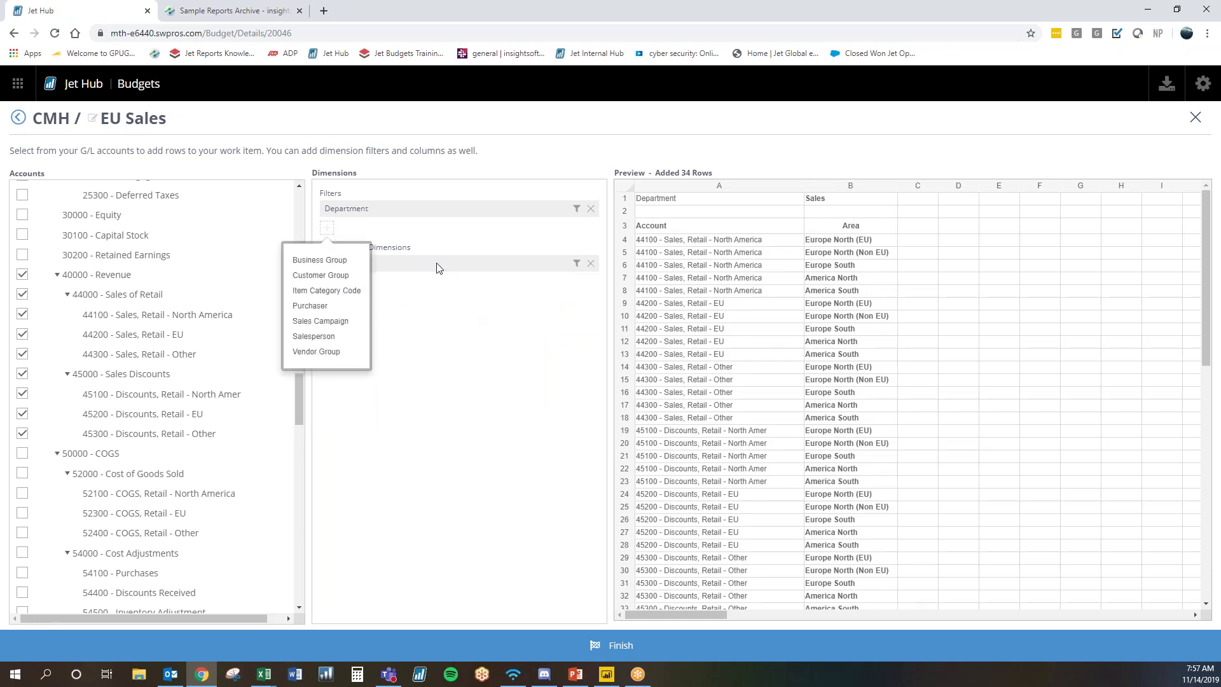
click(500, 374)
Finish the work item, choose to enter data online, and enter 10,000 for Jan 2019 in the first 44100 row, Europe North (EU)
click(616, 645)
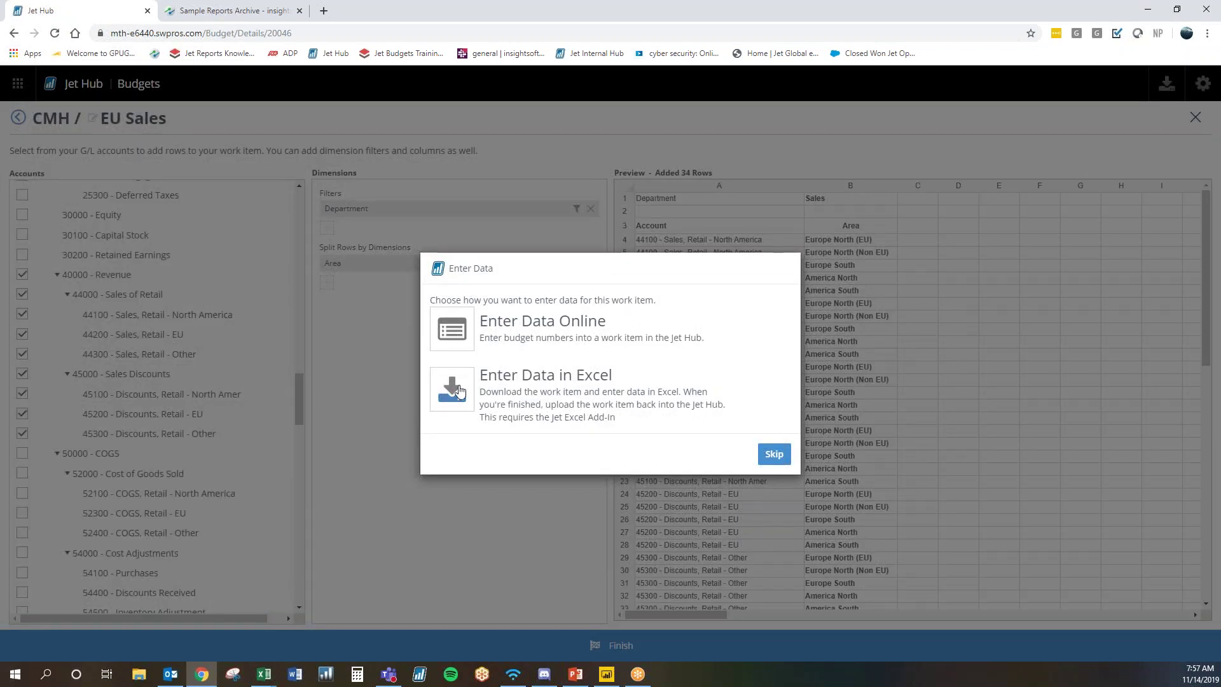
click(462, 333)
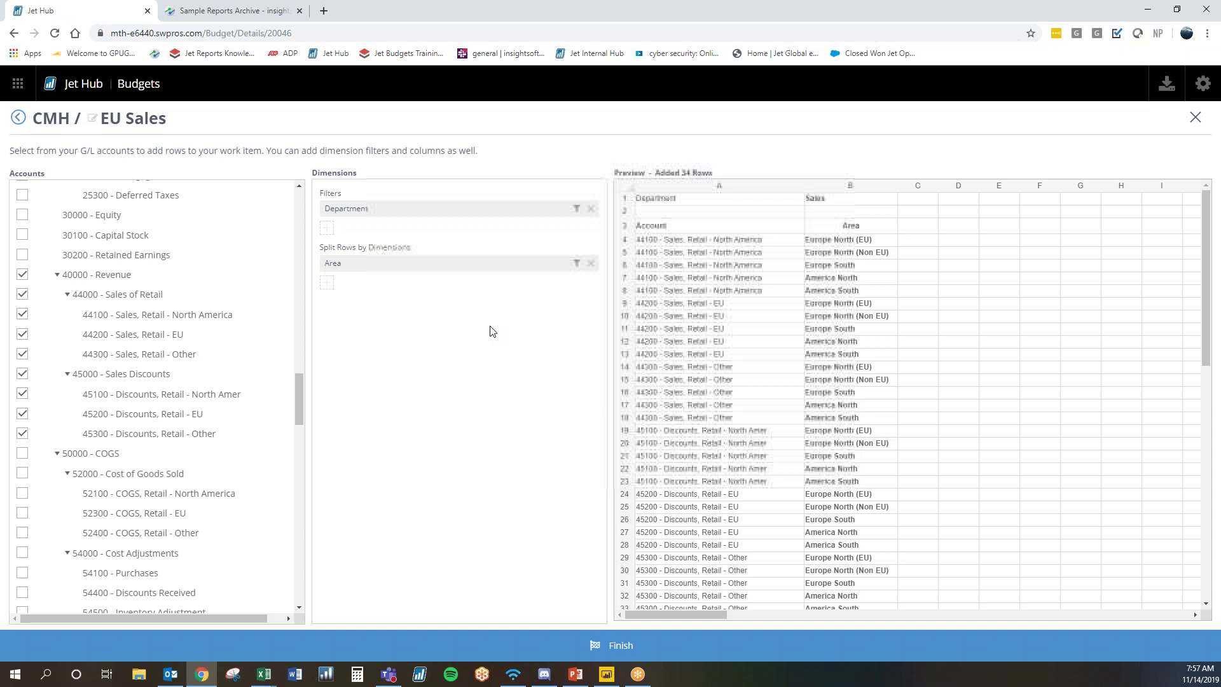
click(318, 247)
text(10)
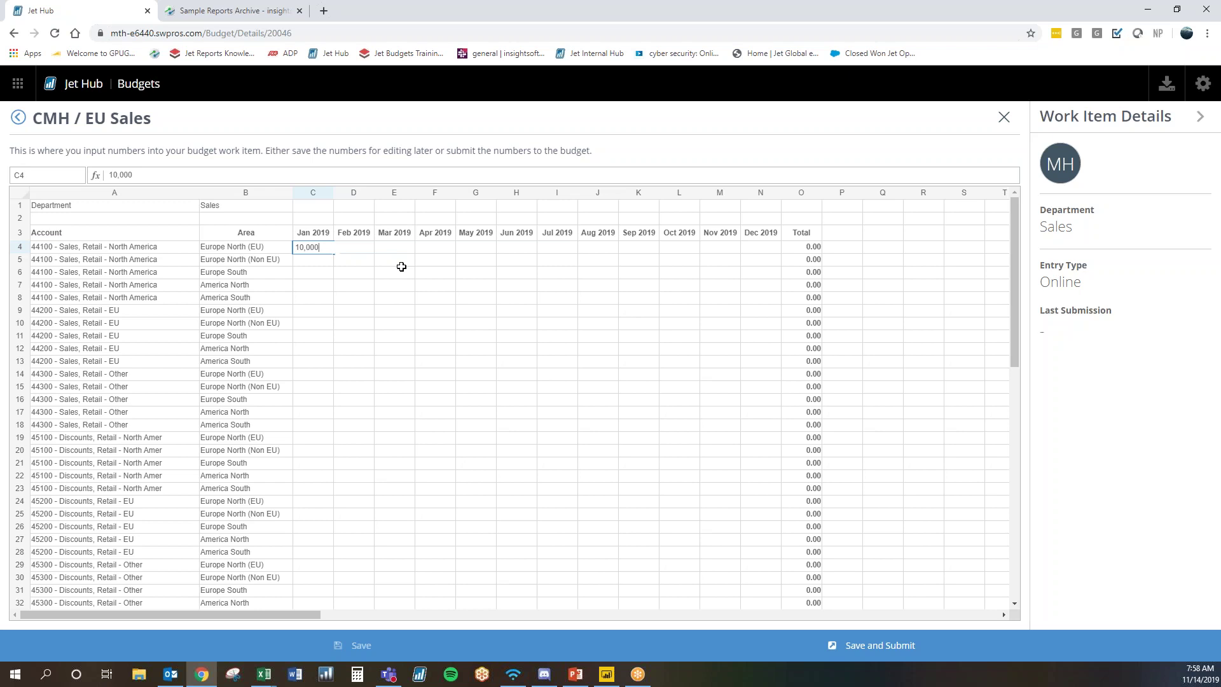
key(Return)
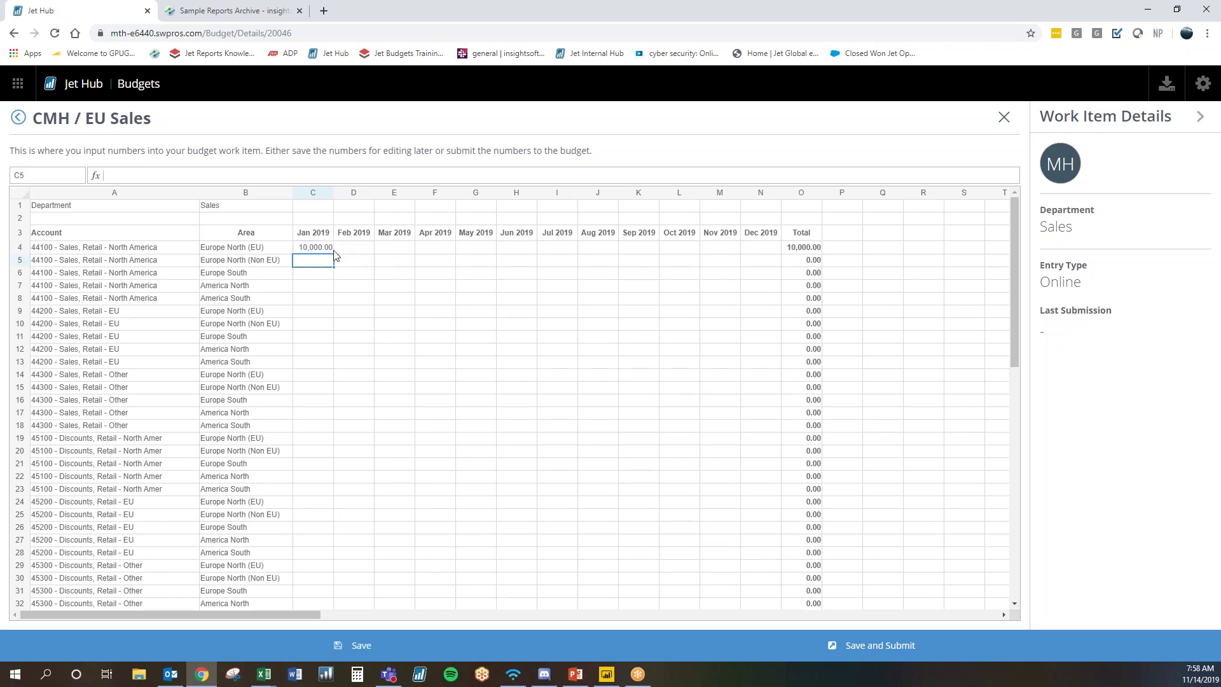
Calculate Jan 2019 for the Europe North (Non EU) row as the Europe North (EU) amount times .95
text(=)
click(322, 246)
text(*.95)
key(Return)
Fill the Jan 2019 values of both Europe North rows across through Dec 2019 and save the work item without submitting
click(323, 247)
drag(333, 254, 763, 262)
click(326, 262)
drag(329, 268, 801, 298)
click(923, 337)
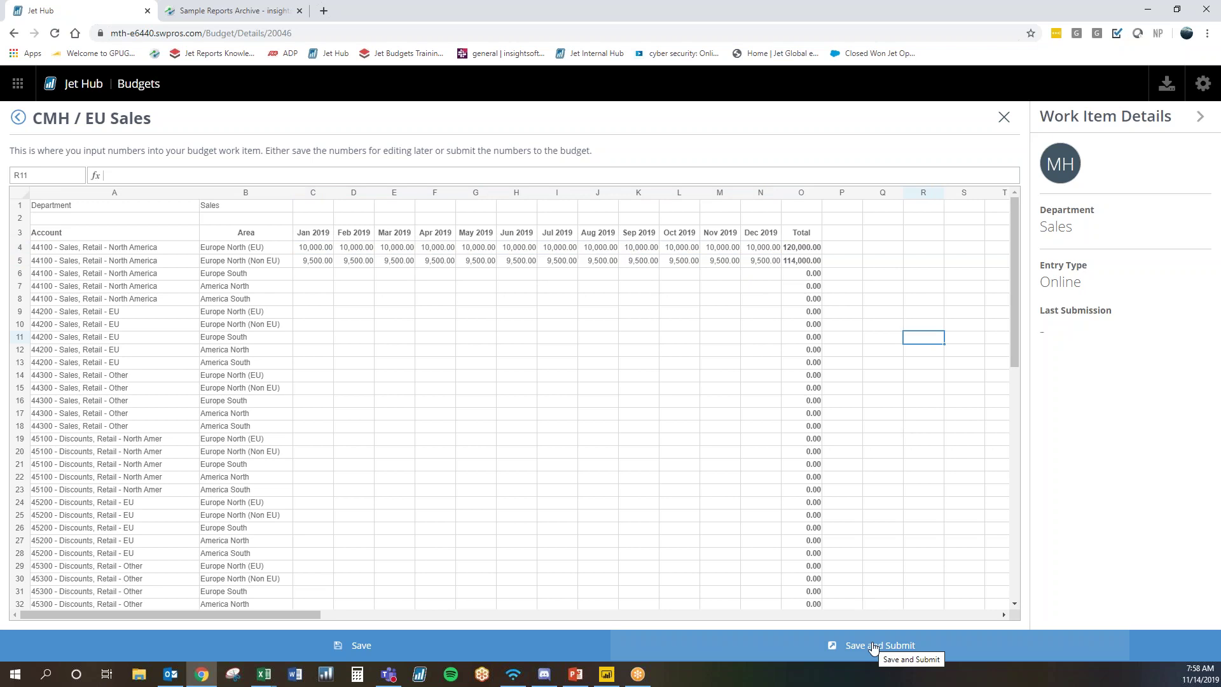
click(367, 646)
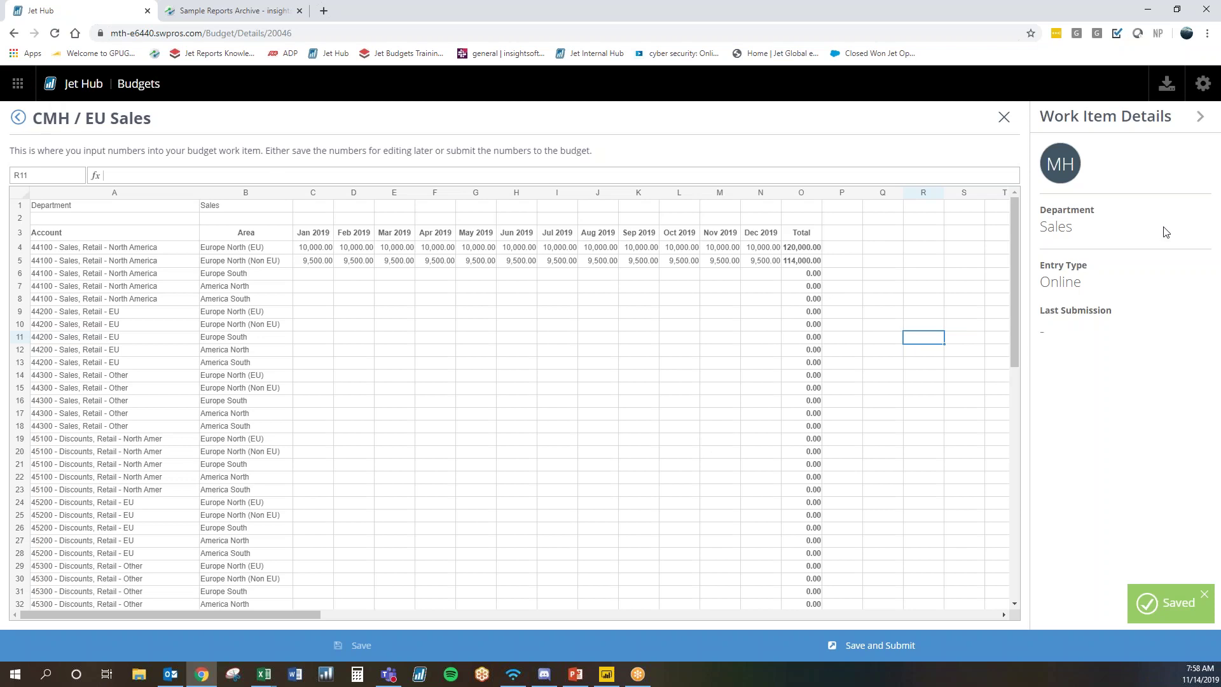
Examine the details and comments of the Budget Template for Each Dept work item and the budget's reminder settings; return to the structure
mouse_move(1068, 168)
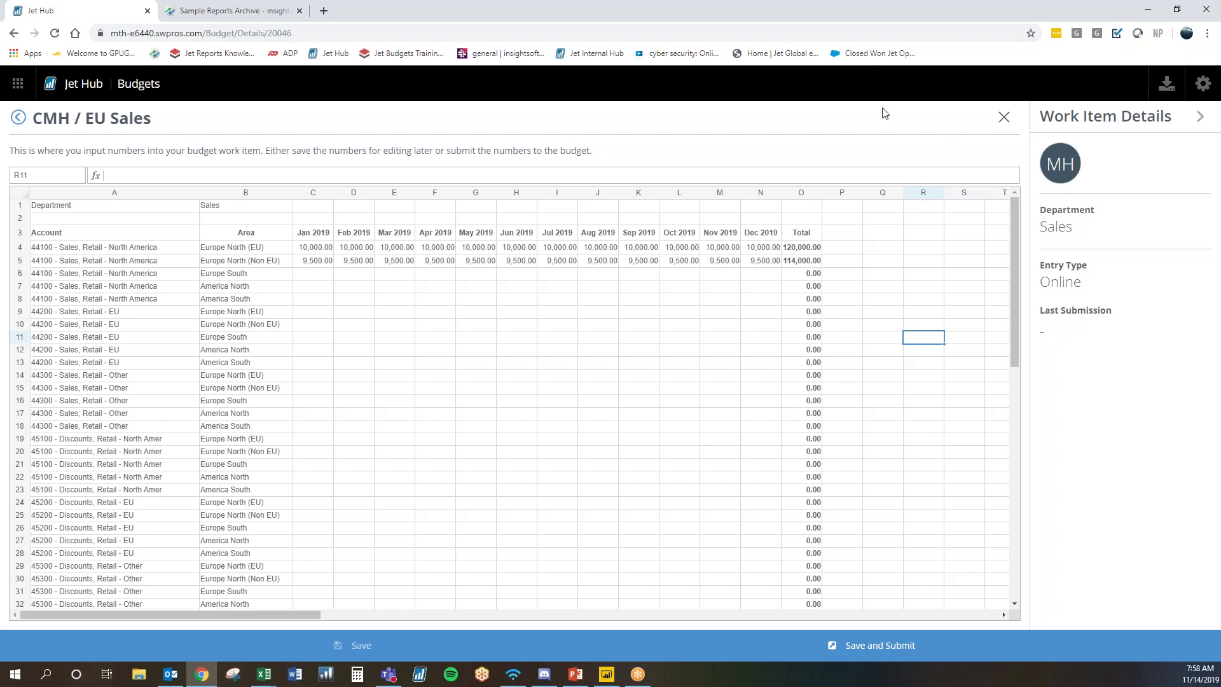
click(19, 119)
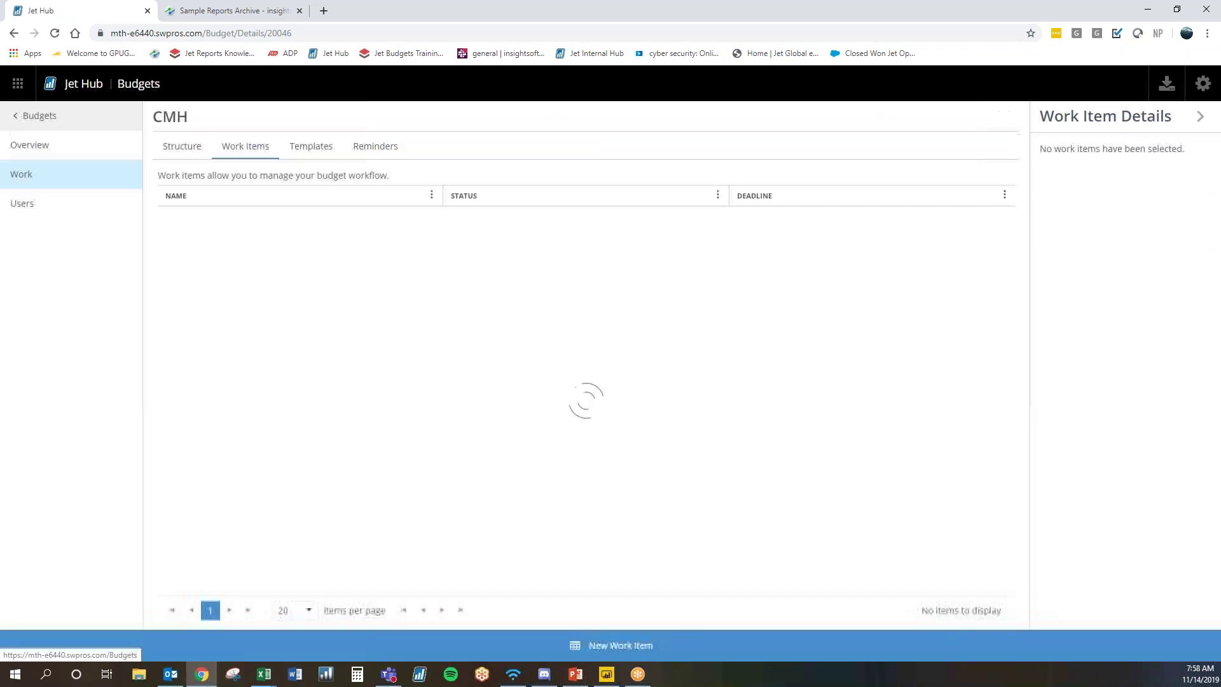
click(360, 232)
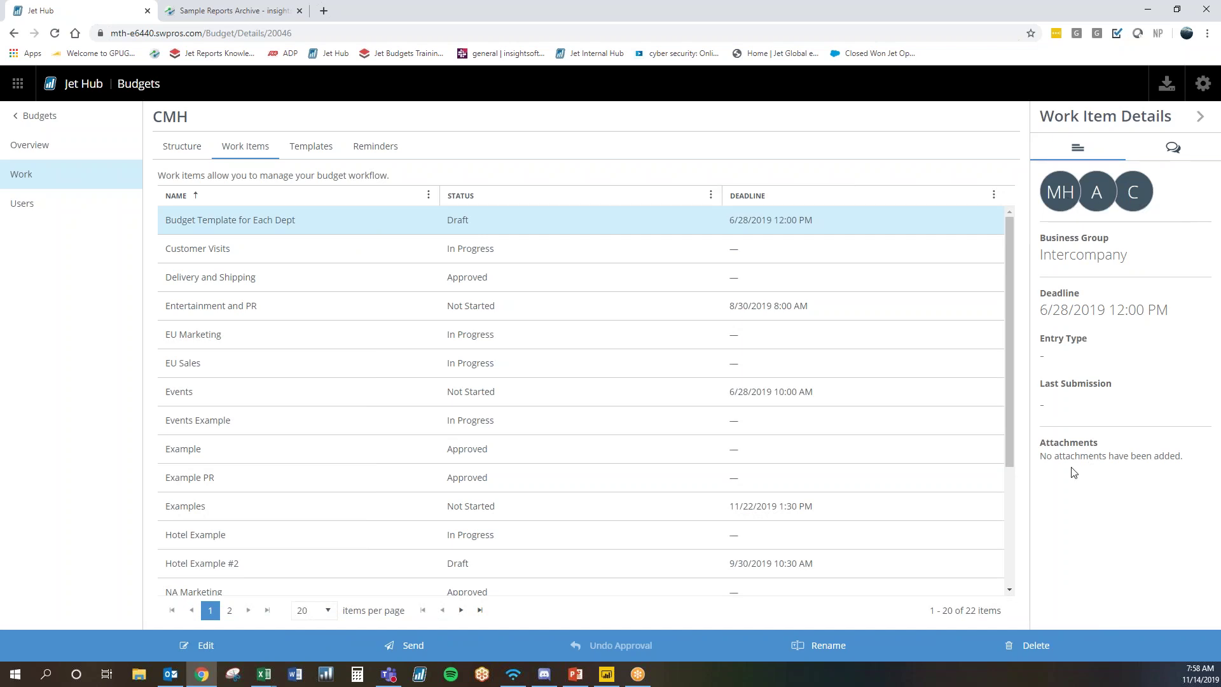
click(1172, 147)
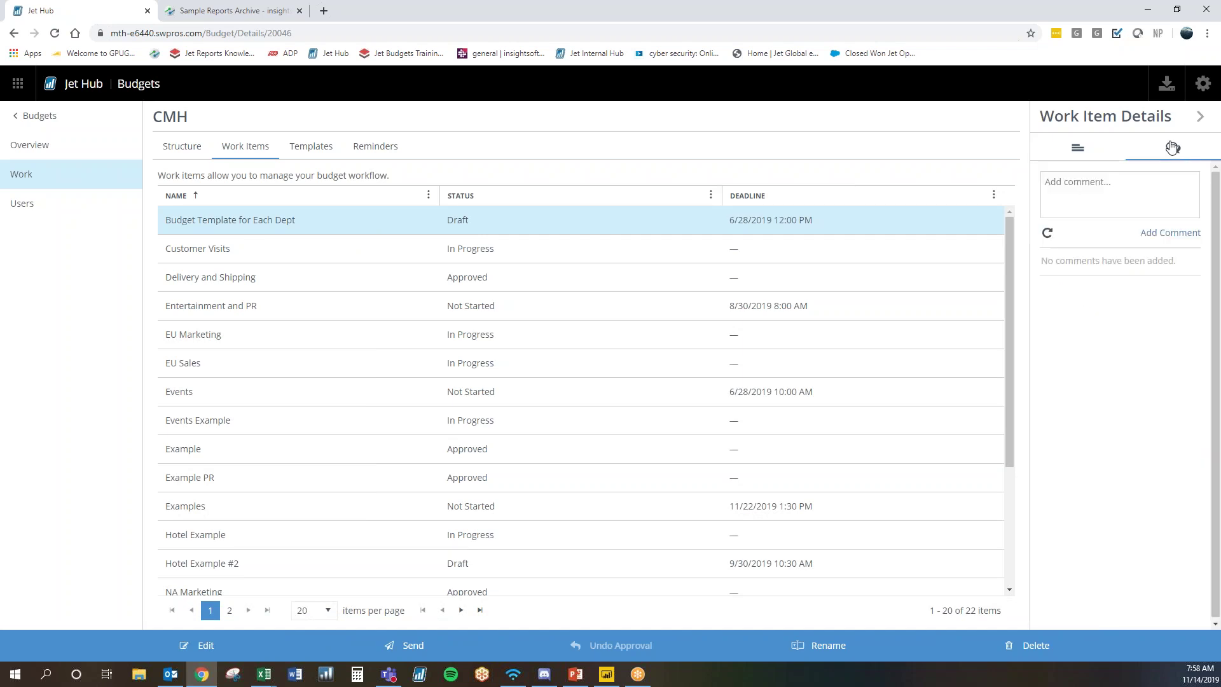
click(1081, 149)
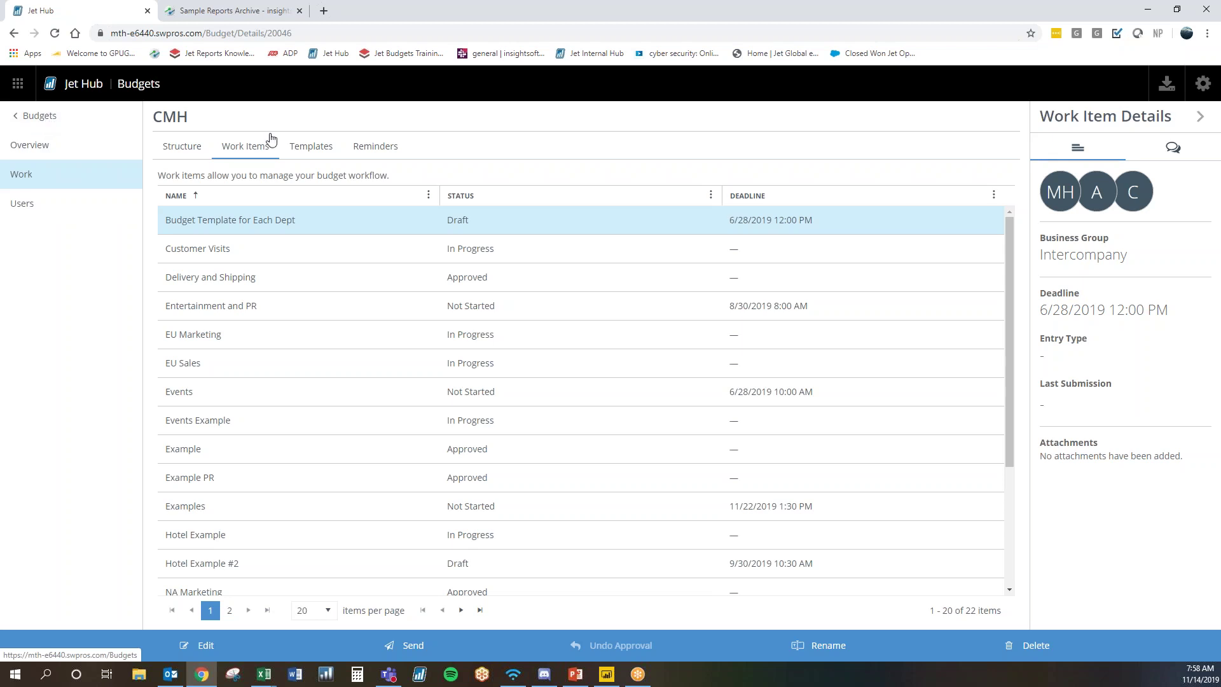
click(365, 150)
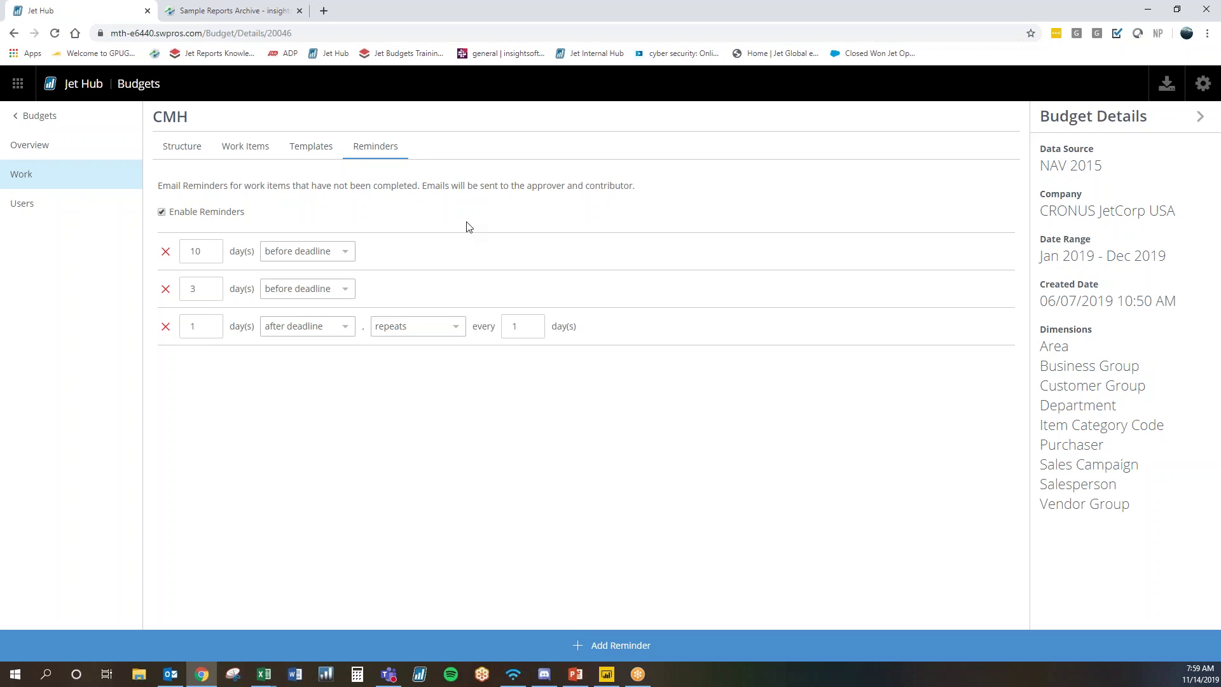
click(197, 153)
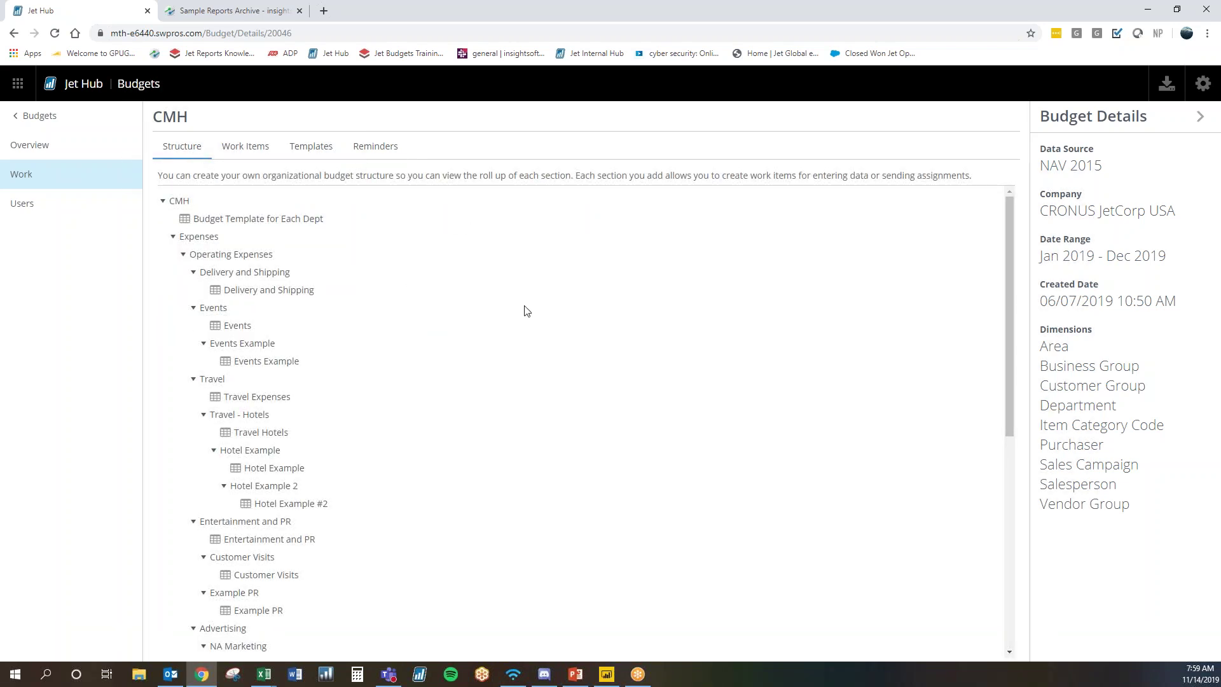
Examine the details of the Budget Template for Each Dept and Entertainment and PR work items and the budget overview; return to the structure
click(258, 147)
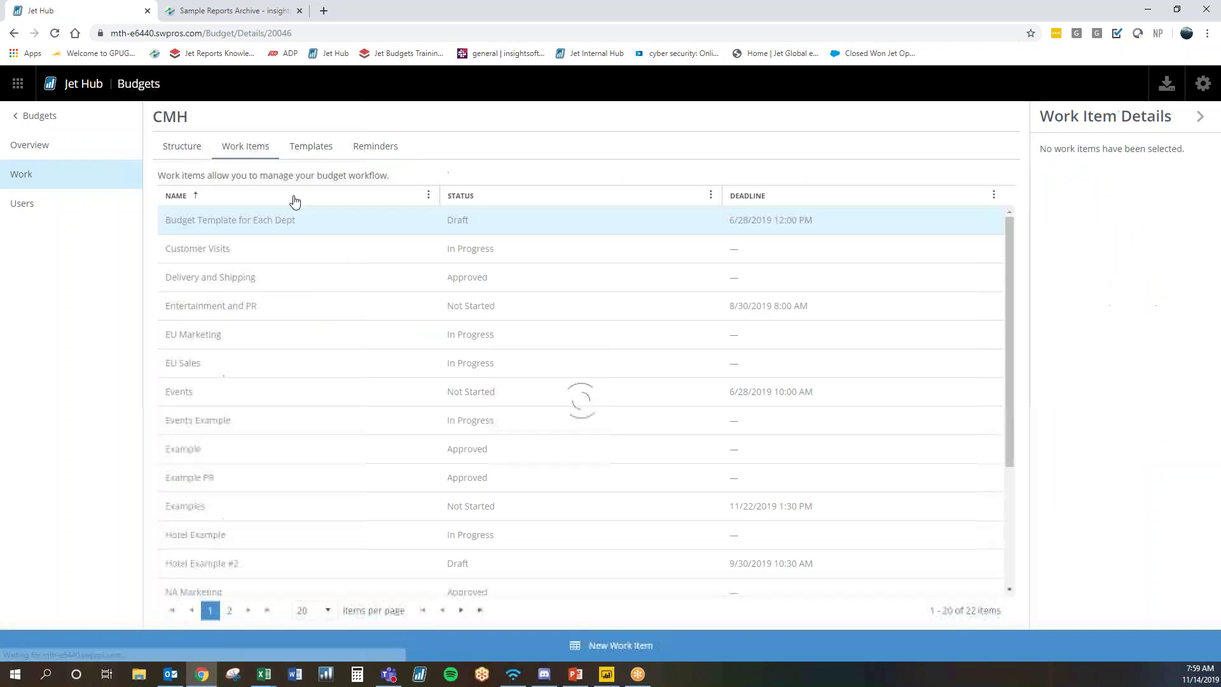
click(326, 227)
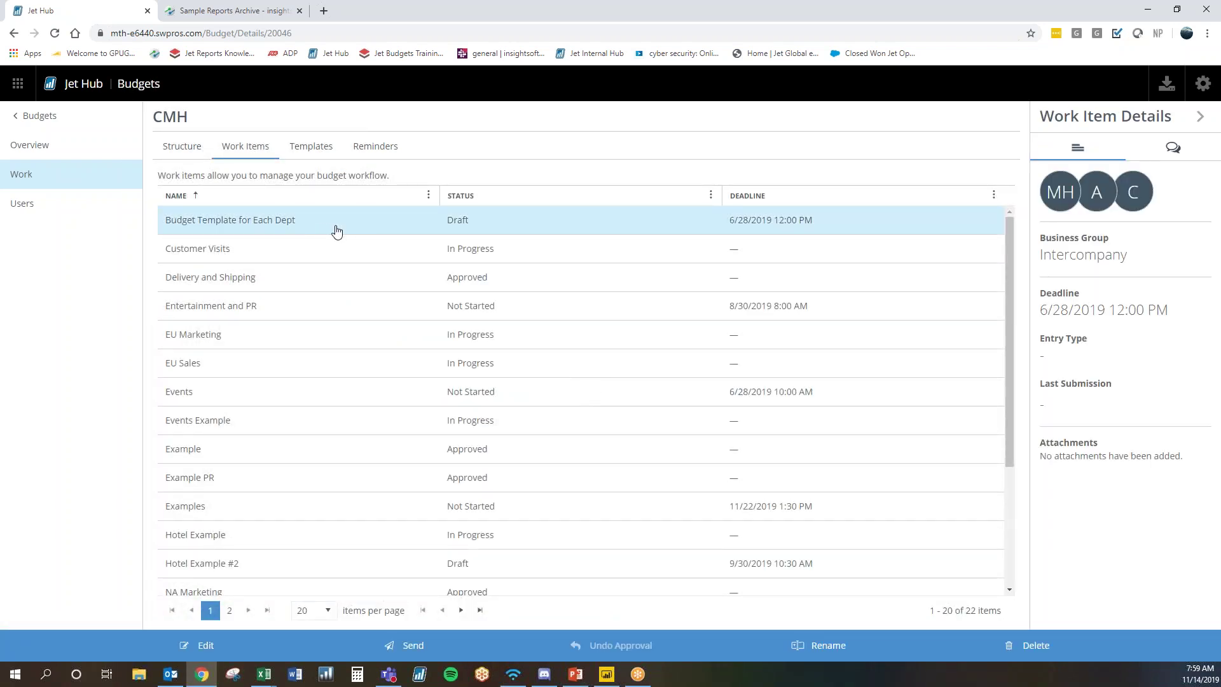
mouse_move(1090, 195)
click(332, 311)
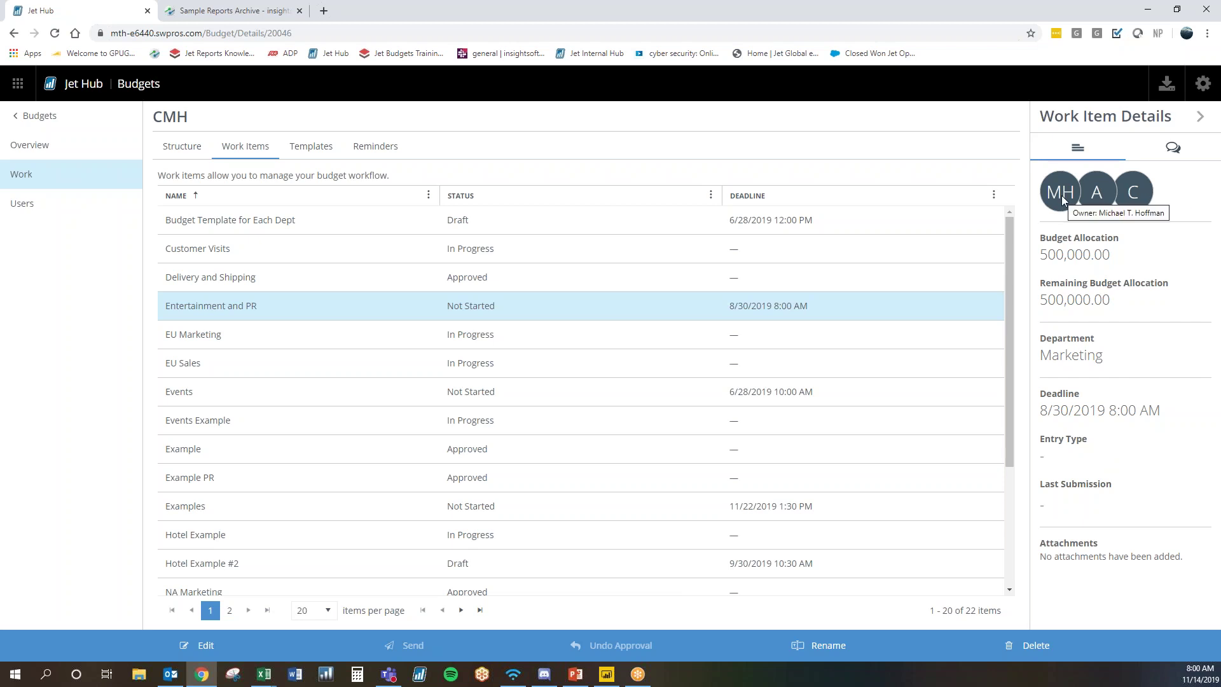
click(78, 153)
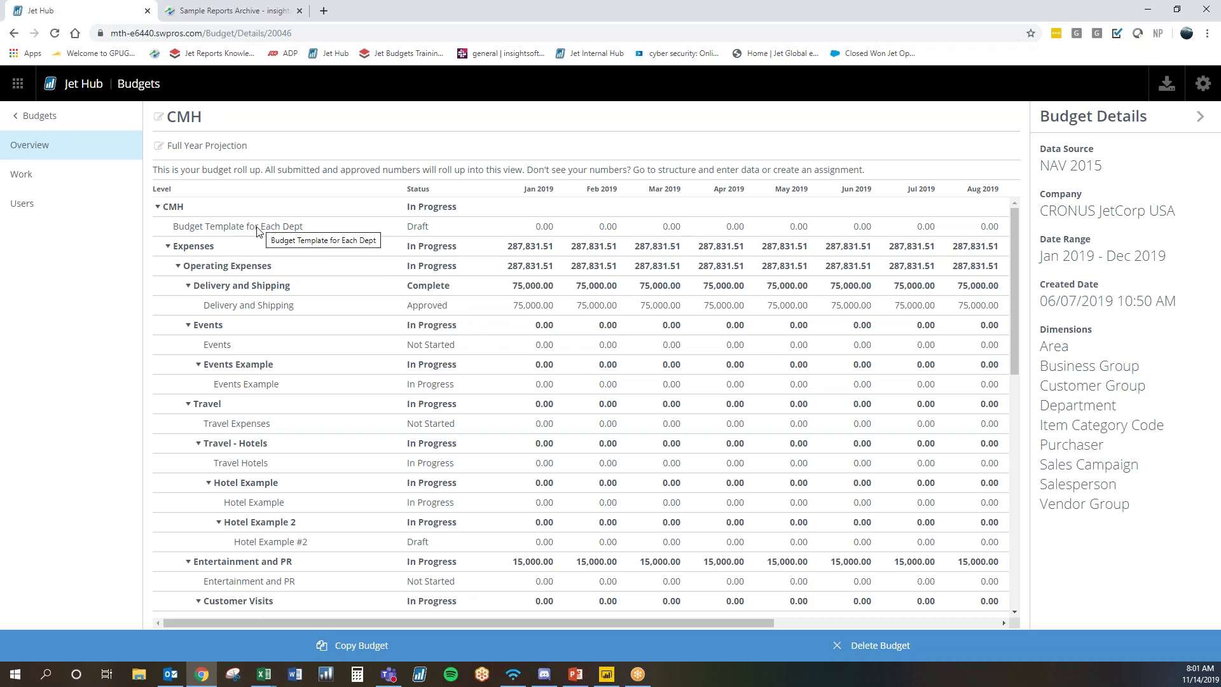
click(100, 189)
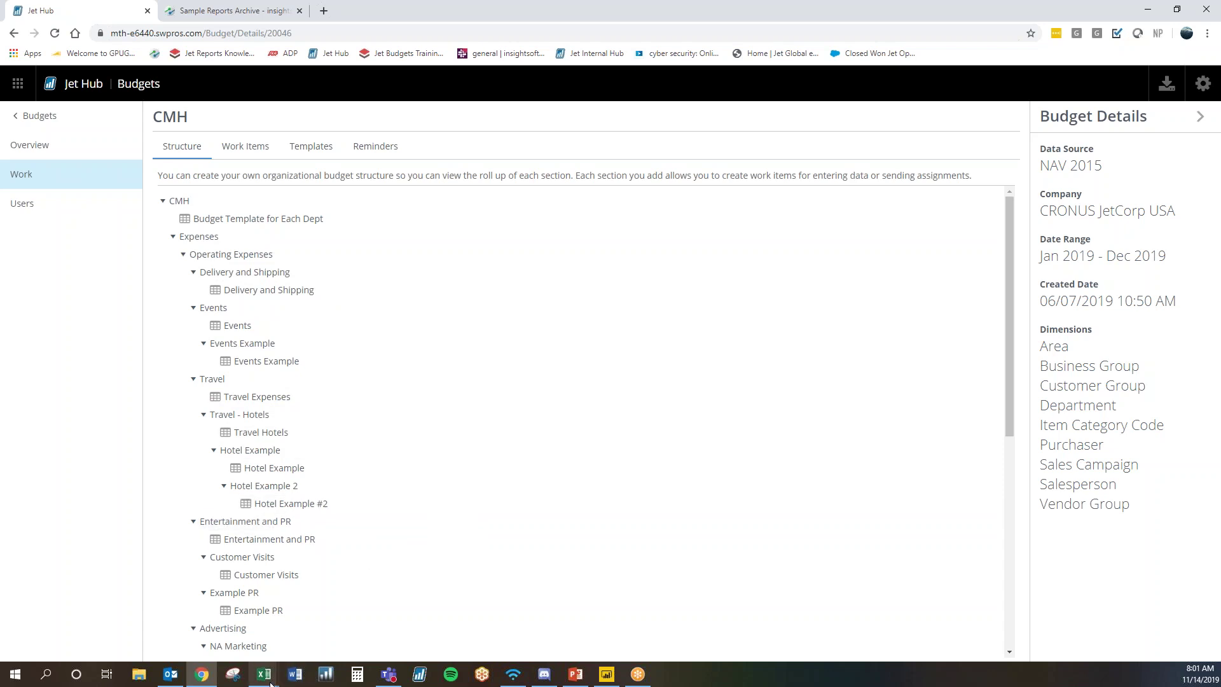
Switch to the Headcounts workbook in Excel and widen column E on Sales Per Manager so its labels fit
mouse_move(271, 684)
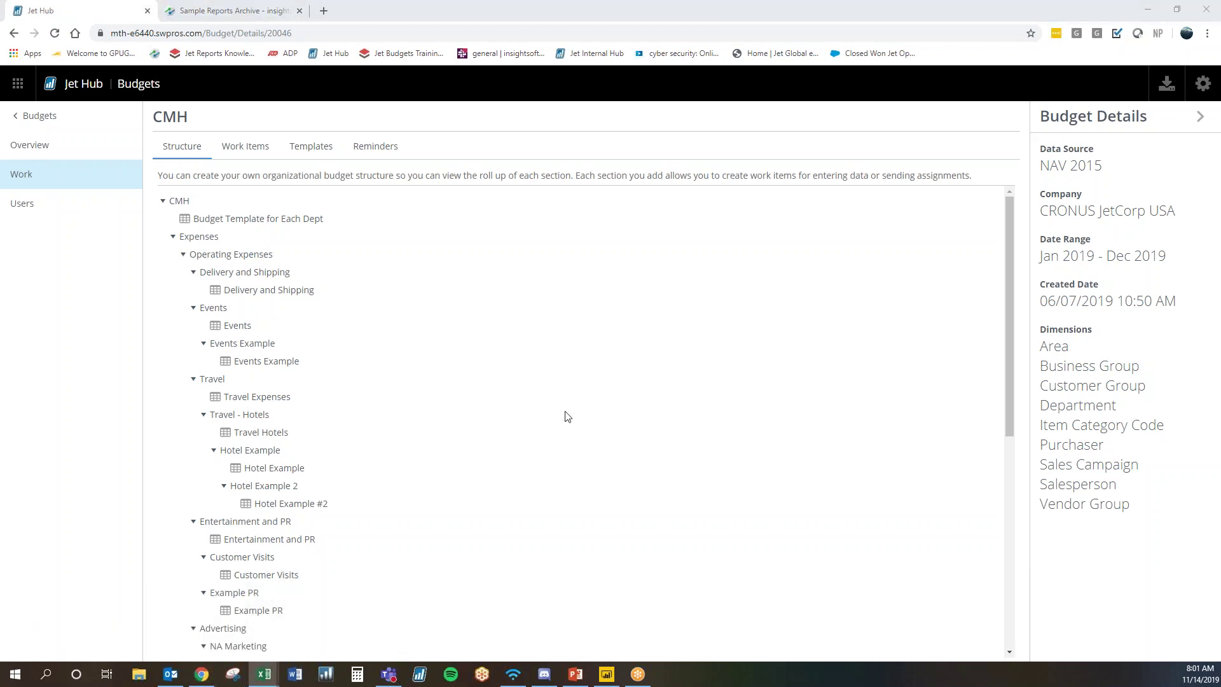
key(alt+Tab)
click(553, 182)
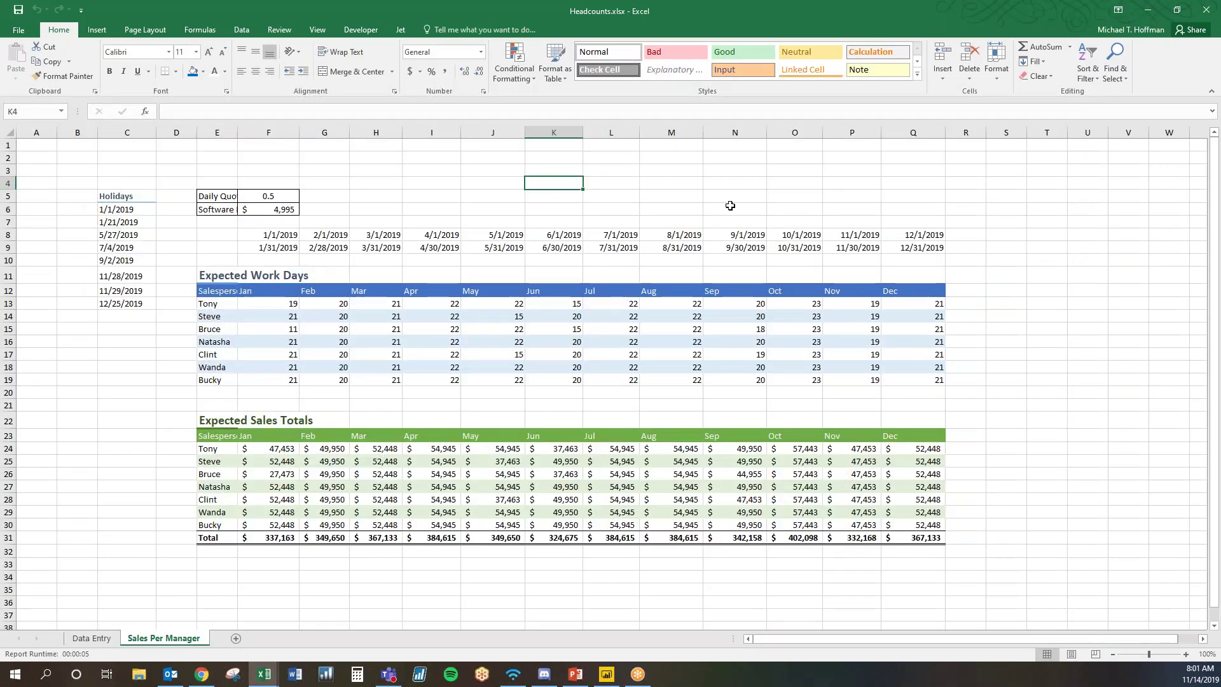
drag(237, 132, 280, 133)
click(515, 188)
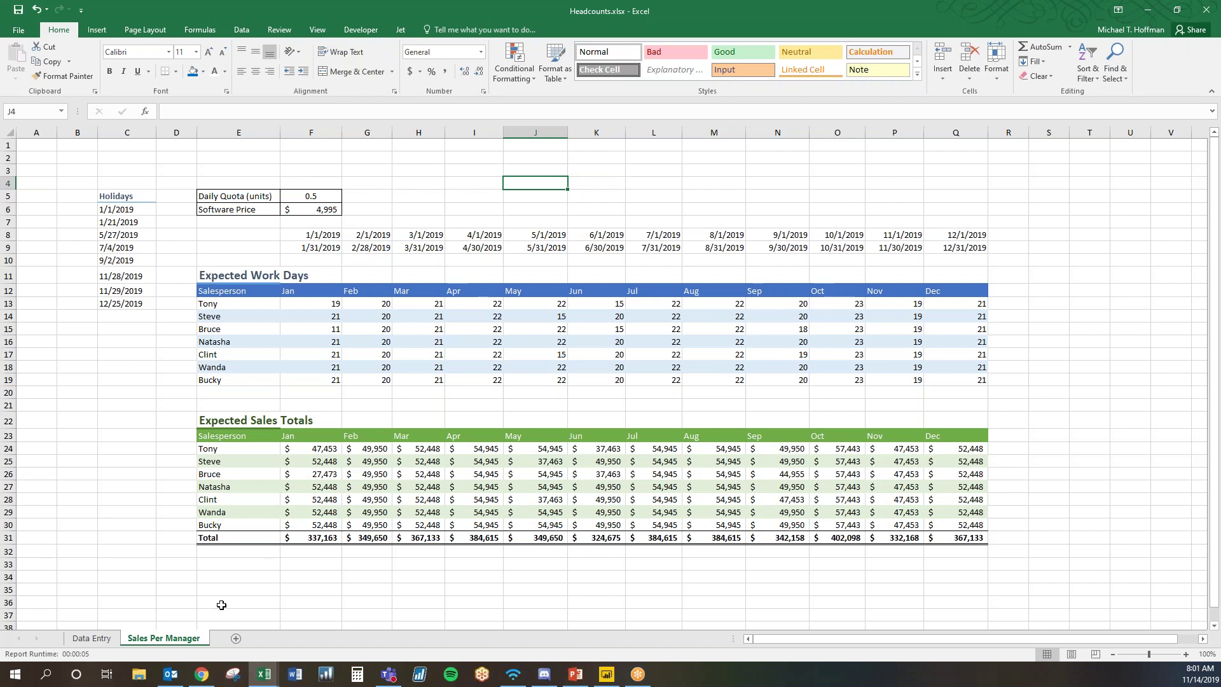
On Data Entry, link January 2018 of the segment 00 row to the first salesperson's Jan expected sales total on Sales Per Manager
click(92, 639)
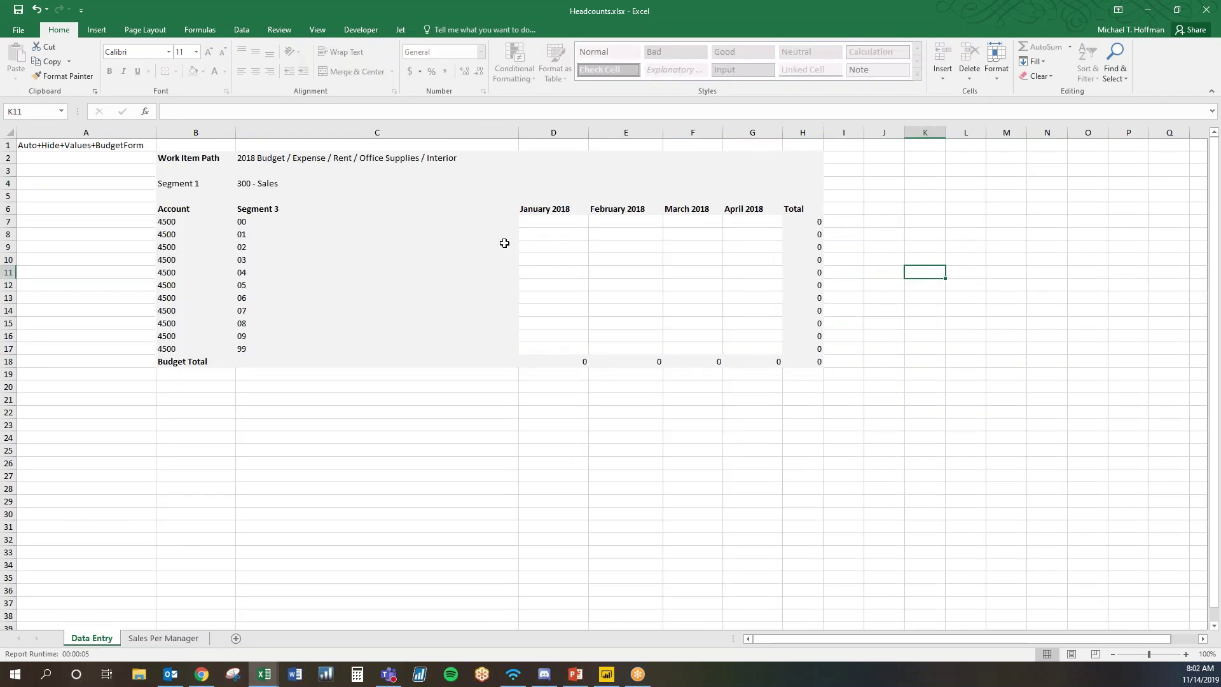
click(552, 219)
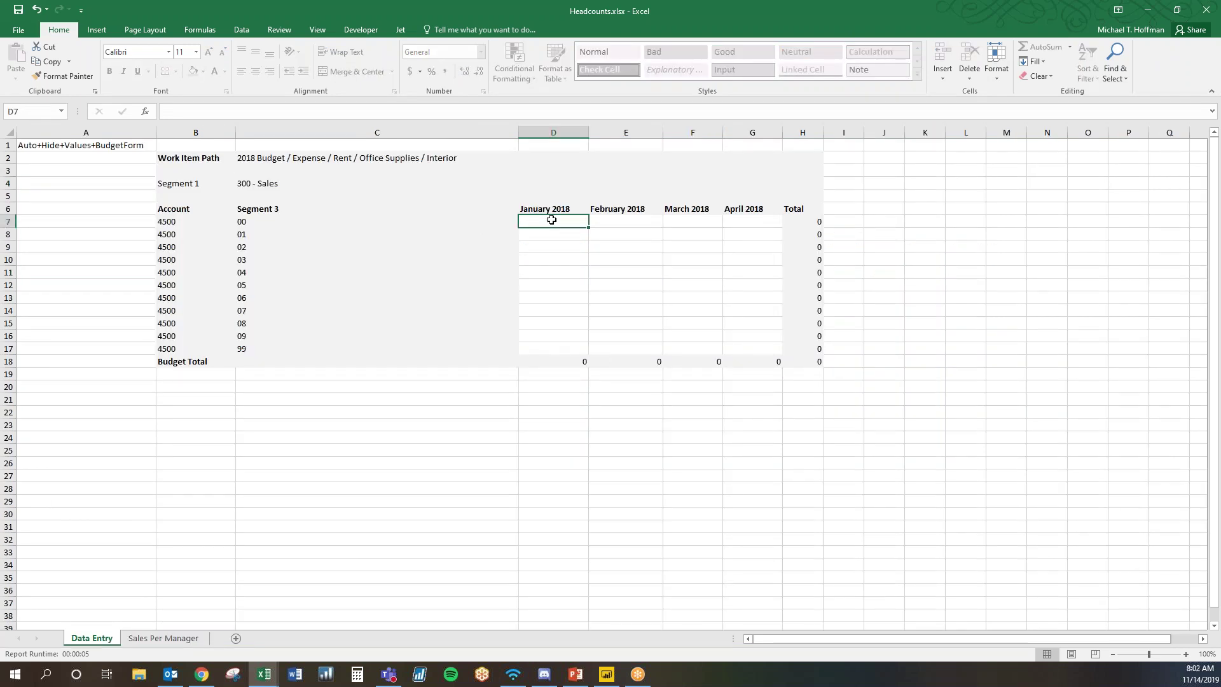
text(=)
click(191, 624)
key(F2)
key(BackSpace)
key(BackSpace)
key(BackSpace)
key(BackSpace)
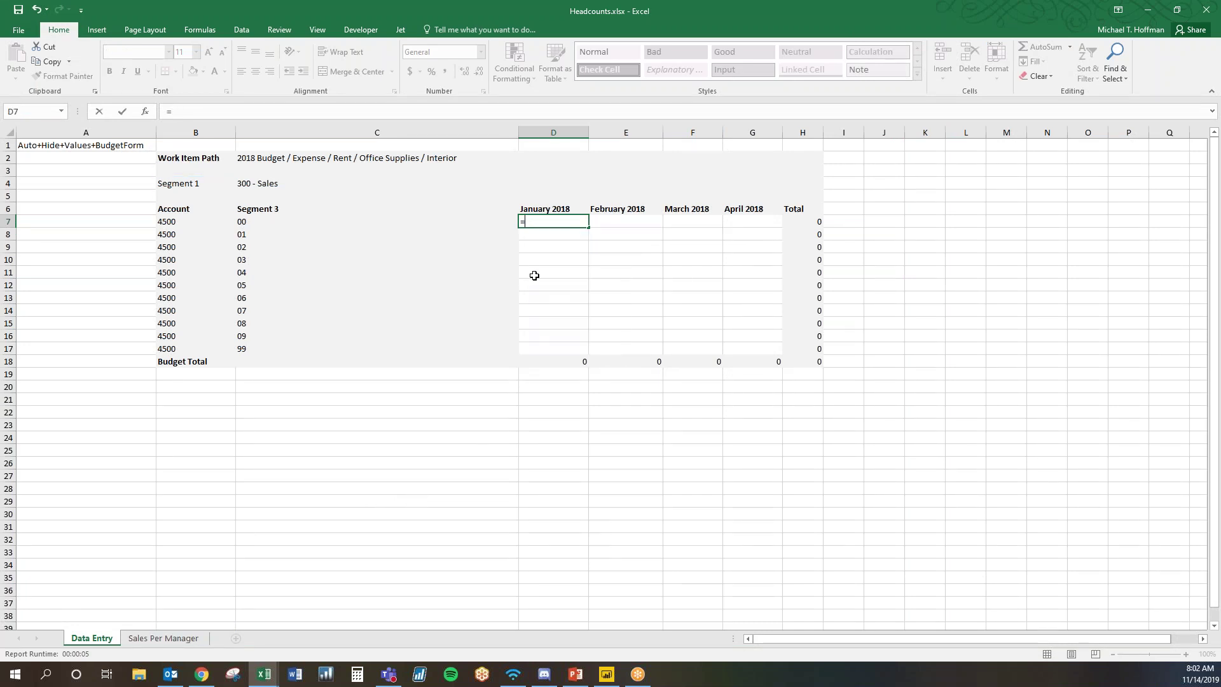
text(=)
click(163, 637)
click(314, 450)
key(Return)
Fill the January 2018 link formula across through April 2018 and down to the segment 05 row
click(572, 221)
drag(588, 228, 787, 291)
click(885, 247)
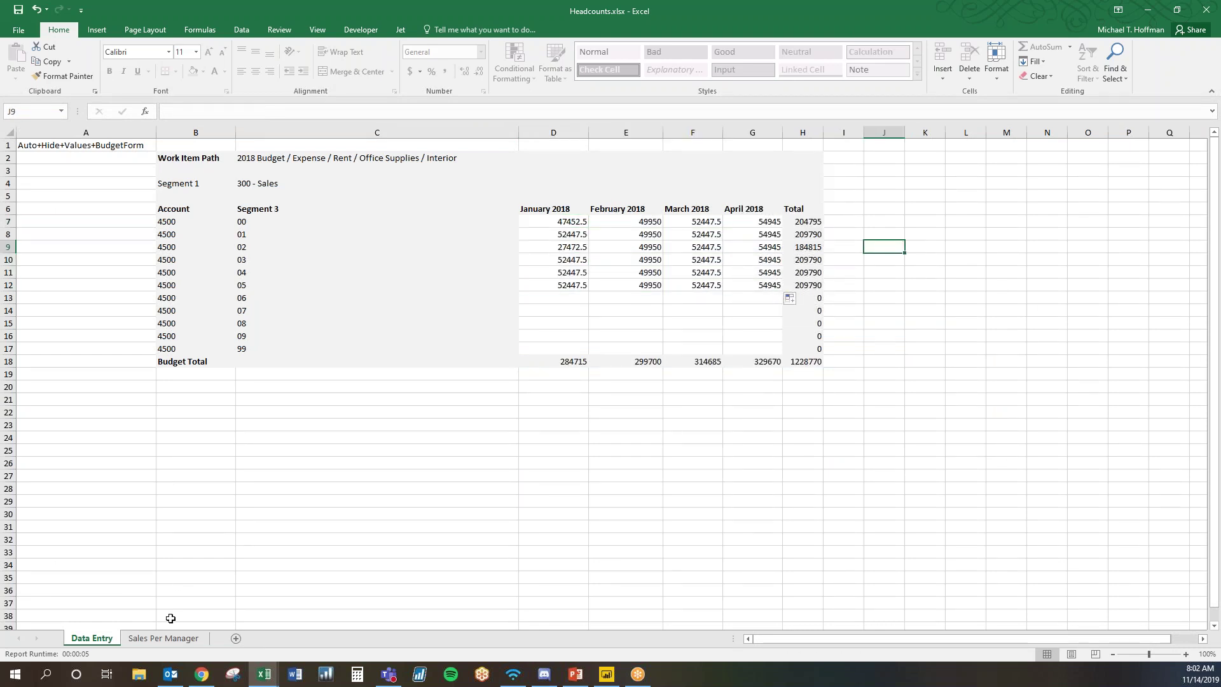
Set the Daily Quota (units) on the Sales Per Manager sheet to 0.7
click(177, 639)
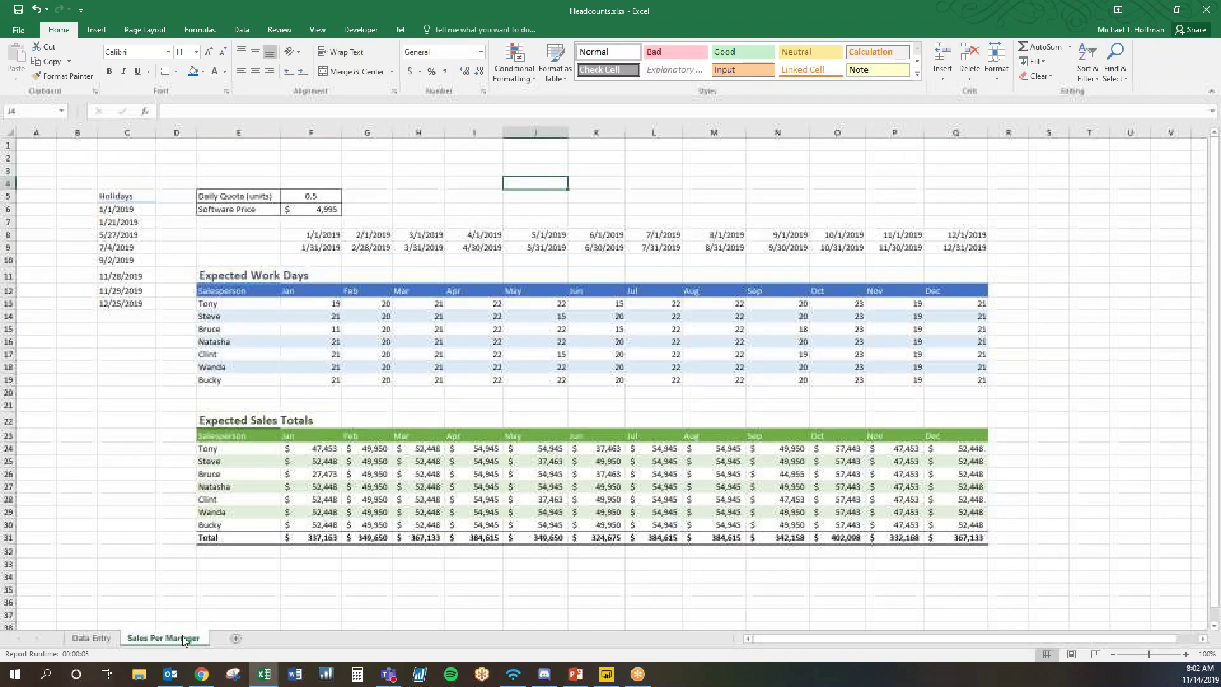
click(315, 196)
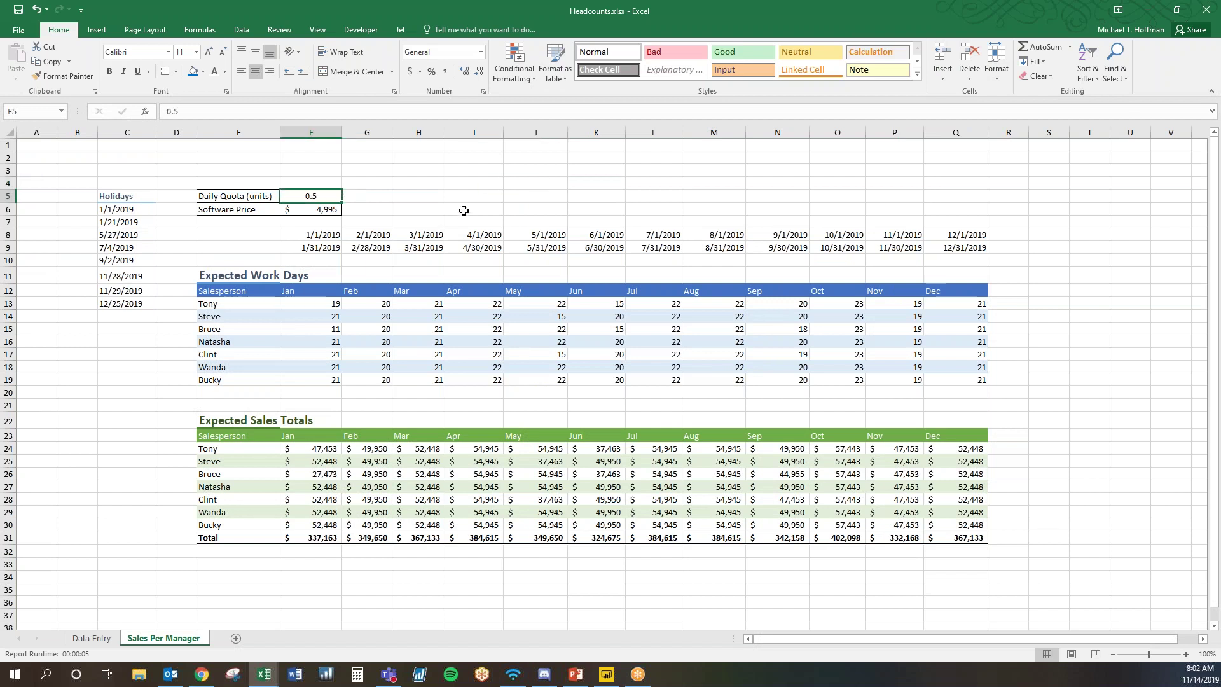
text(0.7)
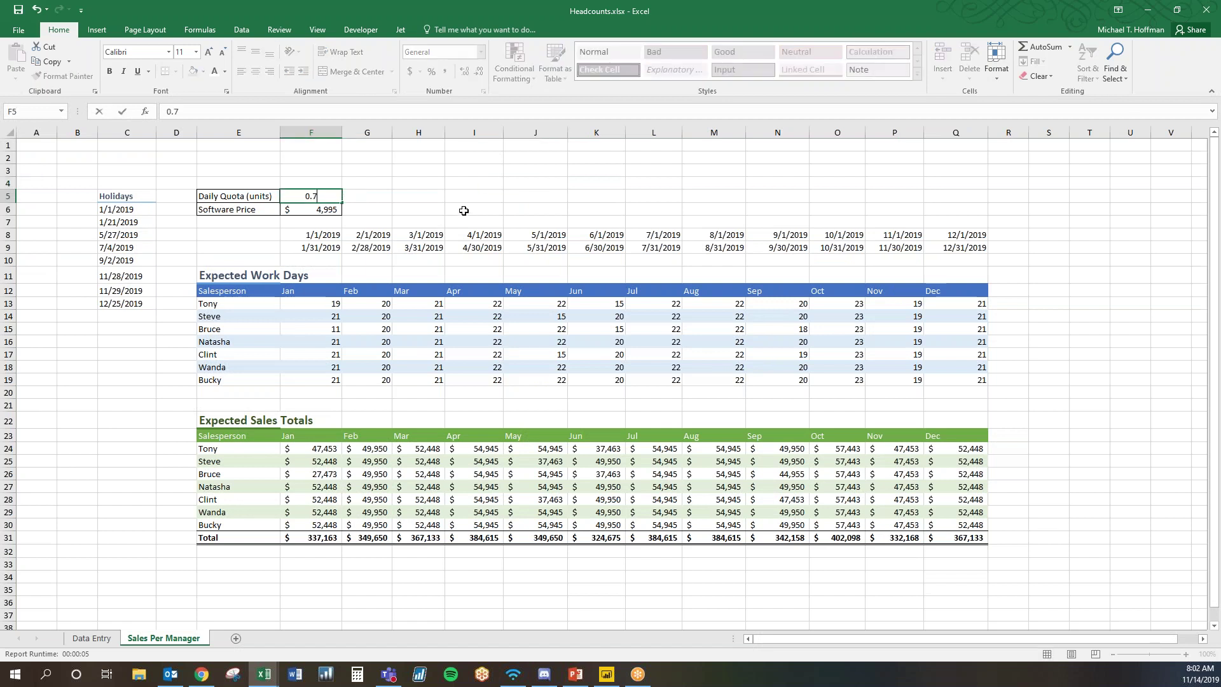
key(Return)
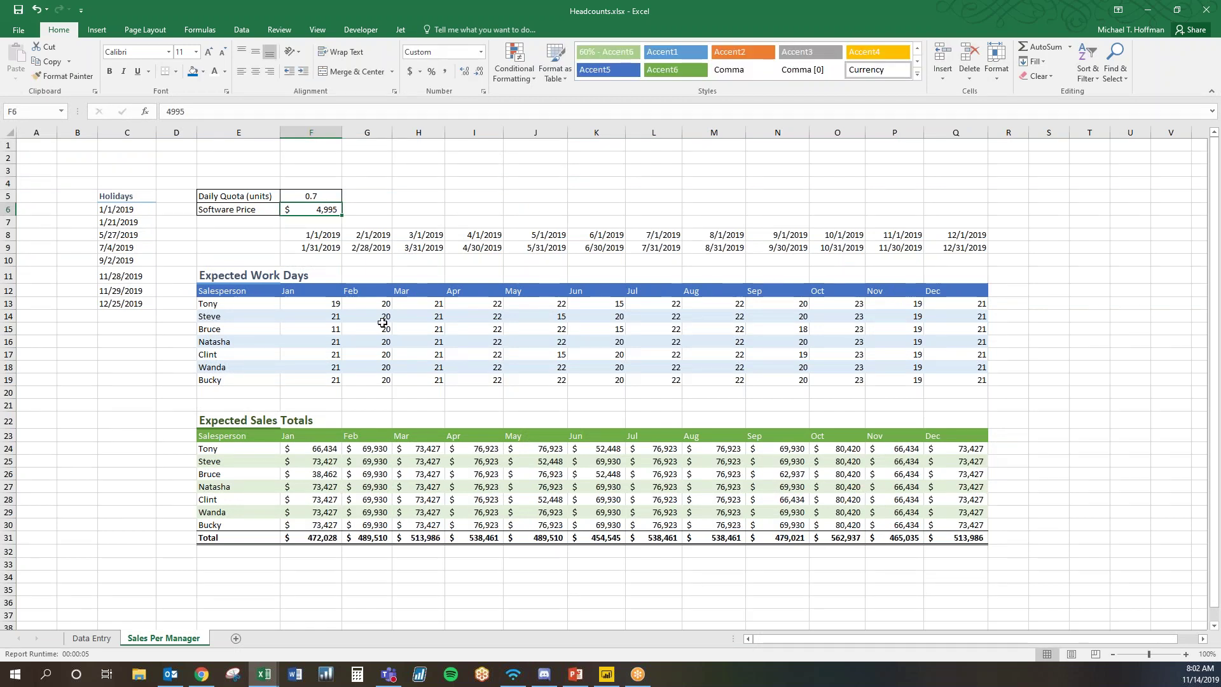
Set the third salesperson's expected work days for Jan to 15
click(323, 331)
text(15)
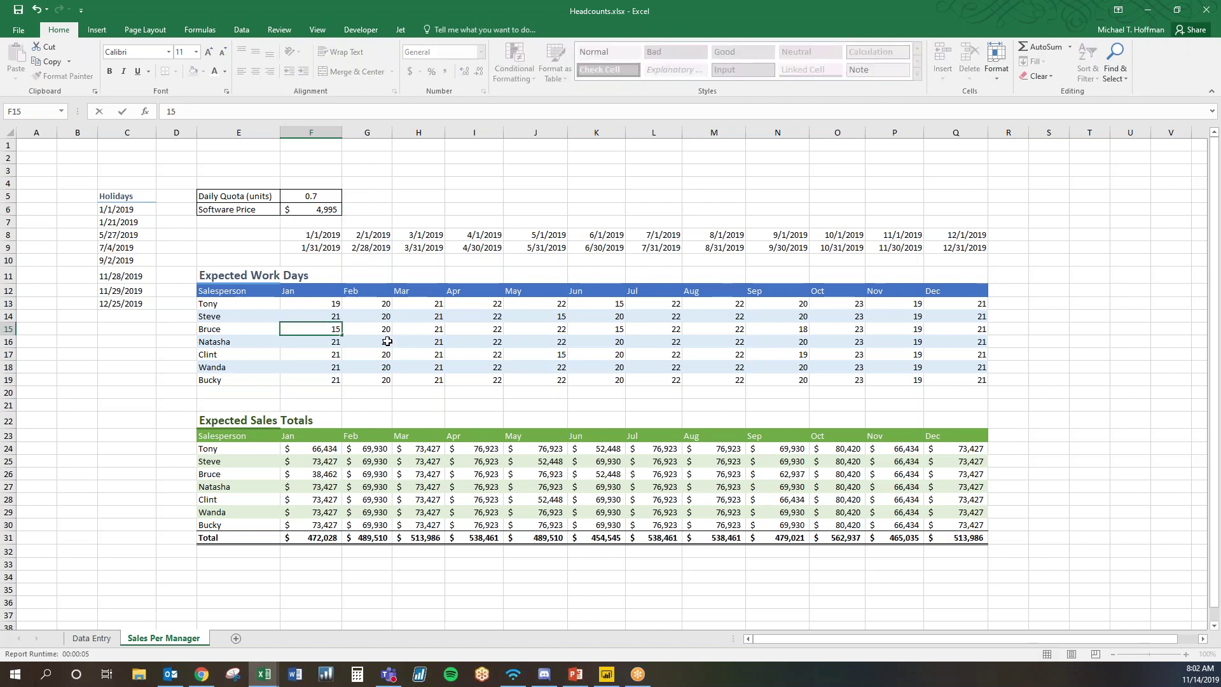
key(Return)
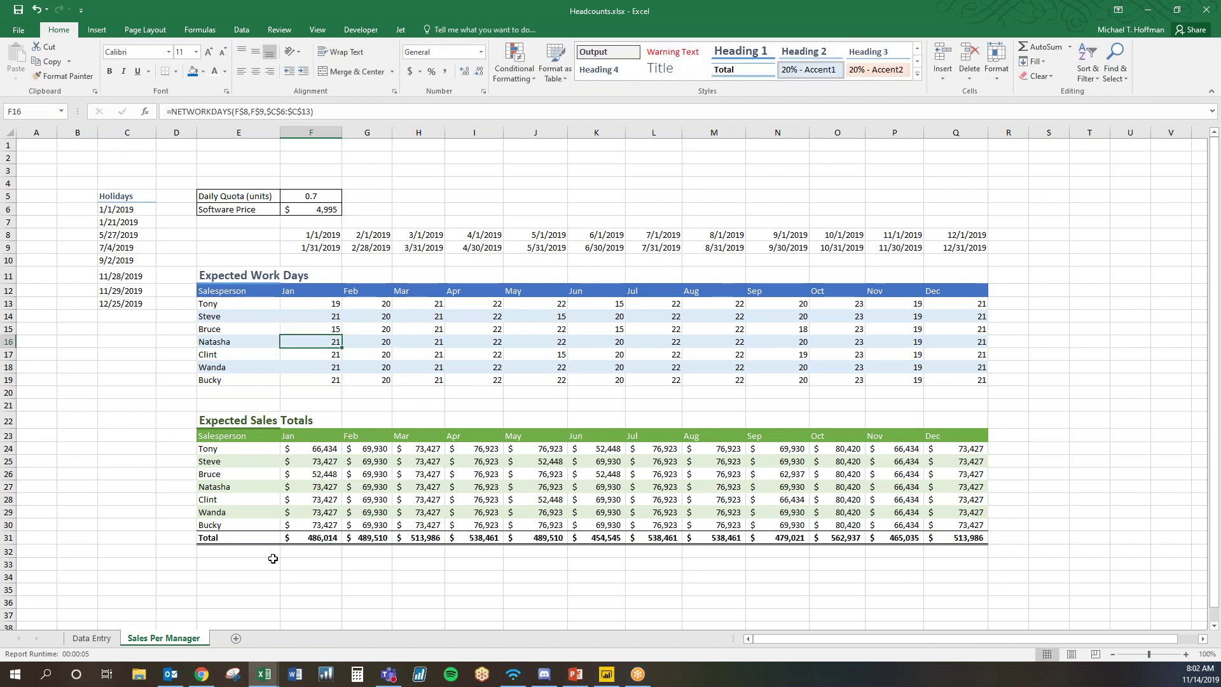
Compare the linked Data Entry amounts with the Sales Per Manager sheet and display the Jet commands
click(108, 640)
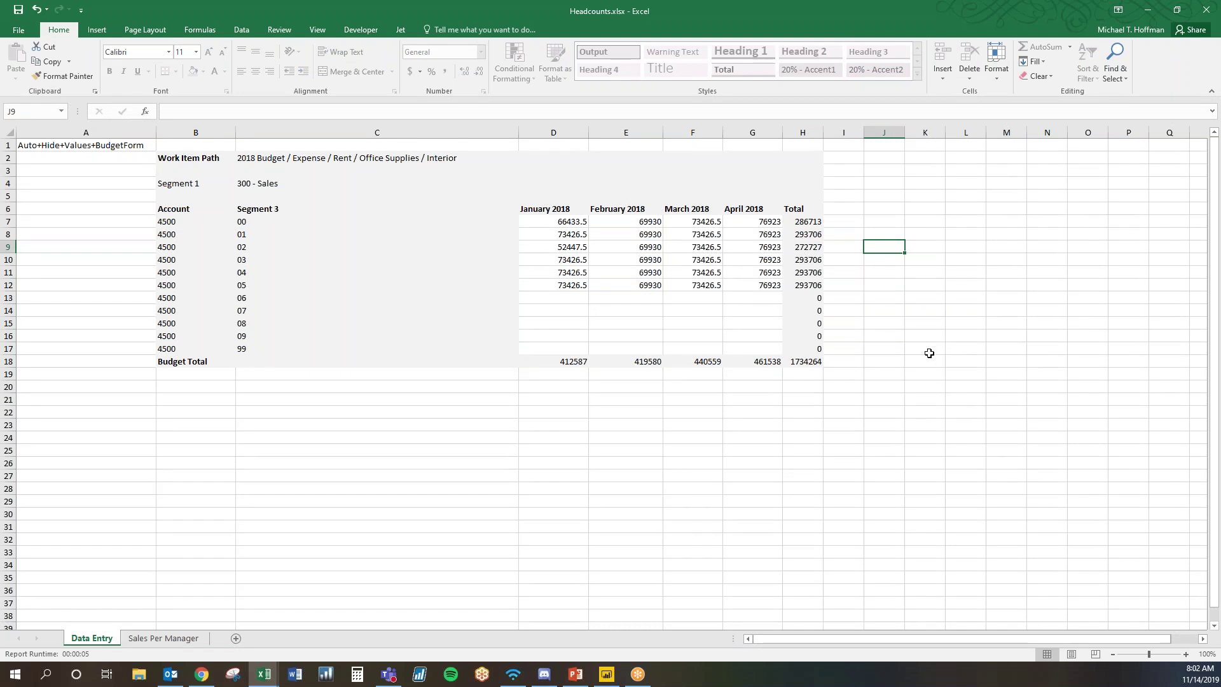
click(170, 639)
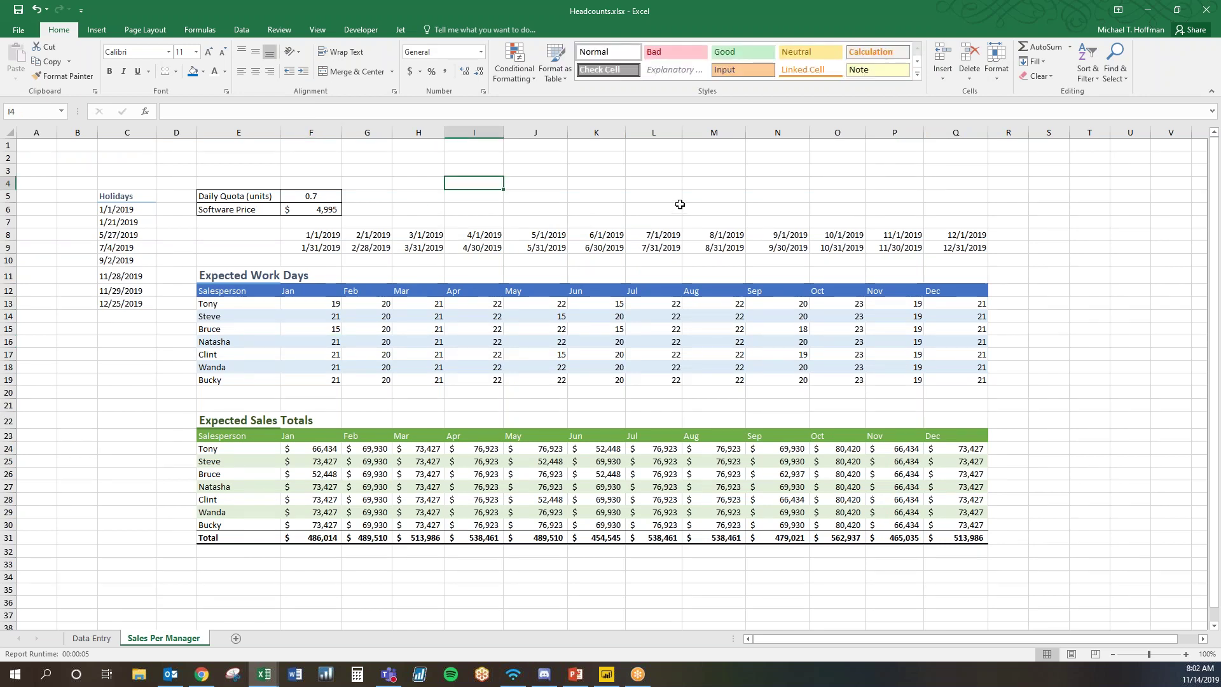
click(92, 639)
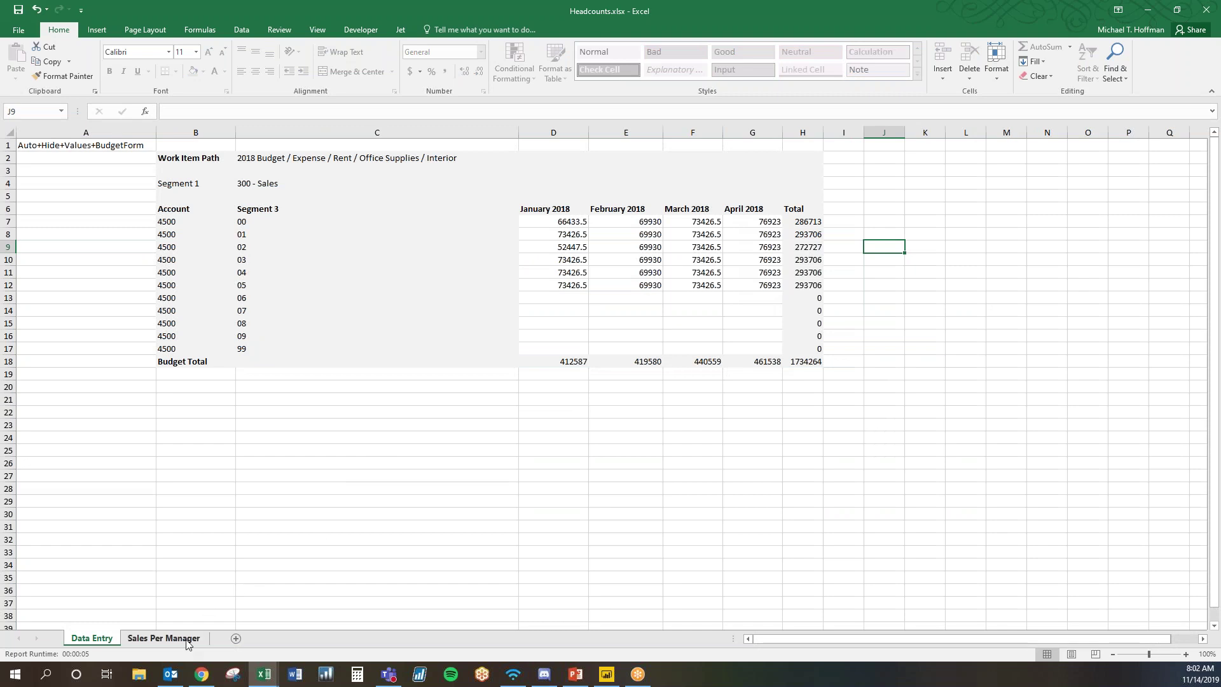
click(163, 638)
click(397, 30)
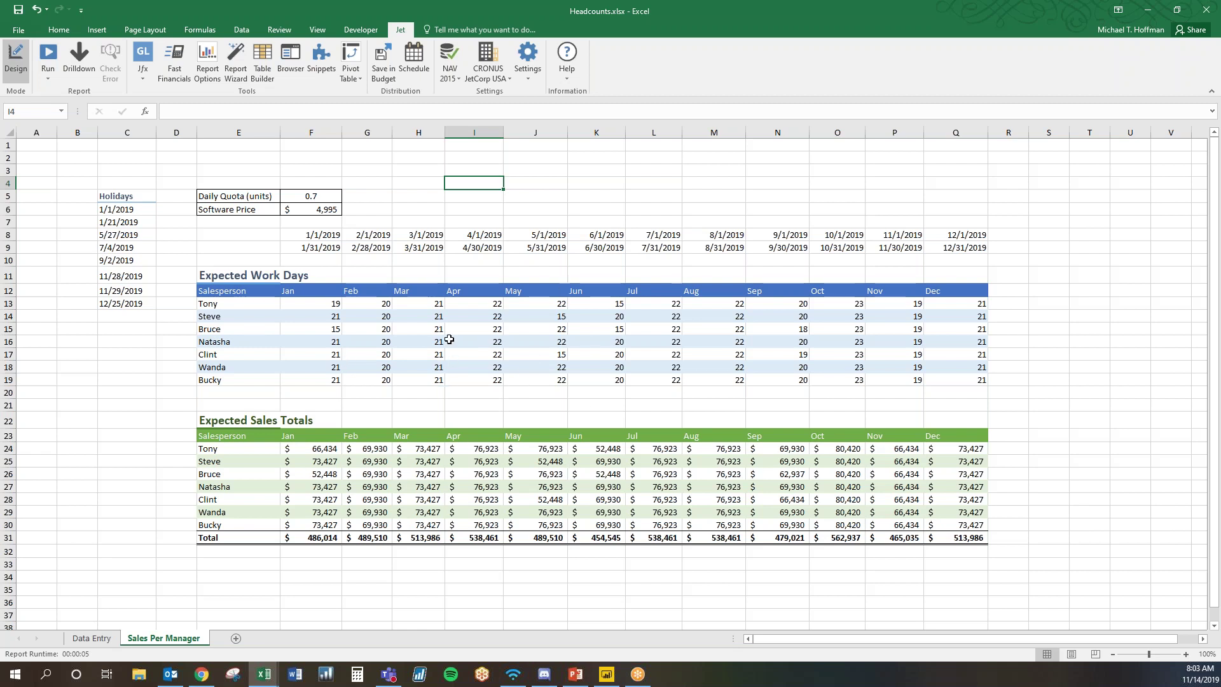
Switch to the Individual Payroll and Benefits workbook and examine the Cash - Payroll transaction details and both What-if columns on the Mar sheet
click(264, 681)
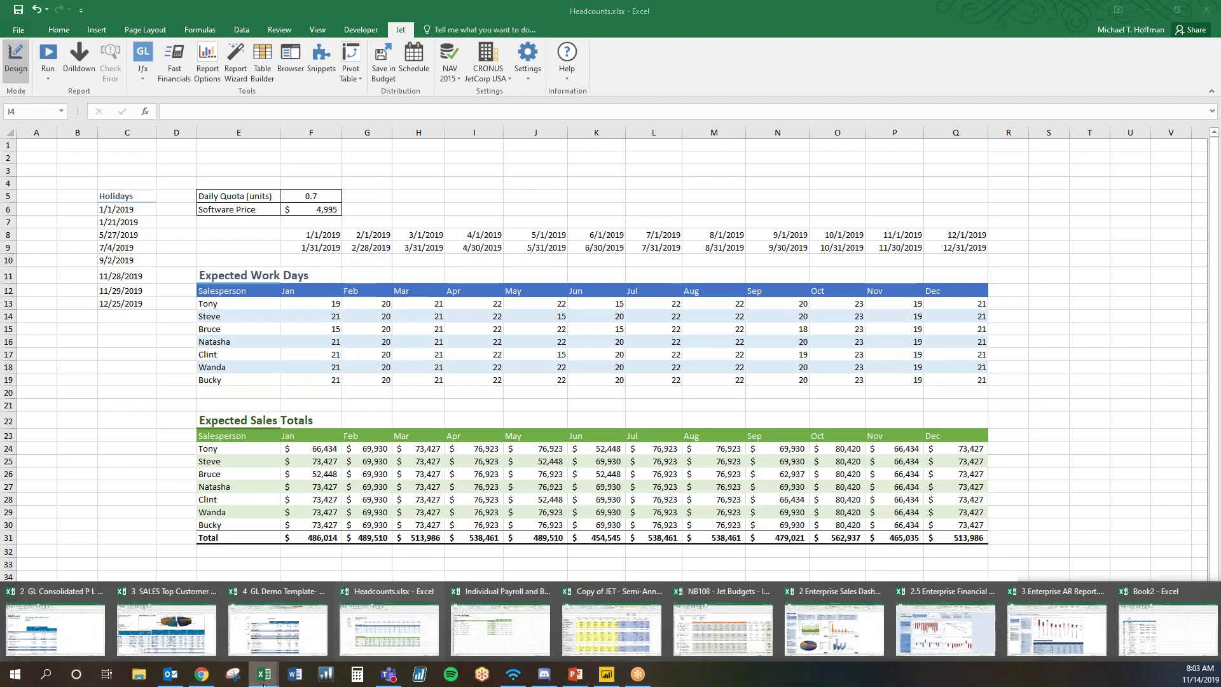
click(530, 626)
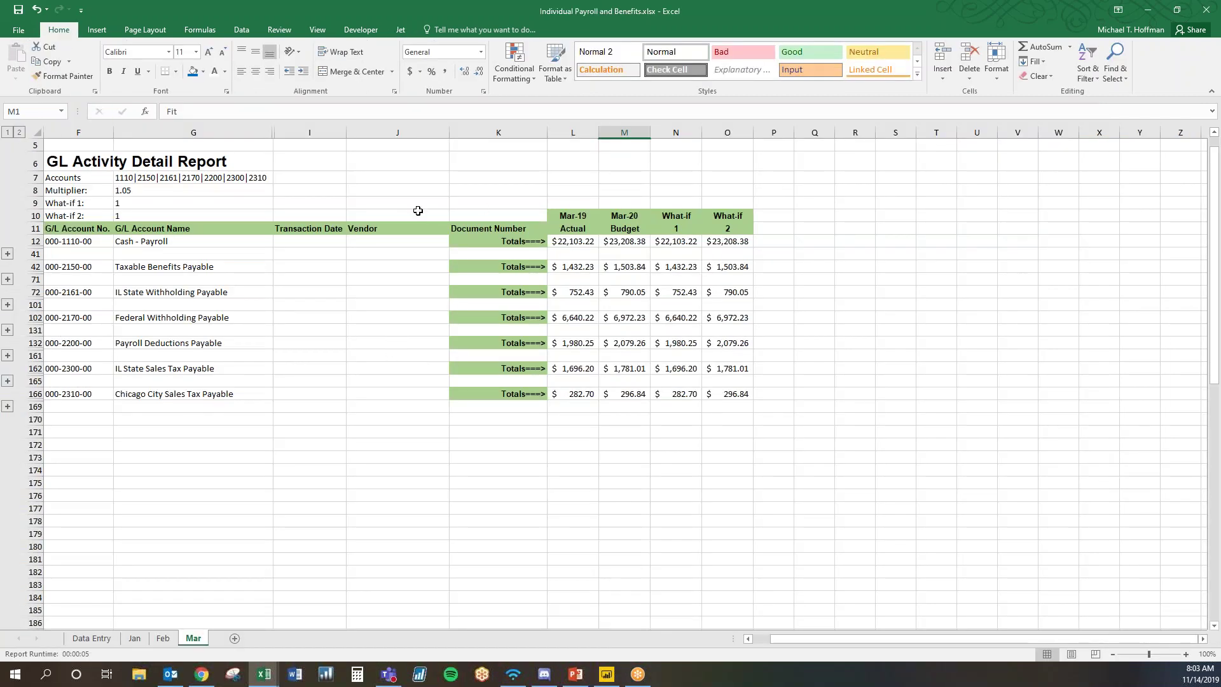
click(8, 253)
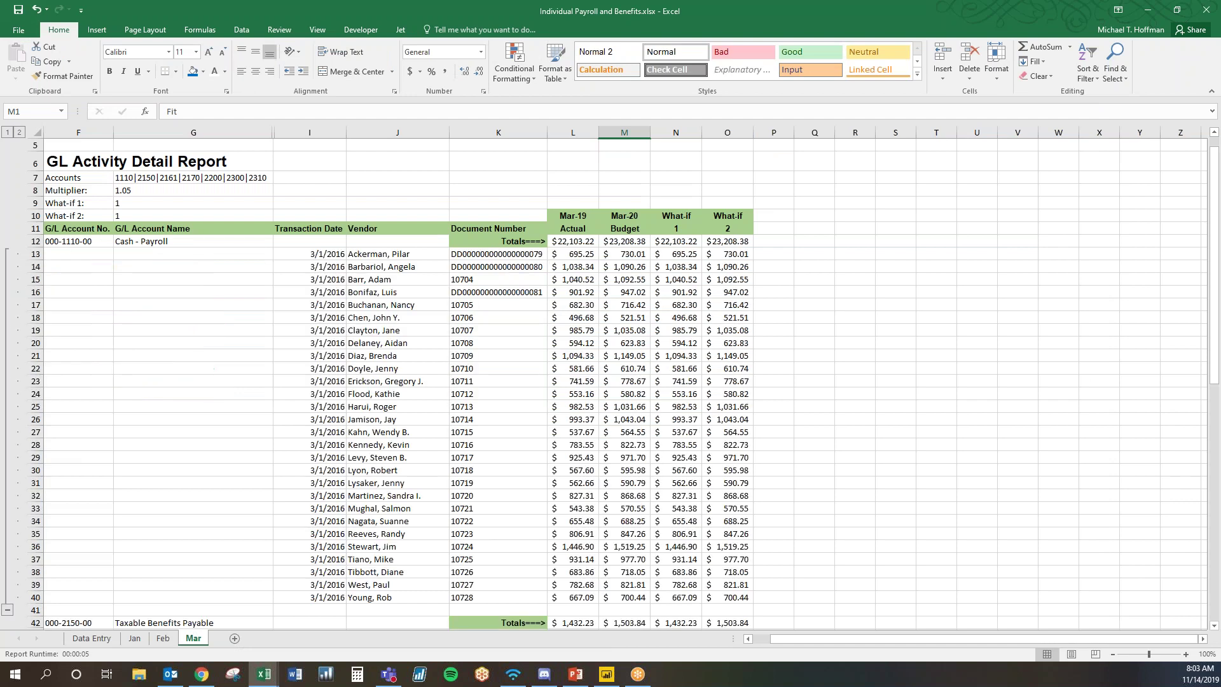
click(7, 610)
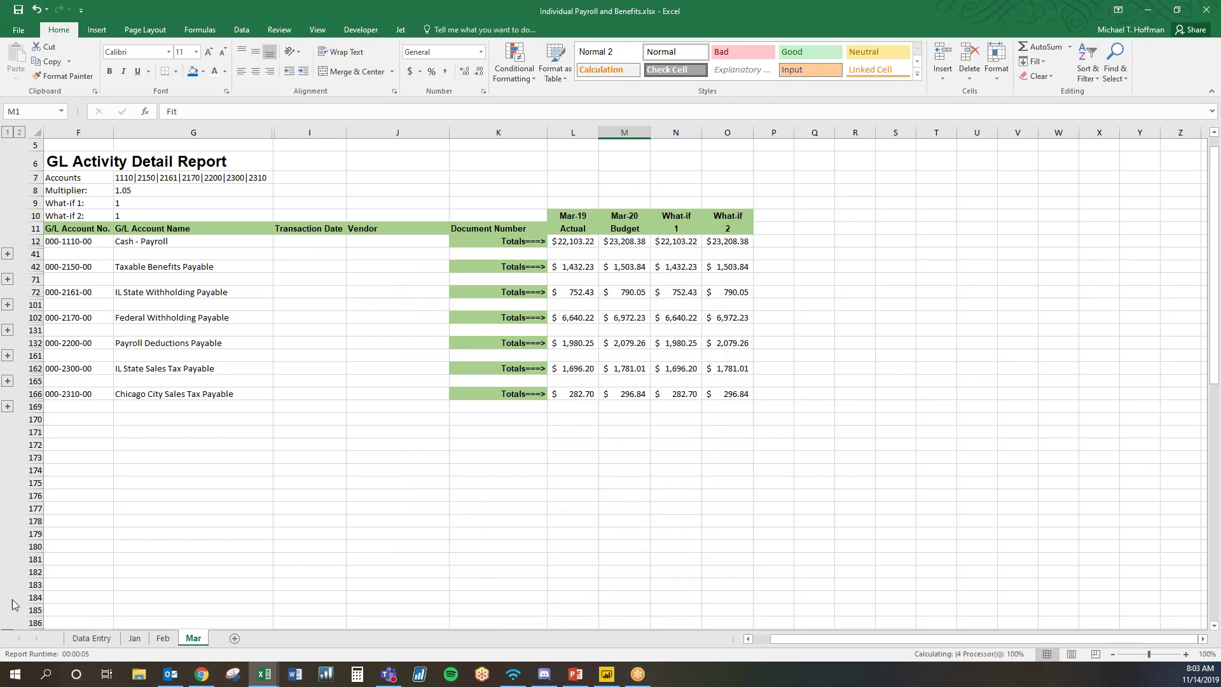
click(675, 131)
click(727, 132)
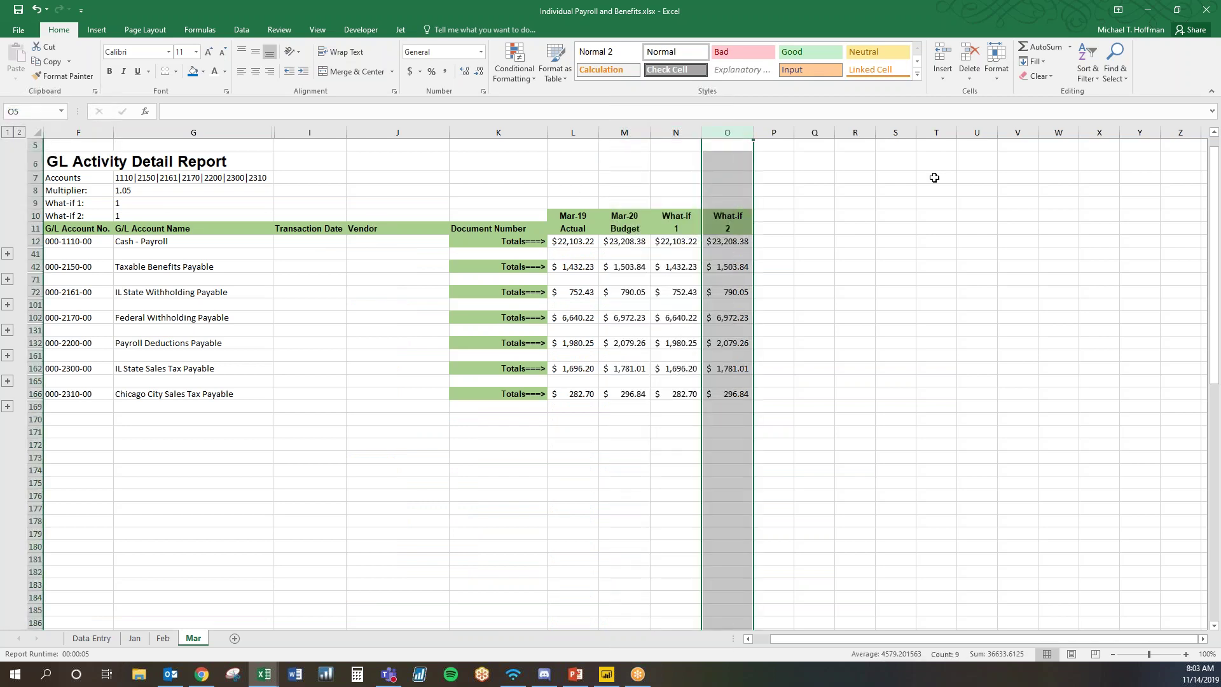
click(896, 161)
Set the Mar sheet's Multiplier to 1.15 and What-if 1 to 1.25
click(181, 191)
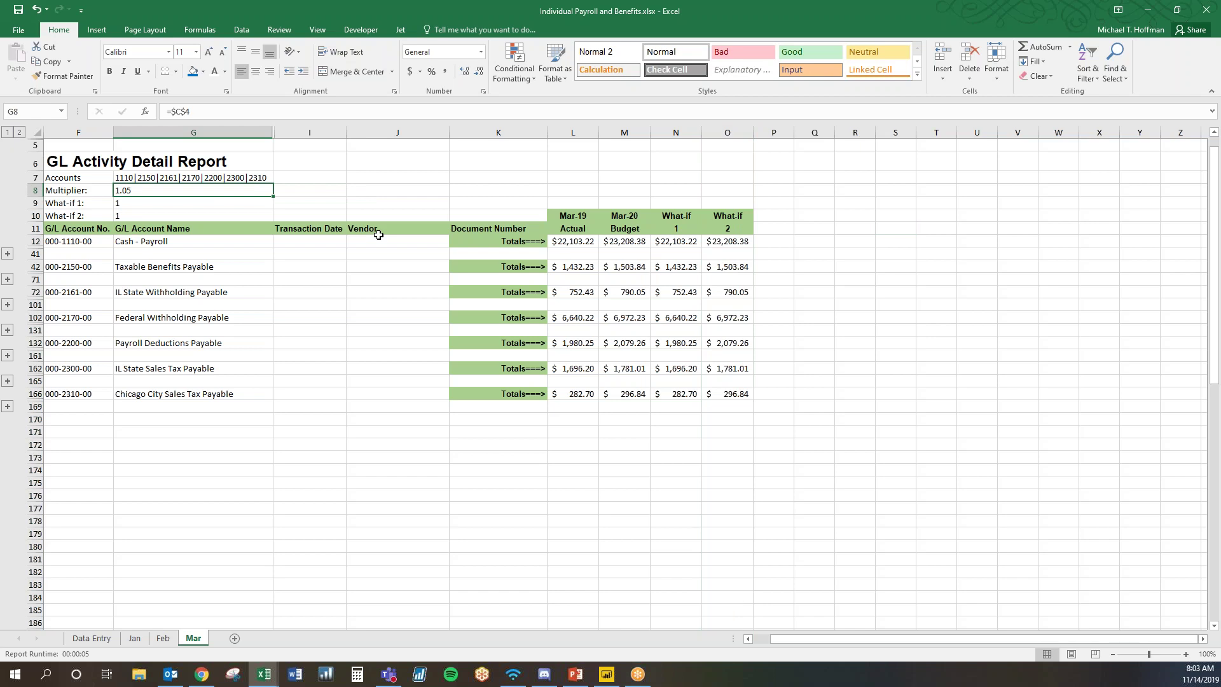
text(1)
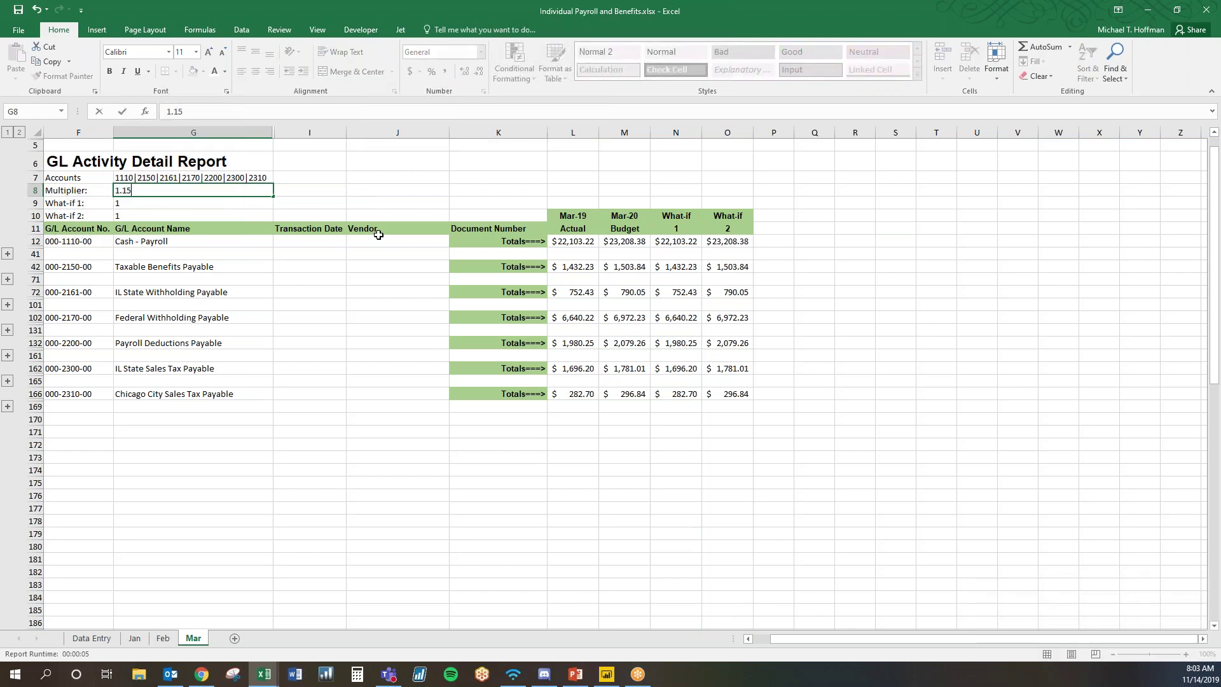
key(Return)
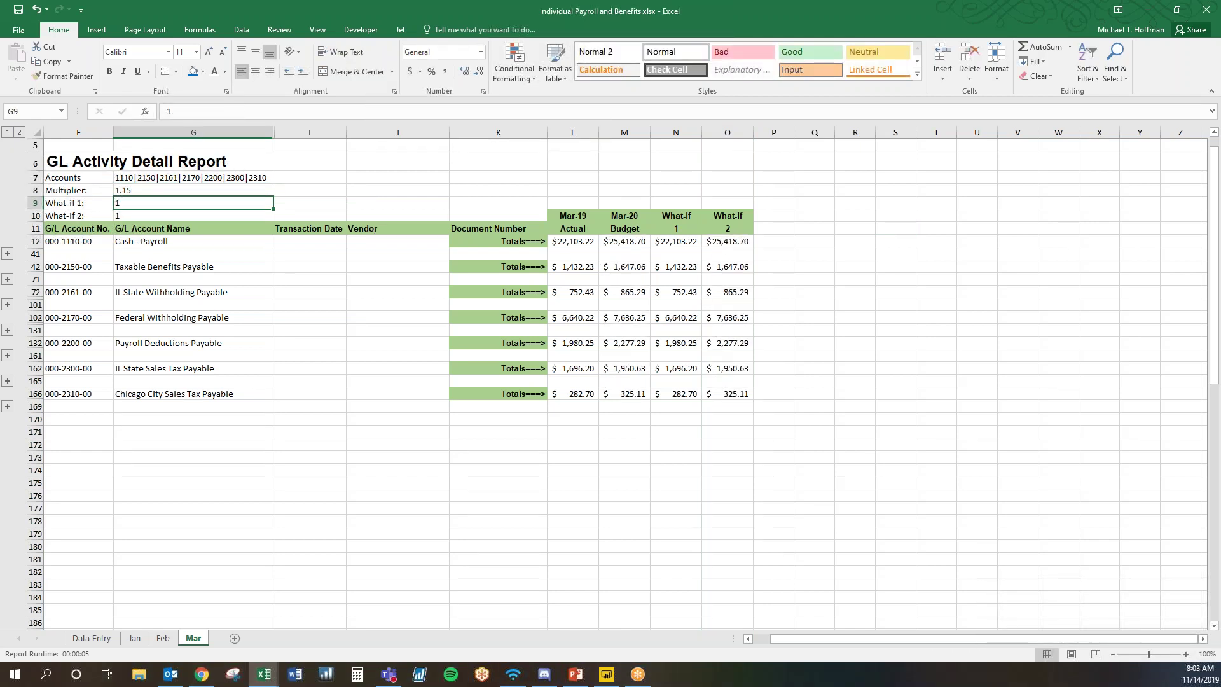
text(1.25)
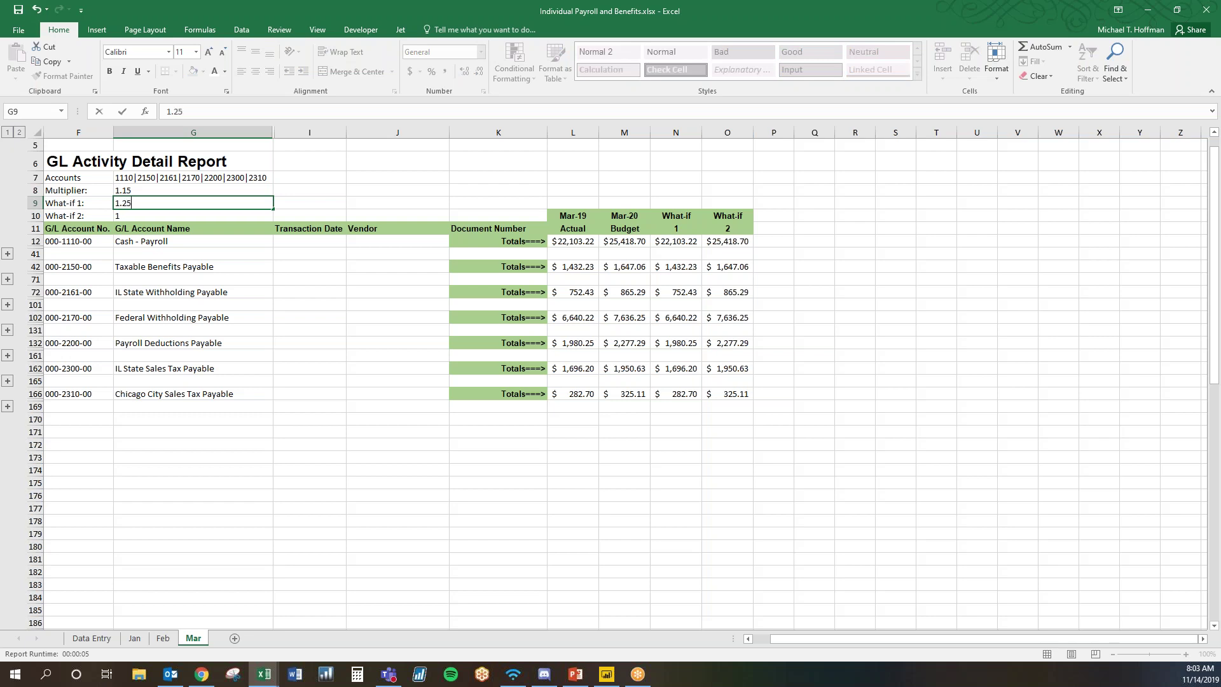
key(Return)
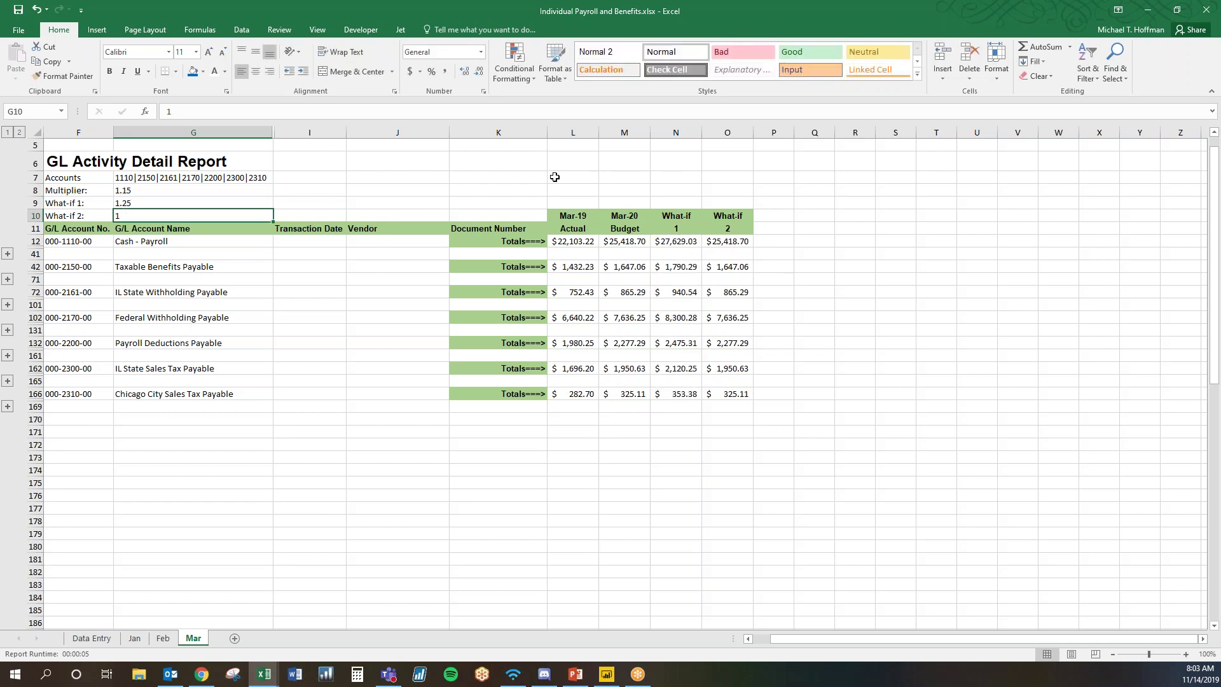
Review the payroll budget on the Data Entry sheet, and then switch to the Copy of JET - Semi-Annual Review workbook
click(91, 638)
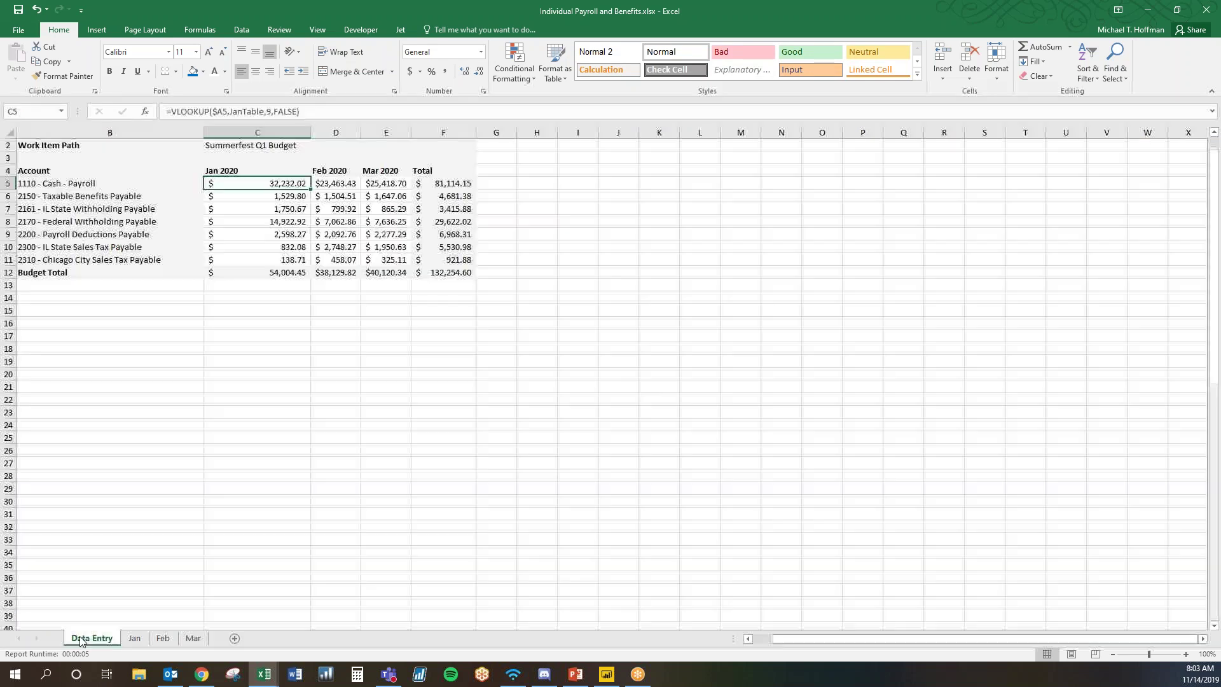
click(677, 243)
click(193, 638)
click(396, 30)
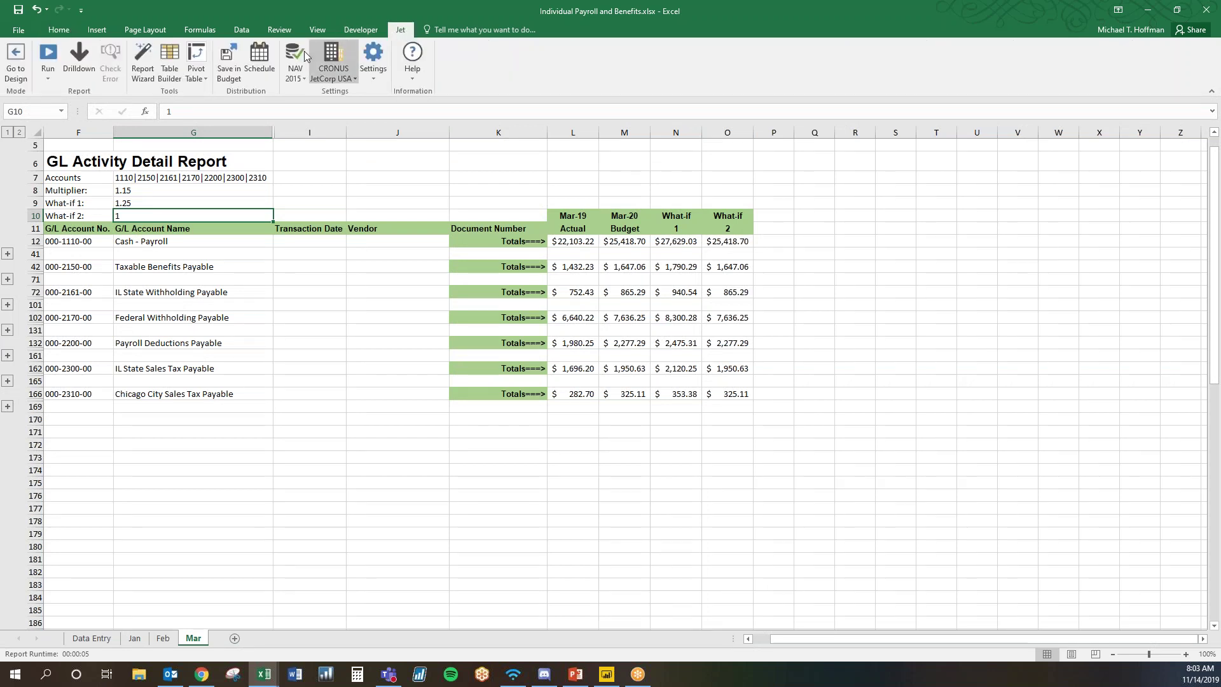
click(266, 672)
click(612, 630)
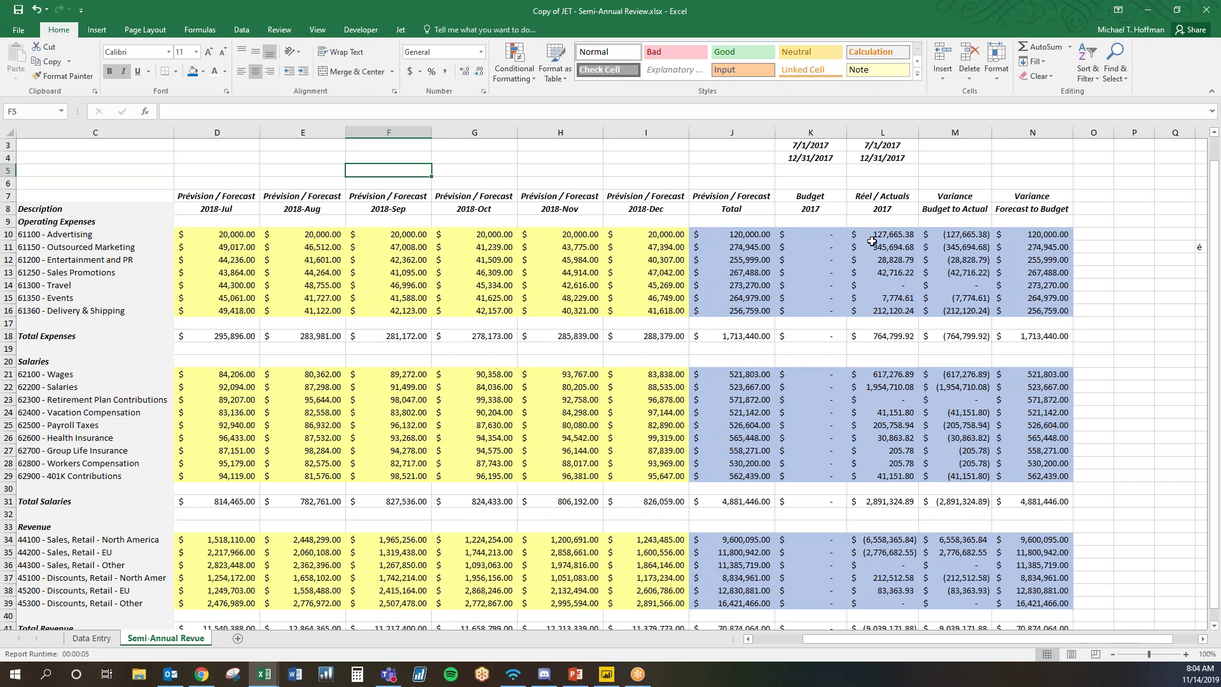
Examine the 2017 Actuals and Budget amounts of several expense accounts on the Semi-Annual Revue sheet, then display the Jet commands
click(914, 235)
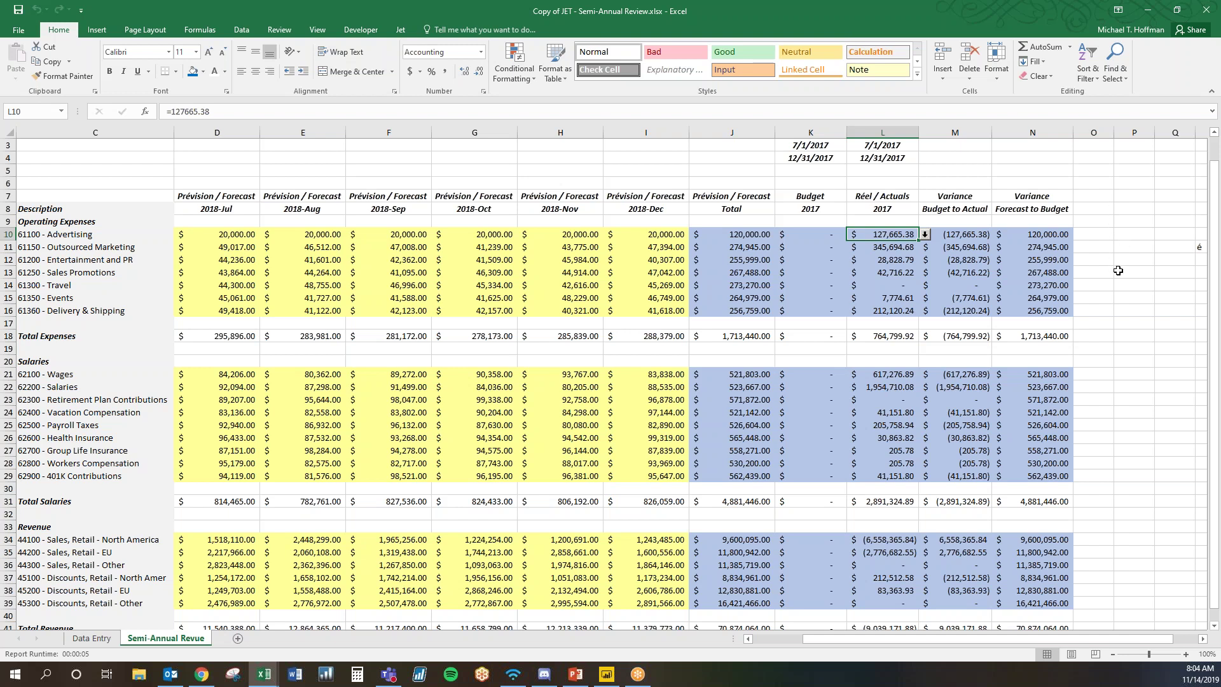
scroll(1118, 265, down, 4)
scroll(1119, 280, up, 4)
click(901, 250)
click(900, 260)
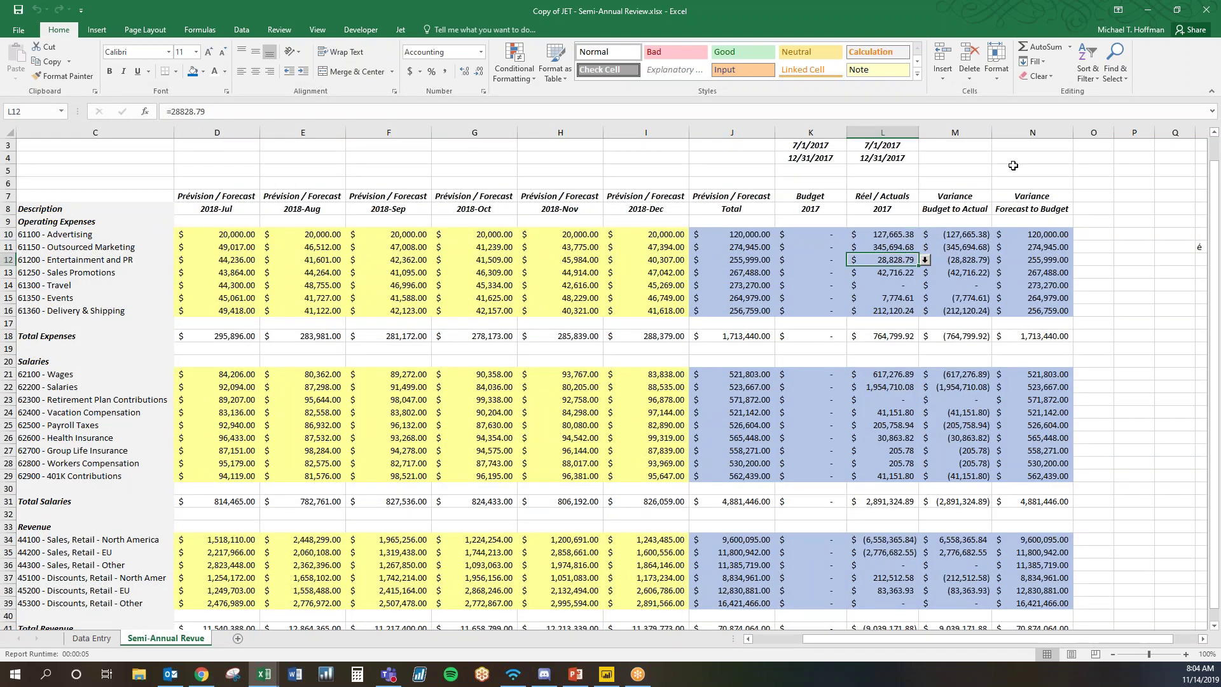
click(824, 237)
click(820, 257)
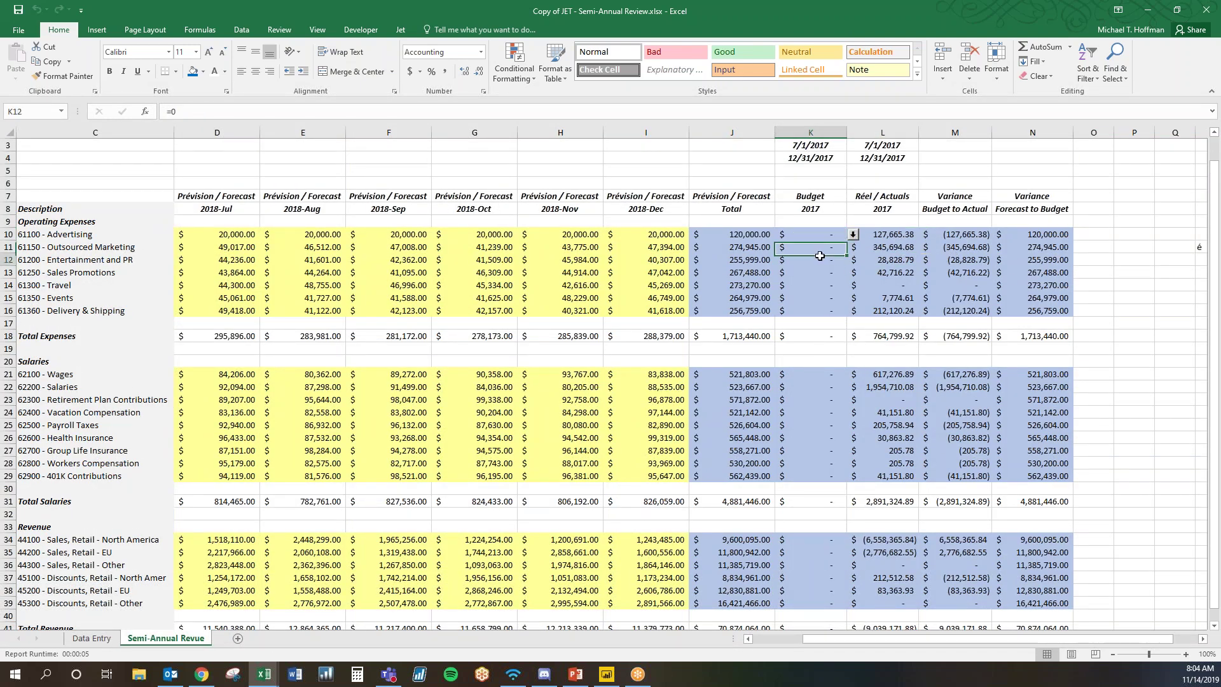
click(994, 169)
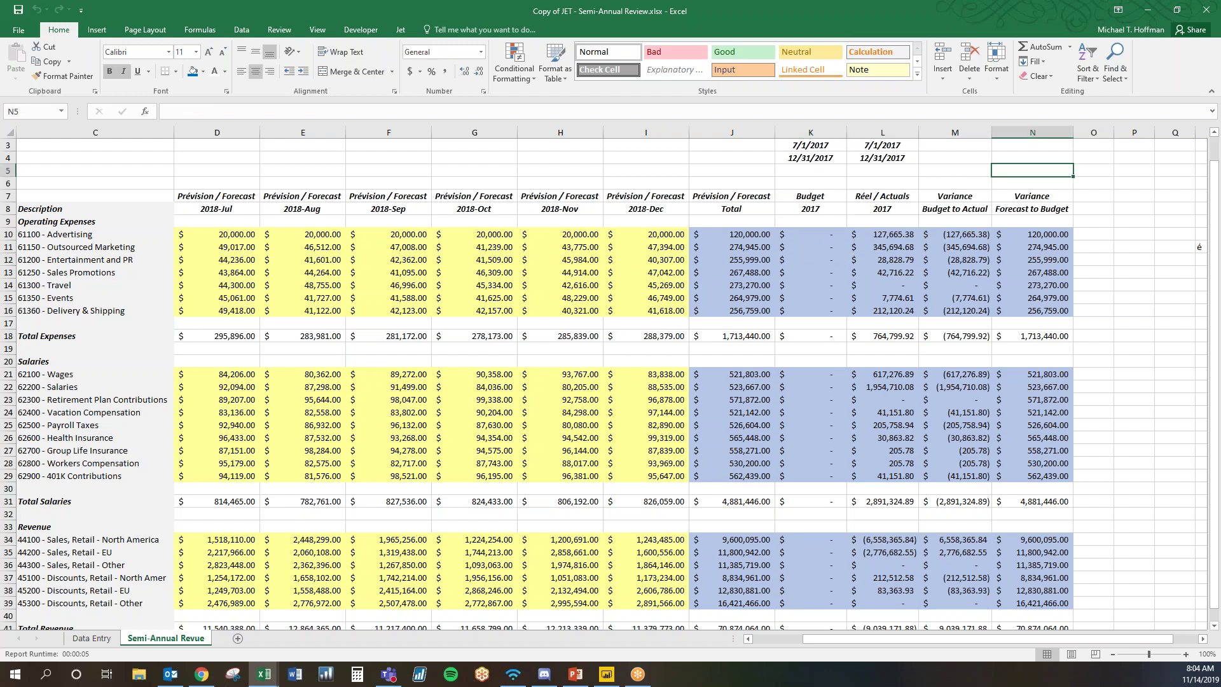
click(401, 30)
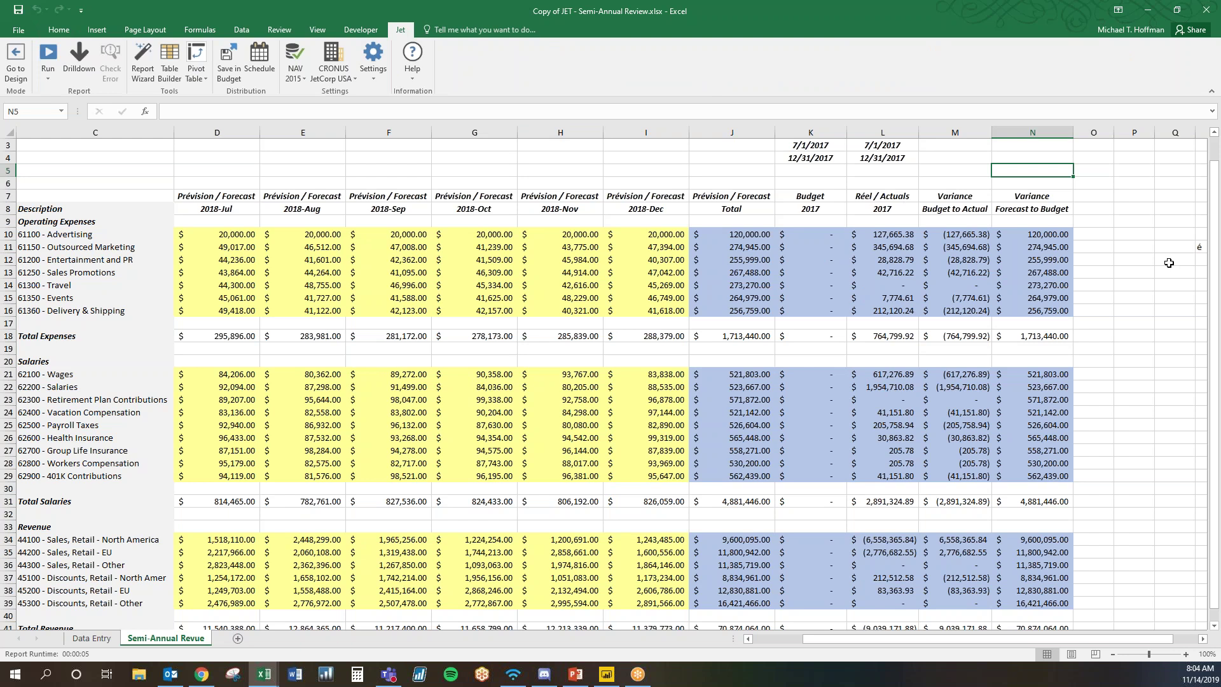
Switch to Jet Hub, return to the list of budgets, and view the actions available for the CMH budget
click(201, 674)
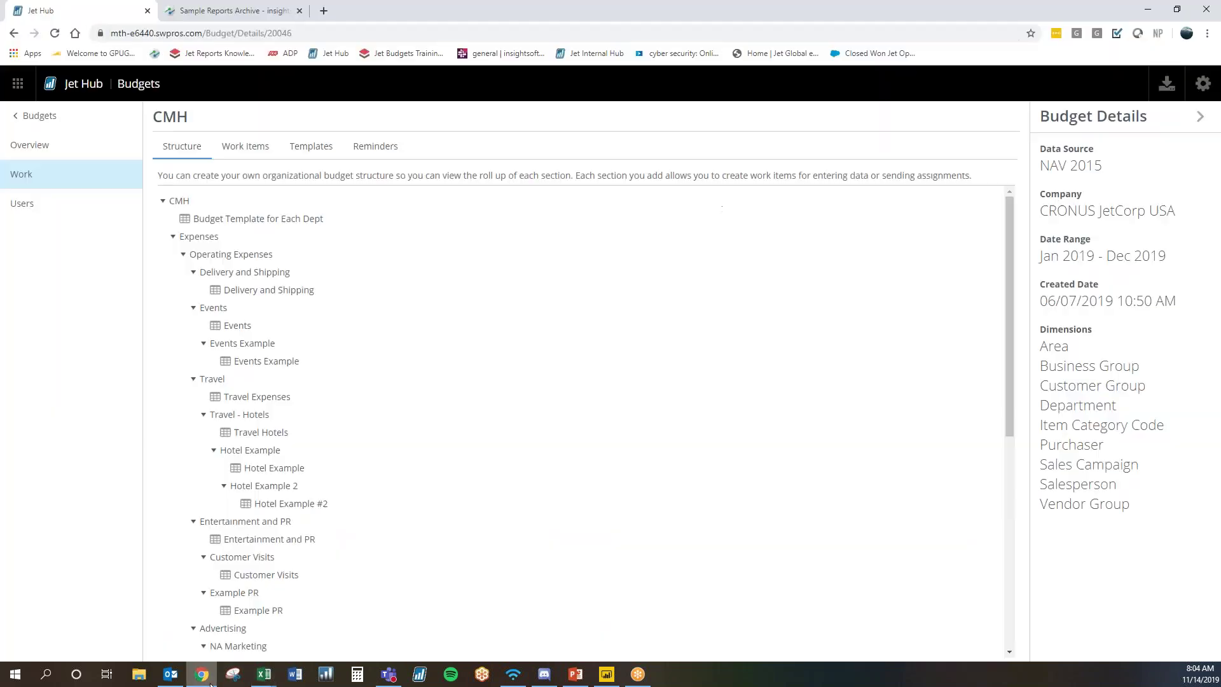
click(66, 127)
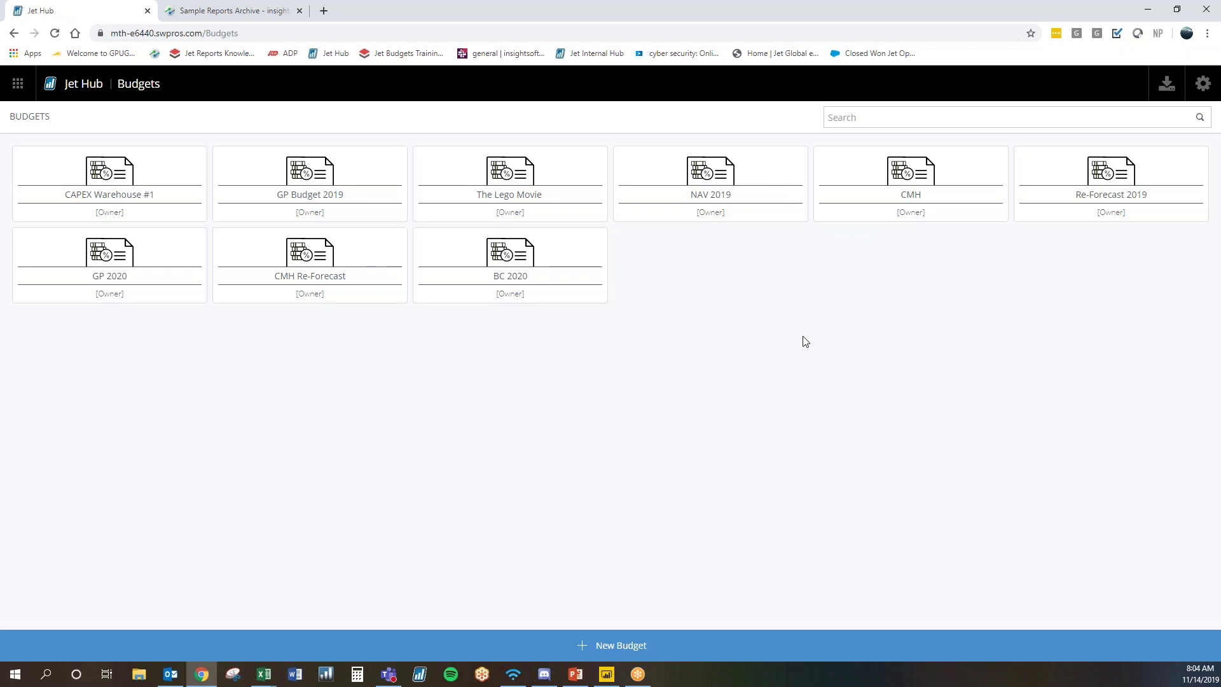
click(855, 217)
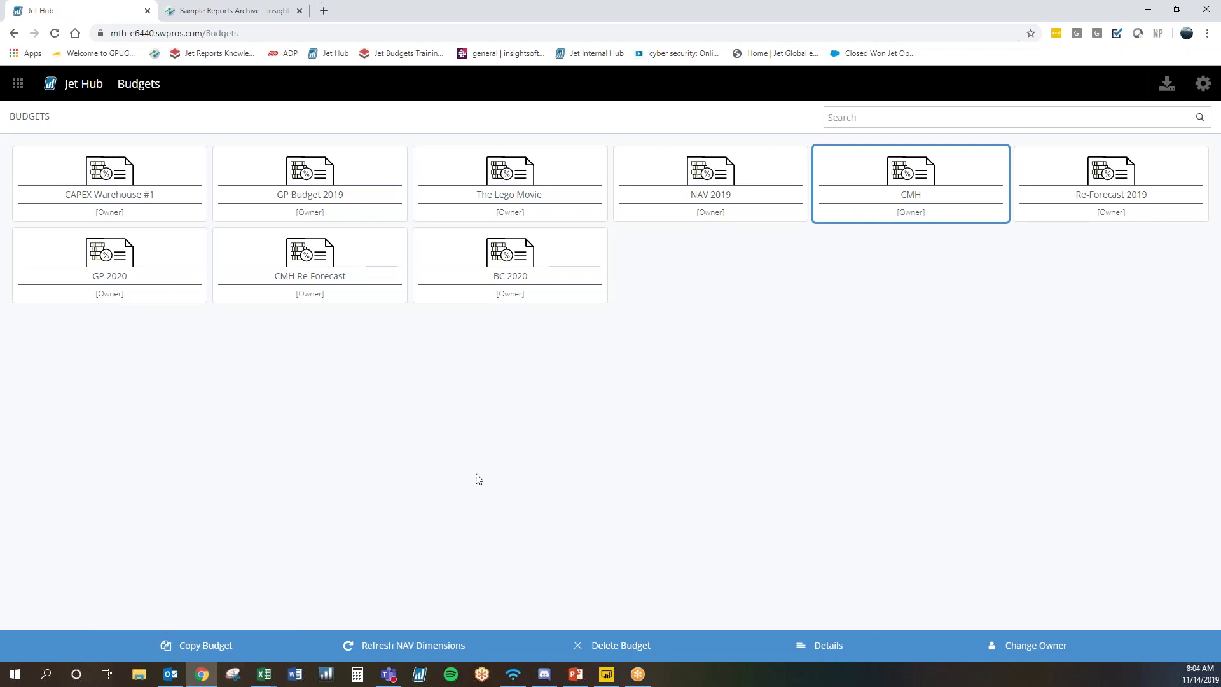
click(709, 439)
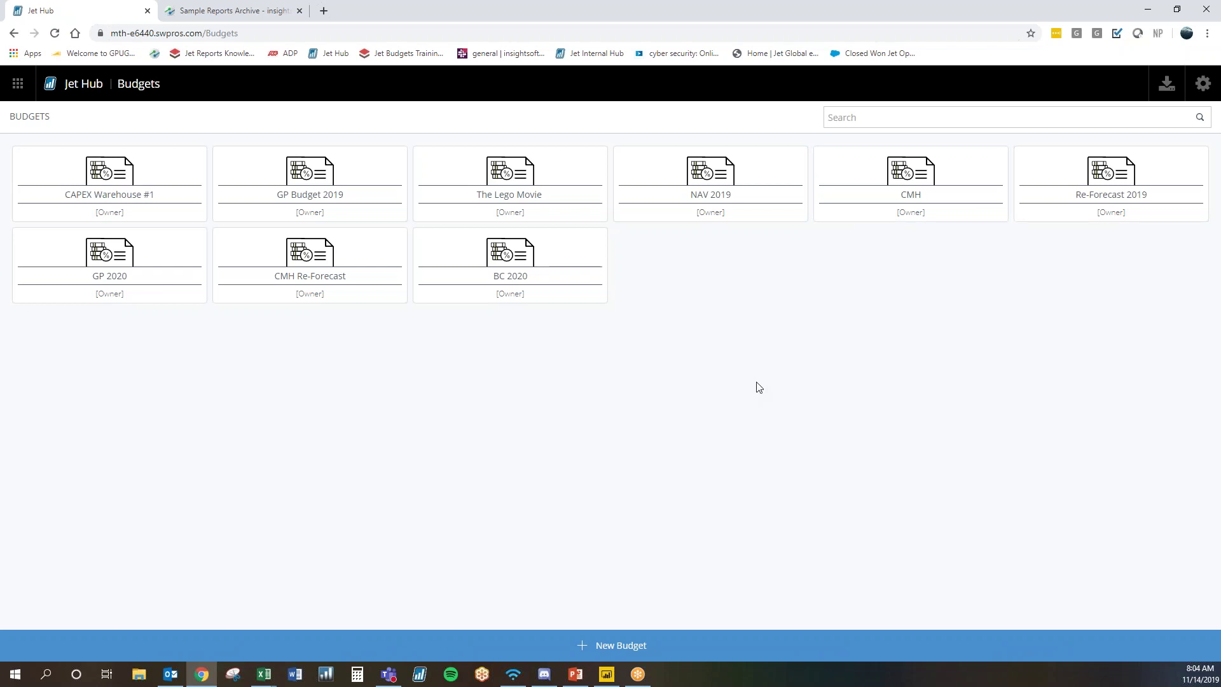
Switch to the NB108 - Jet Budgets workbook and examine the Income Statement Projected by Month
click(263, 668)
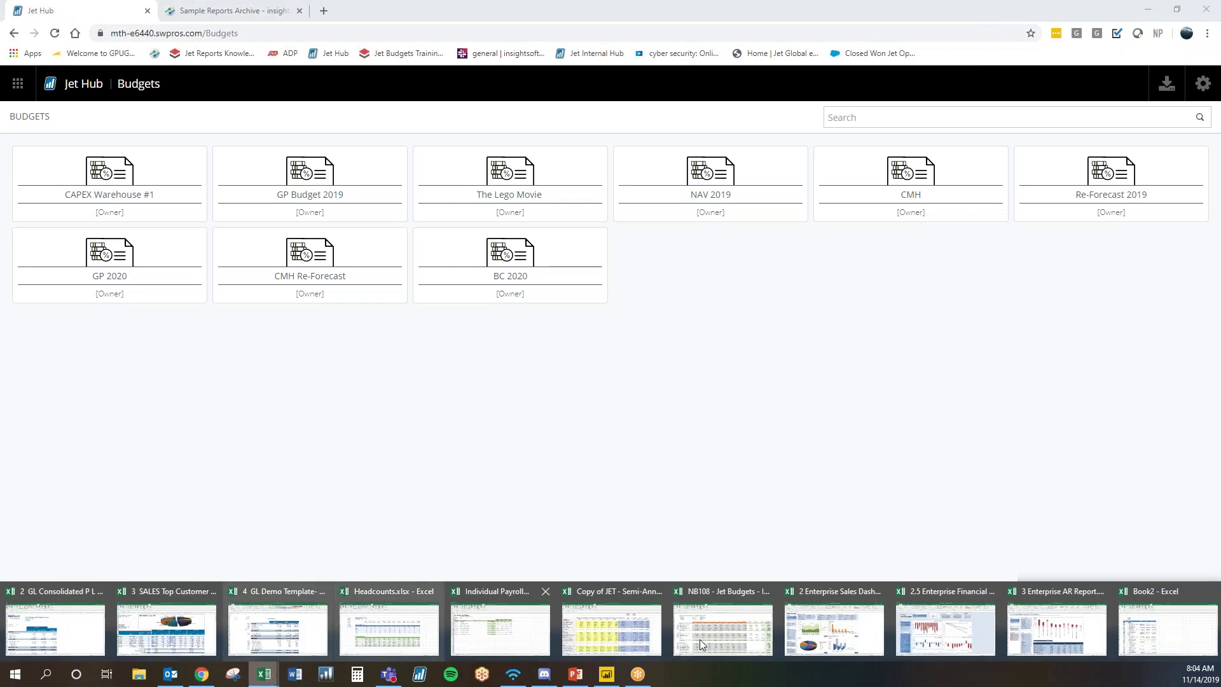
click(701, 644)
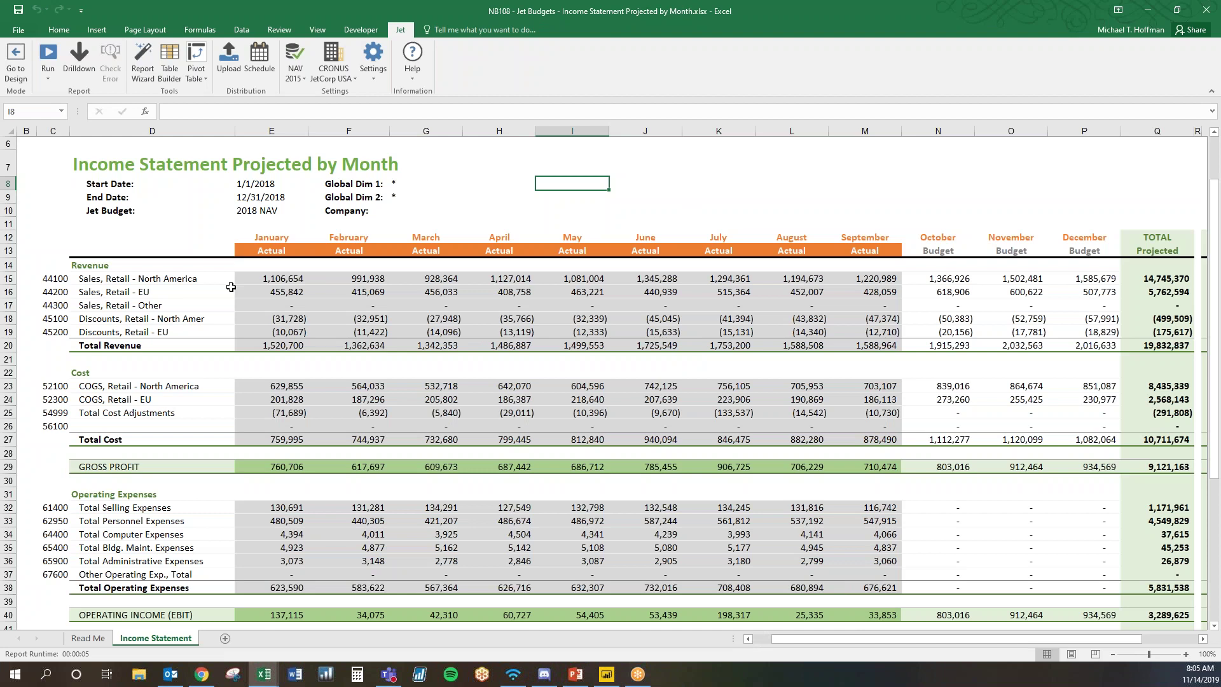
mouse_move(853, 640)
mouse_down()
mouse_move(929, 639)
mouse_move(834, 636)
mouse_up()
Return to Jet Hub and open the Finance - Revenue dashboard from the Dashboards area
click(575, 674)
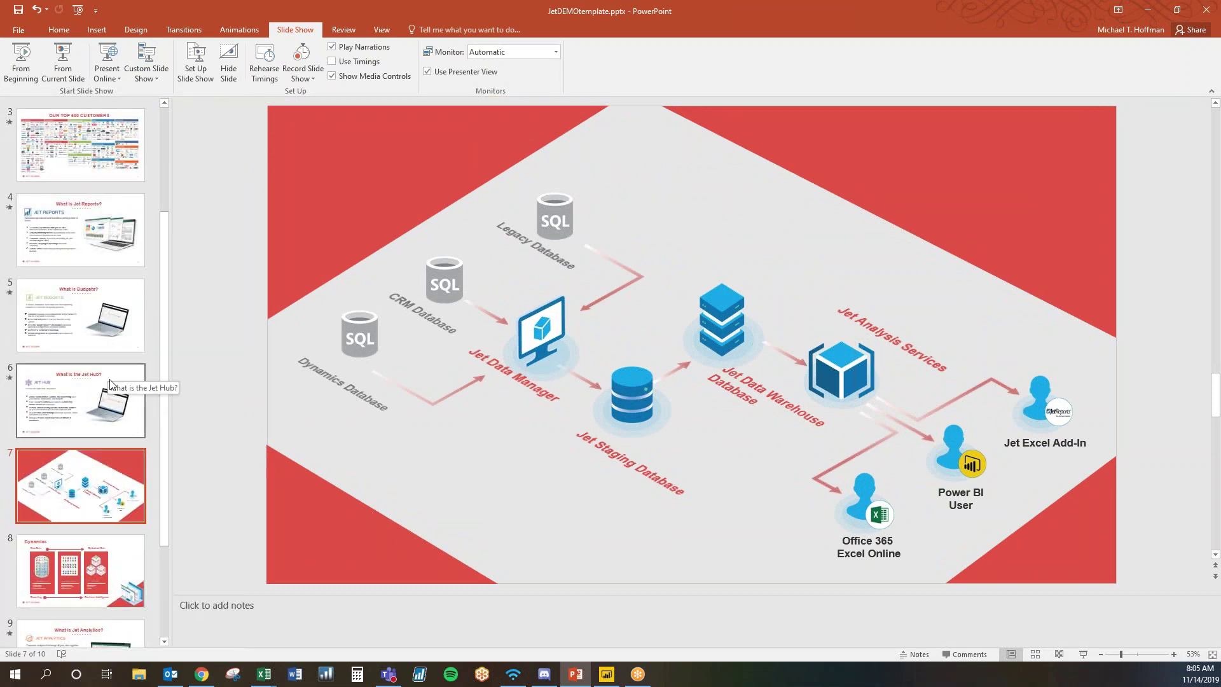
click(201, 674)
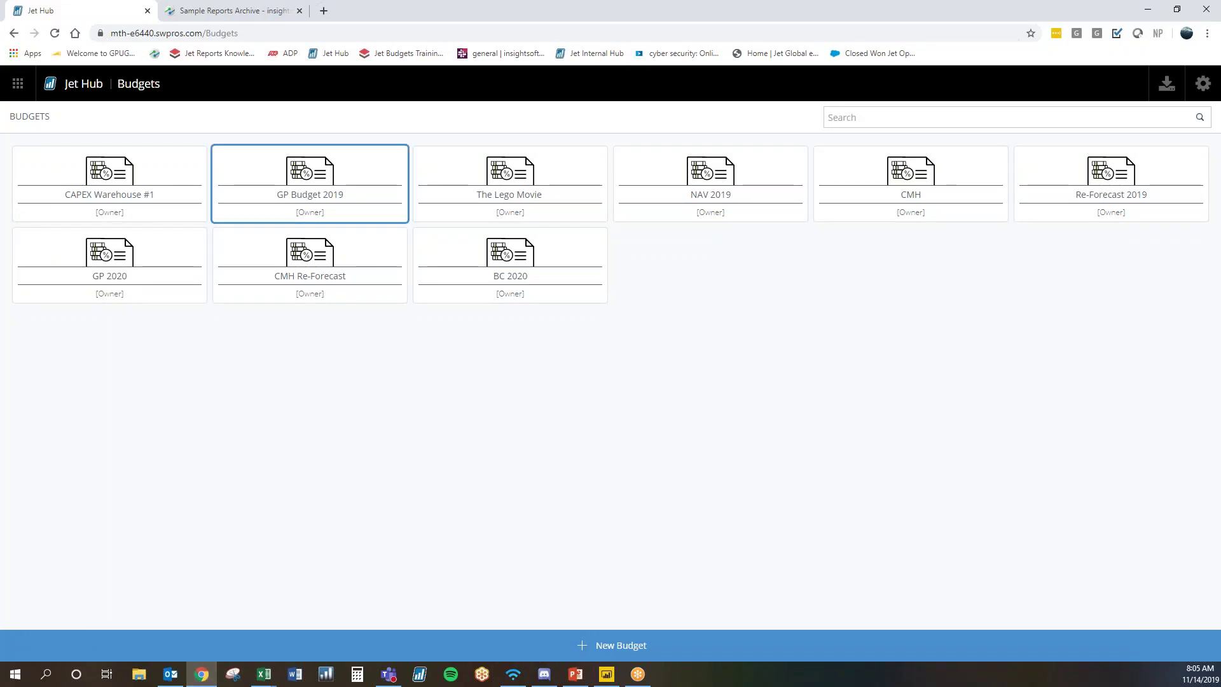
click(17, 86)
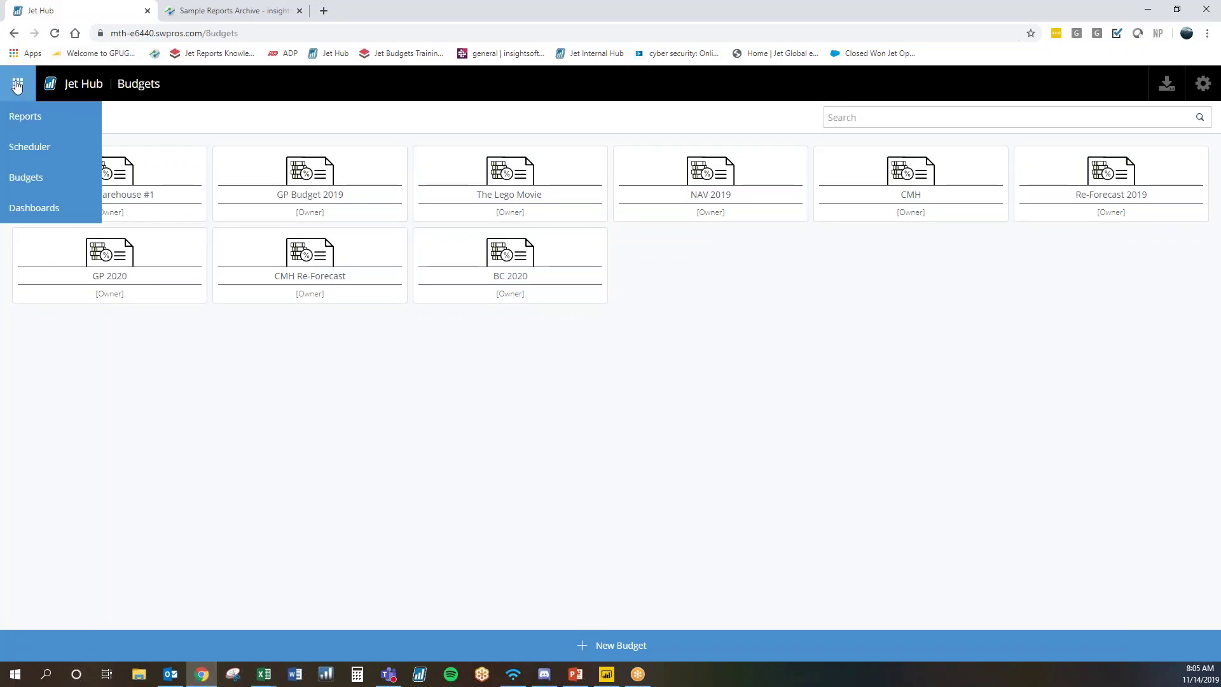
click(68, 205)
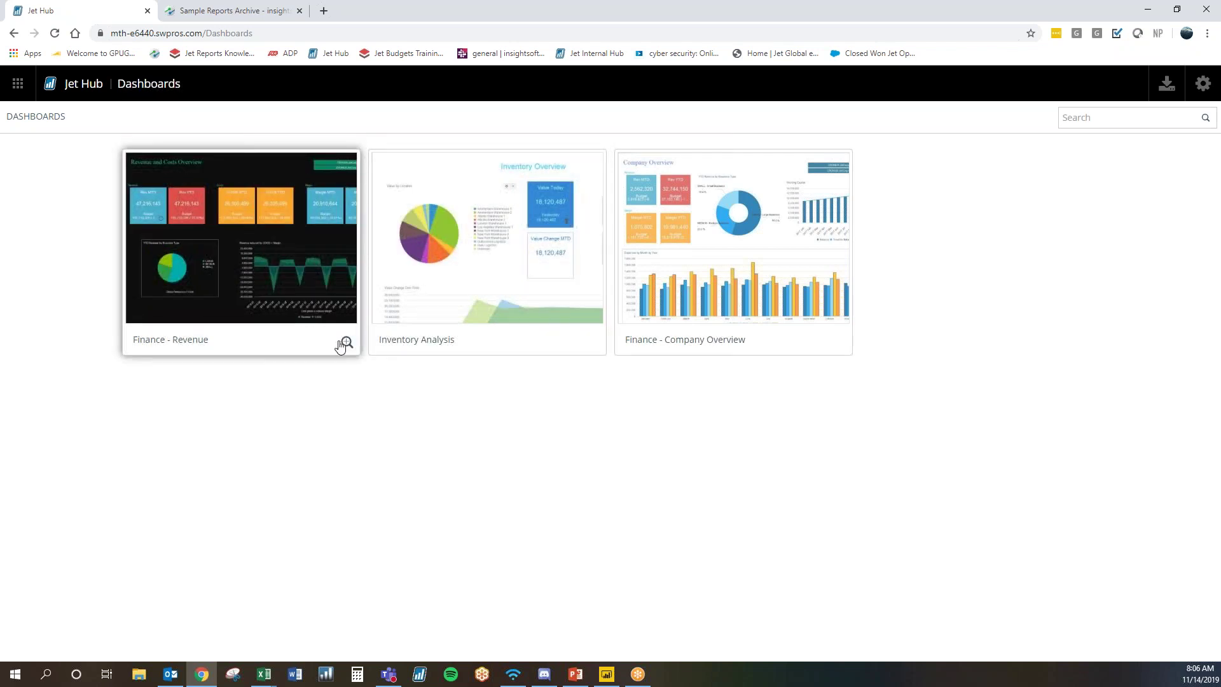
click(324, 342)
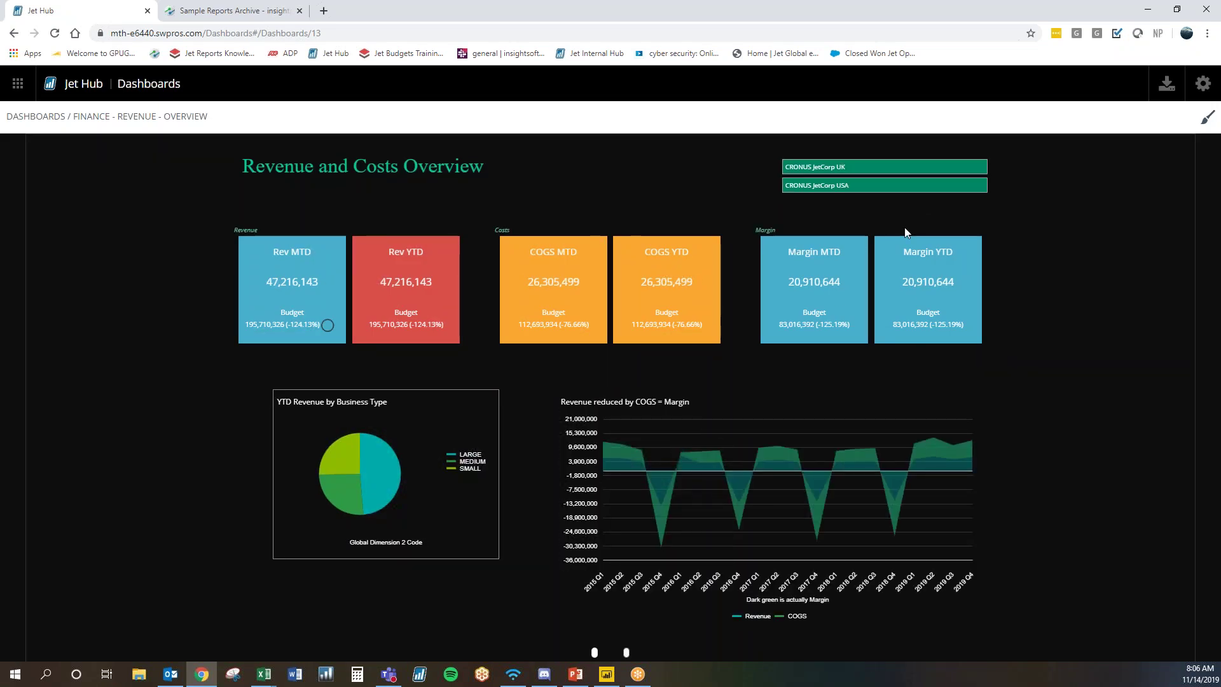
Enlarge the "Revenue reduced by COGS = Margin" chart and toggle its COGS and Revenue series off and on
click(970, 399)
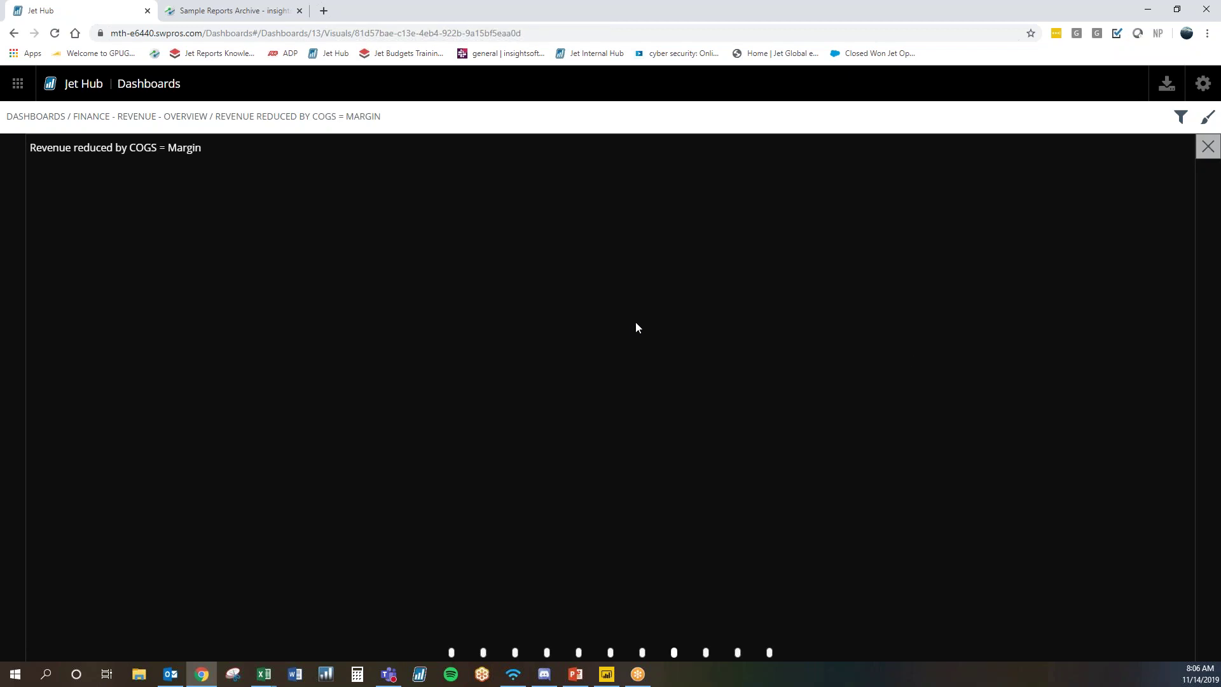
click(645, 630)
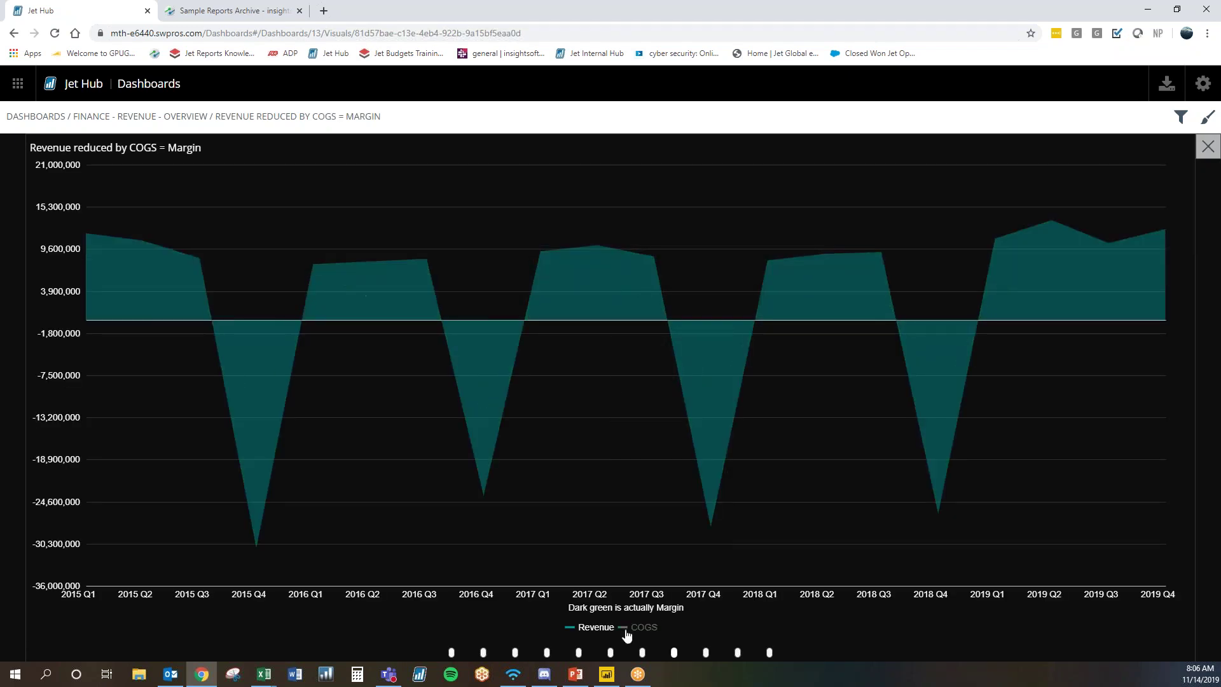
click(605, 630)
click(605, 630)
click(638, 629)
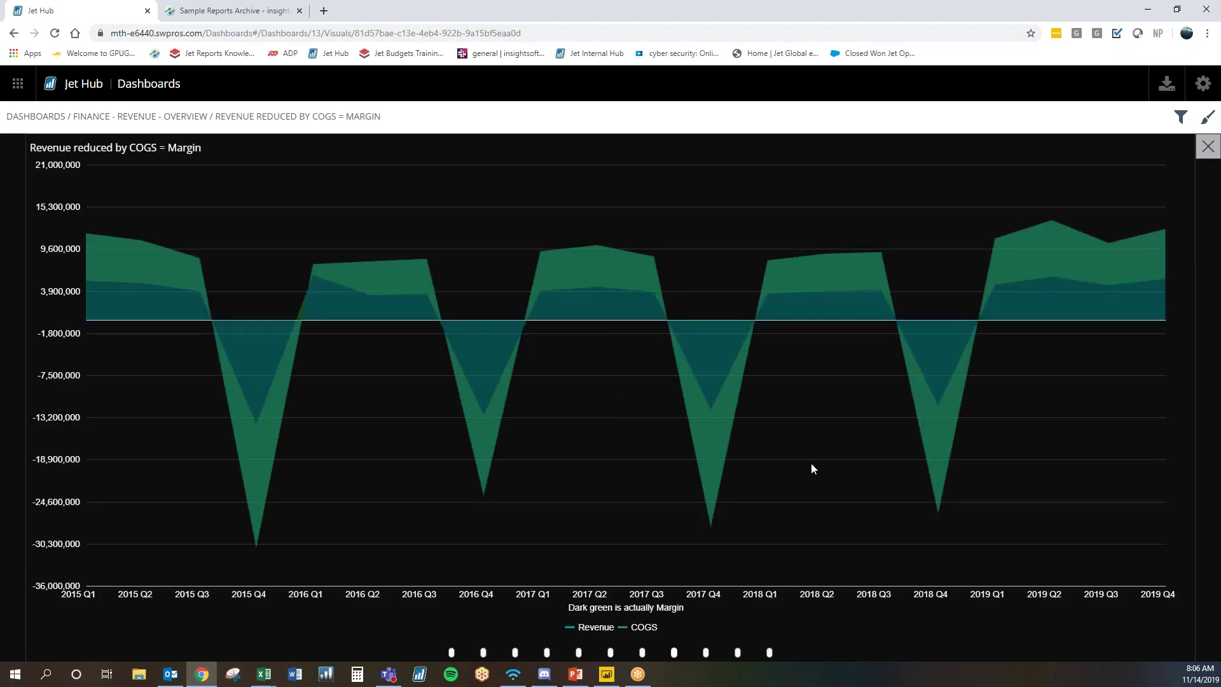
Browse the enlarged revenue charts through to Margin by Quarter, toggling Amount LY off and on in the Revenue vs Budget vs Last Year chart
drag(841, 496, 329, 403)
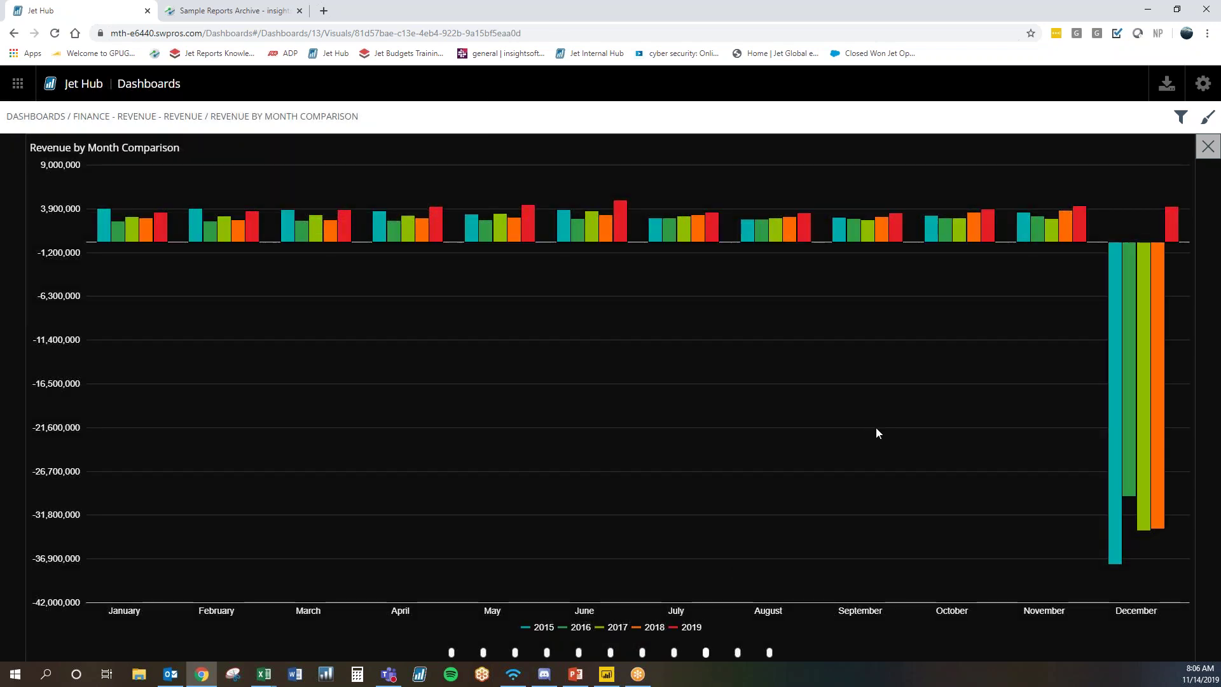
drag(877, 429, 177, 405)
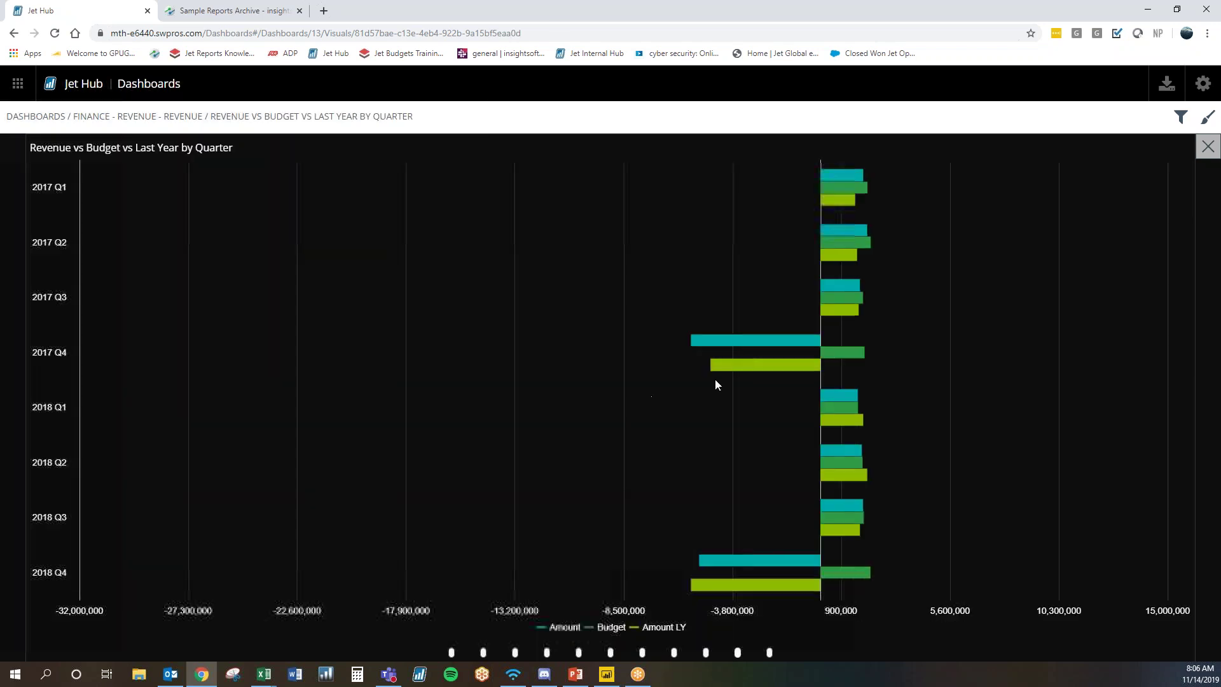
click(661, 628)
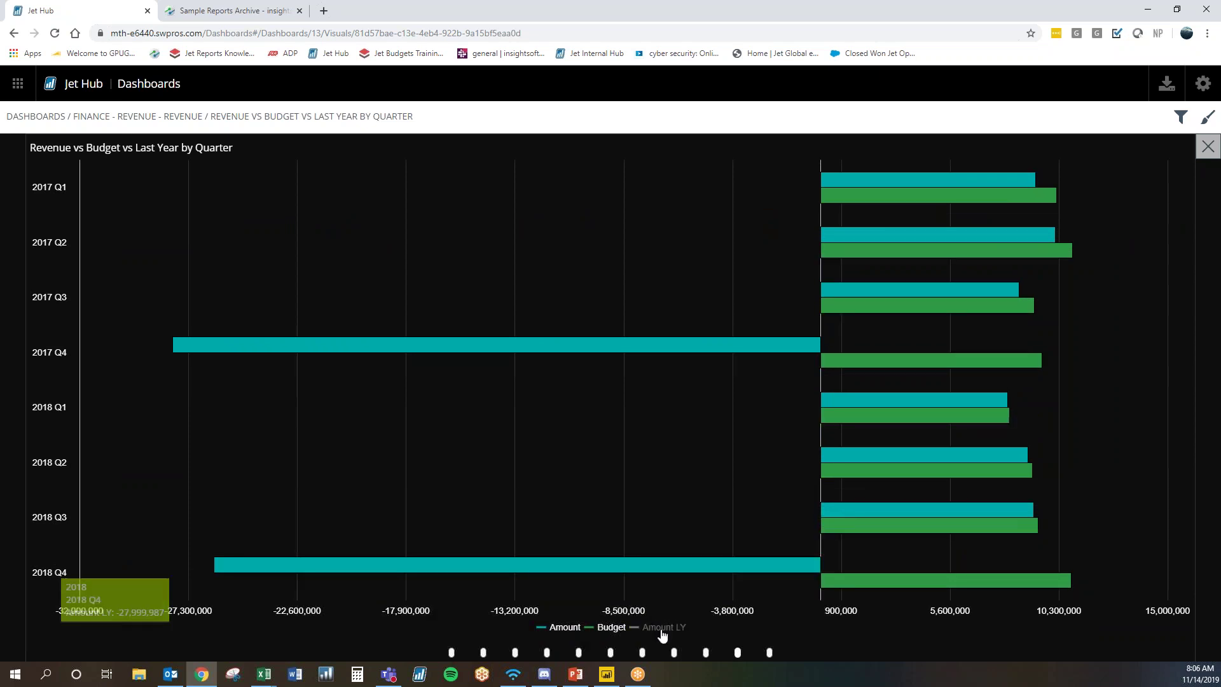
click(662, 628)
drag(679, 486, 93, 318)
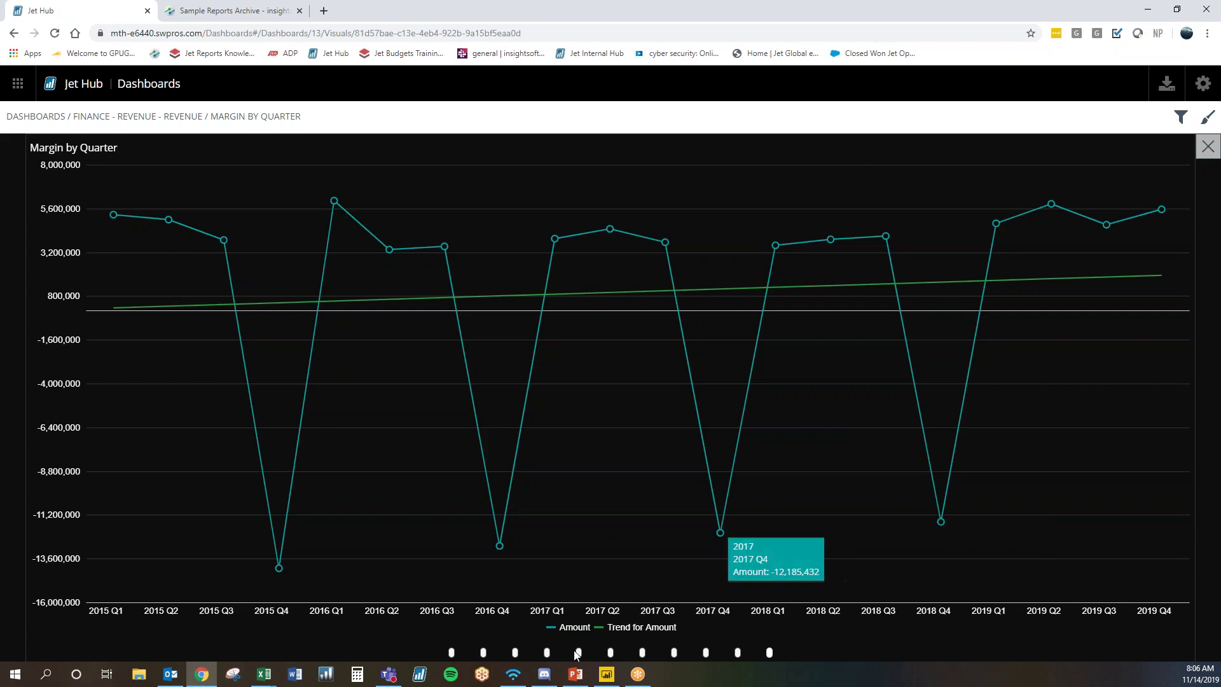
Switch to the JetDEMOtemplate presentation and display slide 8, Dynamics
click(572, 677)
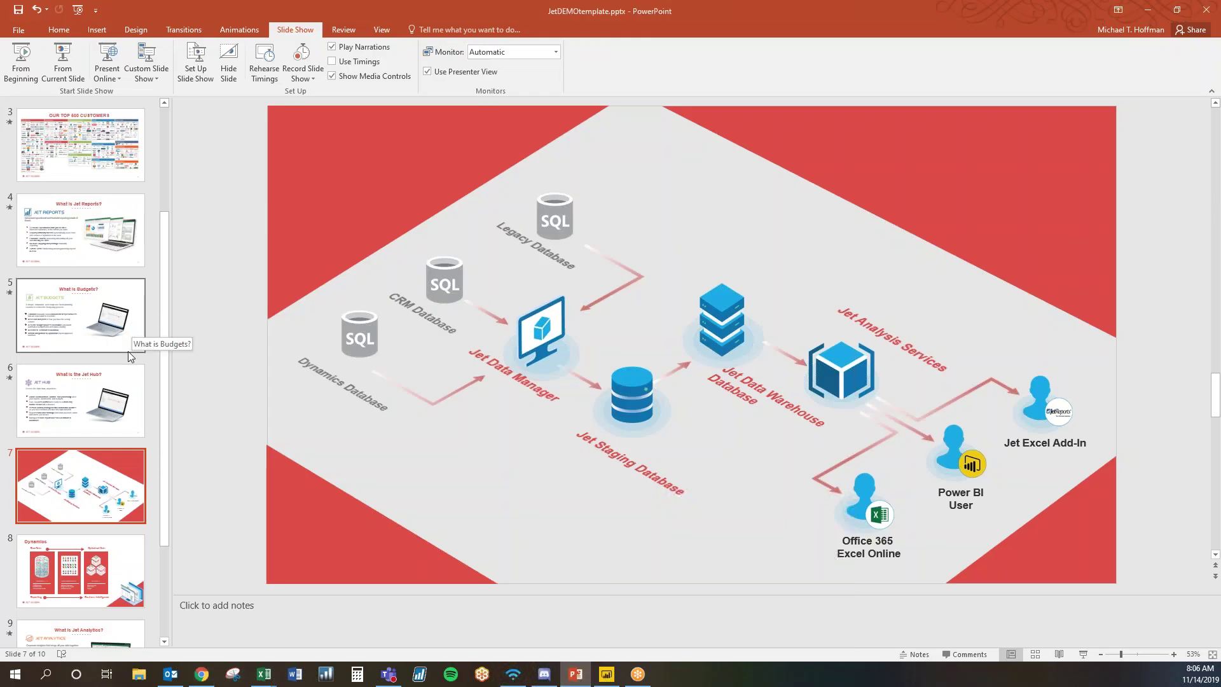
scroll(114, 418, down, 1)
click(90, 482)
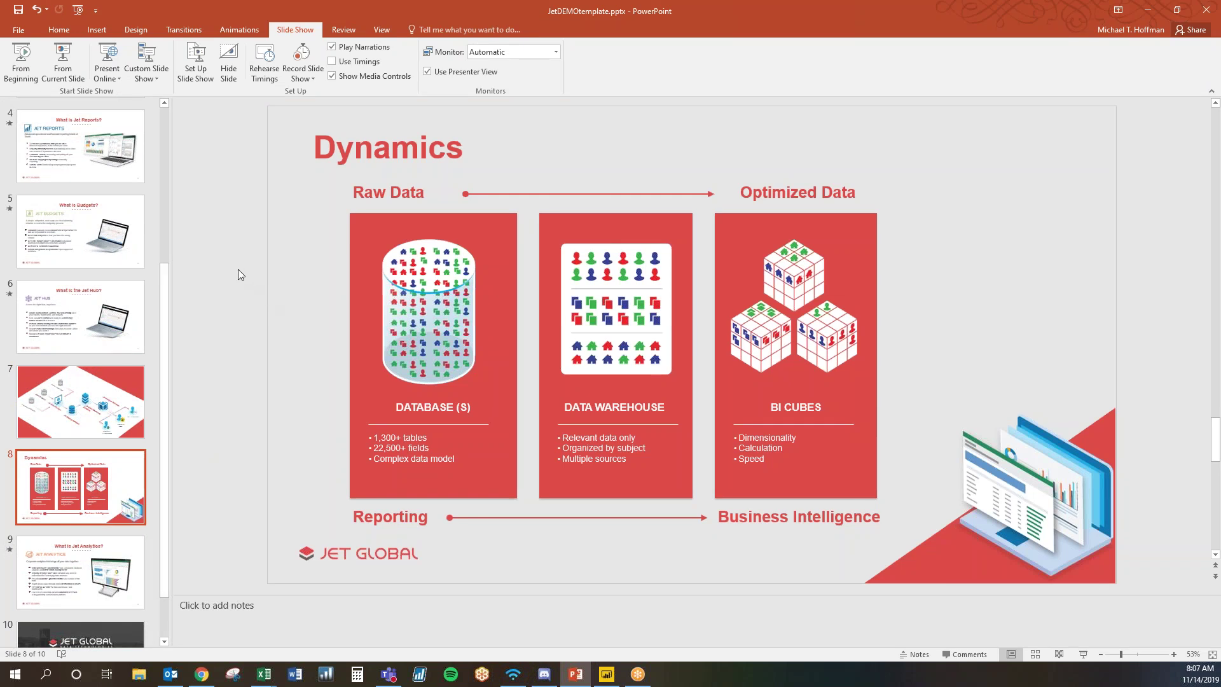
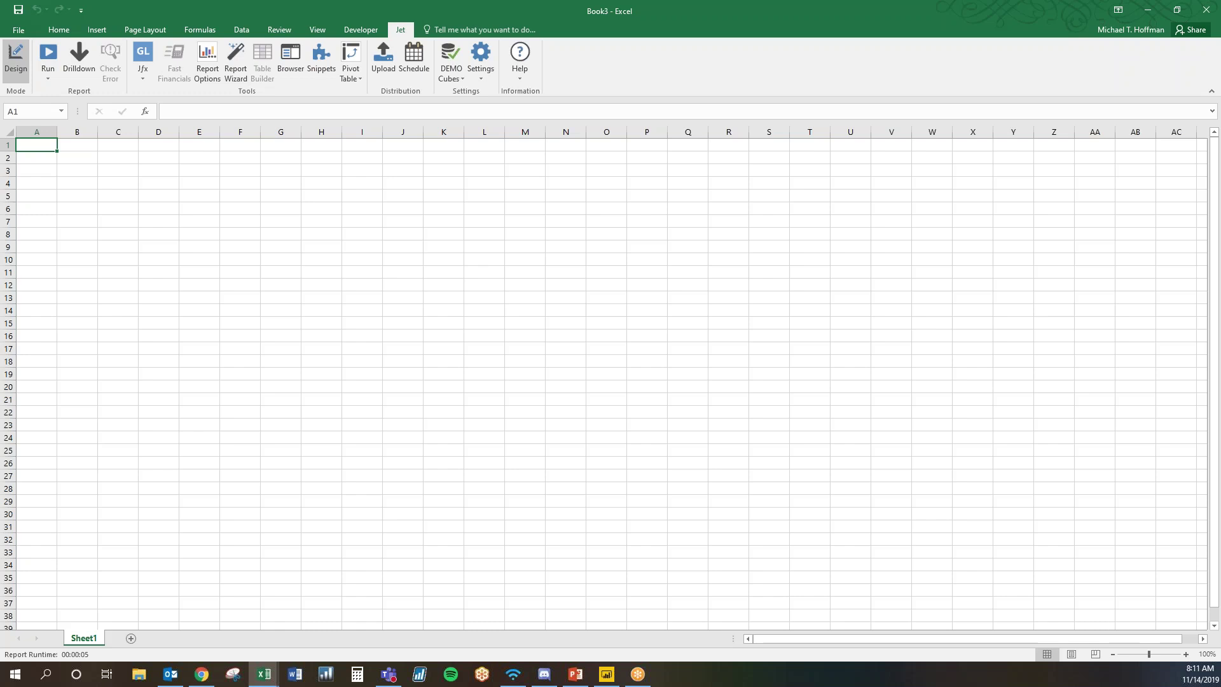
Insert a Jet PivotTable based on the Sales cube from DEMO Cubes at cell A1 of Sheet1
click(359, 72)
drag(1073, 387, 643, 181)
drag(652, 455, 643, 518)
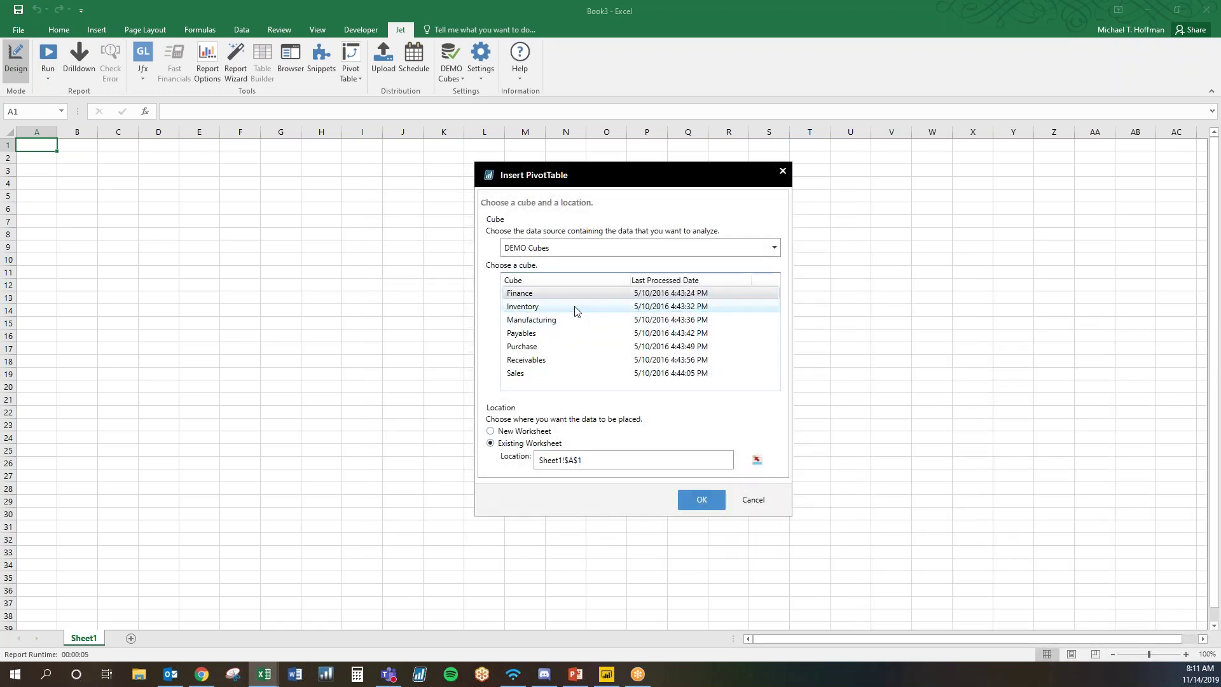
click(577, 375)
click(701, 499)
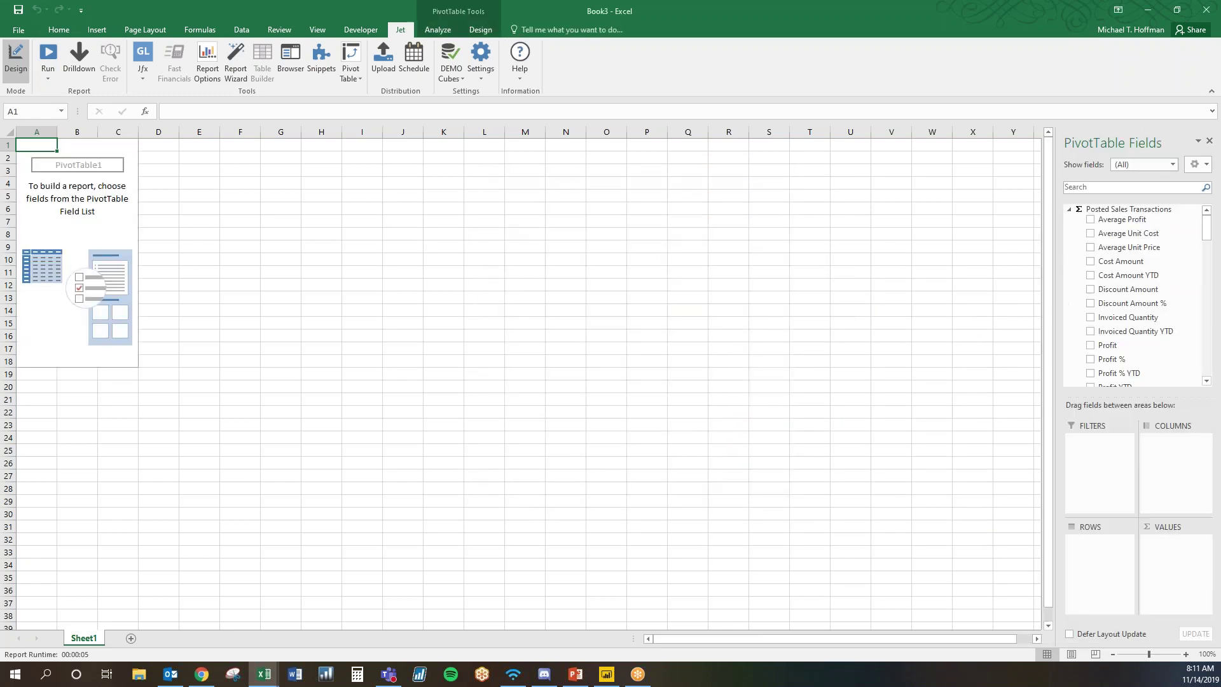
Widen the PivotTable field list and add Sales Amount, Cost Amount, Profit and Profit % as values
drag(1037, 302, 982, 301)
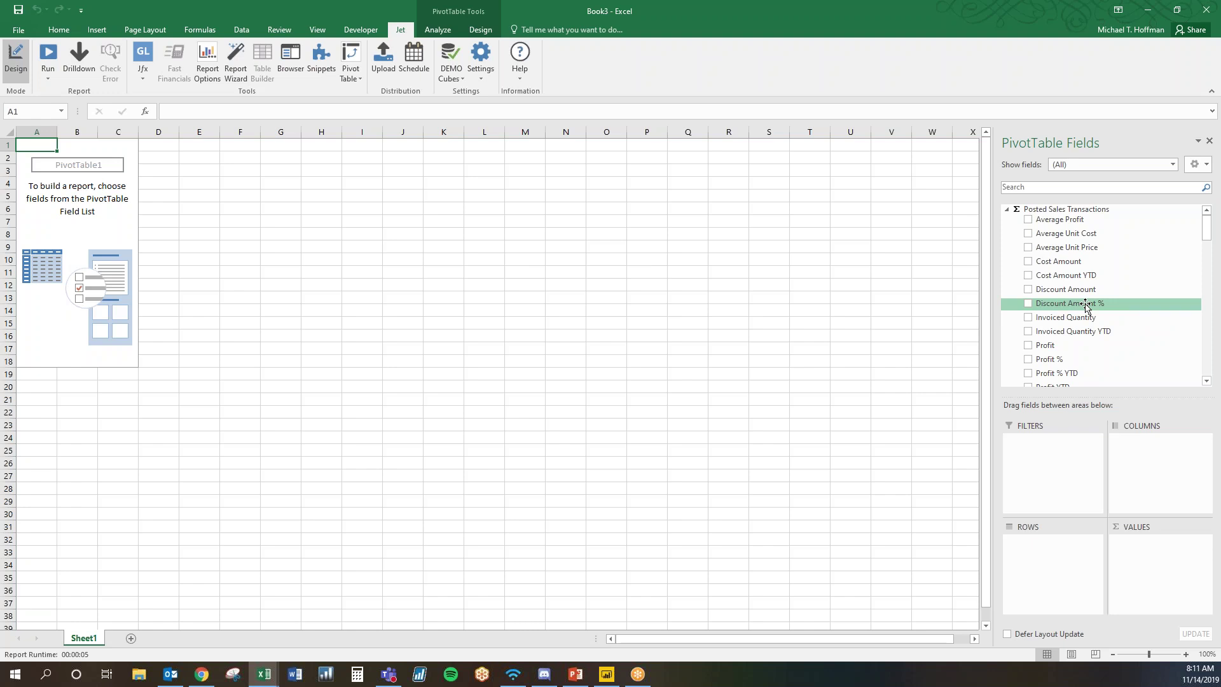
scroll(1091, 322, down, 2)
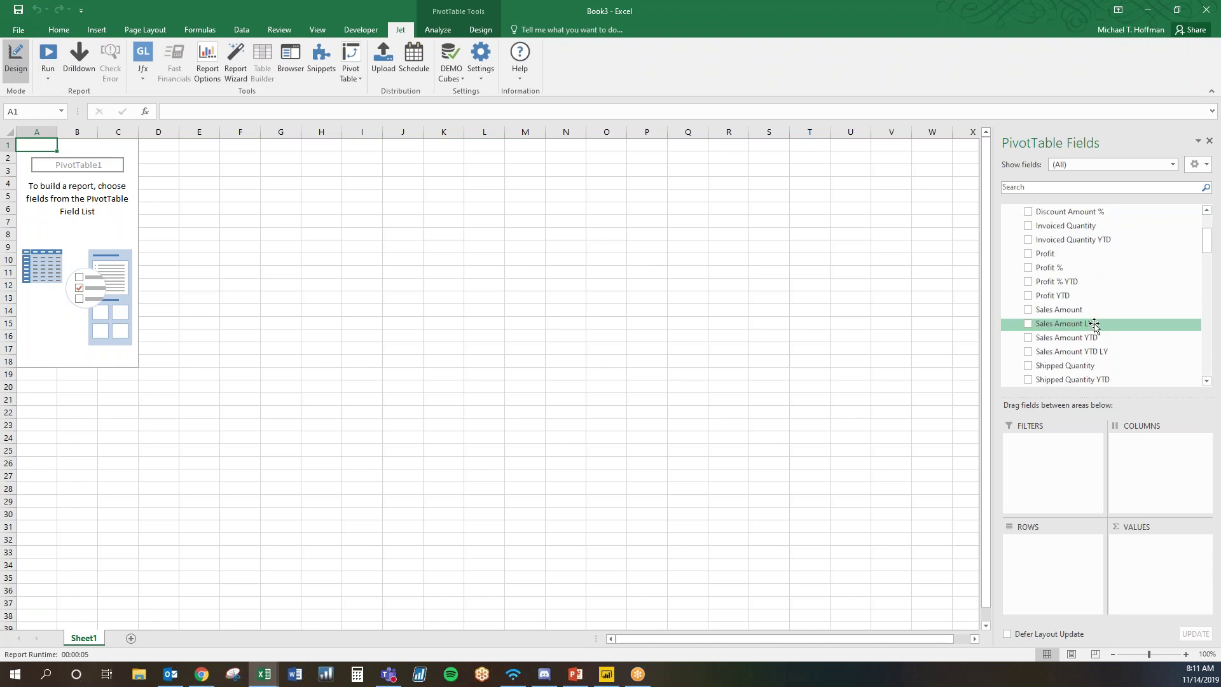
click(1028, 309)
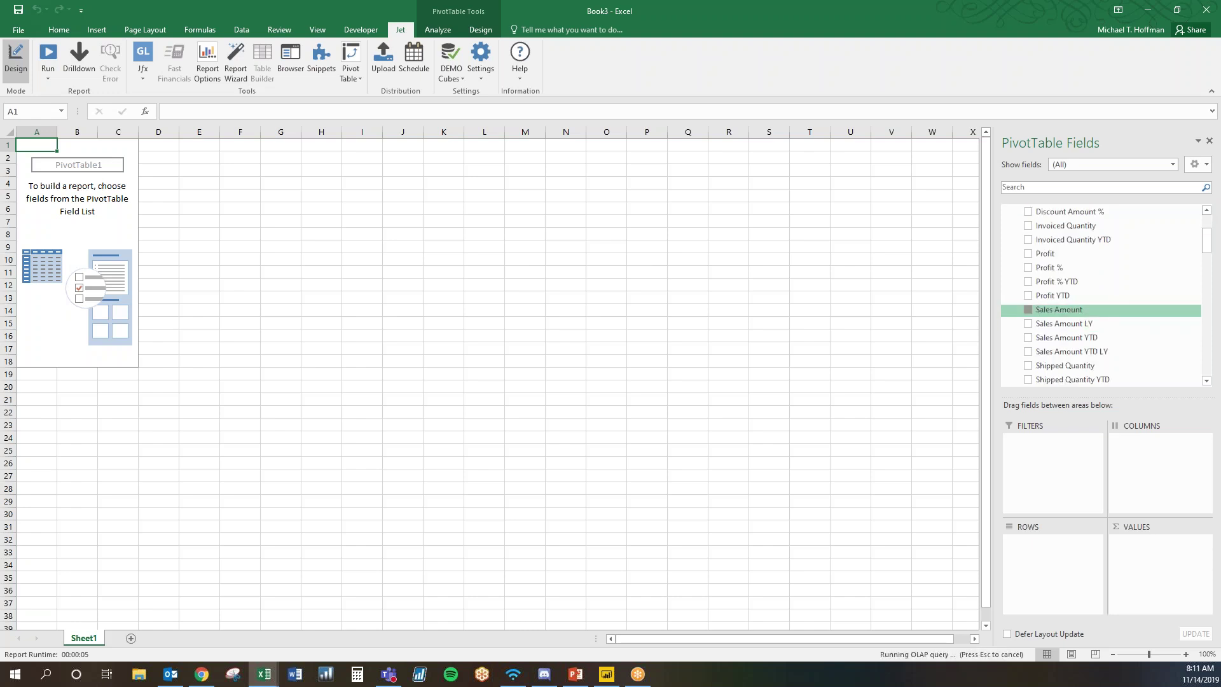
scroll(1085, 232, up, 2)
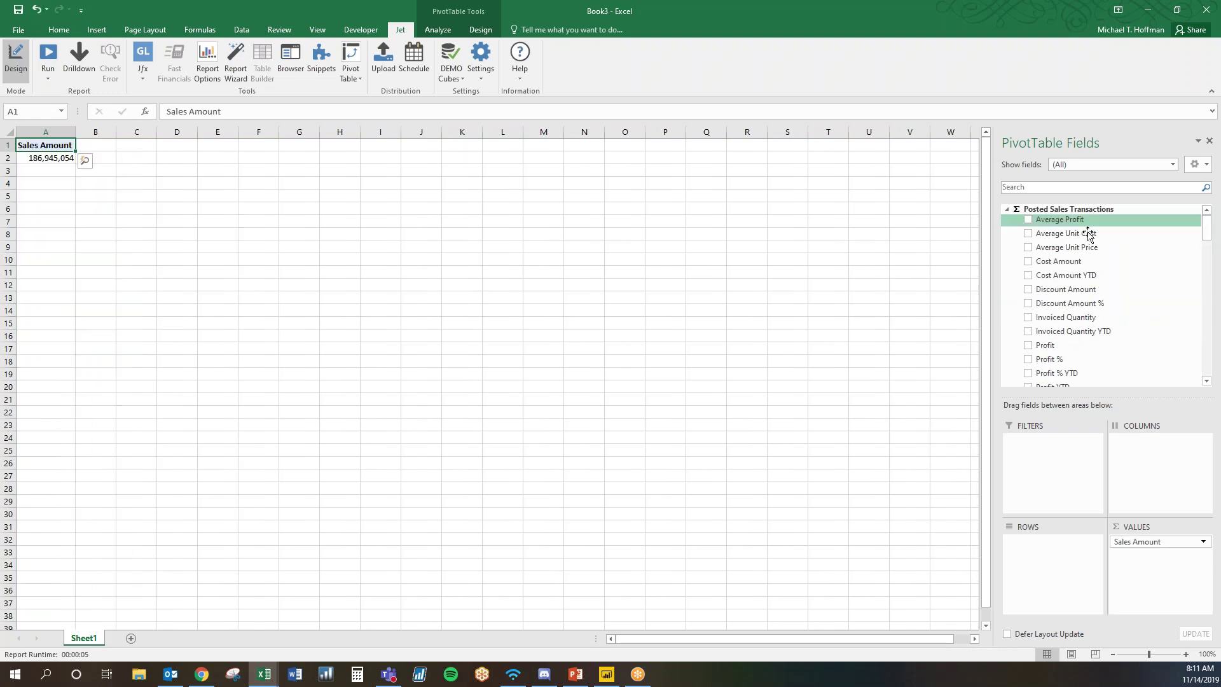
click(1028, 260)
click(1028, 345)
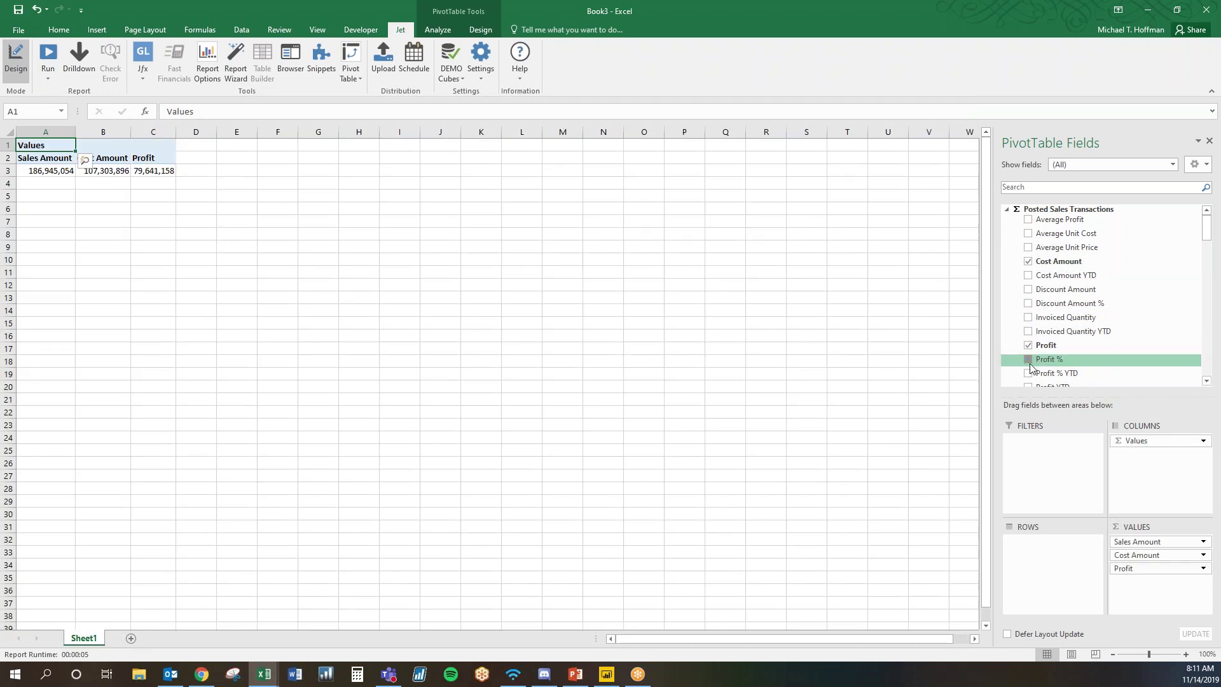
click(1029, 358)
drag(1208, 235, 1208, 263)
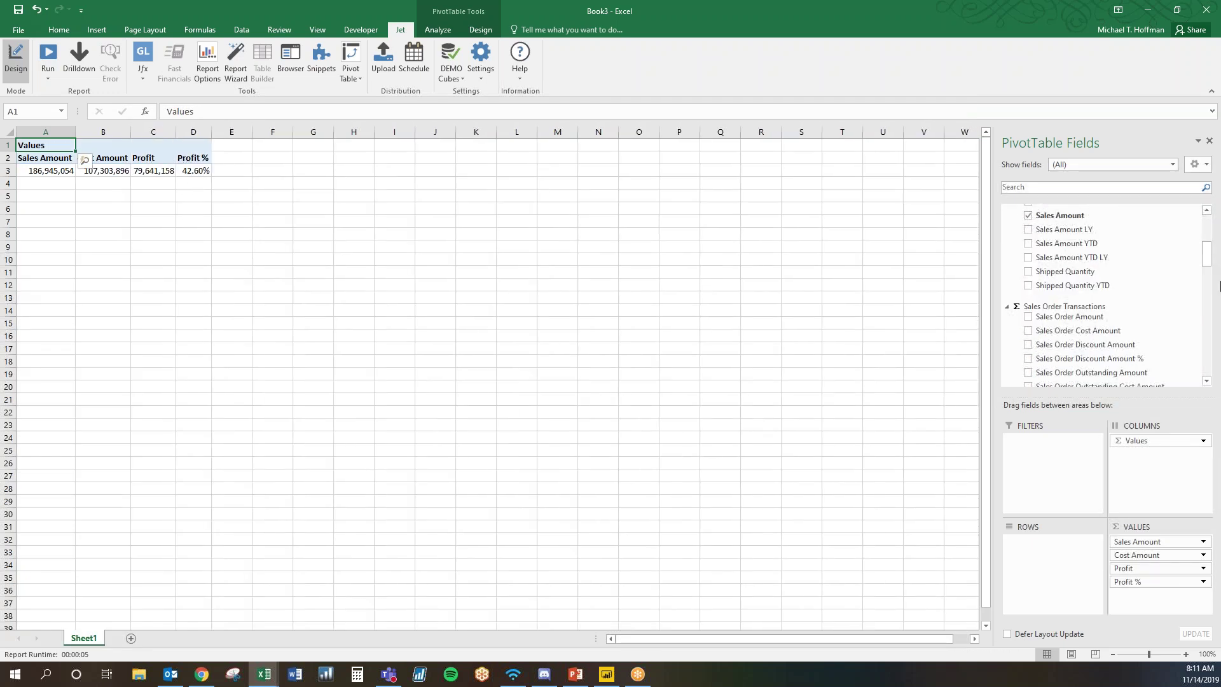
drag(1207, 258, 1208, 229)
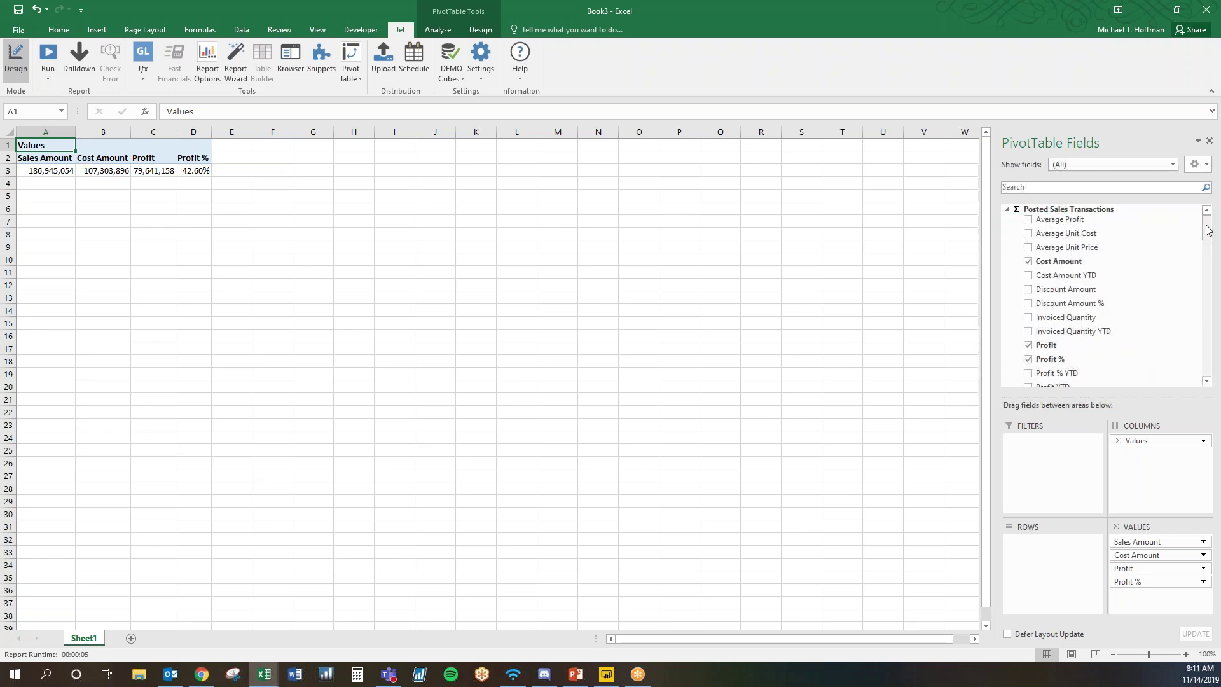
Add by Item Category by Product Group as PivotTable rows and Date YQMD as columns
drag(1208, 230, 1204, 324)
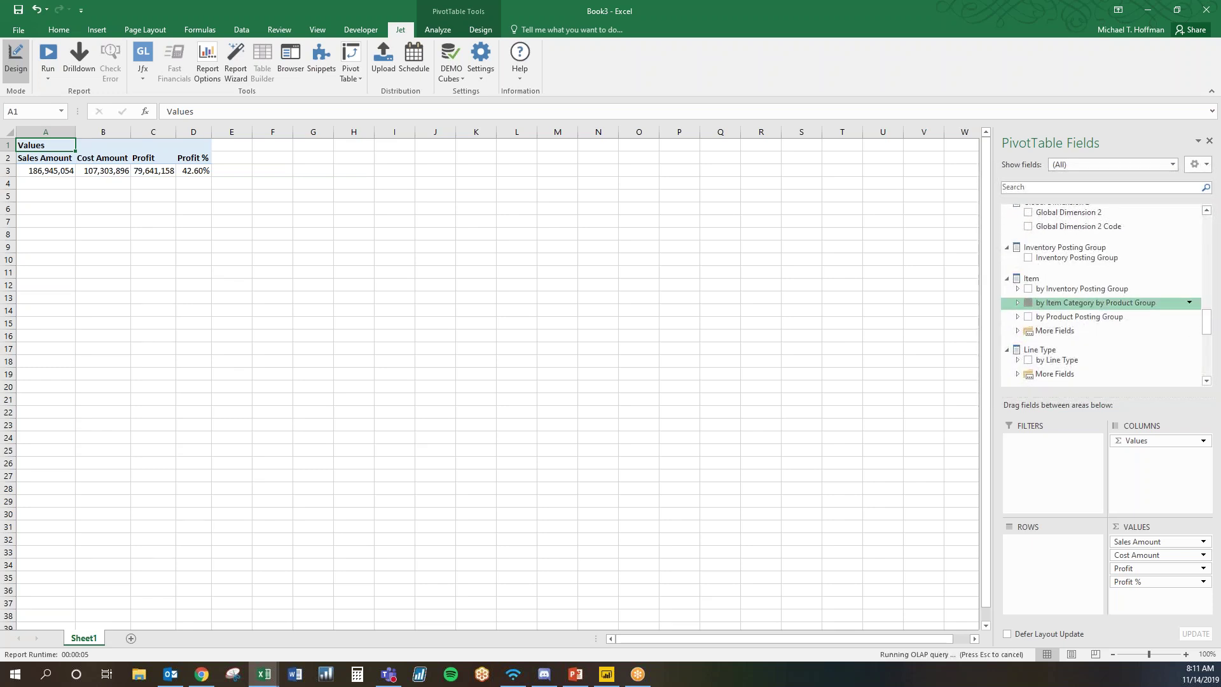
click(1029, 302)
scroll(1031, 306, down, 4)
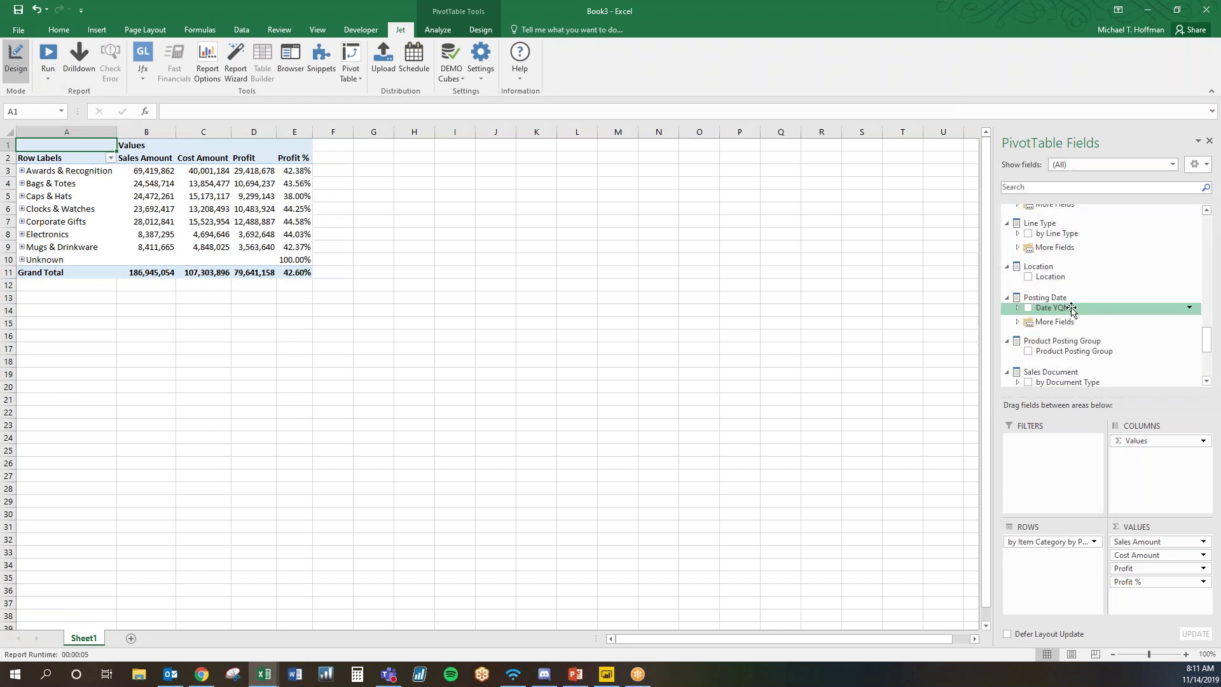
click(1028, 307)
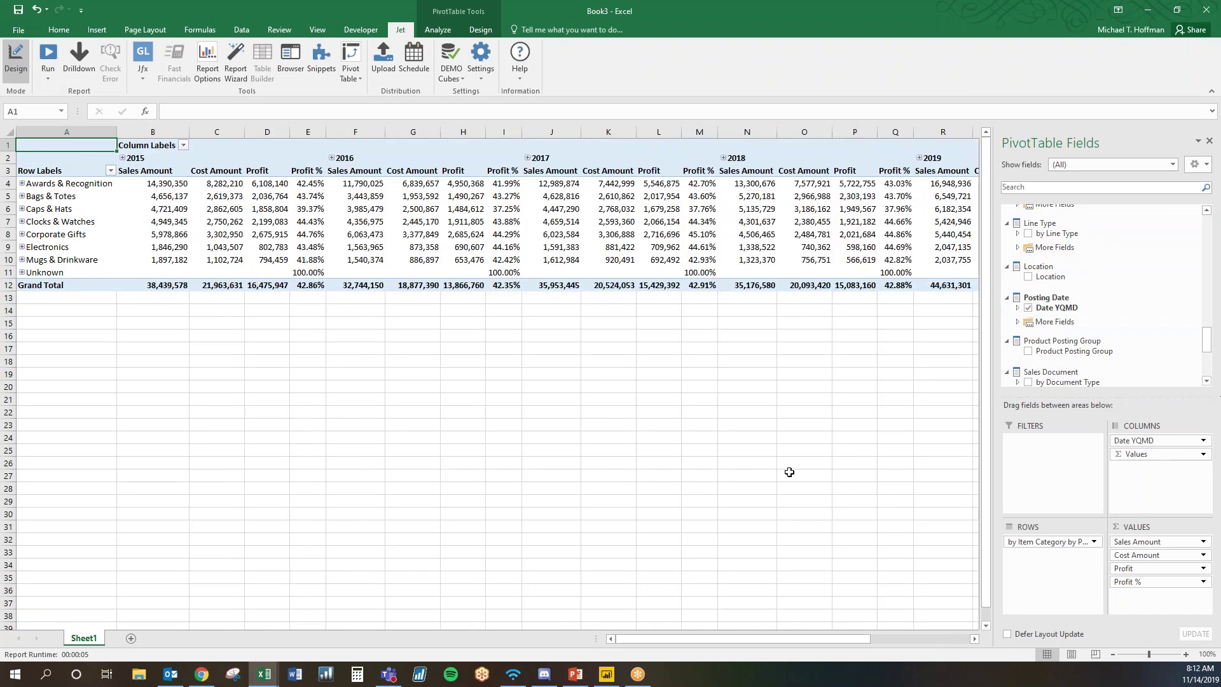
click(792, 474)
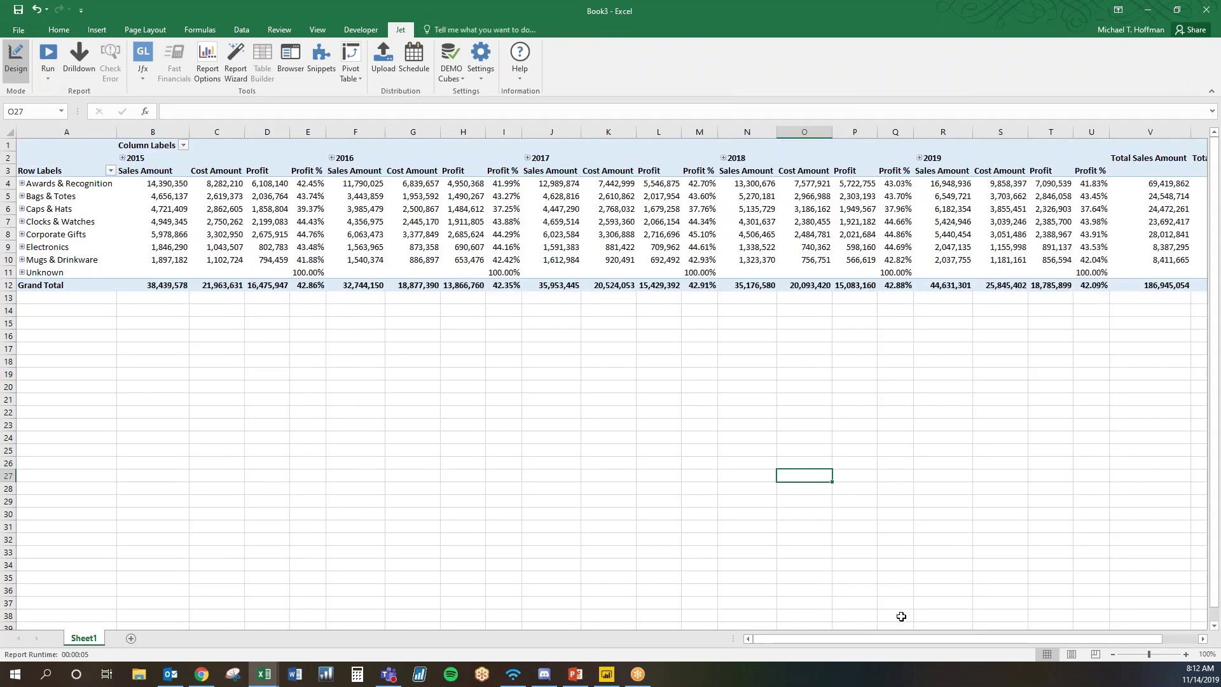
drag(934, 638, 887, 630)
Expand Bags & Totes and its Plastic group, then drill through to the transactions behind Super Shopper's 2015 Sales Amount
click(22, 195)
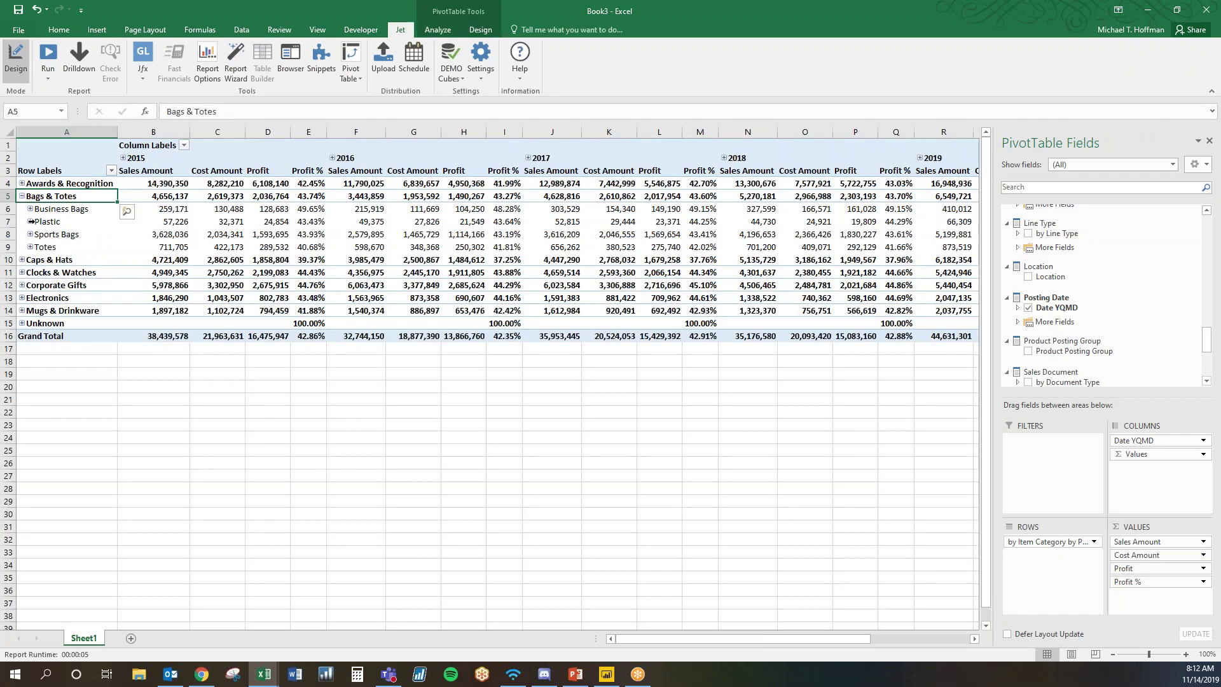
click(30, 222)
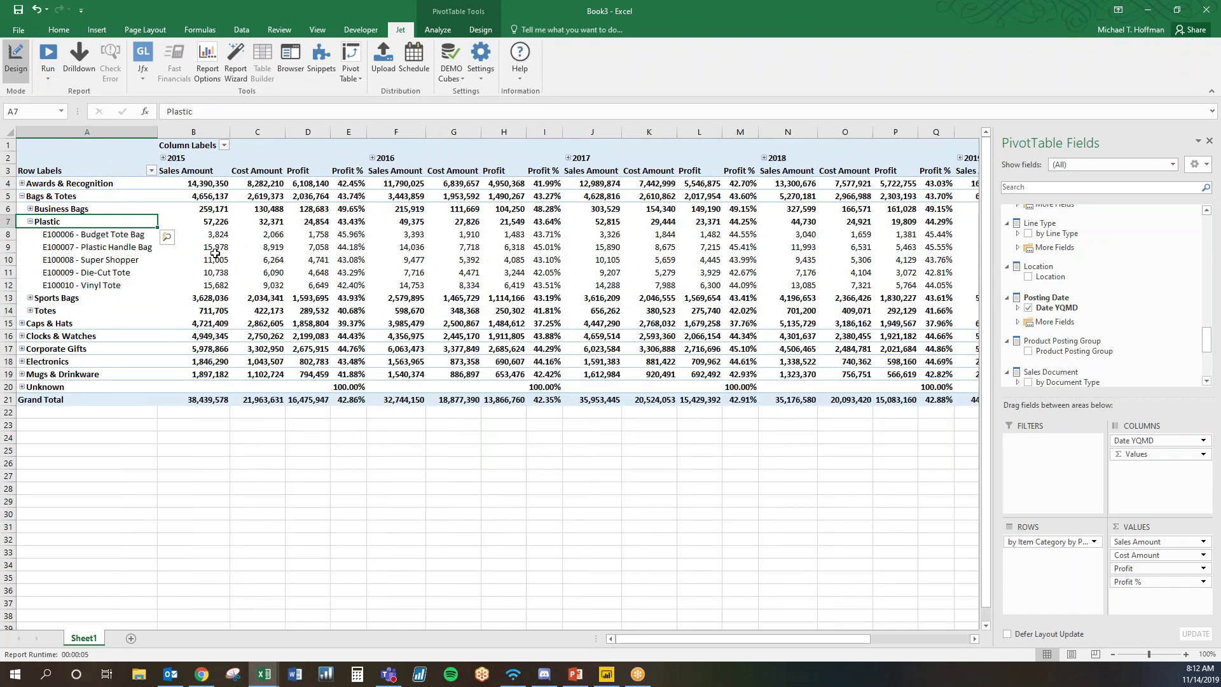
double_click(219, 262)
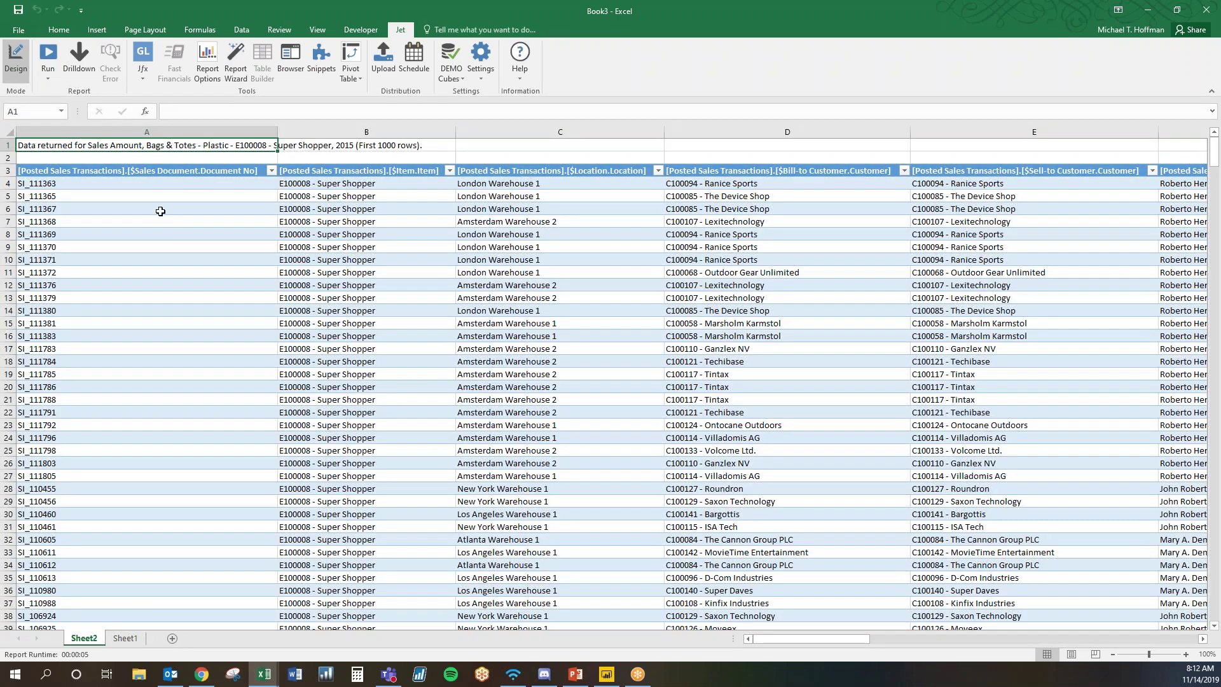
drag(141, 183, 232, 336)
click(228, 356)
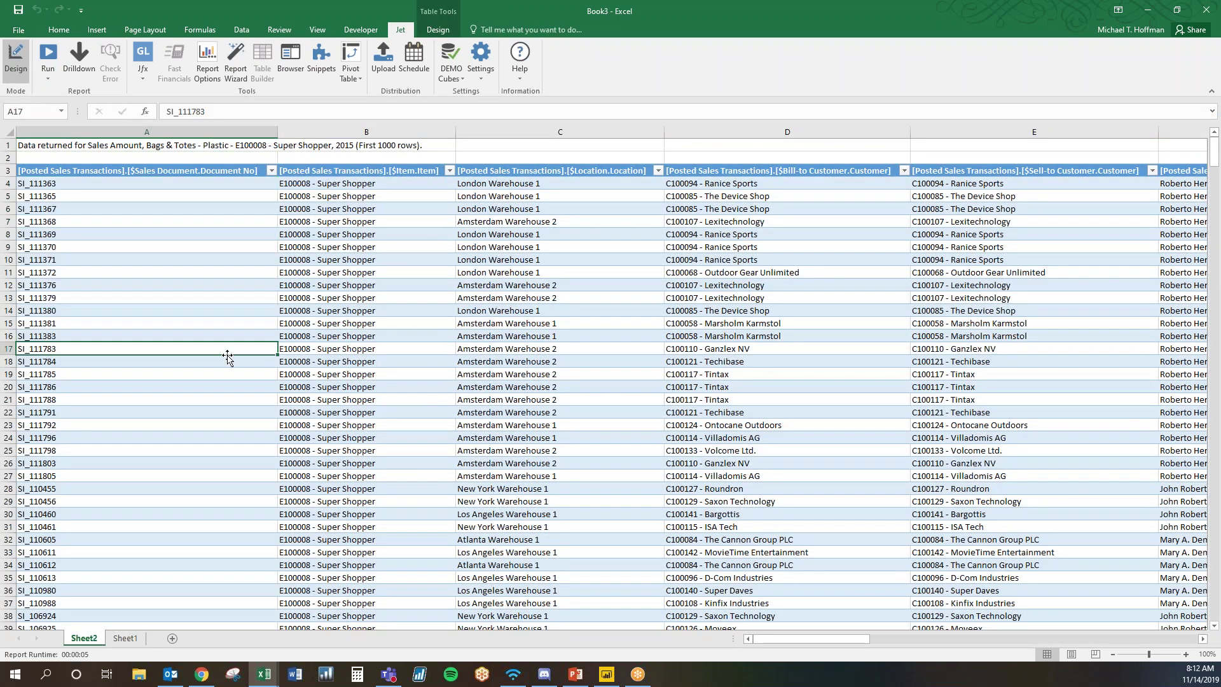
Return to Sheet1 and collapse the Plastic group and the Bags & Totes category
click(126, 639)
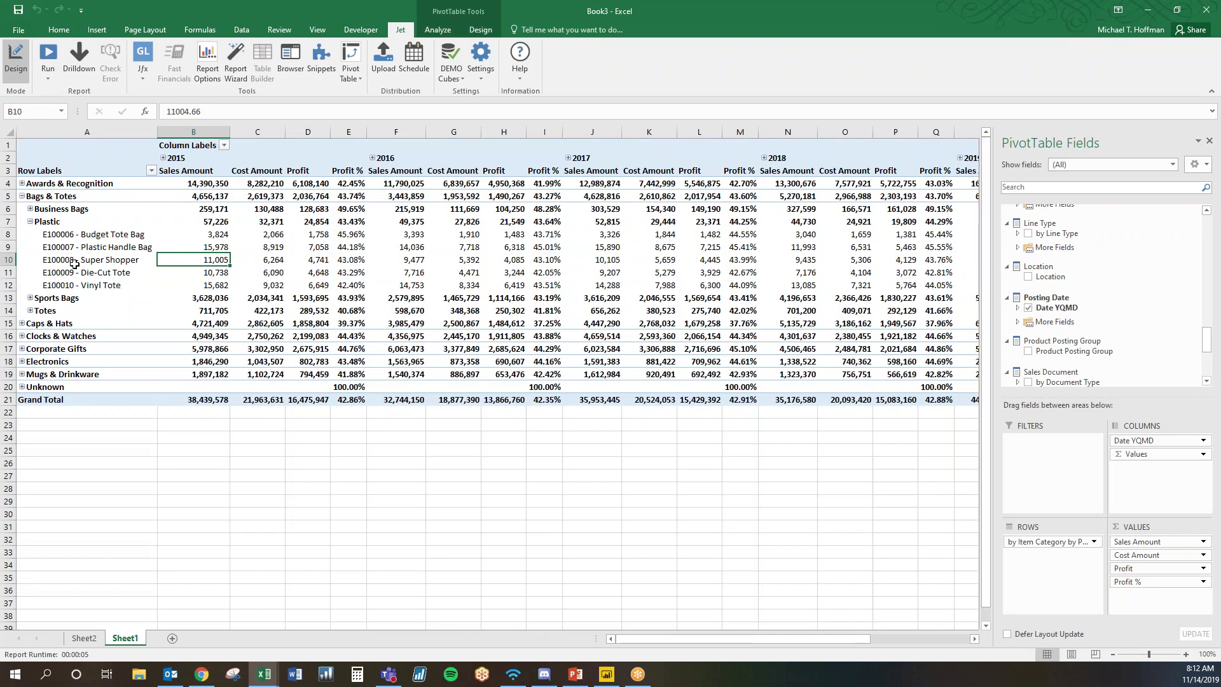
click(29, 221)
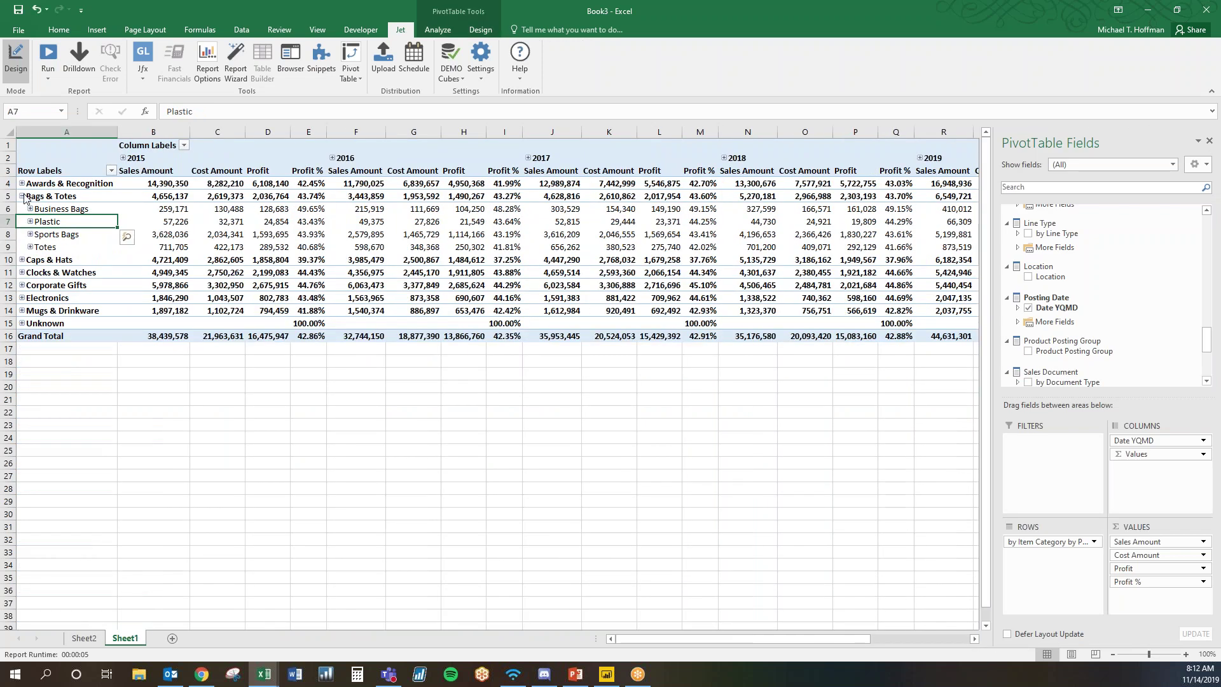
click(22, 196)
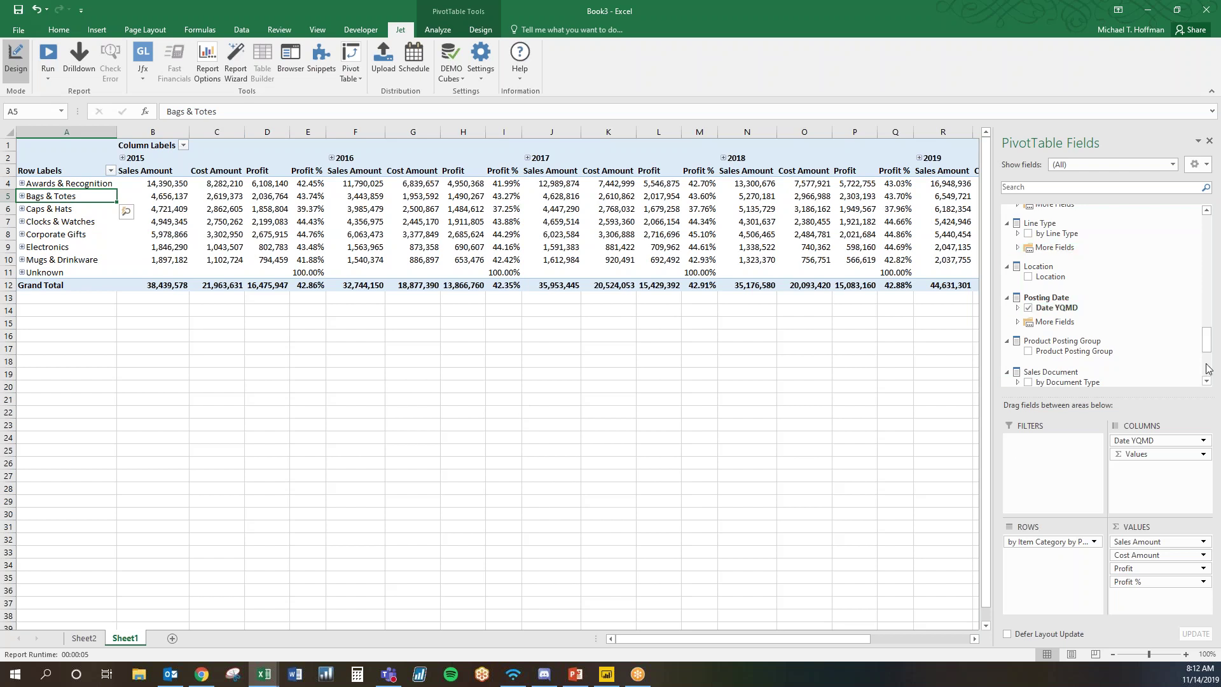
mouse_move(1178, 441)
mouse_down()
mouse_move(1063, 561)
mouse_move(1056, 550)
mouse_move(1156, 443)
mouse_up()
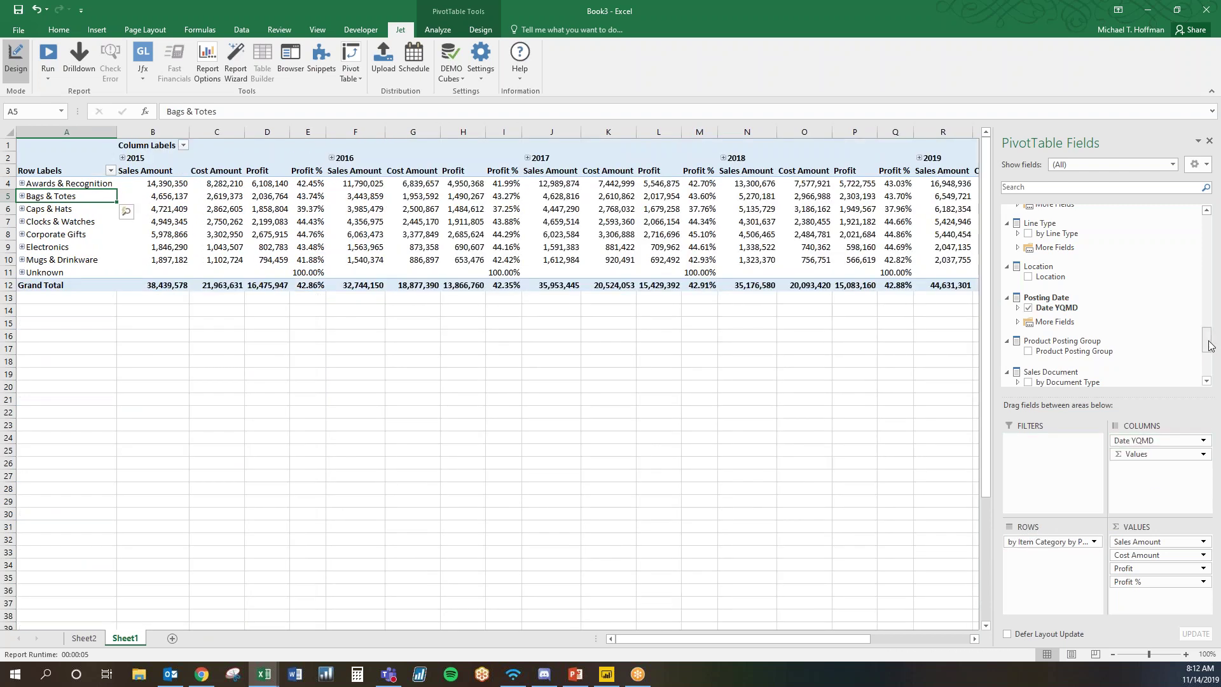
Insert a clustered column PivotChart from the PivotTable, place it directly below the table and enlarge it to about row 36
click(74, 147)
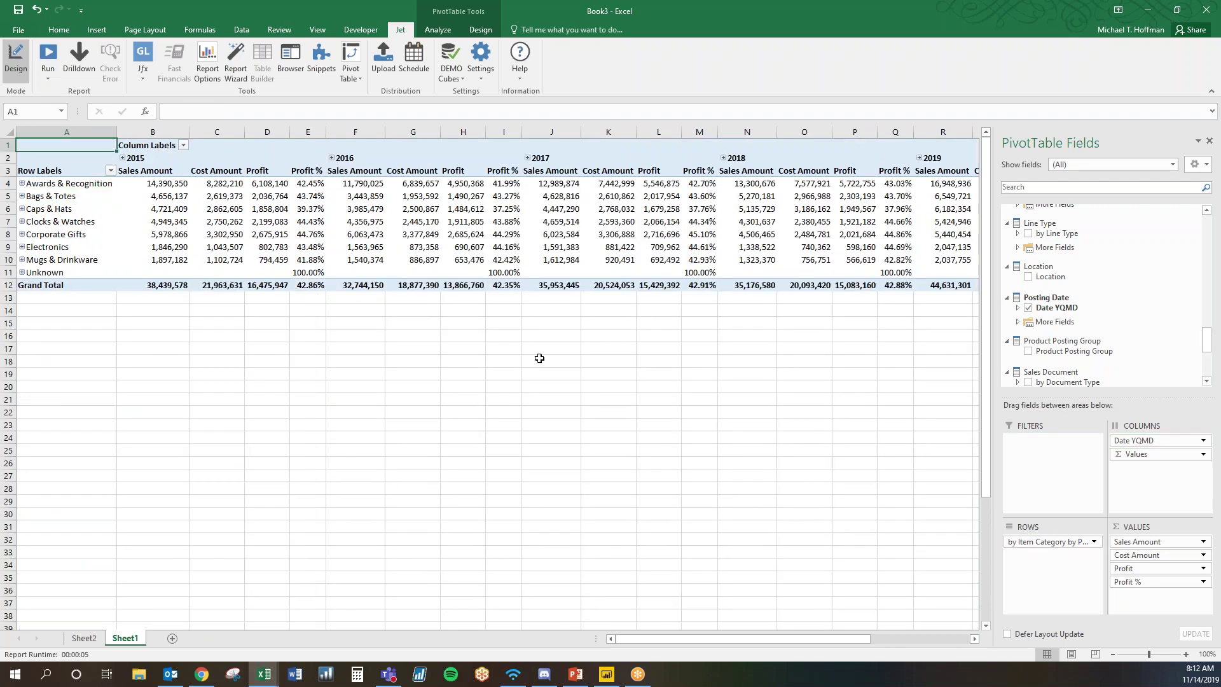
click(97, 29)
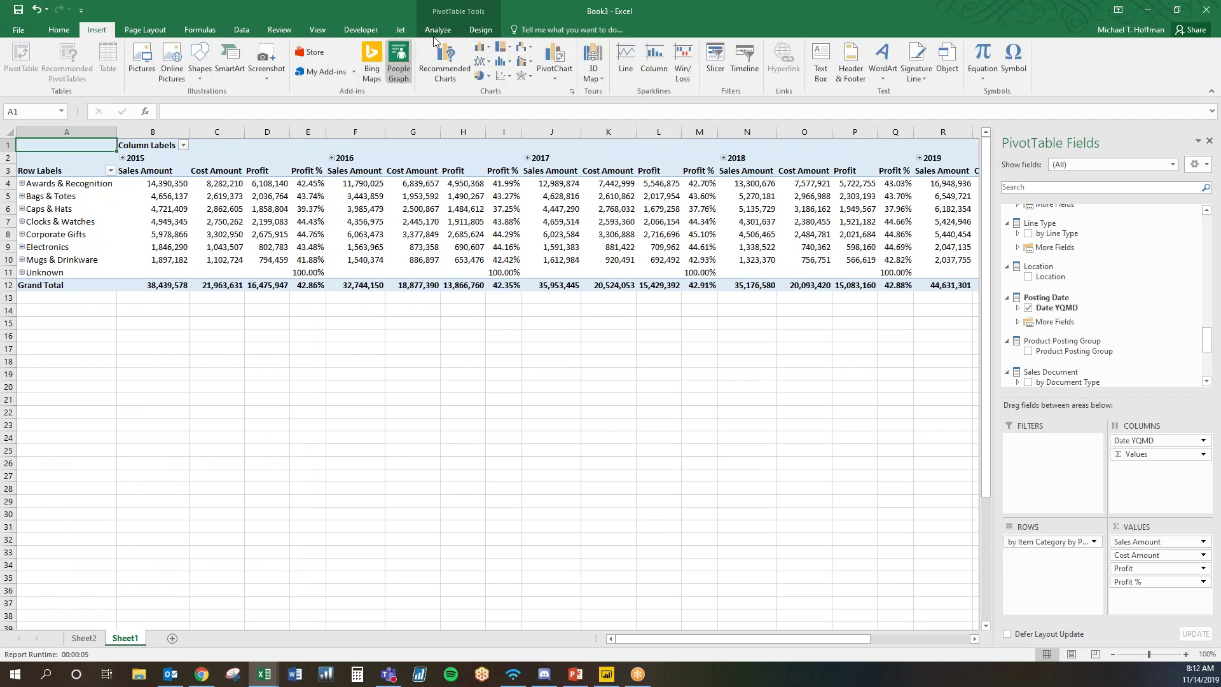
click(482, 51)
click(491, 85)
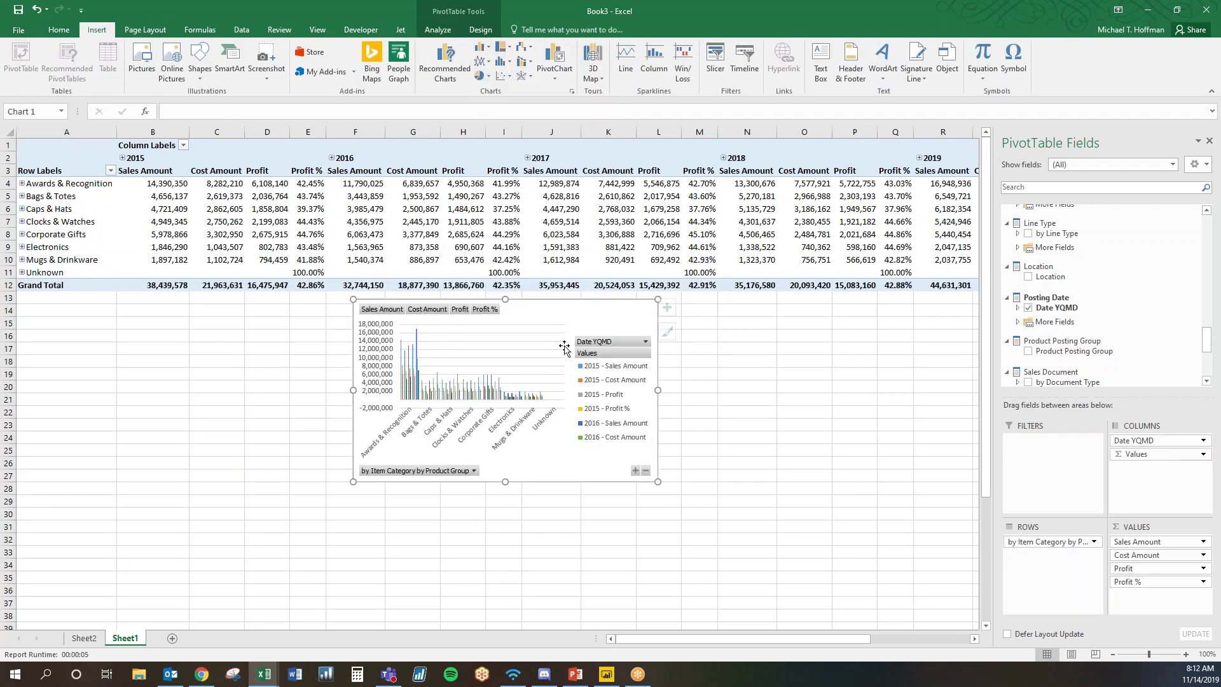
drag(579, 323, 241, 317)
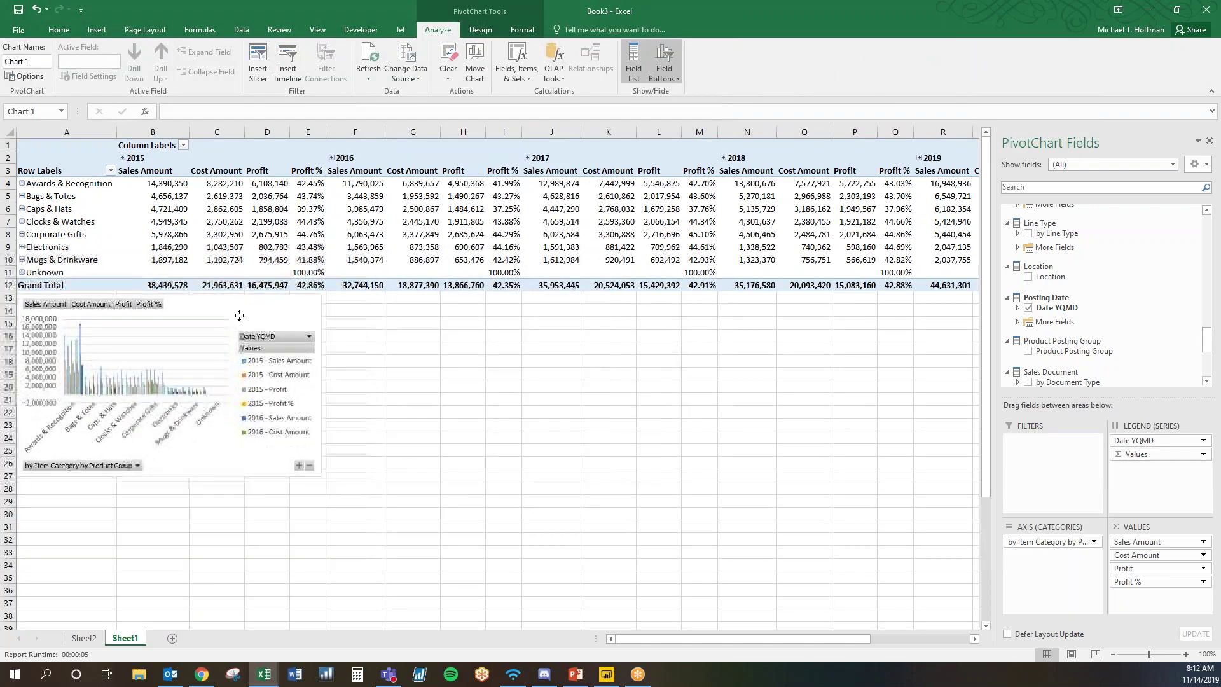
drag(322, 476, 551, 601)
Add slicers for Location and Salesperson on Document to the PivotTable and arrange them side by side next to the chart
click(95, 146)
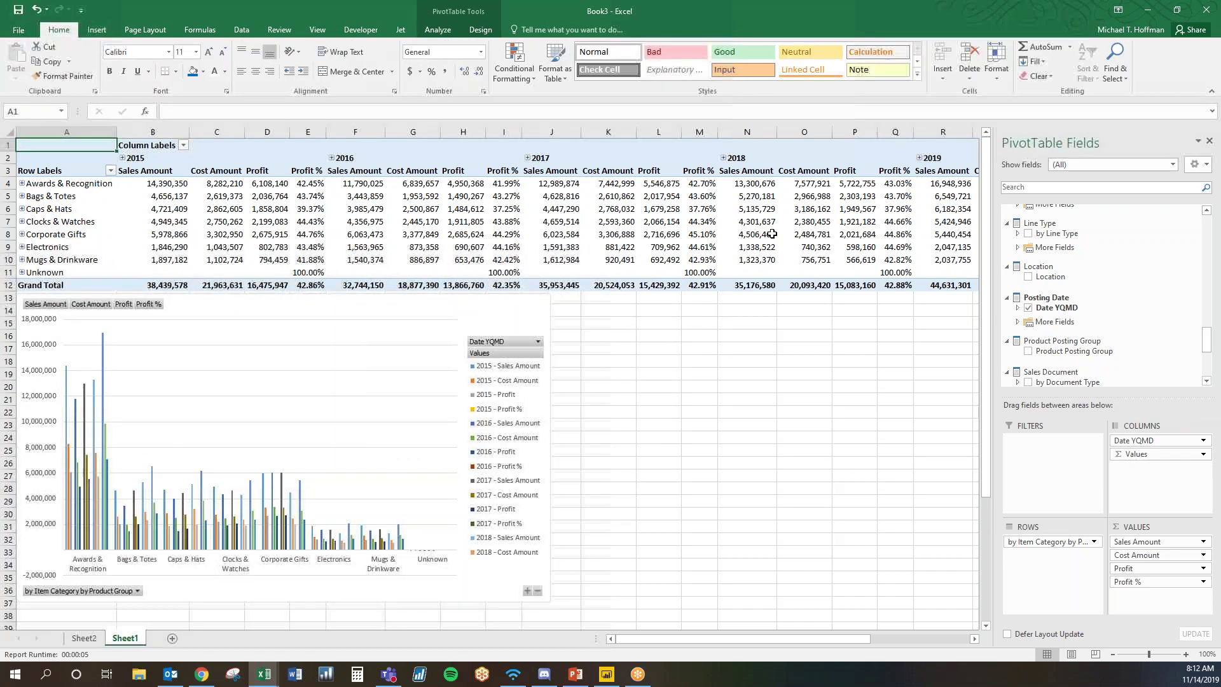
right_click(1114, 278)
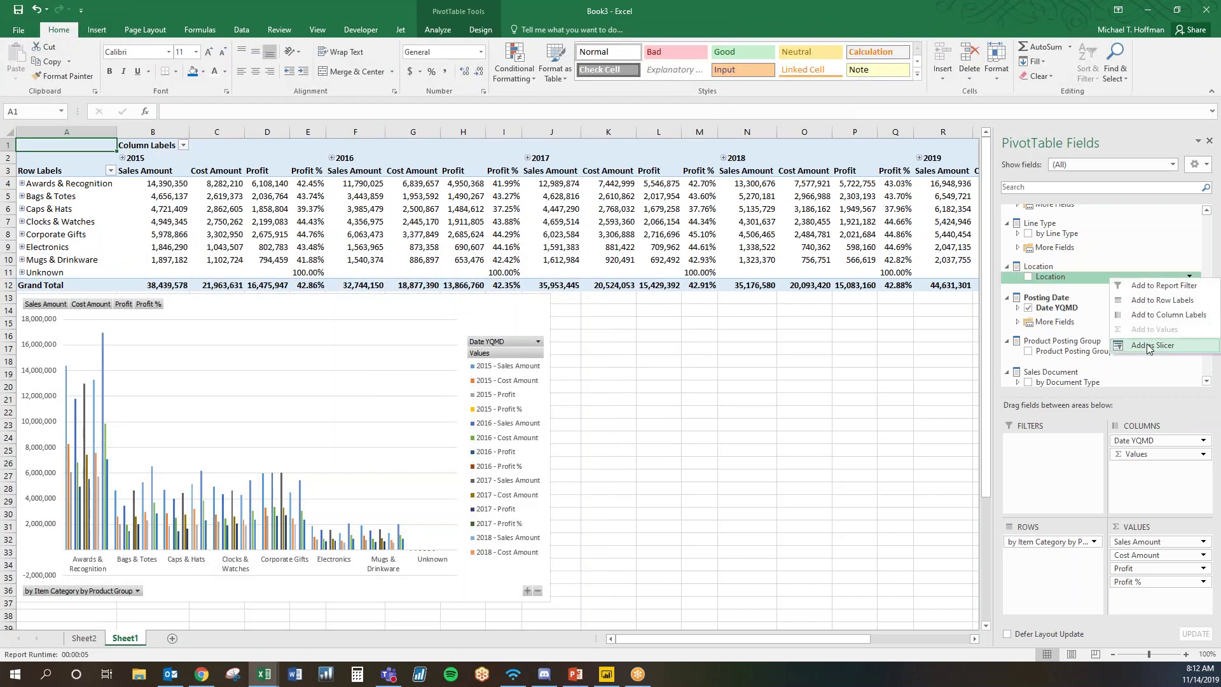
click(1151, 346)
scroll(1112, 296, down, 5)
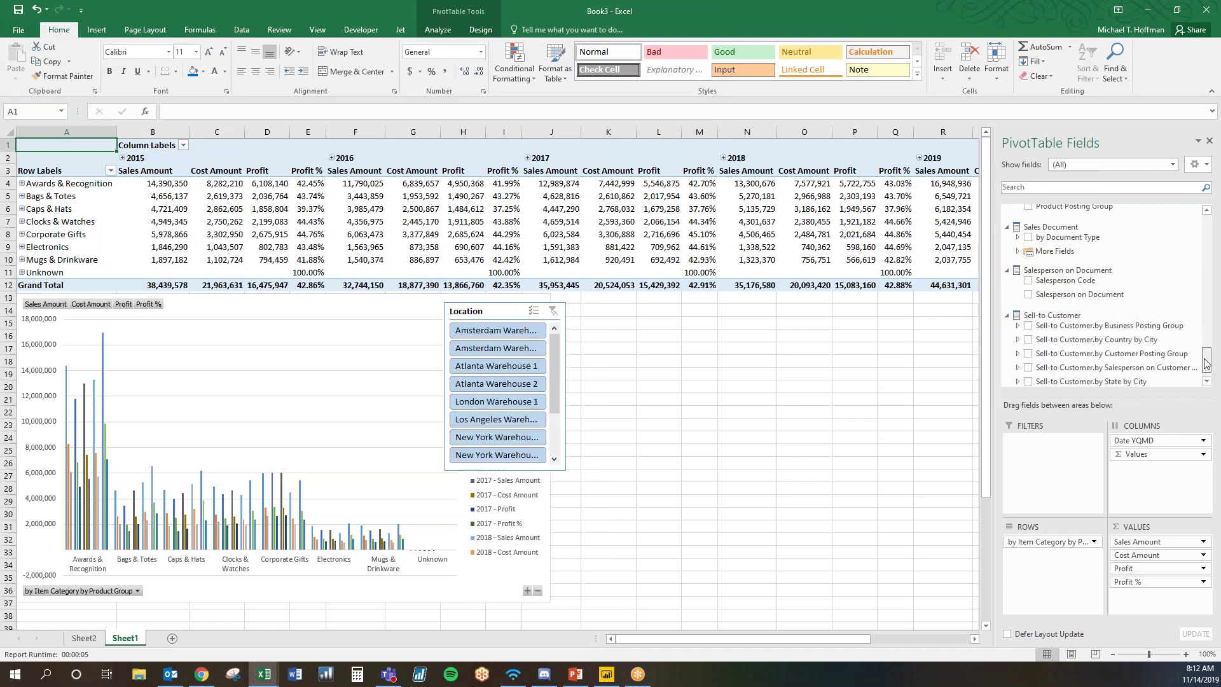
right_click(1110, 294)
click(1152, 360)
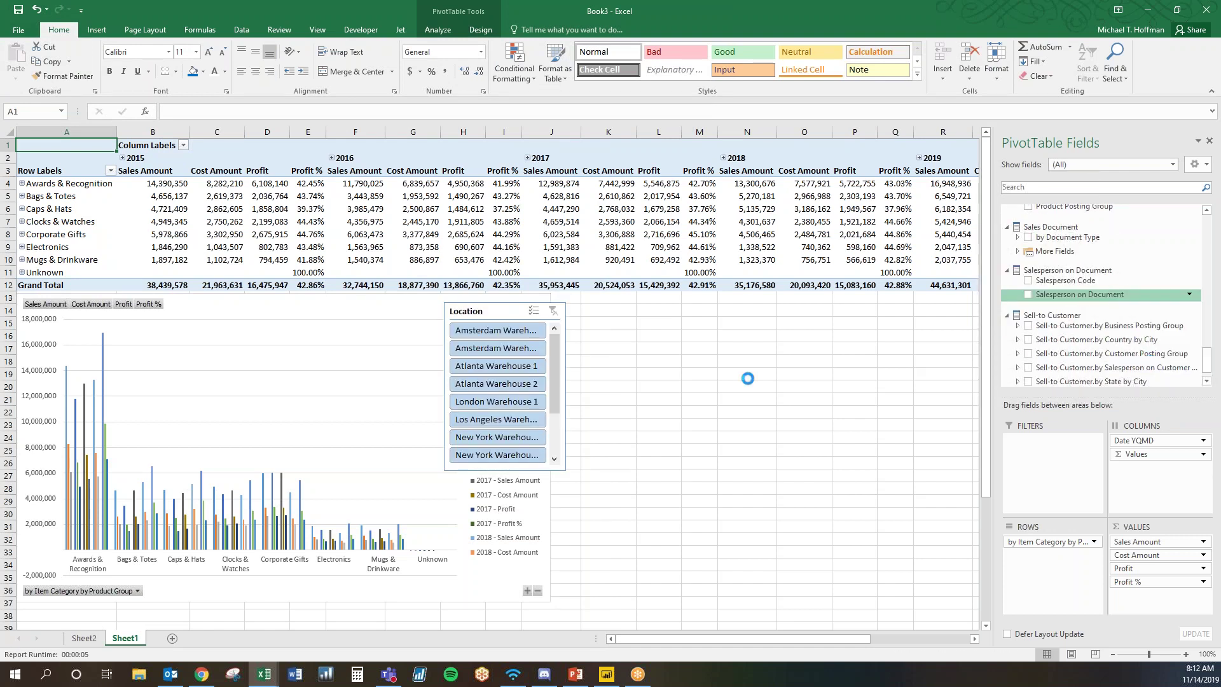
drag(654, 308, 795, 293)
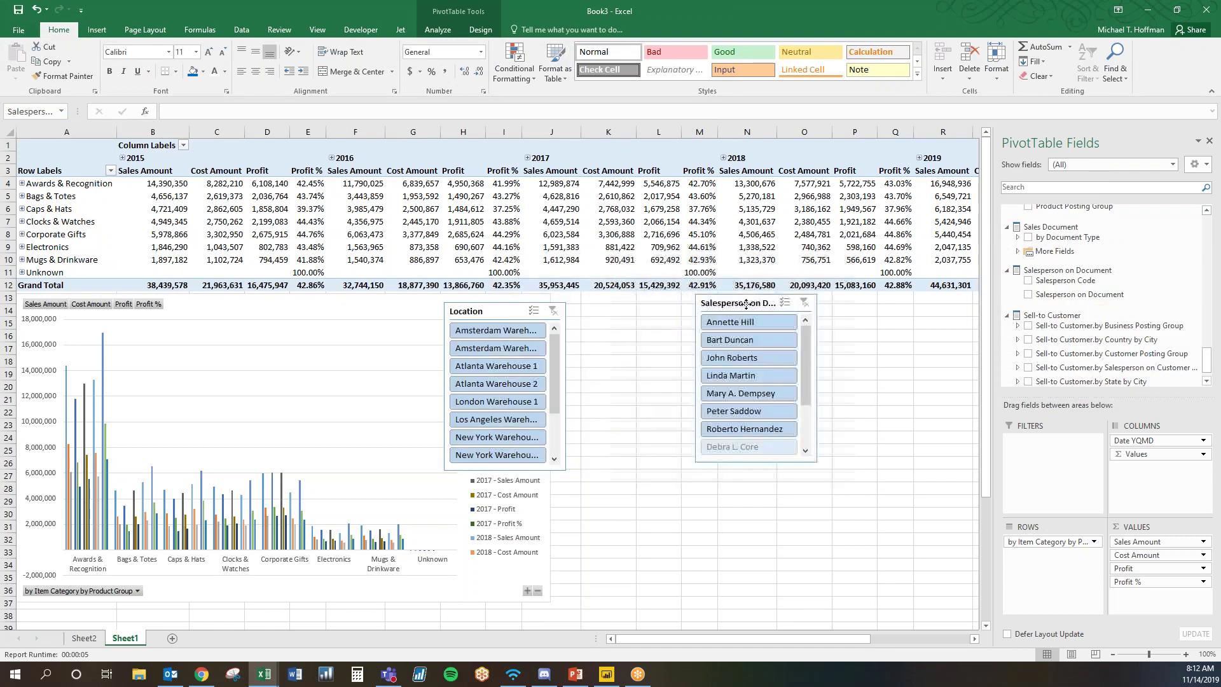
drag(484, 310, 594, 302)
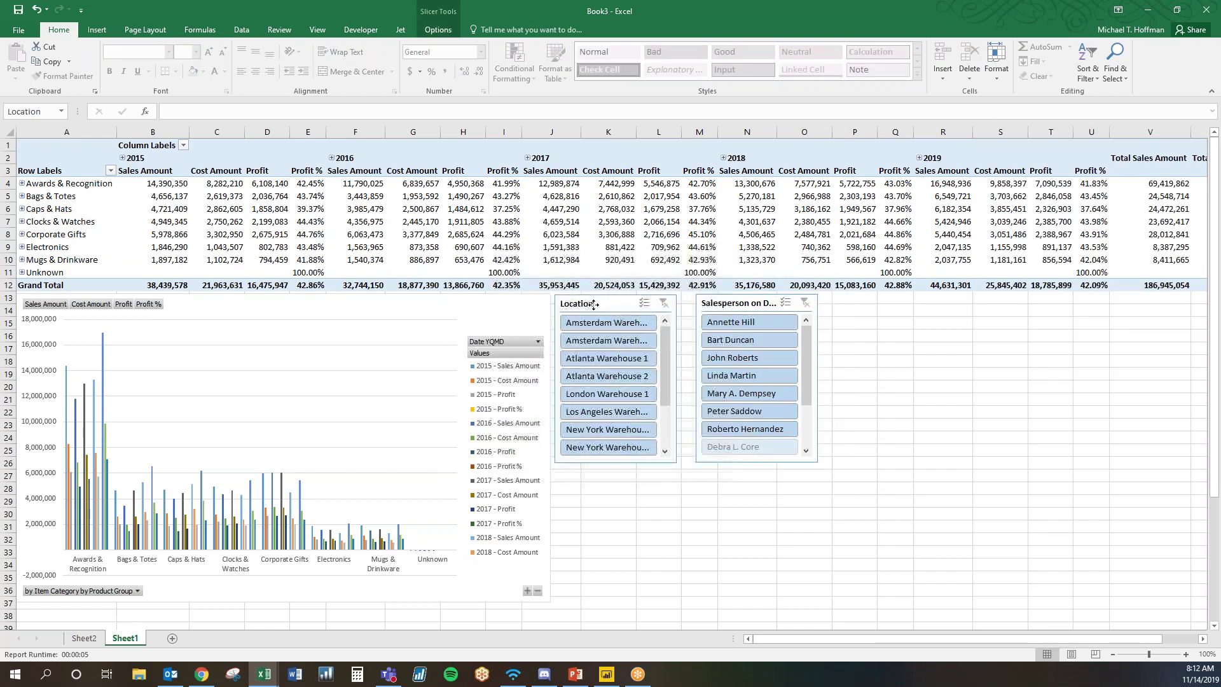
Filter the PivotTable and chart to the first three salespeople in the Salesperson on Document slicer
click(730, 322)
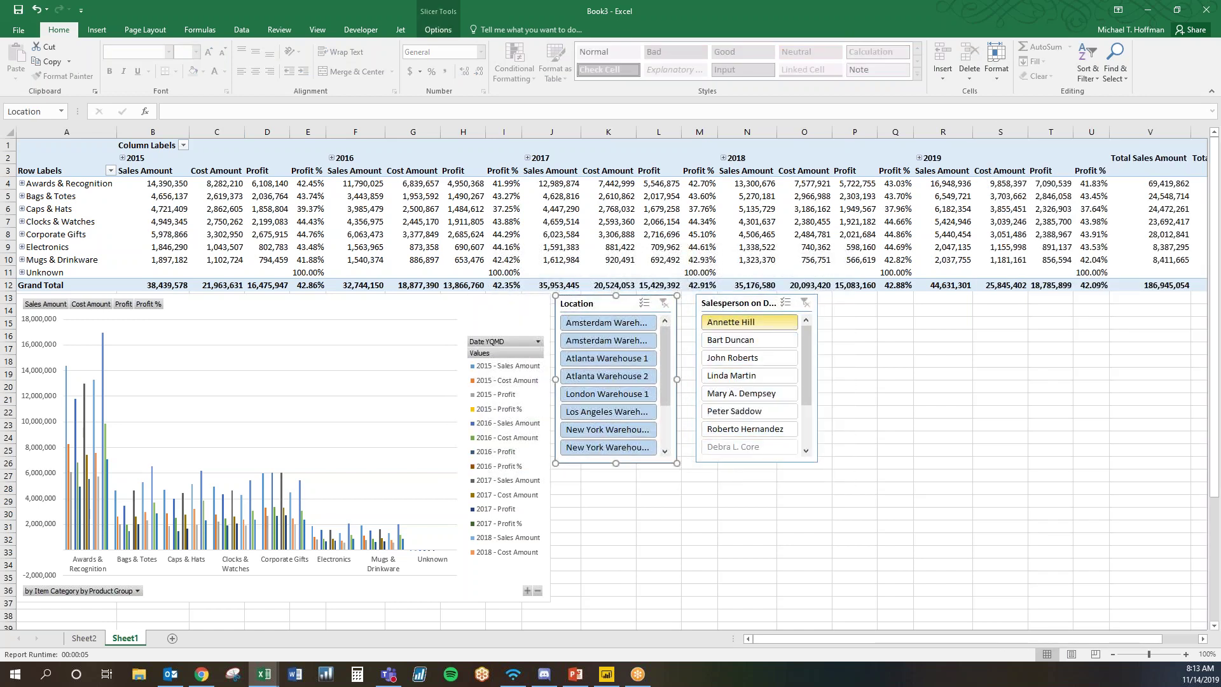
ctrl+click(716, 339)
ctrl+click(718, 357)
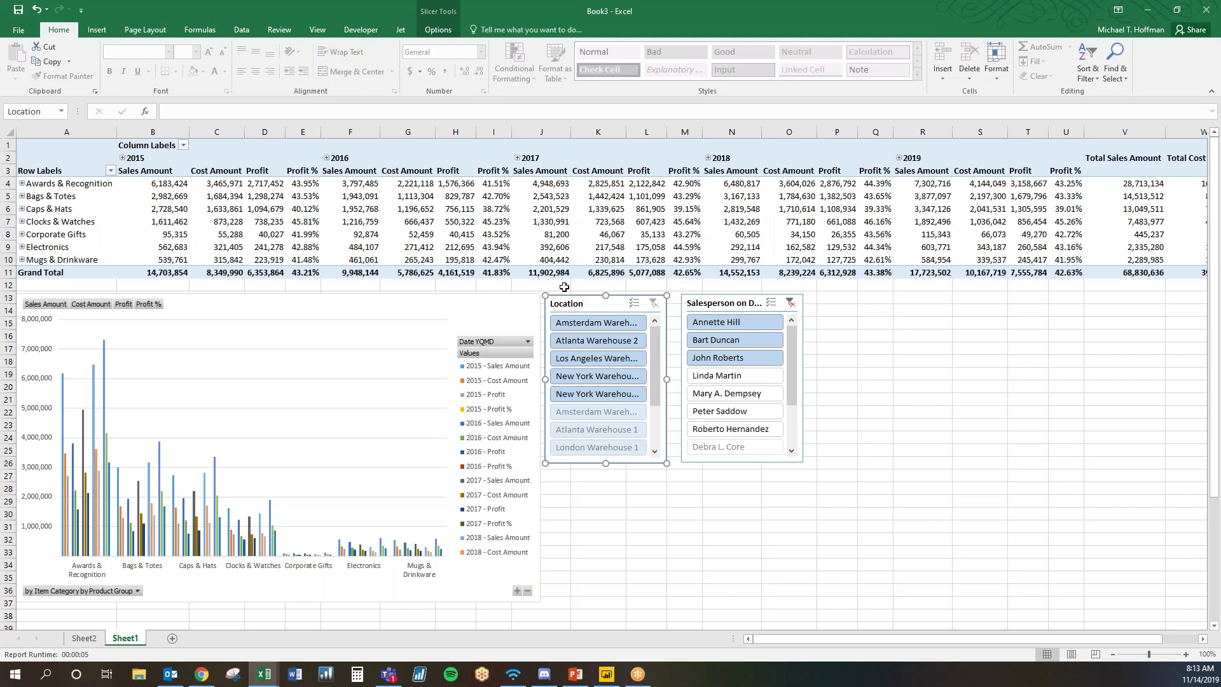
click(851, 347)
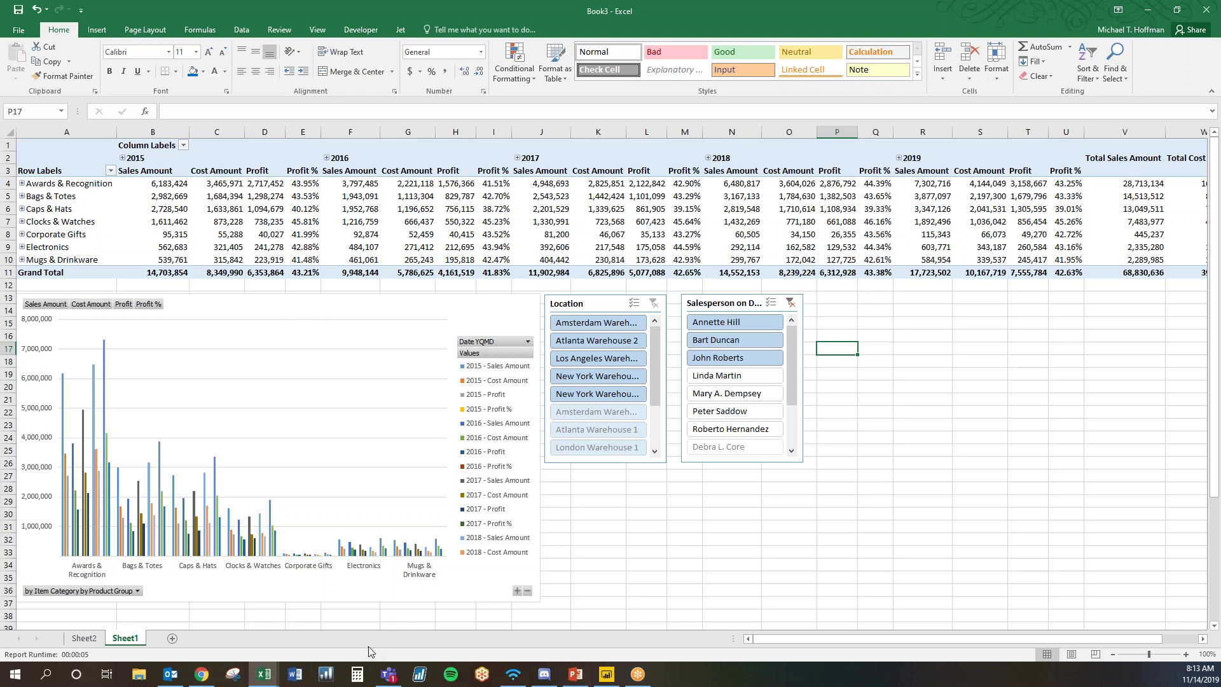
Switch to the 2 Enterprise Sales Dashboard workbook, examine the PivotTable behind Chart 1 and return to the Sales Dashboard sheet
click(270, 676)
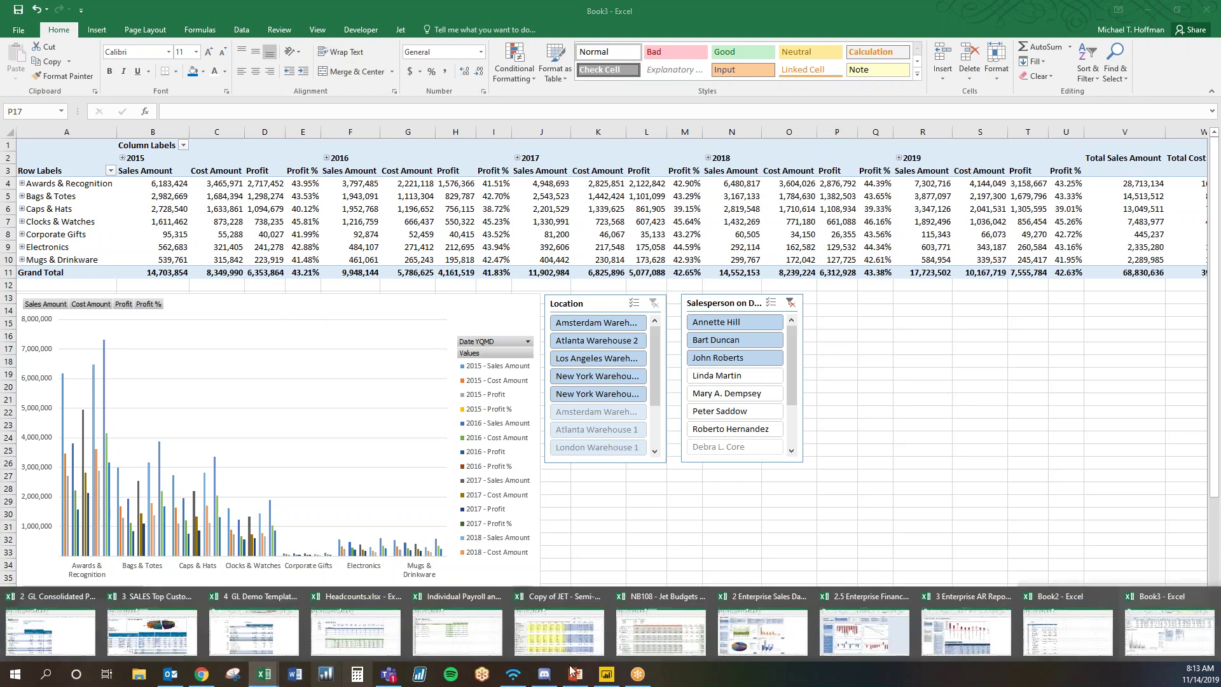
click(754, 619)
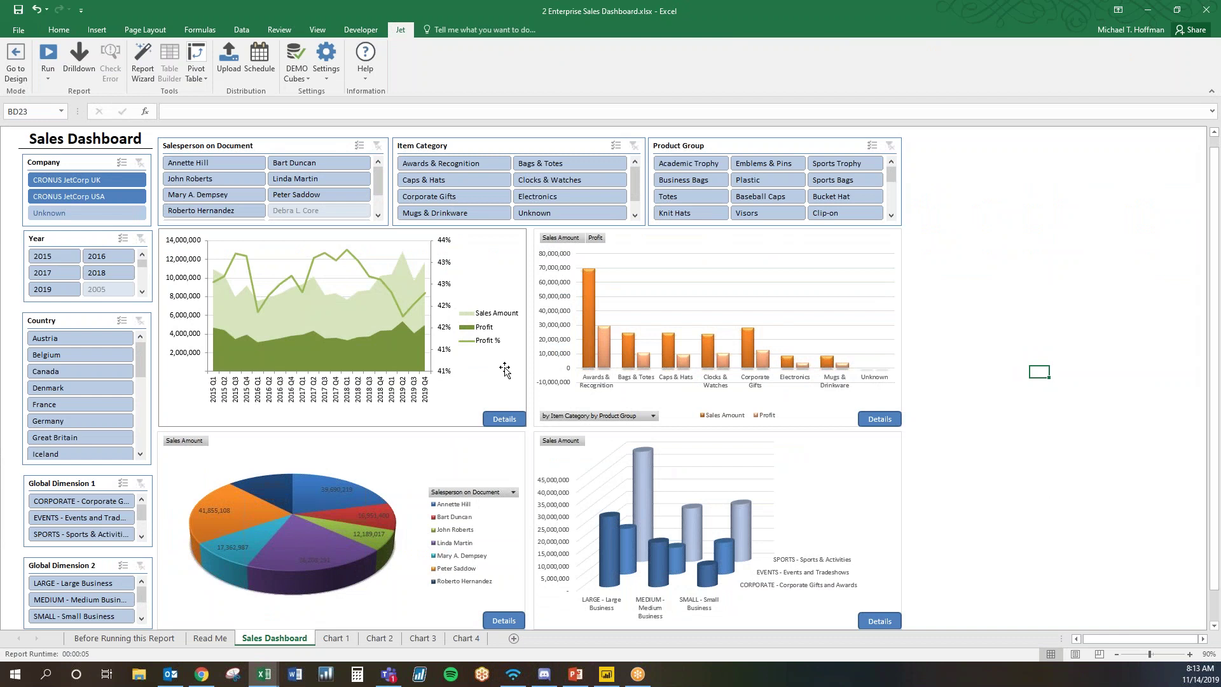
click(336, 638)
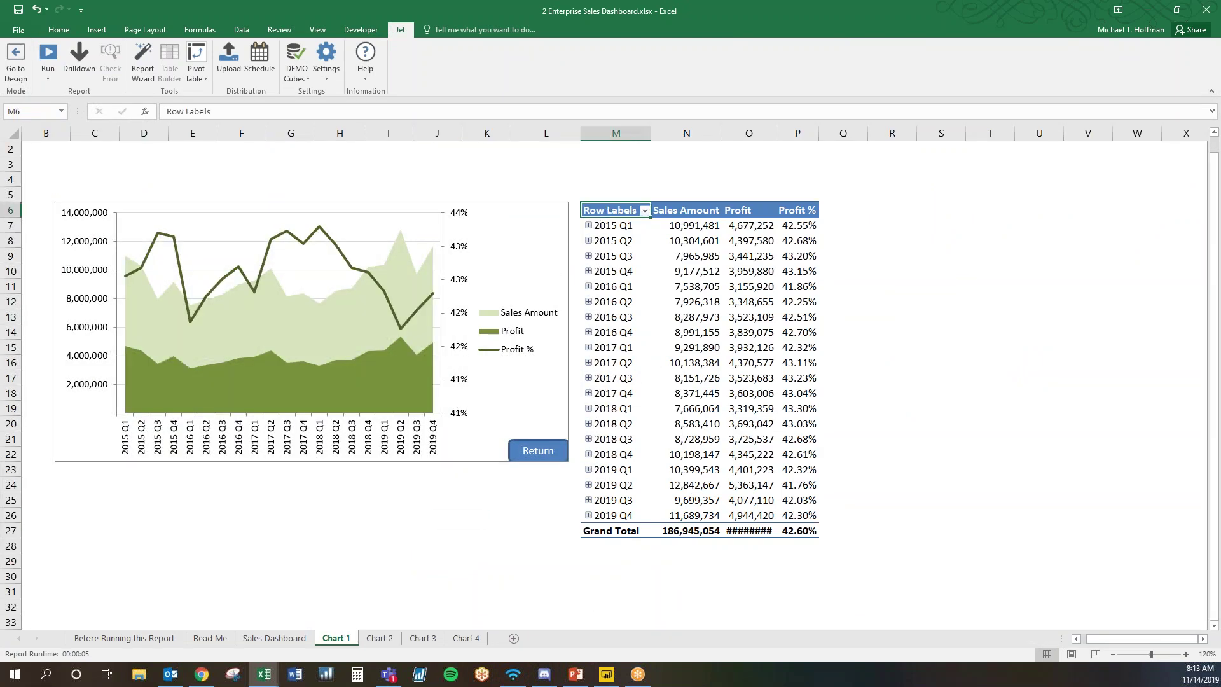
click(612, 207)
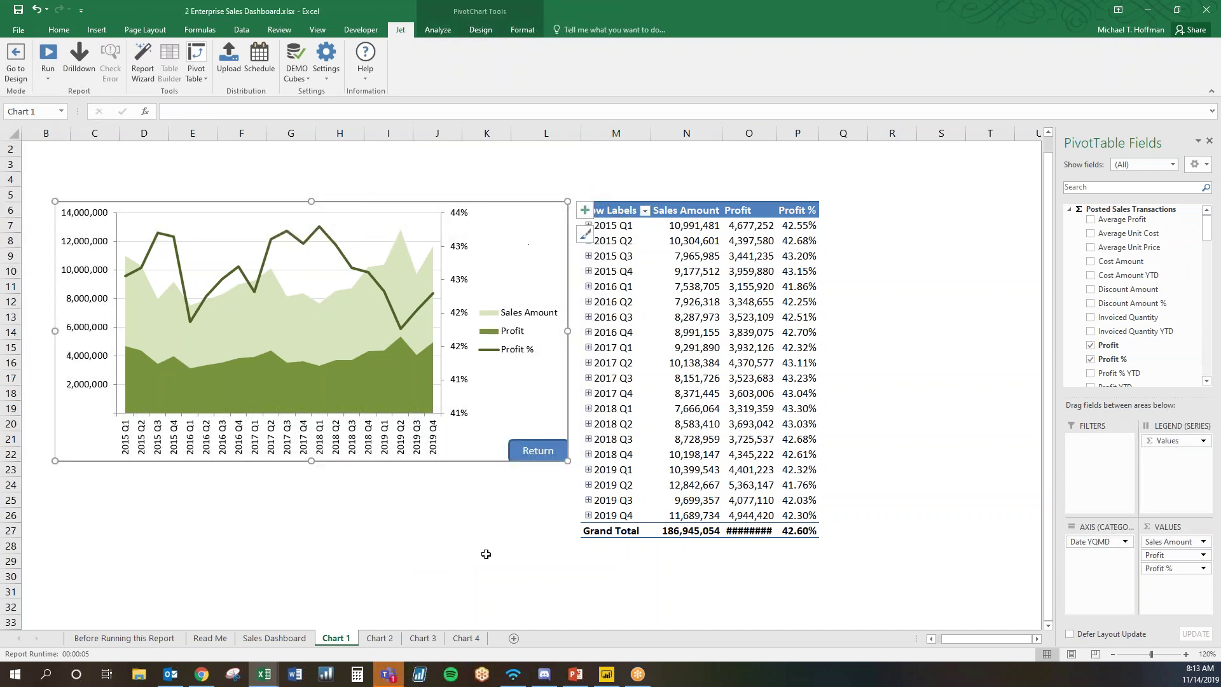
click(433, 575)
click(274, 638)
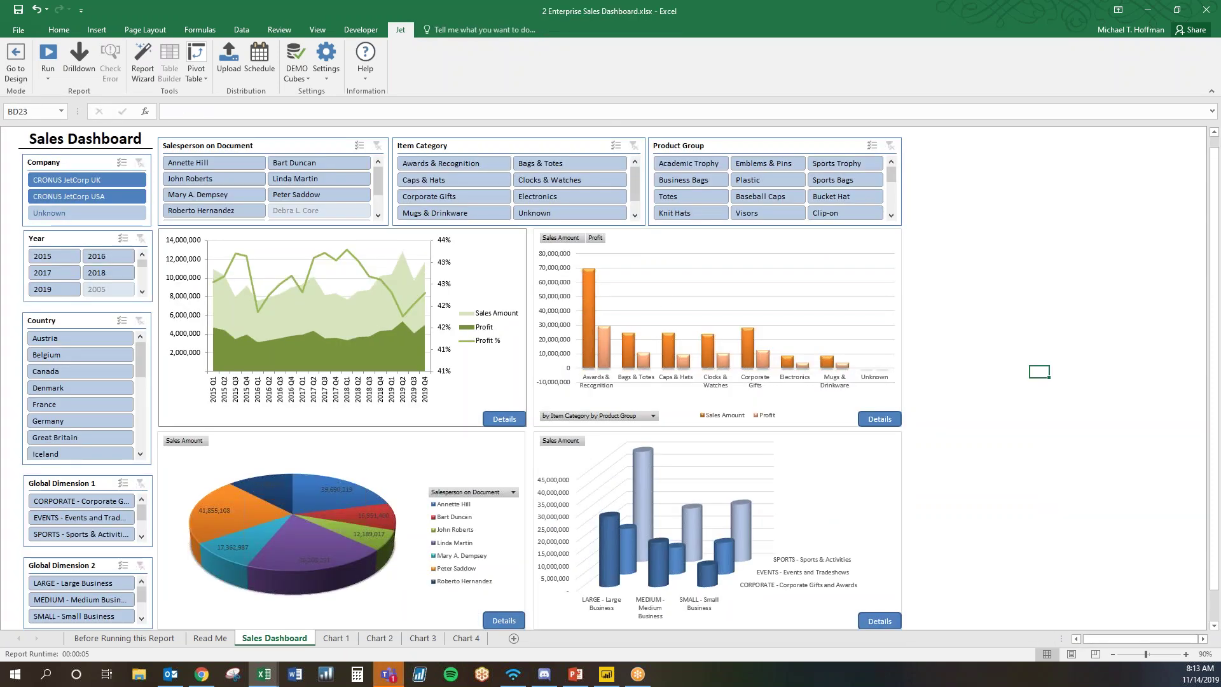
Filter the Sales Dashboard to the four salespeople in the slicer's first column and to the Bags & Totes item category
click(212, 166)
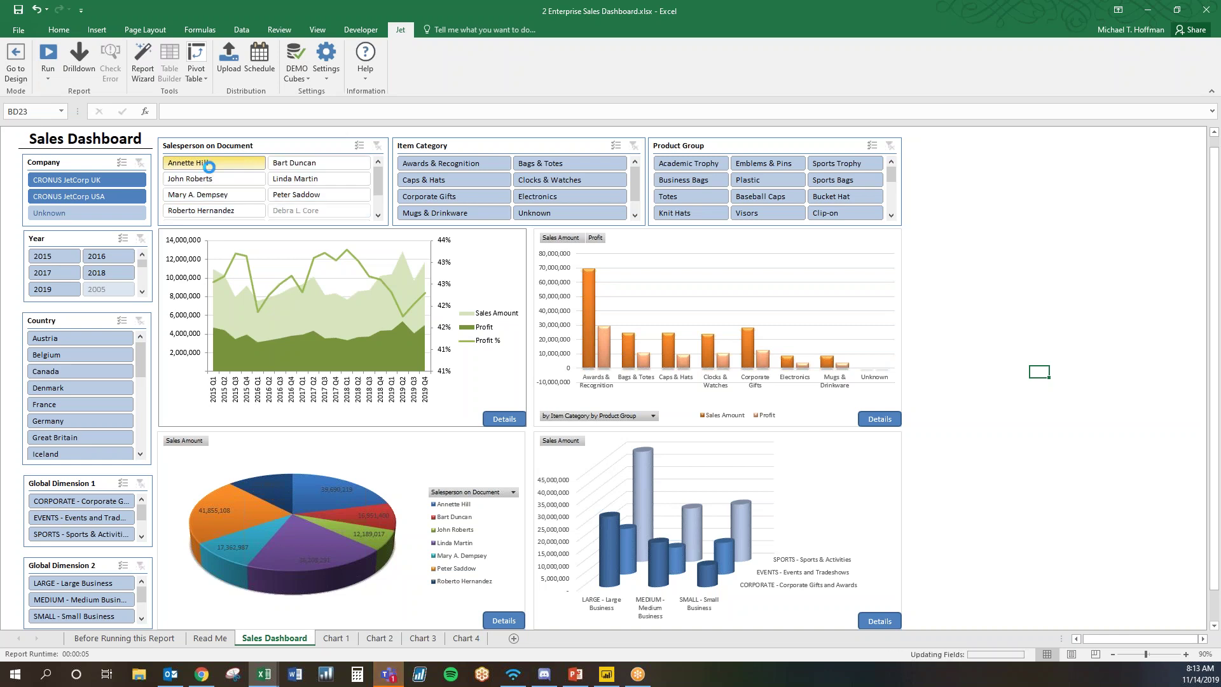
ctrl+click(217, 178)
ctrl+click(220, 194)
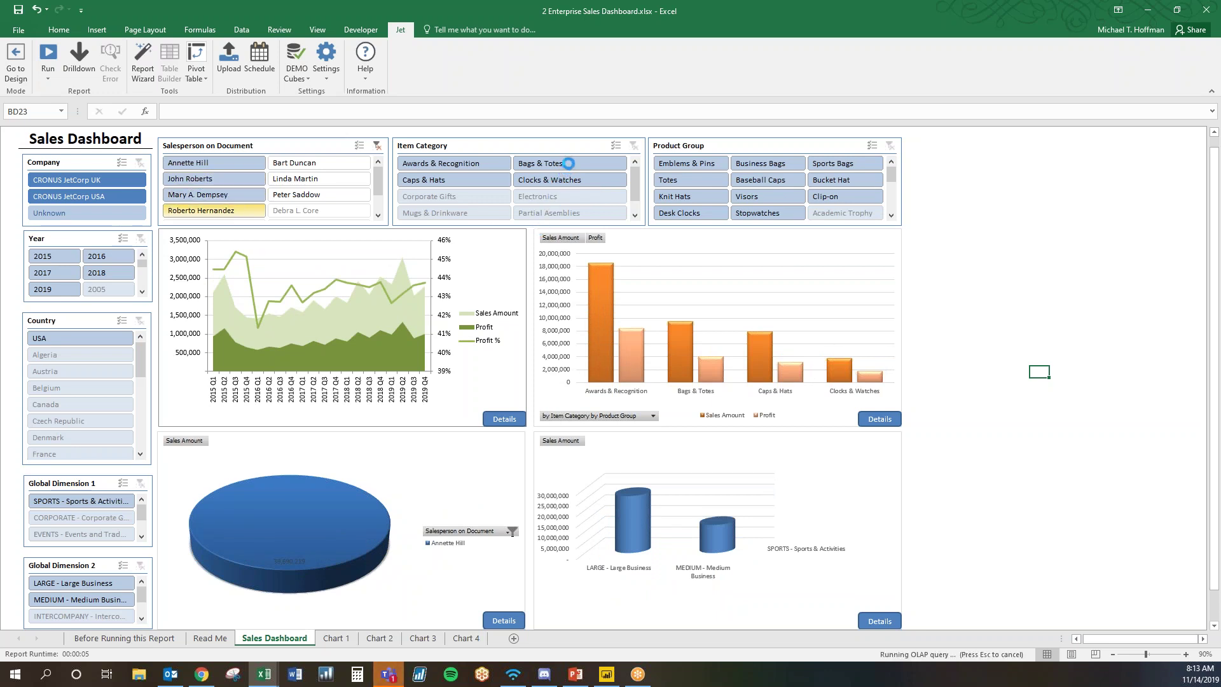
click(568, 163)
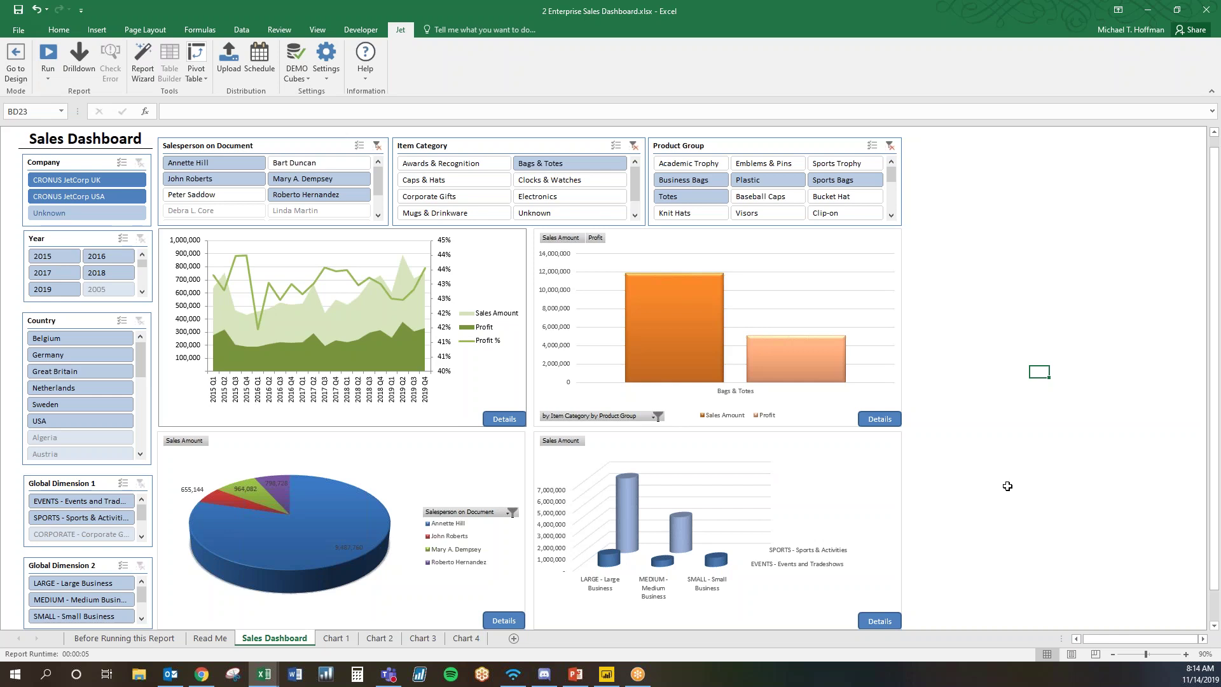
Switch to the JetDEMOtemplate presentation in PowerPoint and display slide 7 with the data architecture diagram
click(582, 680)
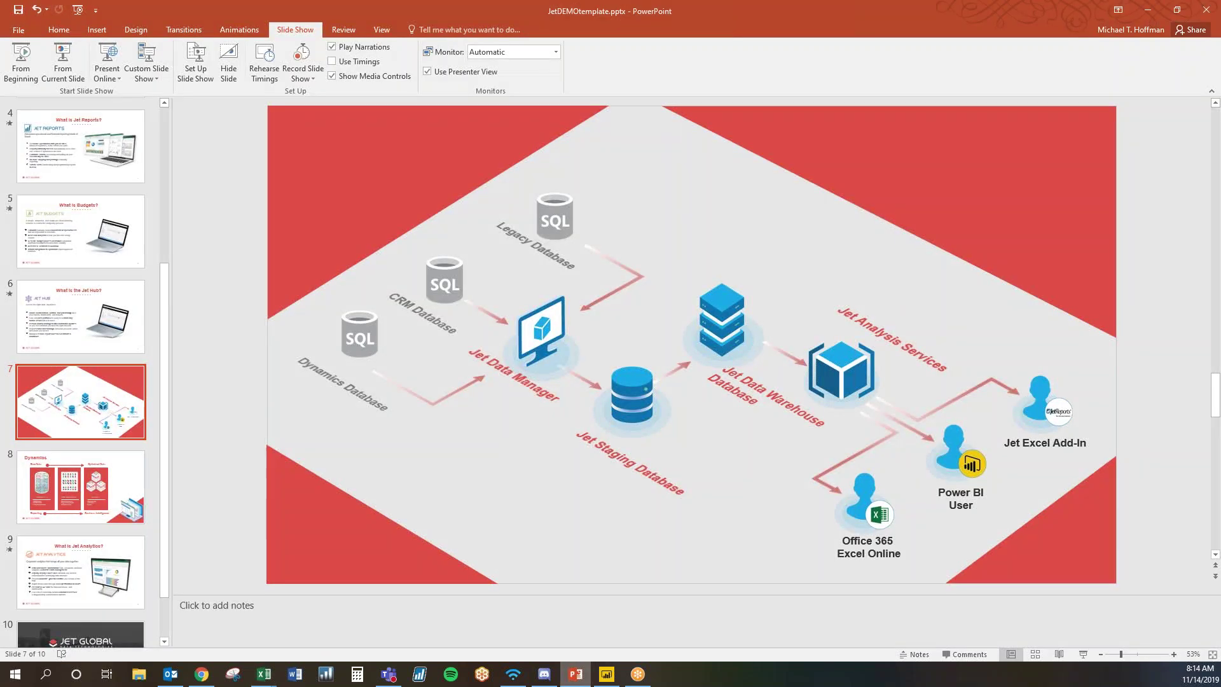